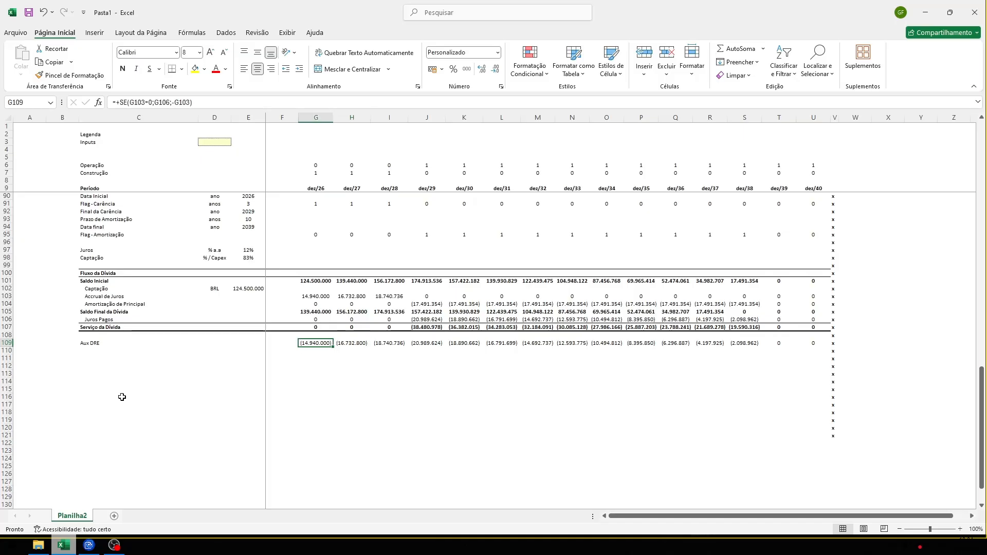
Enter the row labels "Aporte de Capital" in C111 and "Chamada de Capital" in C112
key(ctrl+Left)
key(Down)
key(Down)
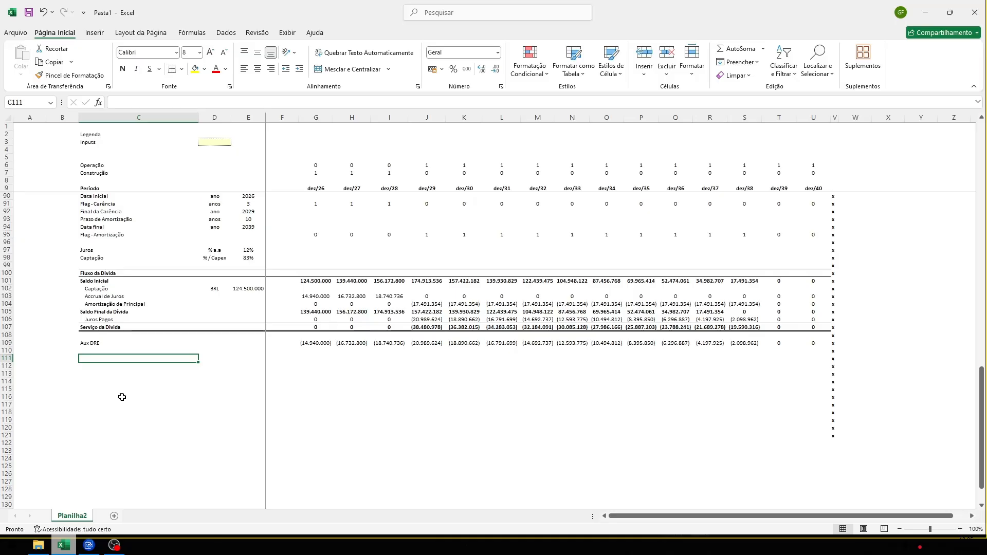
text(Aporte de Capital)
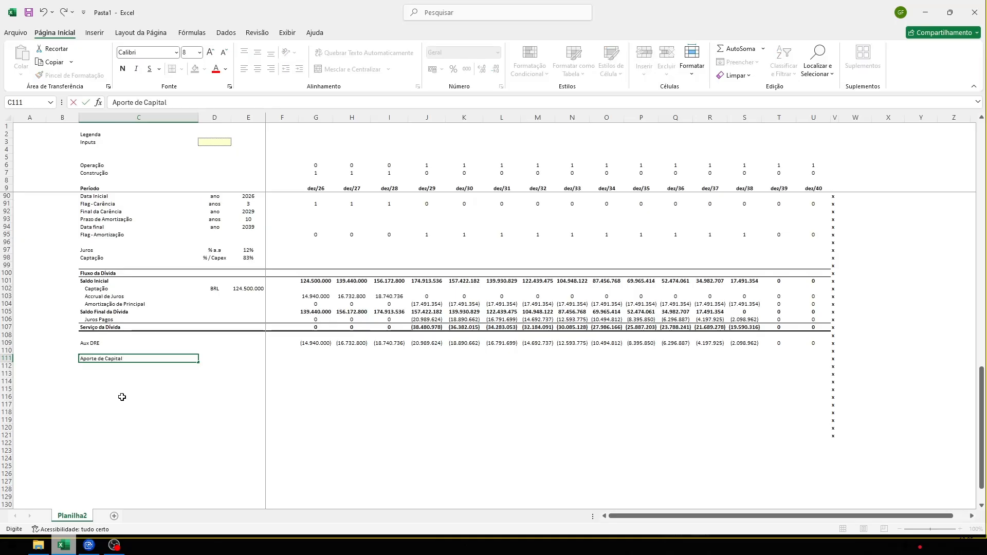
key(Return)
text(Chamada)
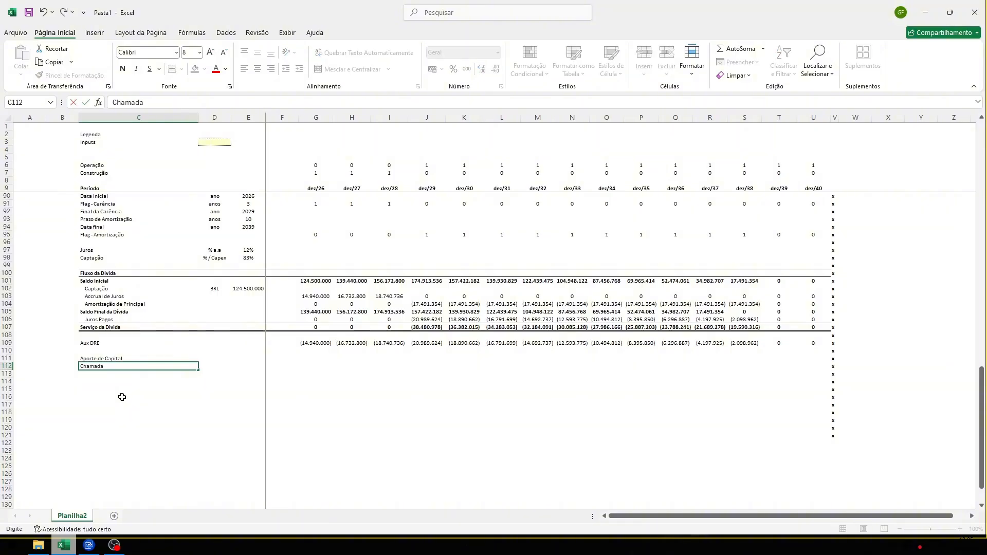
text( de Capital)
key(ctrl+Return)
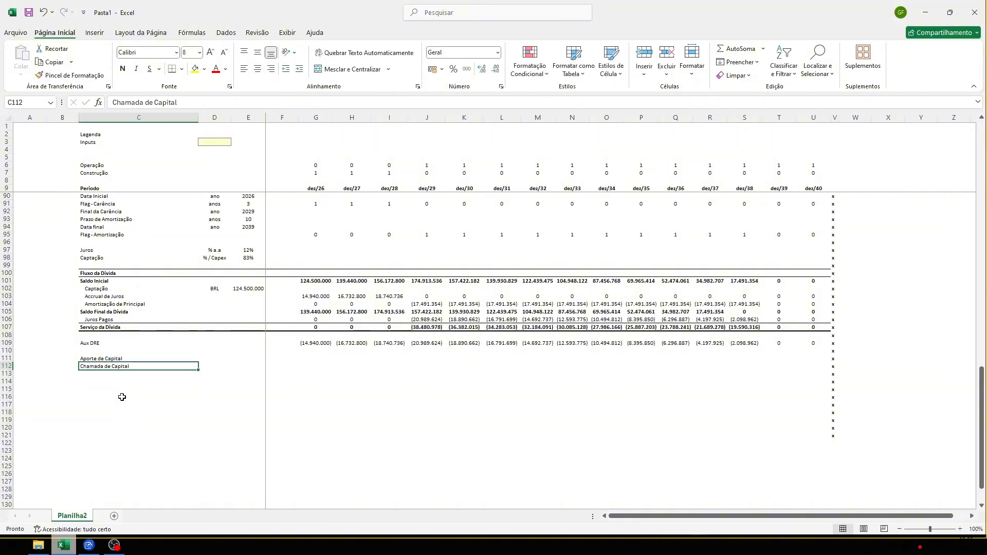
Enter "%/Capex" as the unit for the Aporte de Capital row in D111
key(Up)
key(Right)
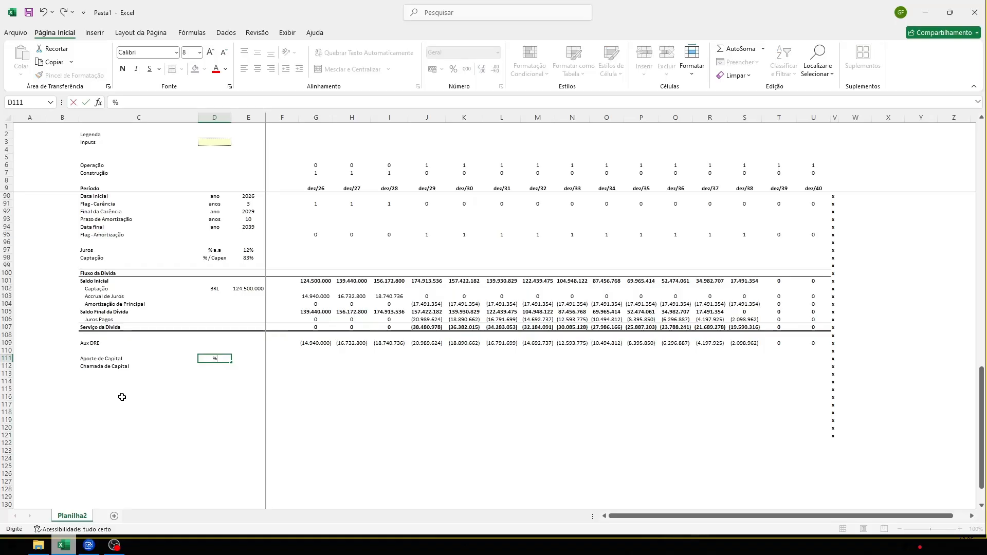
text(%/Capex)
key(Return)
key(Up)
Calculate the Aporte de Capital share in E111 as 1 minus the Captação percentage, using the formula +1-E98
key(Right)
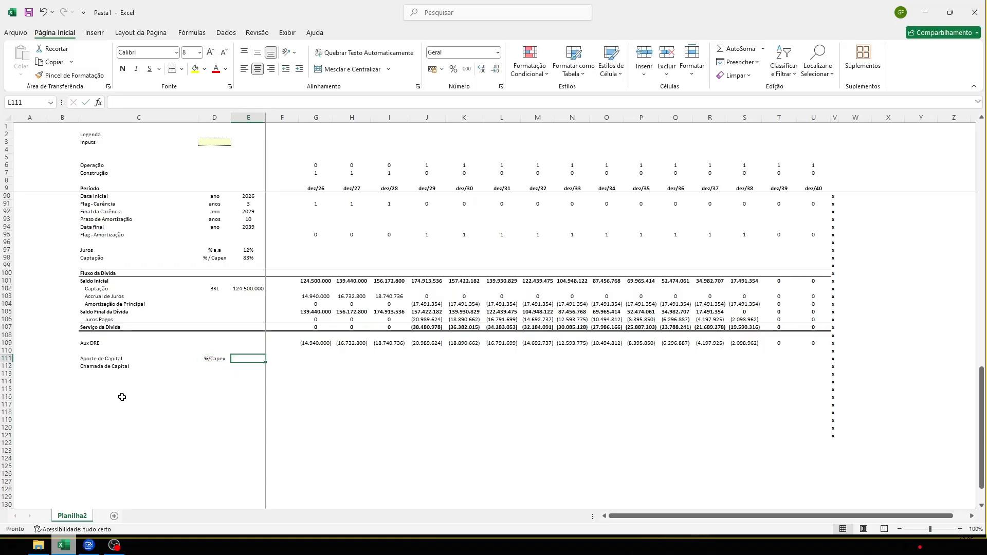
scroll(119, 367, up, 4)
scroll(120, 367, up, 1)
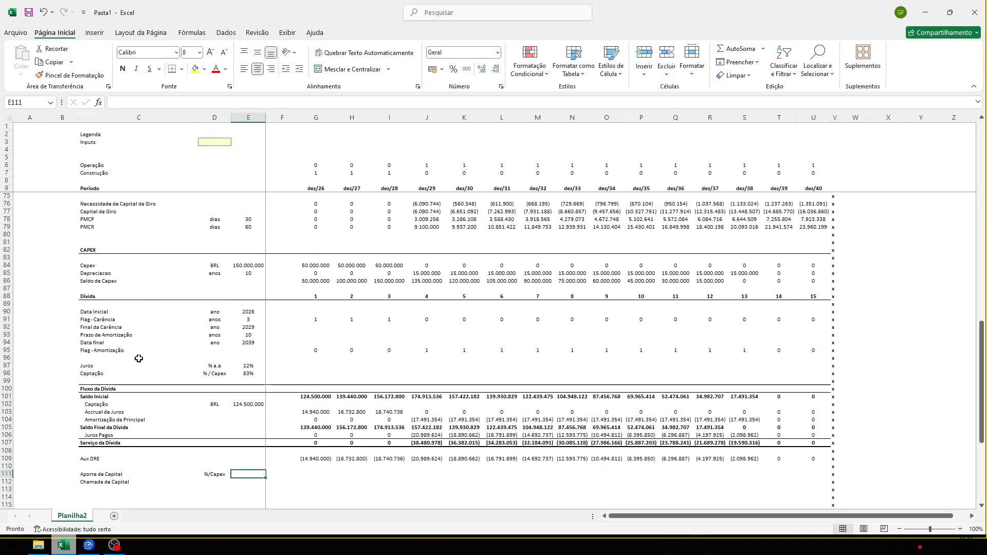
click(235, 372)
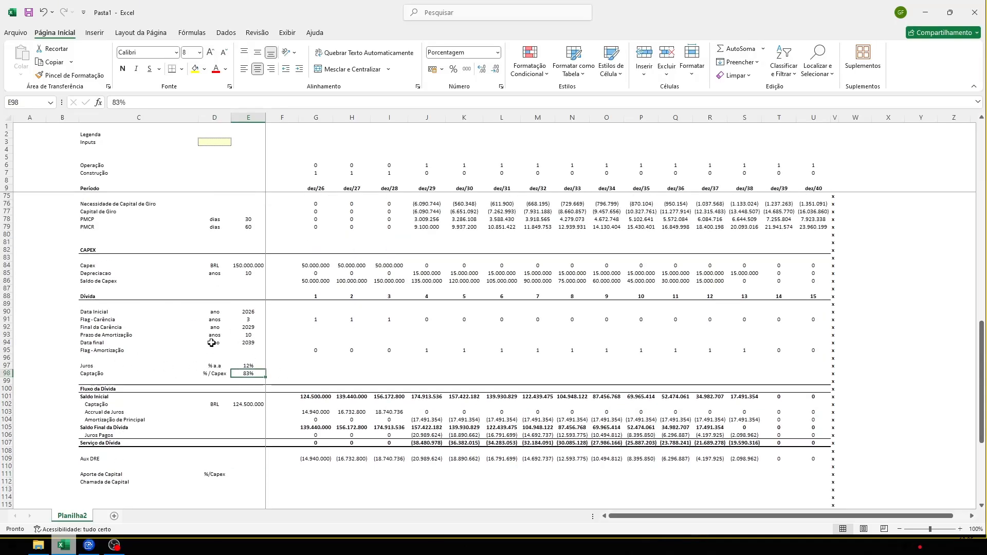
scroll(226, 333, up, 2)
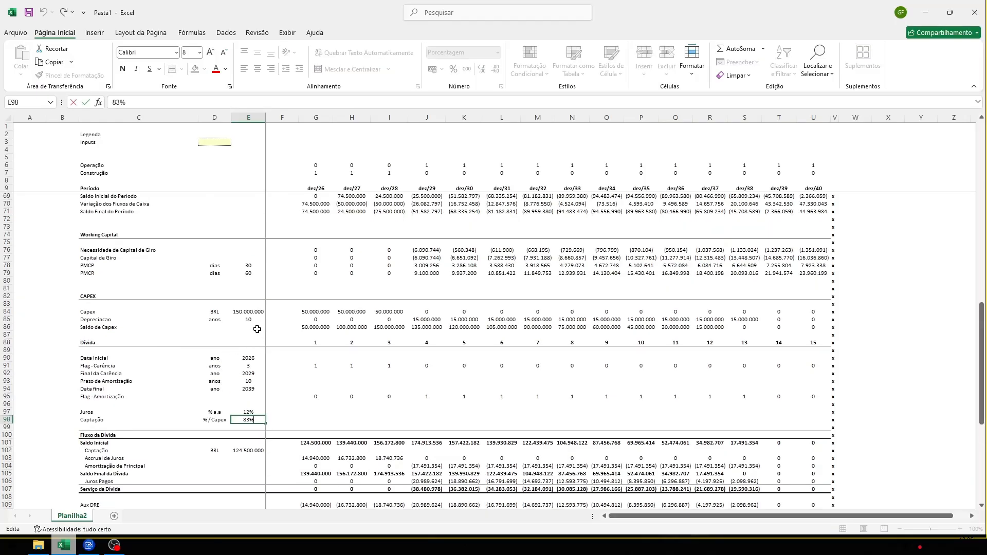
scroll(296, 373, down, 4)
scroll(295, 373, down, 1)
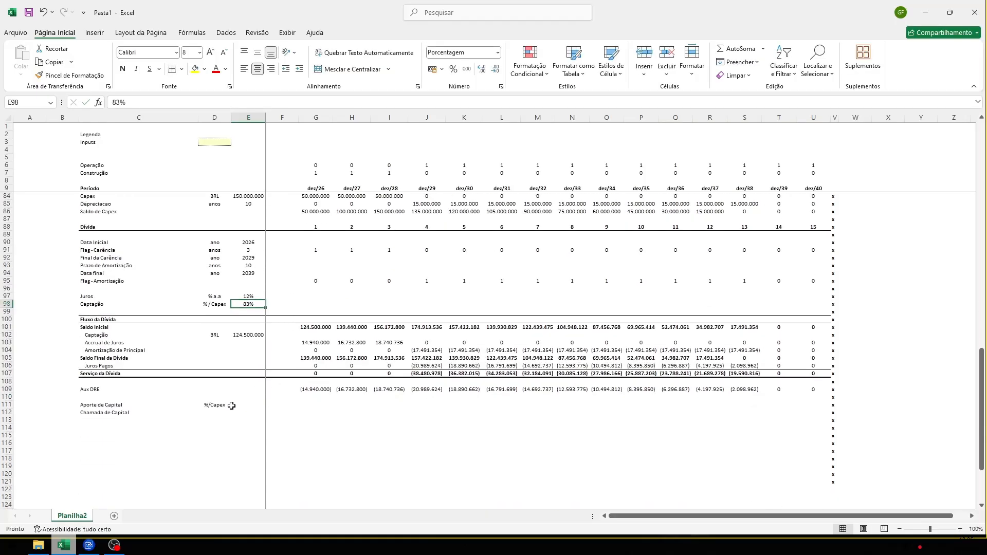
click(246, 404)
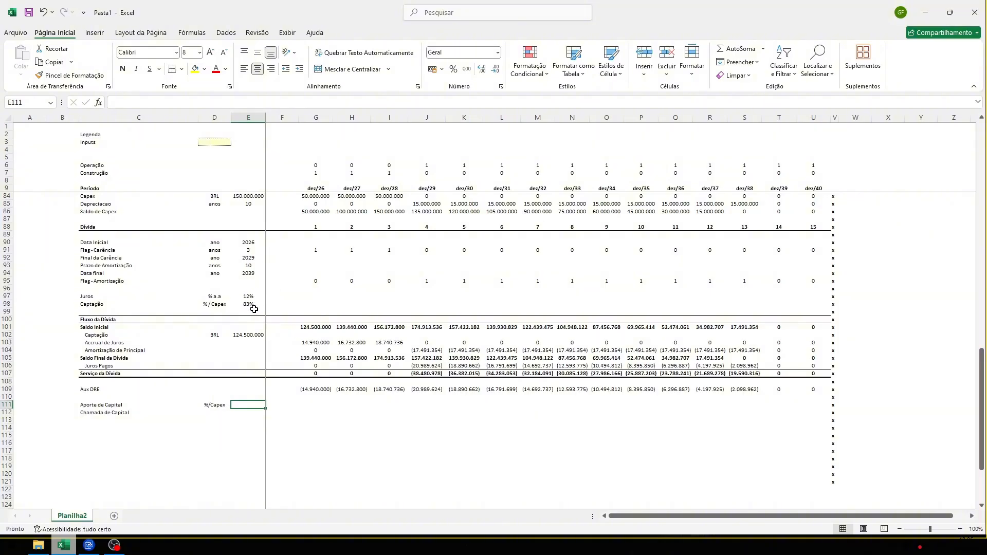
scroll(267, 334, up, 1)
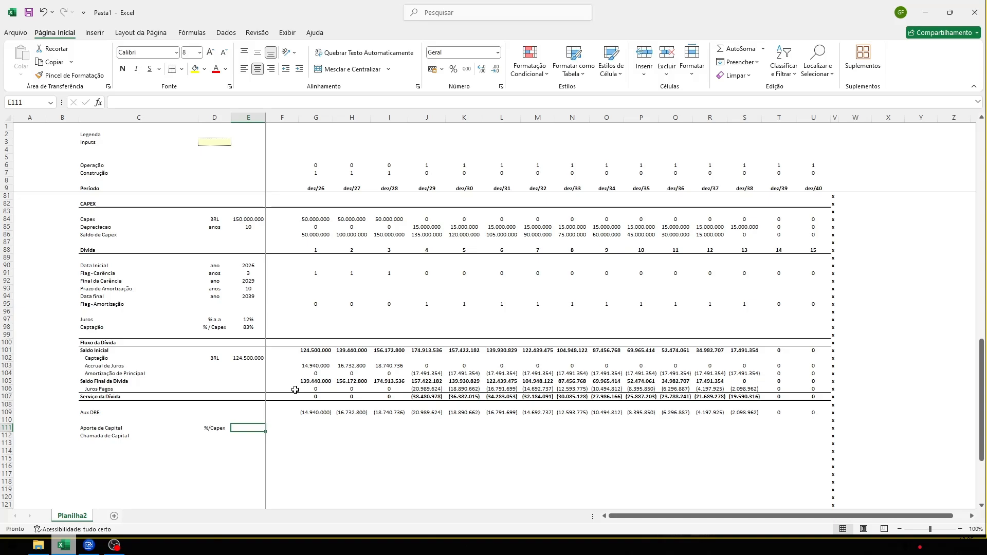
text(+1-)
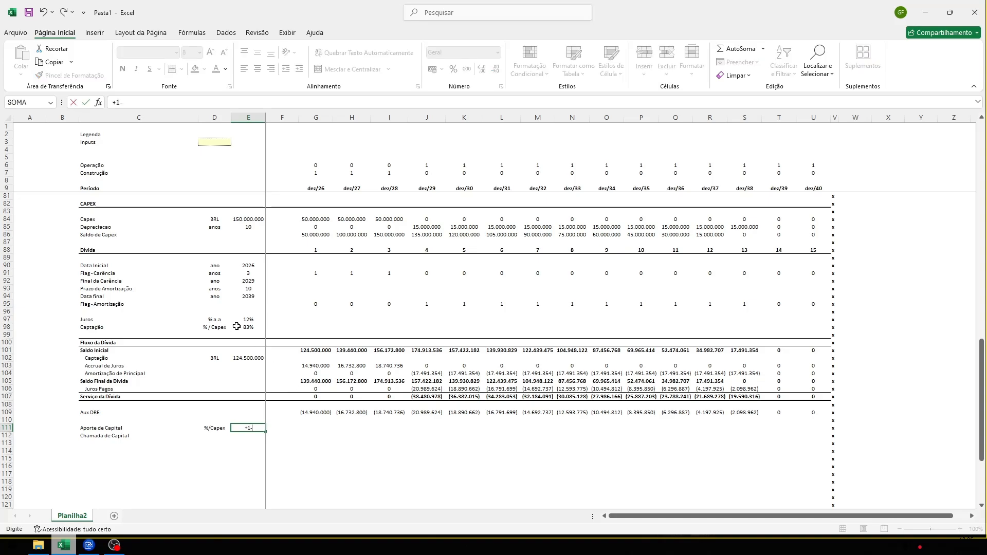
click(236, 326)
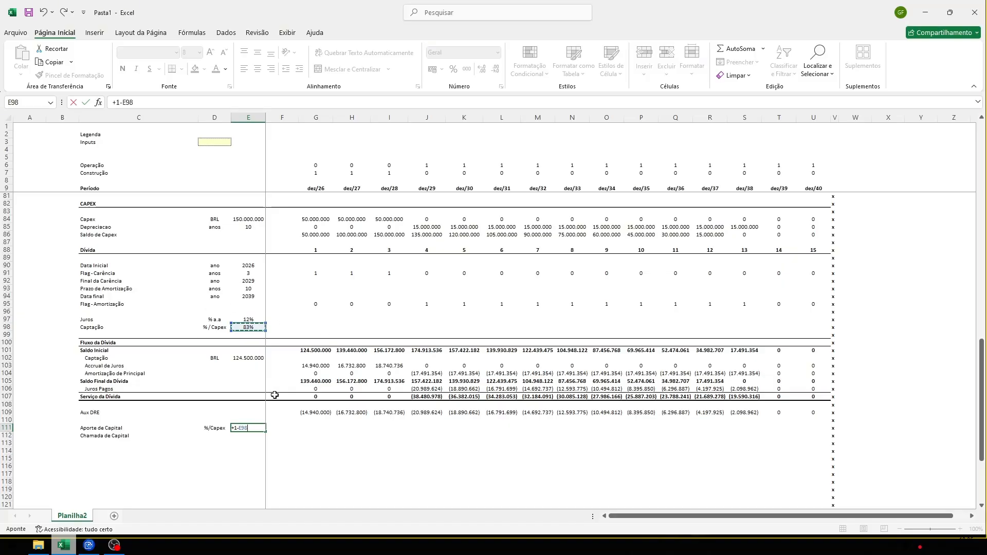
key(Return)
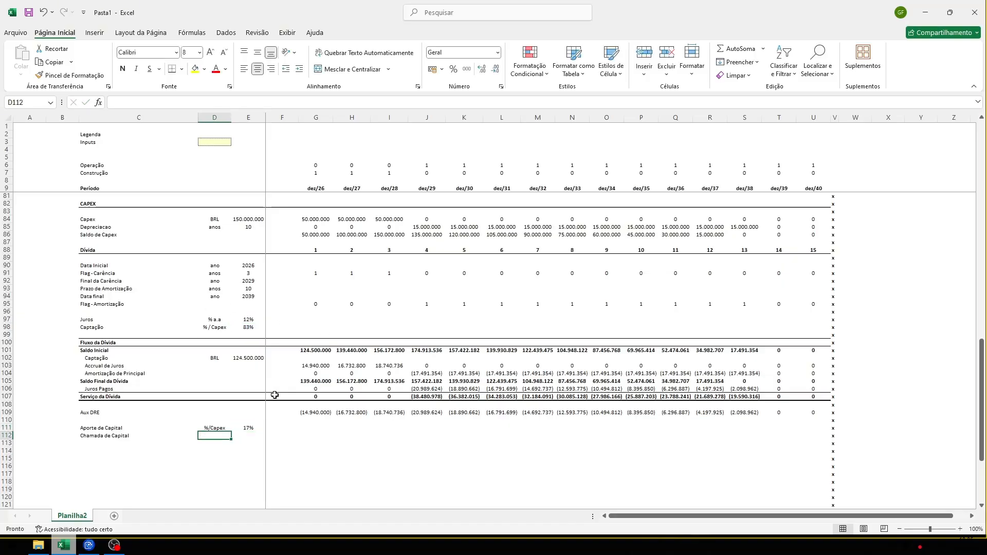
Enter "BRL" as the unit for the Chamada de Capital row in D112
key(Right)
key(Right)
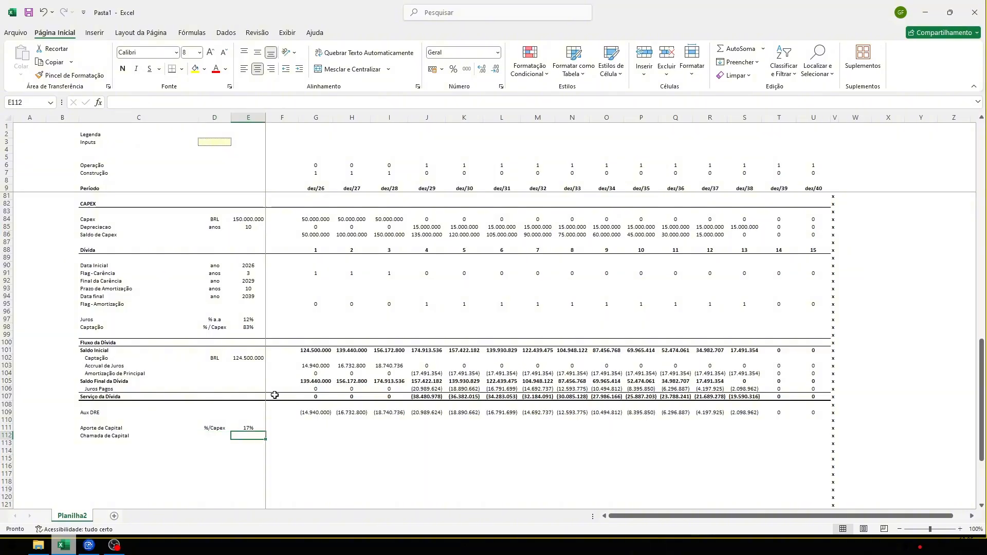
key(Left)
key(Left)
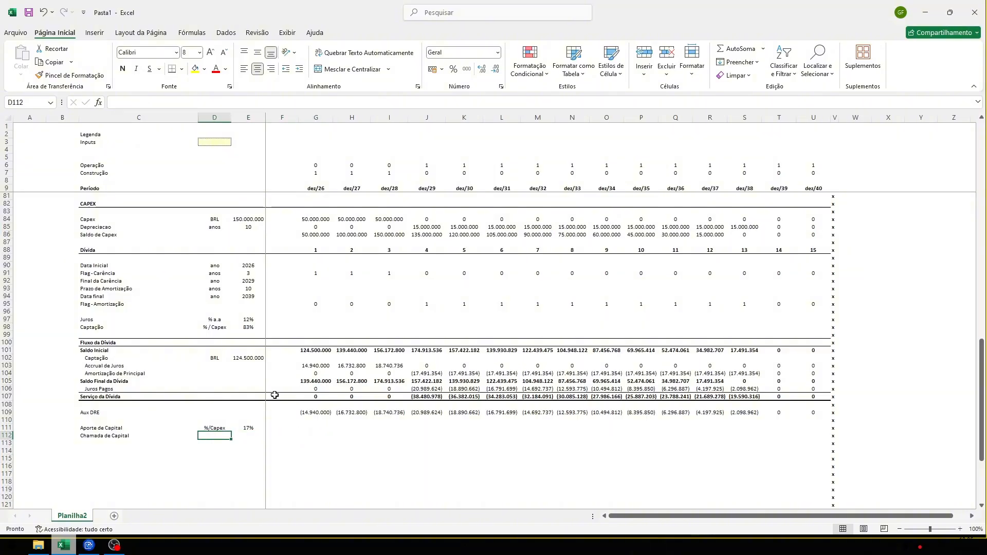
text(BRL)
key(Return)
Enter the row label "Caixa mínimo" in C114, leaving one blank row below Chamada de Capital
key(Down)
key(Down)
key(Left)
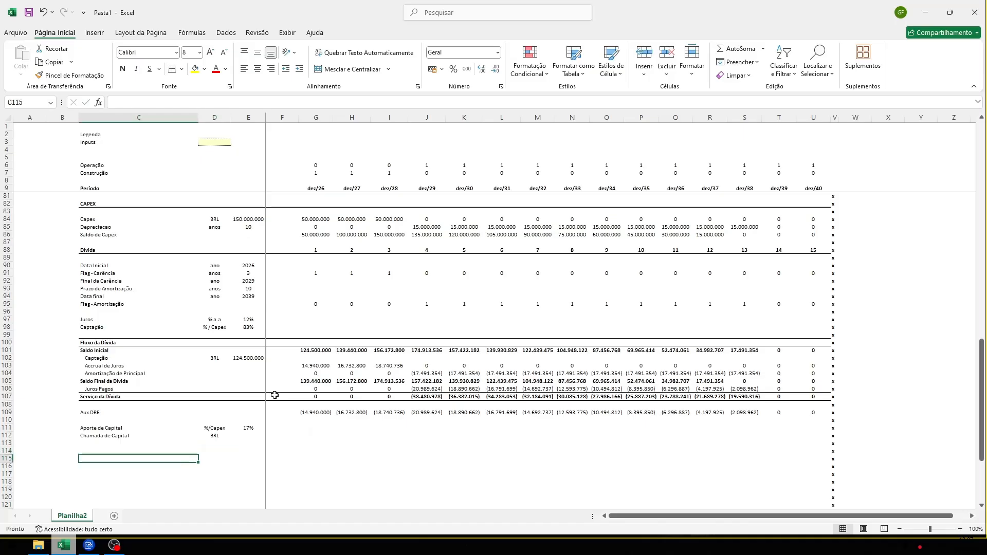
key(Up)
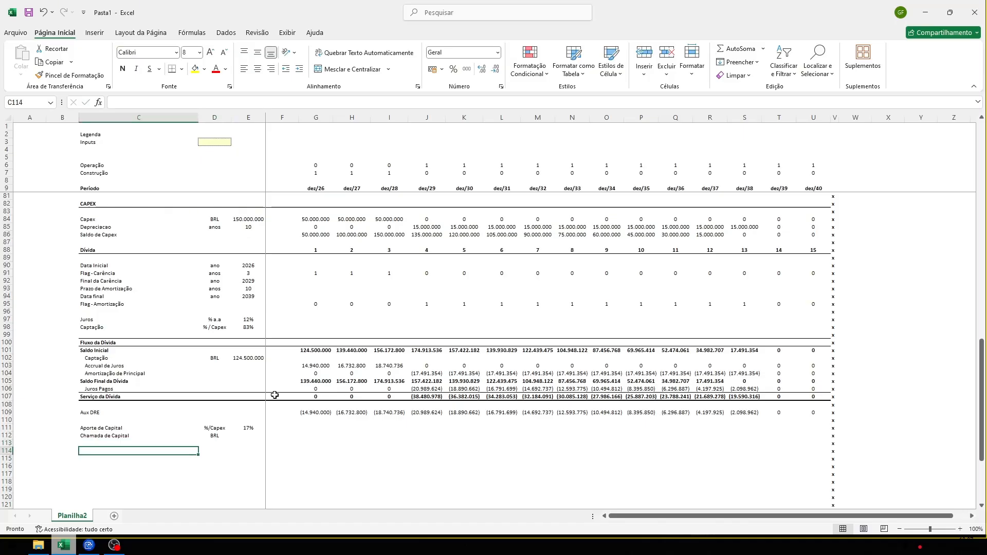
scroll(311, 377, down, 2)
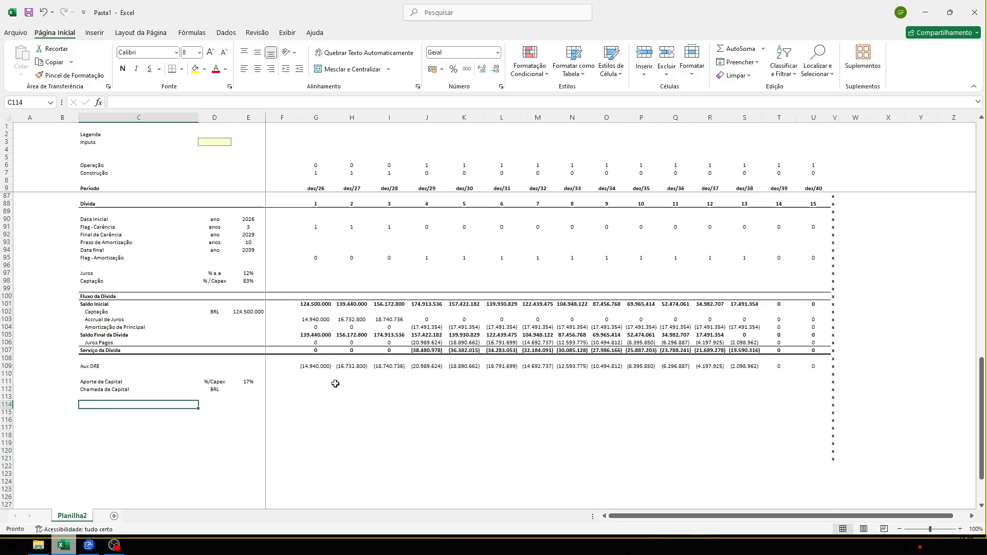
text(Caixa)
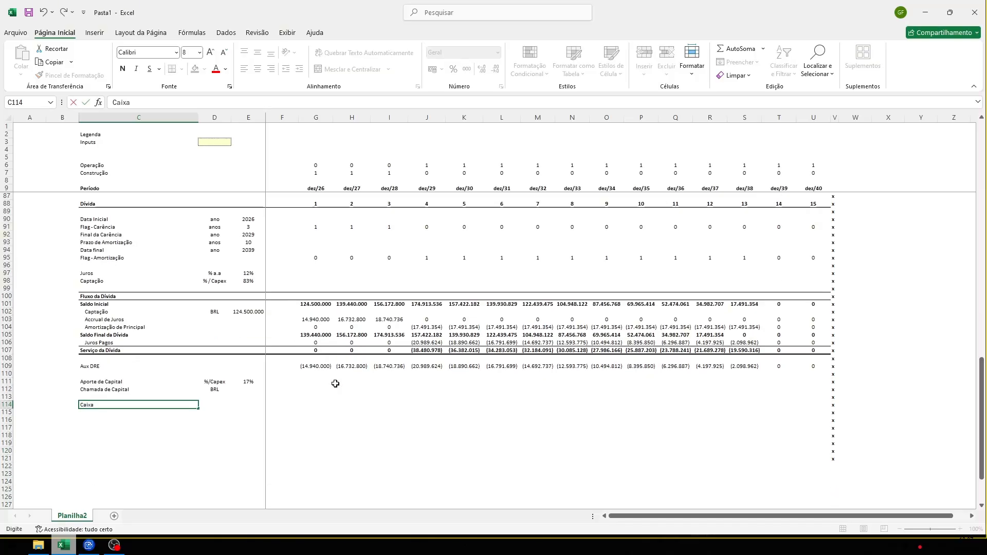
text( minimo)
key(Return)
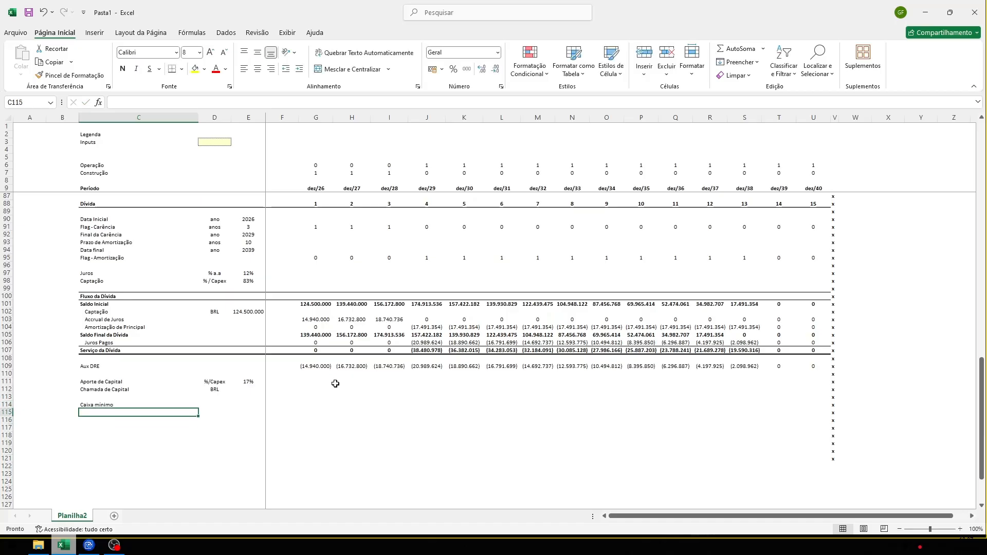
Enter the row label "IPCA" in C115, directly below Caixa mínimo
key(Up)
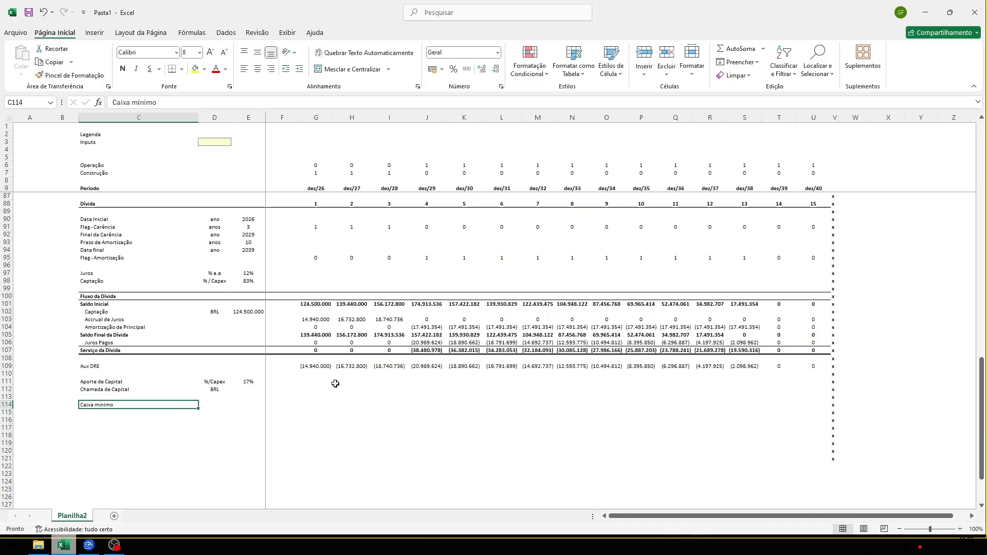
key(Right)
key(Right)
key(Right)
key(Right)
key(Left)
key(Left)
key(Left)
key(Left)
key(Down)
text(IPC)
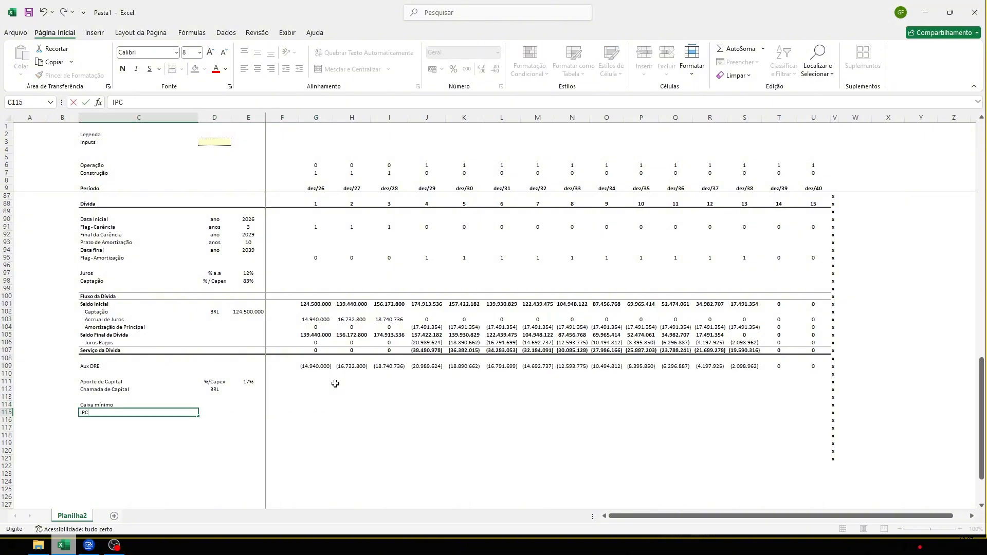
key(Return)
Enter the units "BRL" for Caixa mínimo in D114 and "%" for IPCA in D115
key(Up)
key(Up)
key(Right)
text(BRL)
key(Return)
text(%)
key(Up)
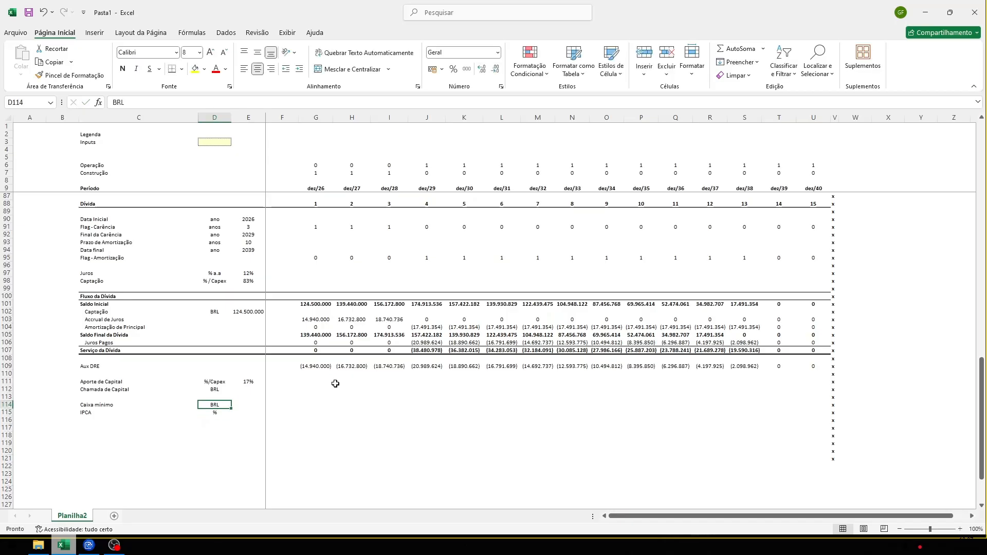
Link the dez/26 IPCA cell G115 to the IPCA input in G11
key(Down)
key(Right)
key(Right)
key(Right)
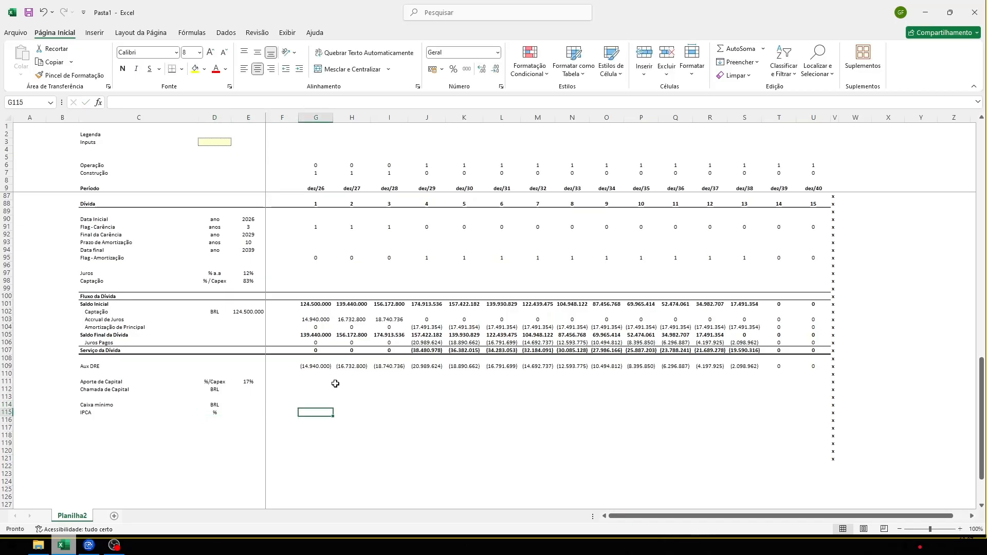
text(+)
scroll(360, 319, up, 20)
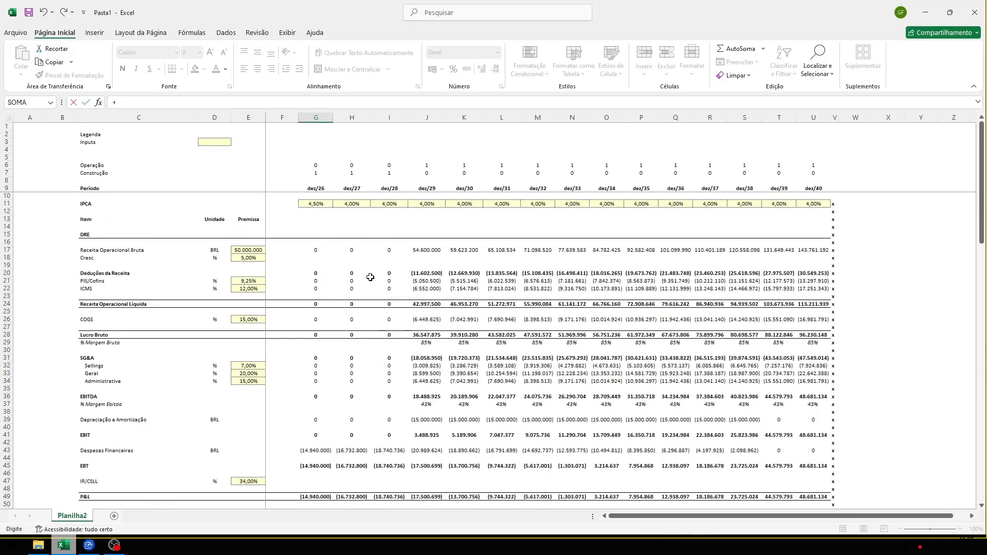
click(330, 204)
key(Return)
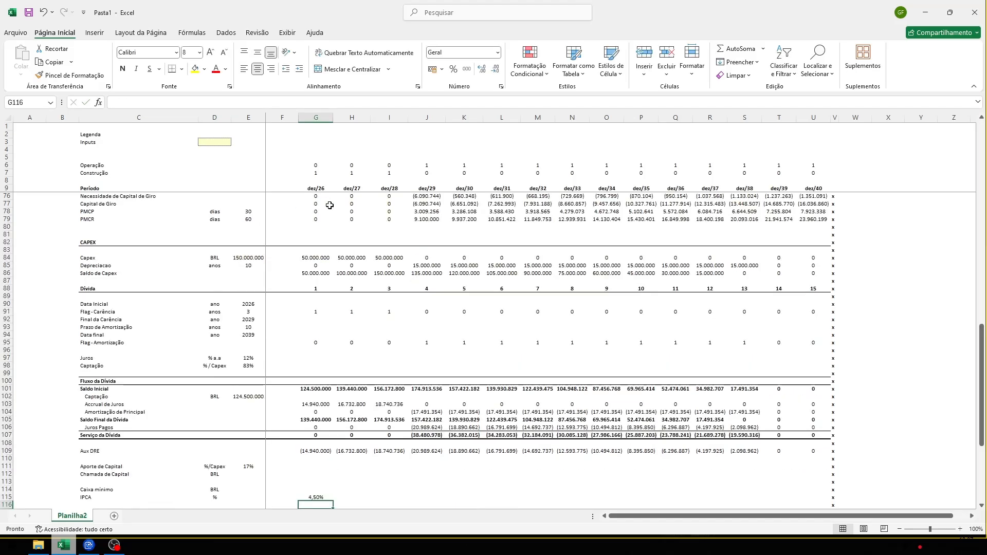
Copy the IPCA link in G115 across the remaining periods through dez/40 (U115)
key(Up)
key(ctrl+c)
key(ctrl+shift+Right)
key(shift+Left)
key(ctrl+v)
key(Escape)
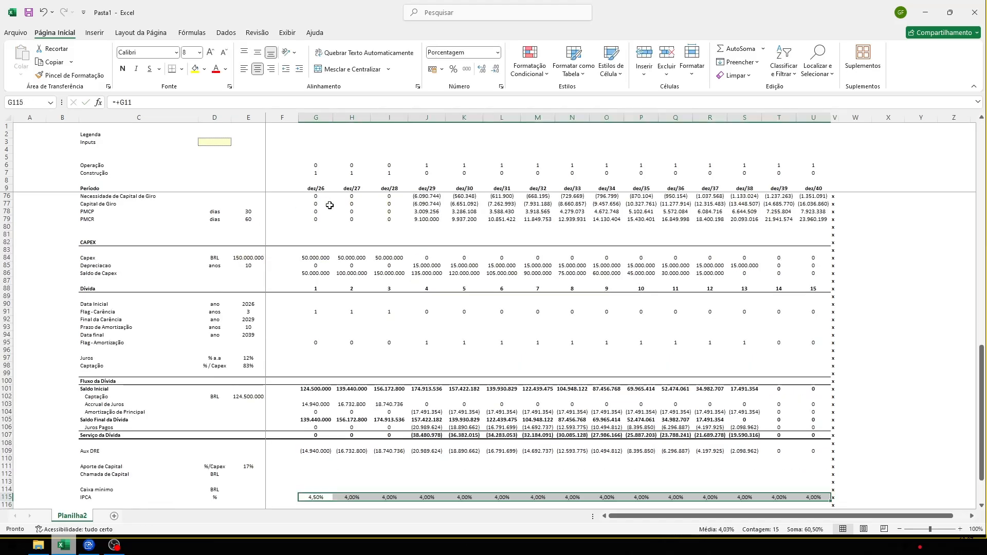
Set the Caixa mínimo base amount in E114 with the formula +20*10^6
key(Left)
key(Right)
key(Up)
key(Left)
key(Left)
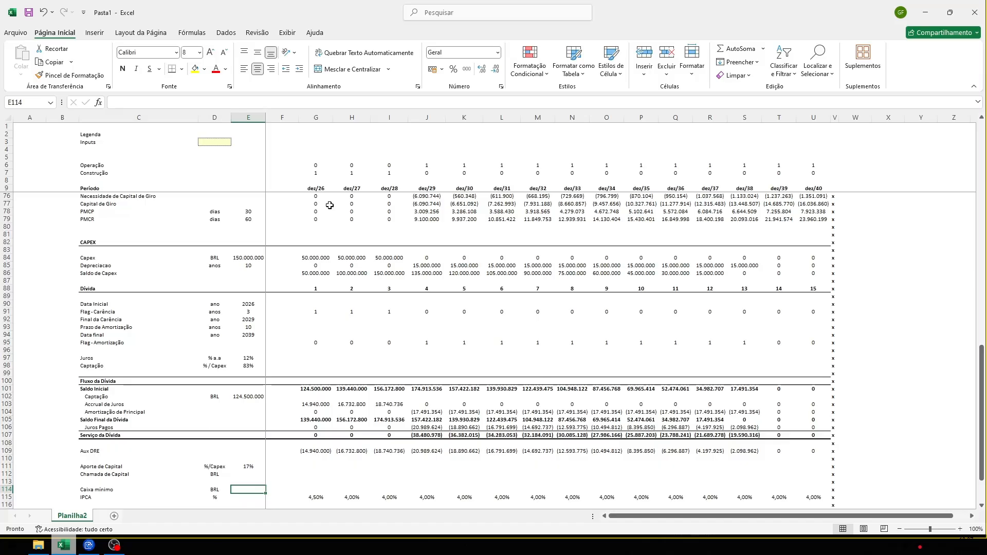
text(+)
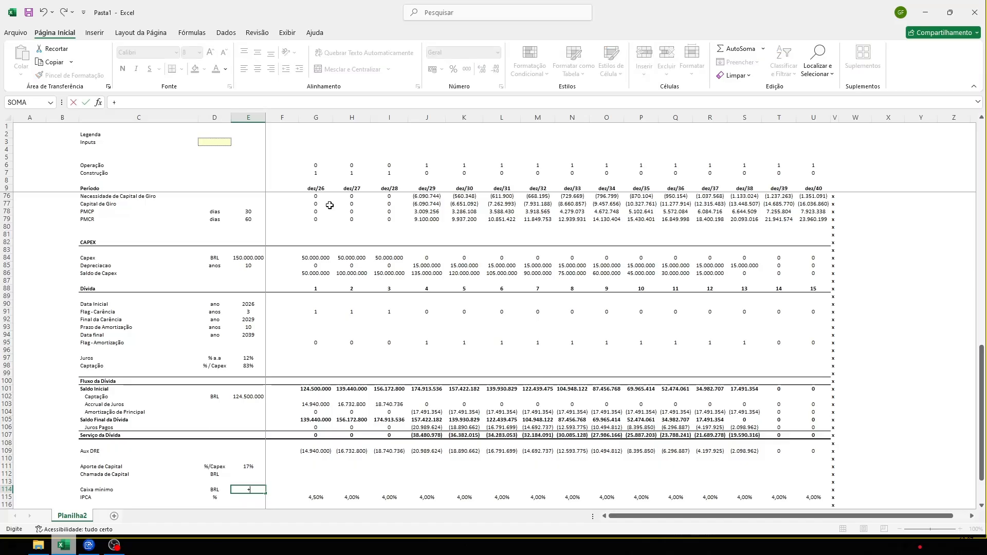
text(20*10^6)
key(Return)
key(Up)
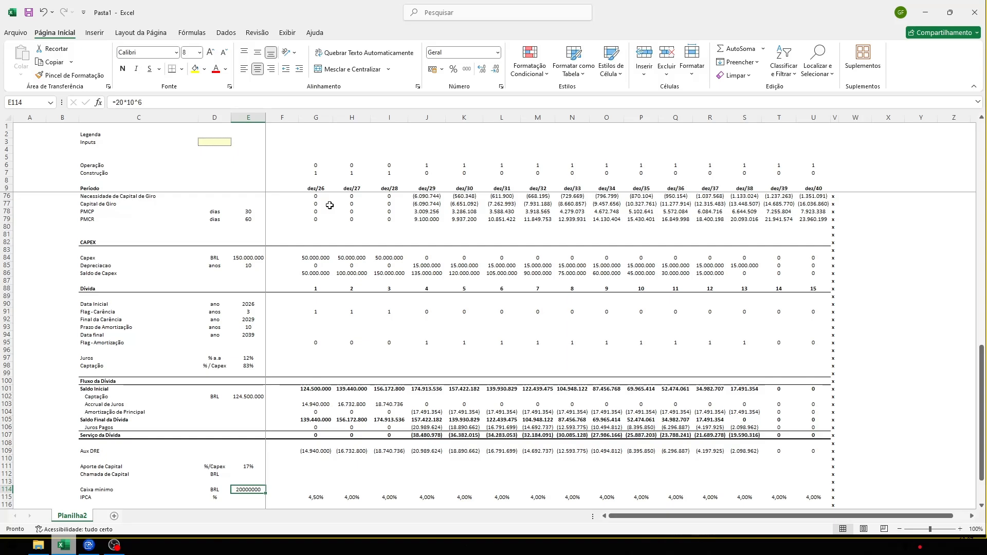
Enter the IPCA-adjusted Caixa mínimo formula +SE(F114="";$E$114*(1+G115);F114*(1+G115)) in the dez/26 cell G114
key(Right)
scroll(410, 257, down, 3)
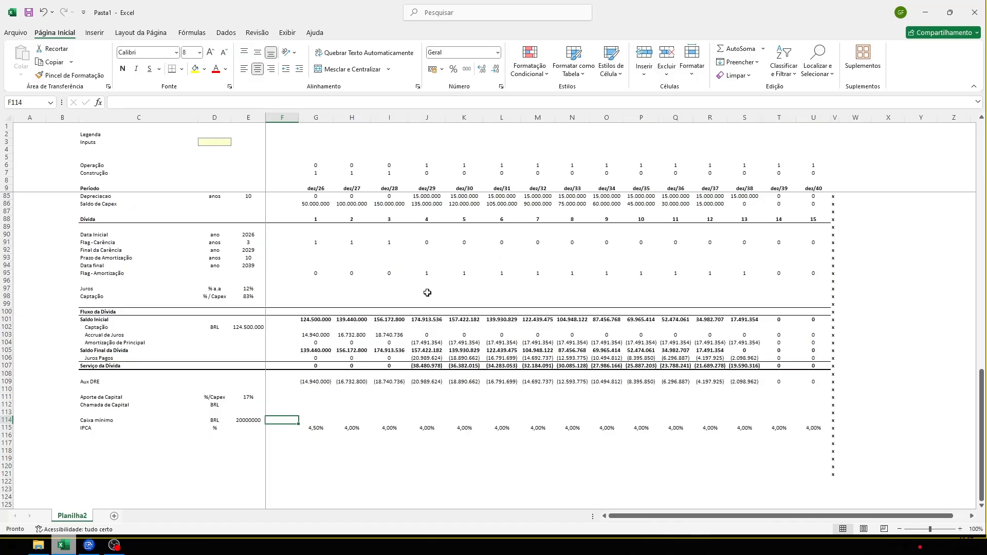
key(Right)
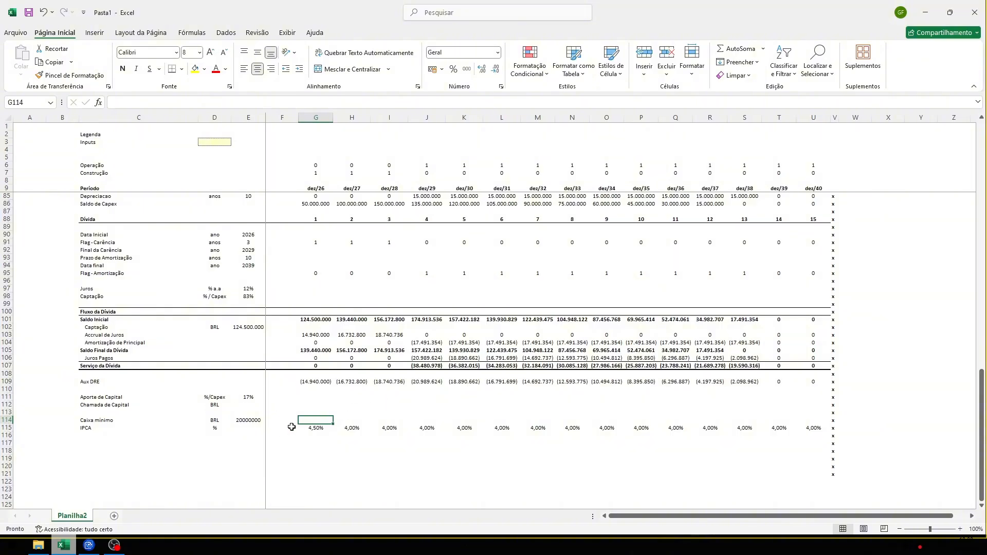
text(+SE()
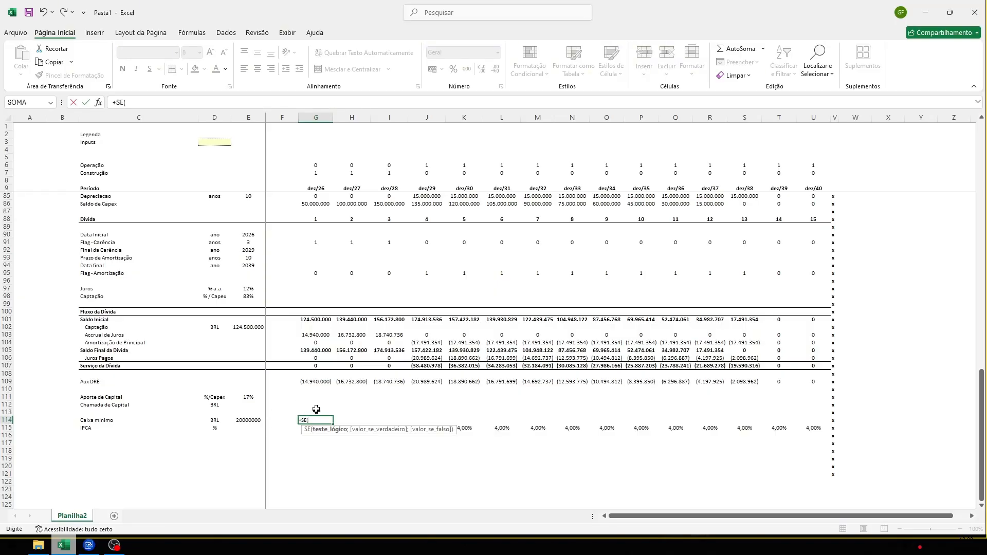
click(283, 421)
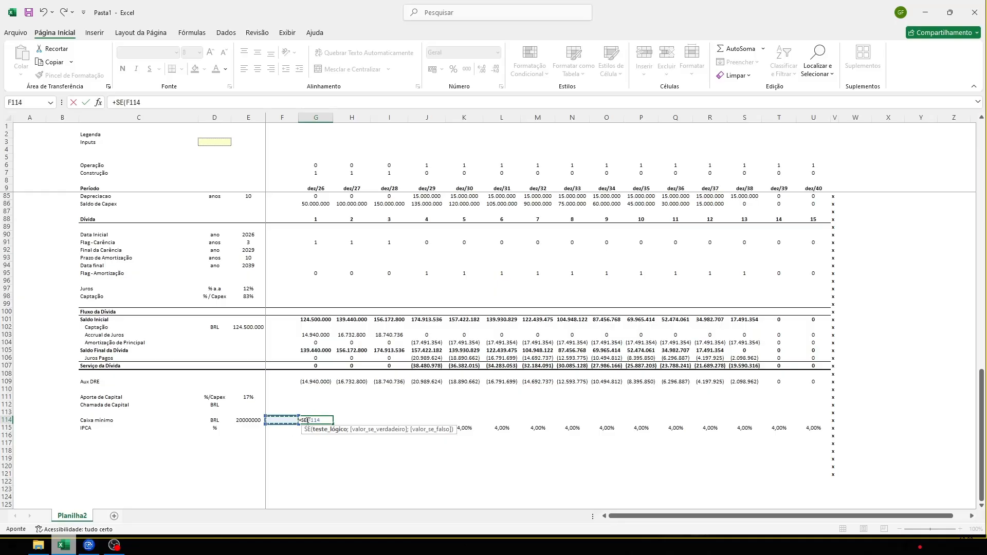
text(="")
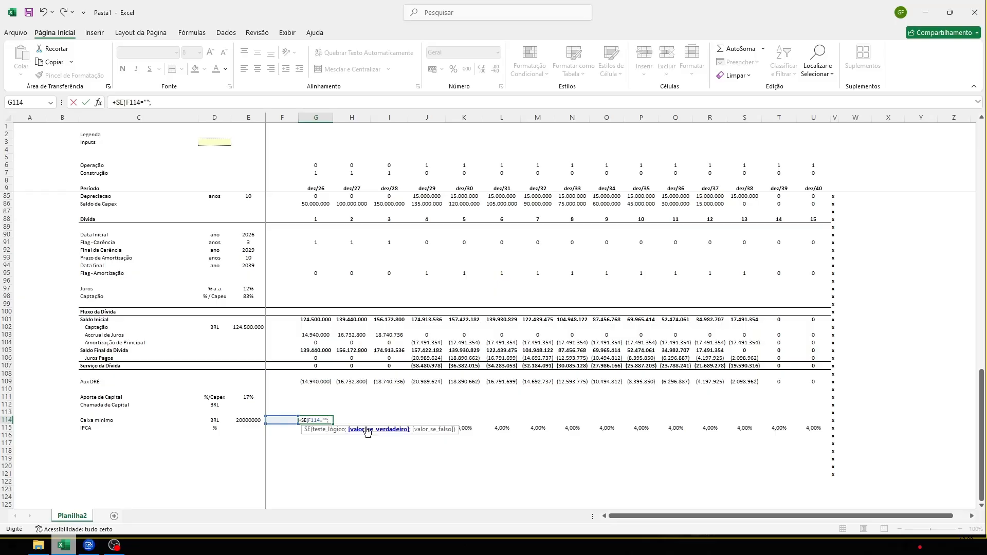
text(;)
key(Left)
key(Left)
key(F4)
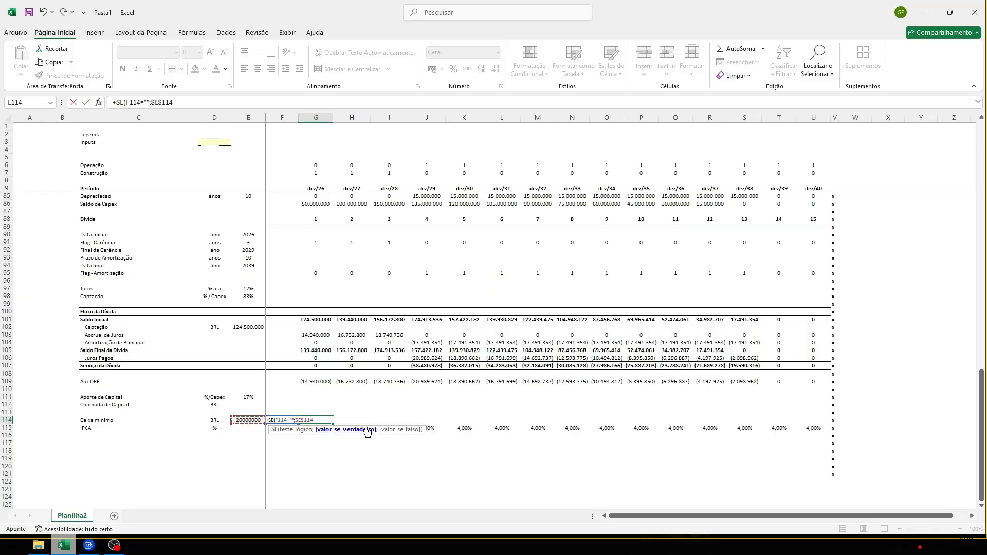
text(*)
key(Down)
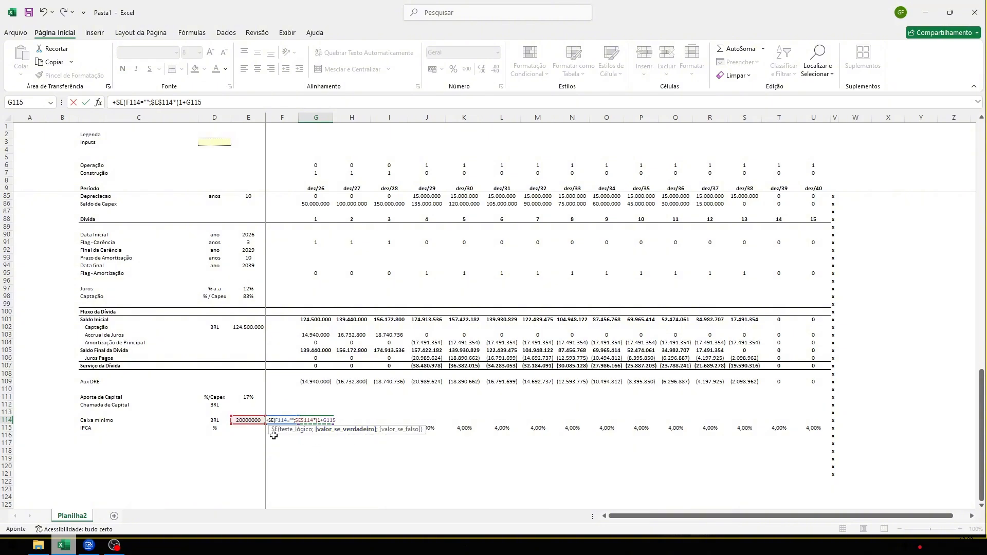
drag(275, 434, 281, 473)
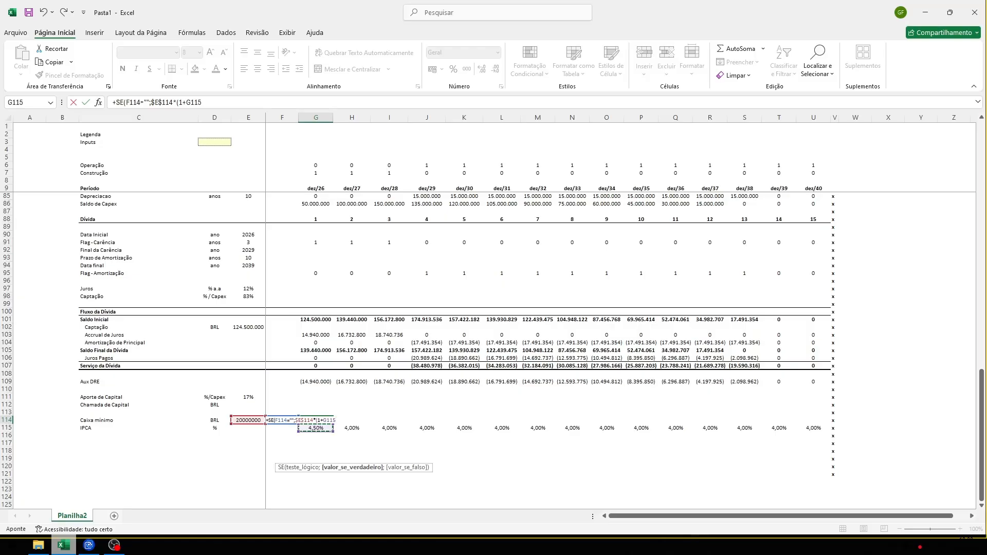
text();)
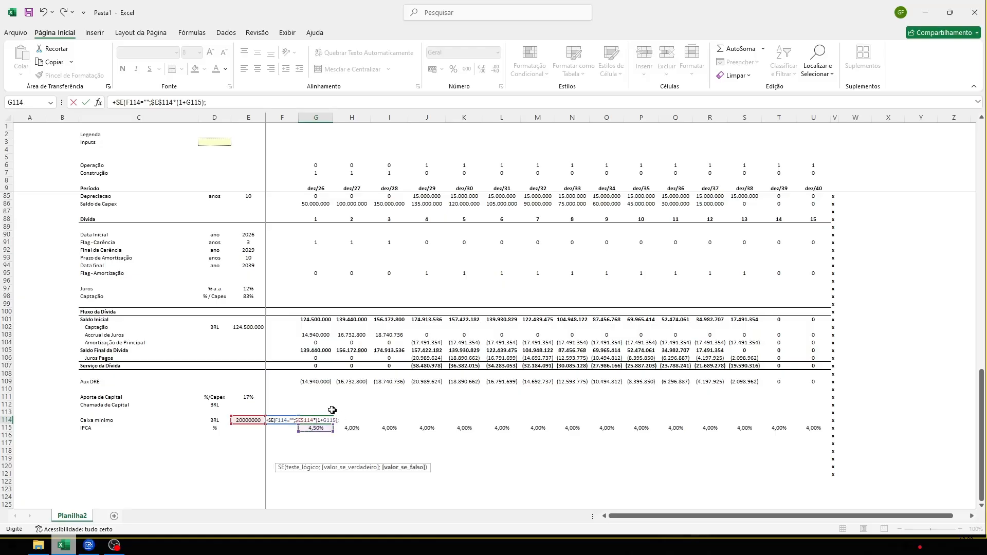
click(281, 414)
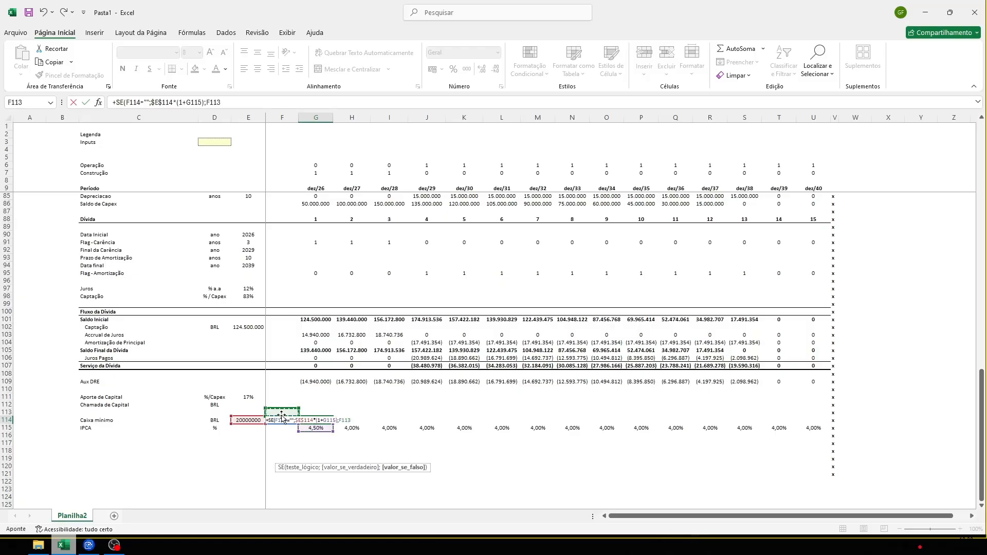
key(Down)
text(*)
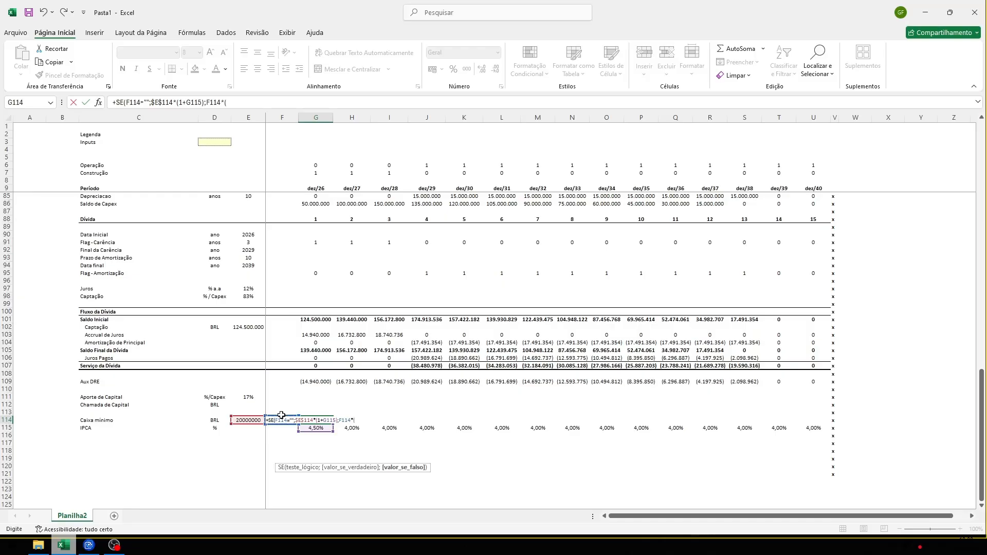
text((1+)
click(315, 429)
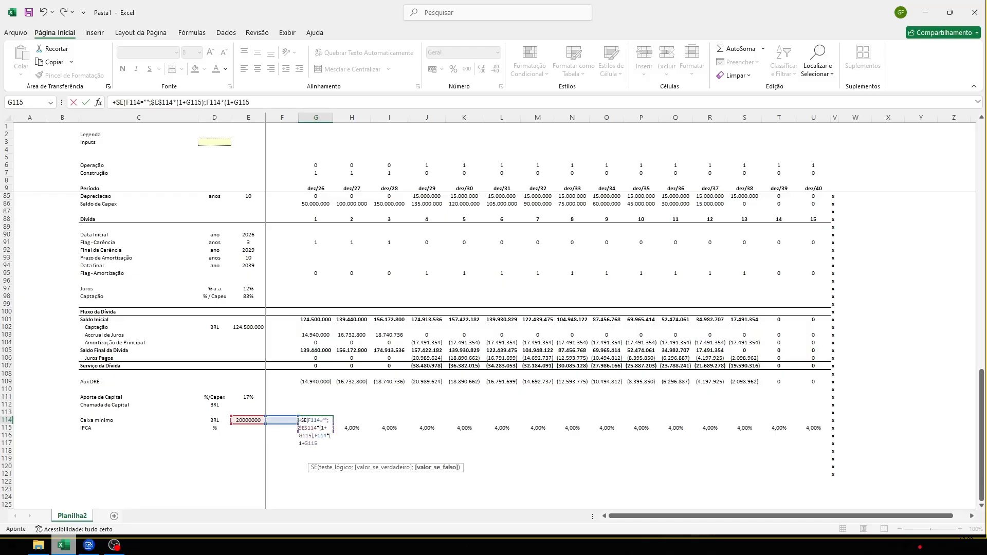
text())
key(Return)
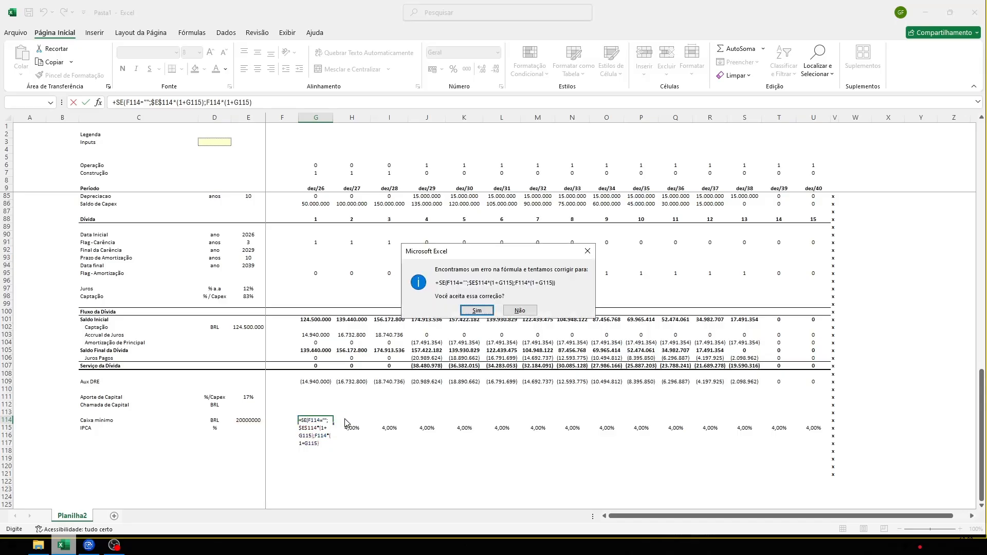
click(477, 310)
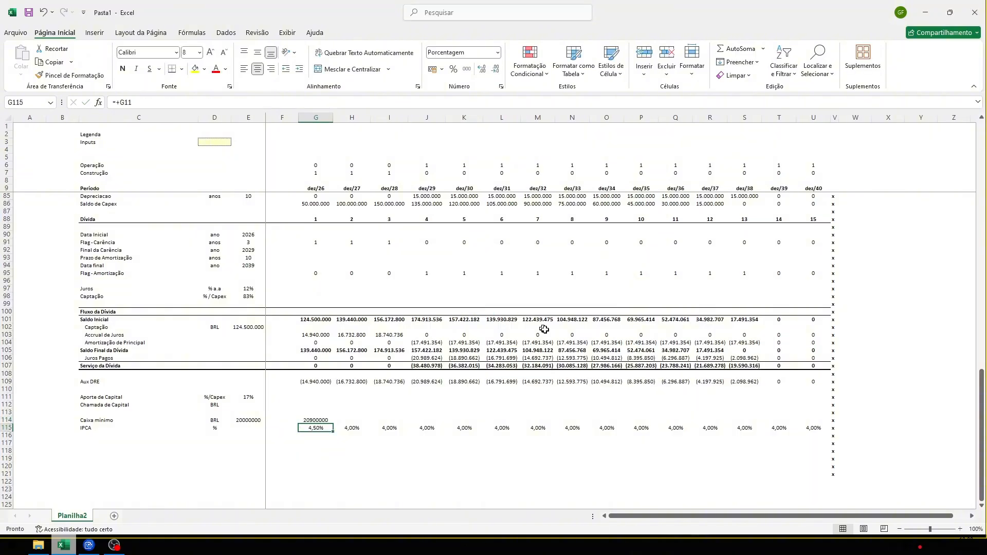
Copy the Caixa mínimo formula in G114 across the remaining periods through dez/40 (U114)
double_click(324, 419)
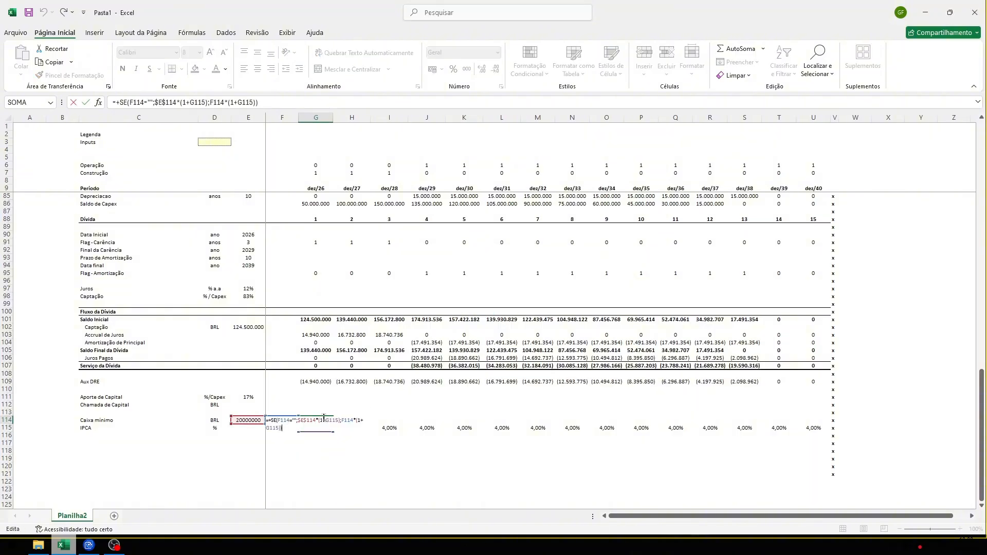
key(Escape)
key(ctrl+c)
key(ctrl+shift+Right)
key(shift+Left)
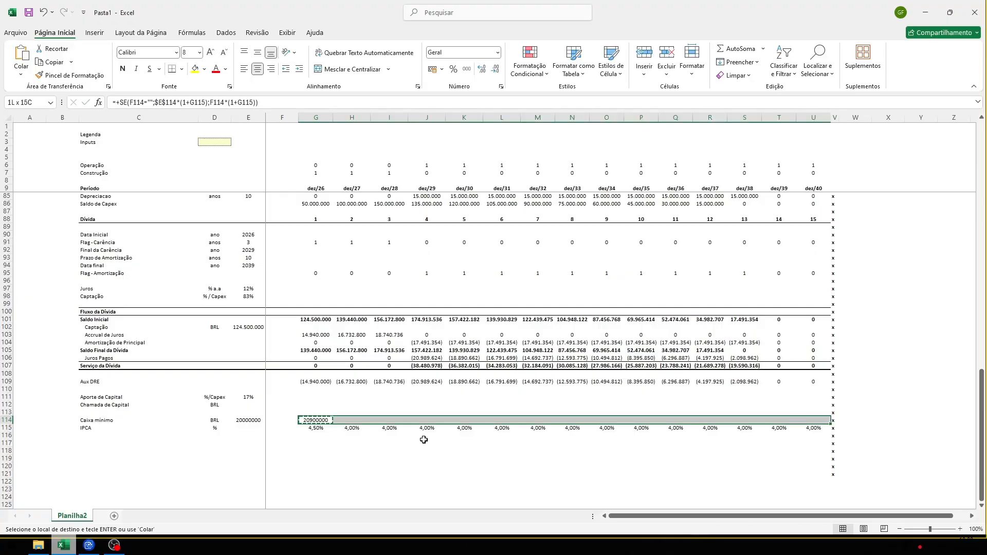
key(ctrl+v)
key(Escape)
Calculate the dez/26 Aporte de Capital in G111 as the contribution percentage times that period's Capex, using +$E$111*G84
key(Left)
key(Right)
key(Up)
key(Up)
key(Up)
scroll(668, 406, up, 1)
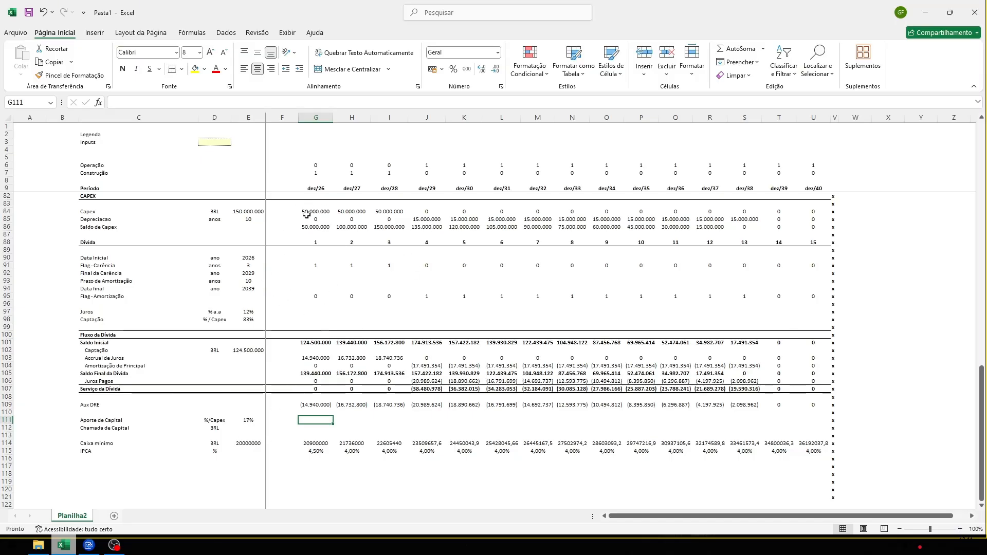
text(+)
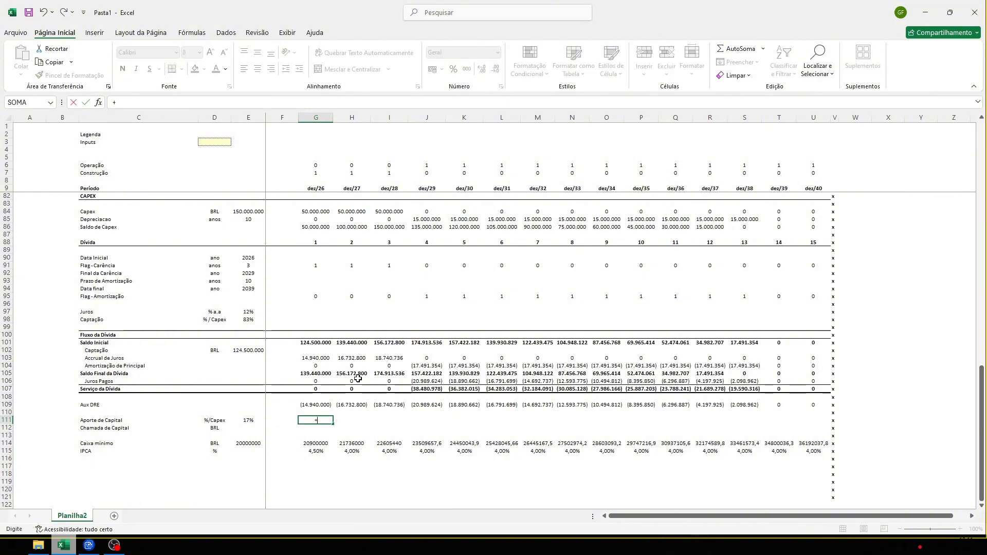
key(Left)
key(Left)
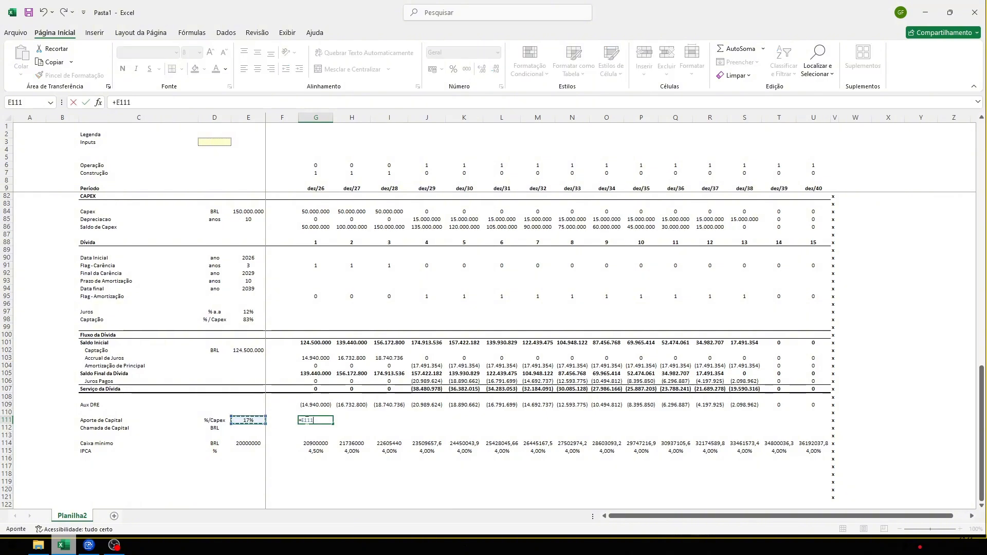
click(312, 425)
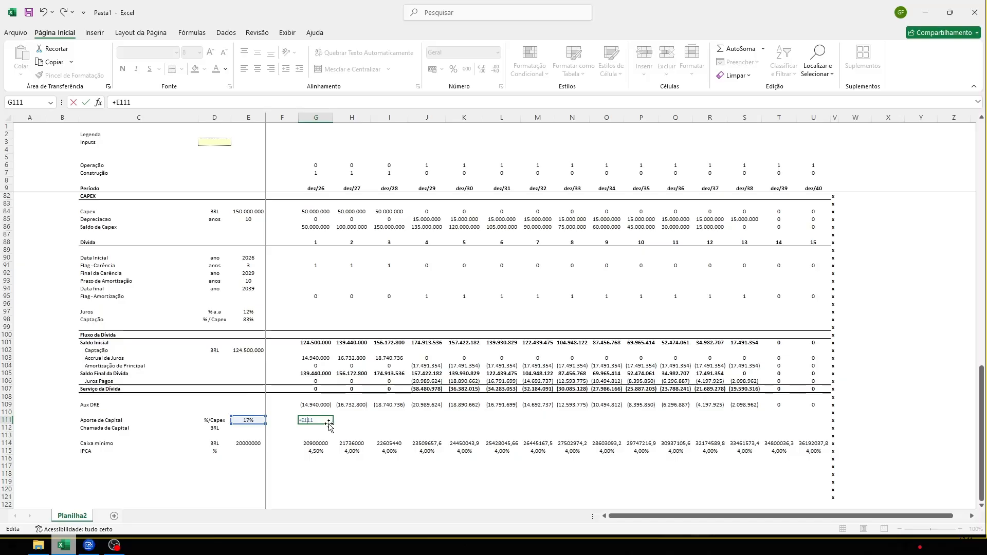
key(F4)
click(308, 213)
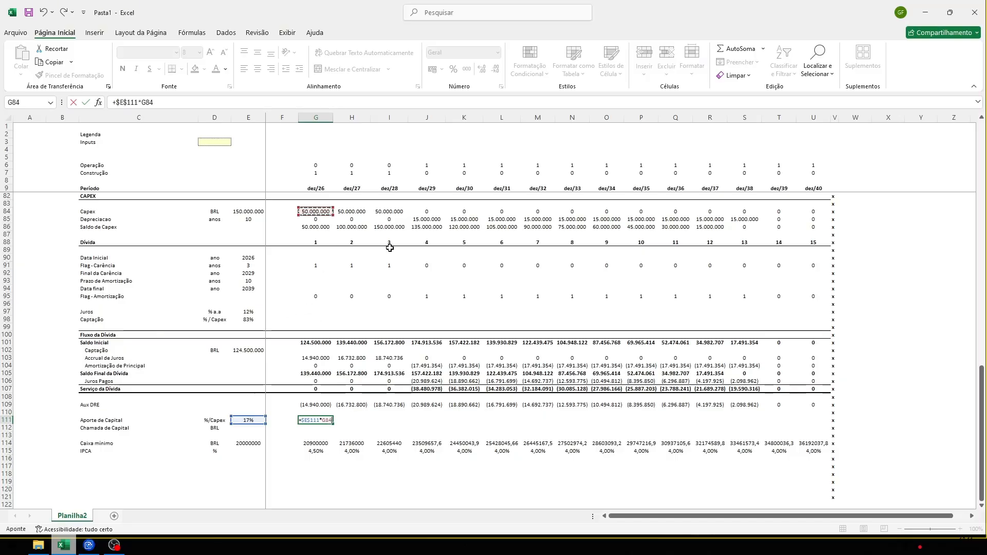
key(Return)
Copy the Aporte de Capital formula in G111 across the remaining periods through dez/40 (U111)
key(Up)
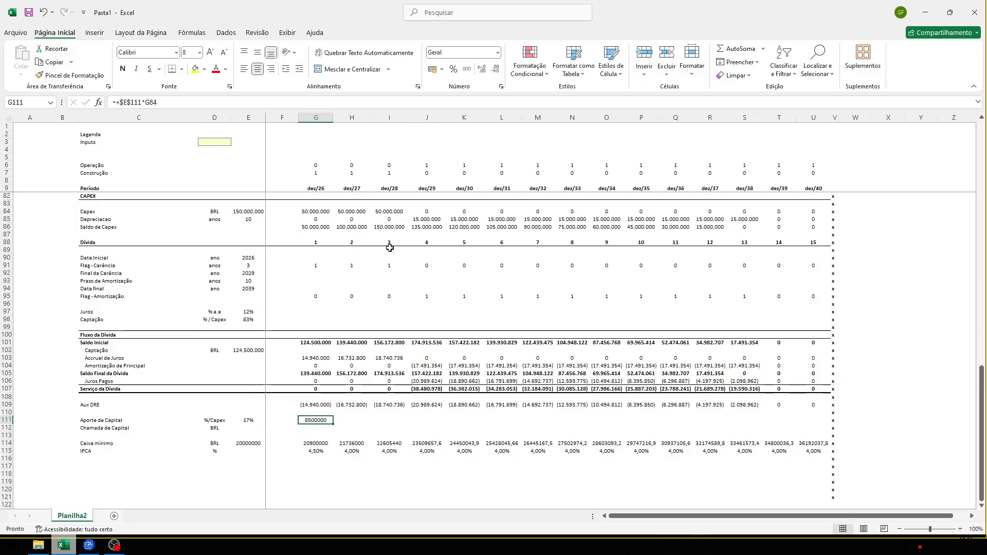
key(ctrl+c)
key(ctrl+shift+Right)
key(Return)
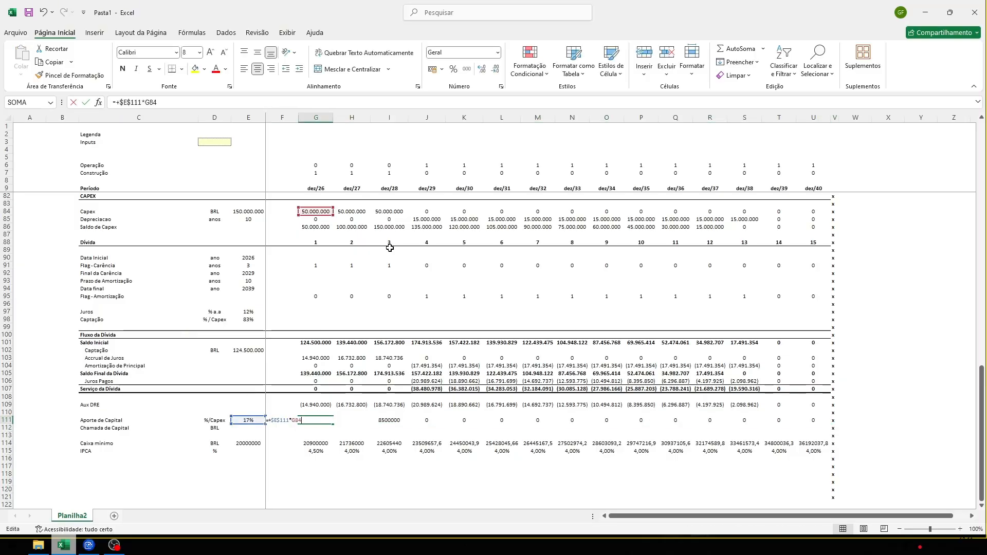
key(Left)
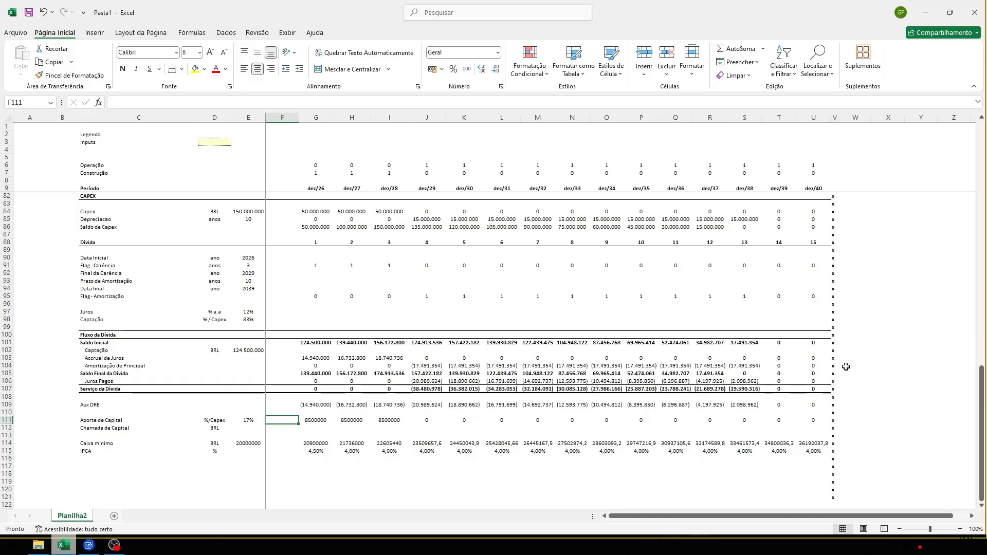
Check the sum of the Aporte de Capital values in G111:U111 against the total Capex in E84
key(Right)
key(ctrl+shift+Right)
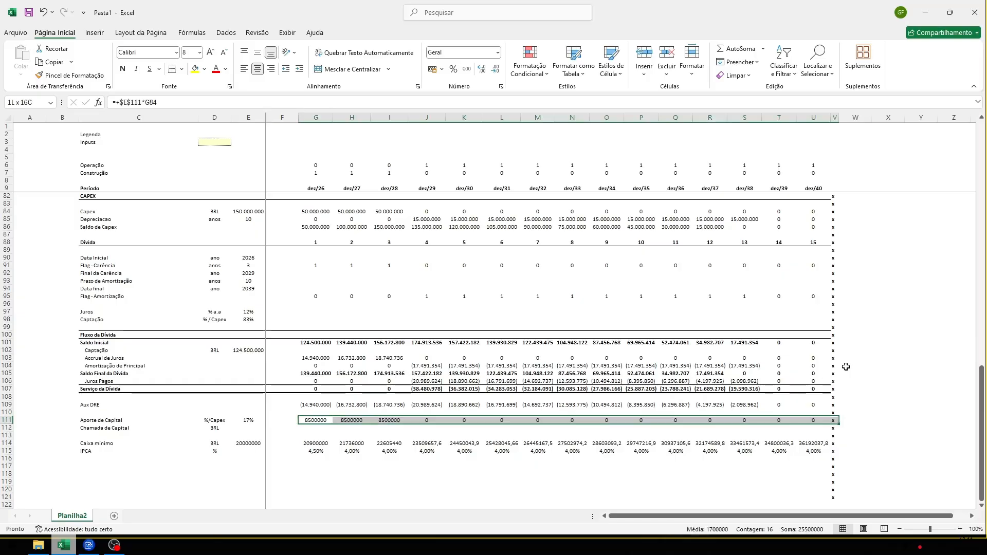
key(shift+Left)
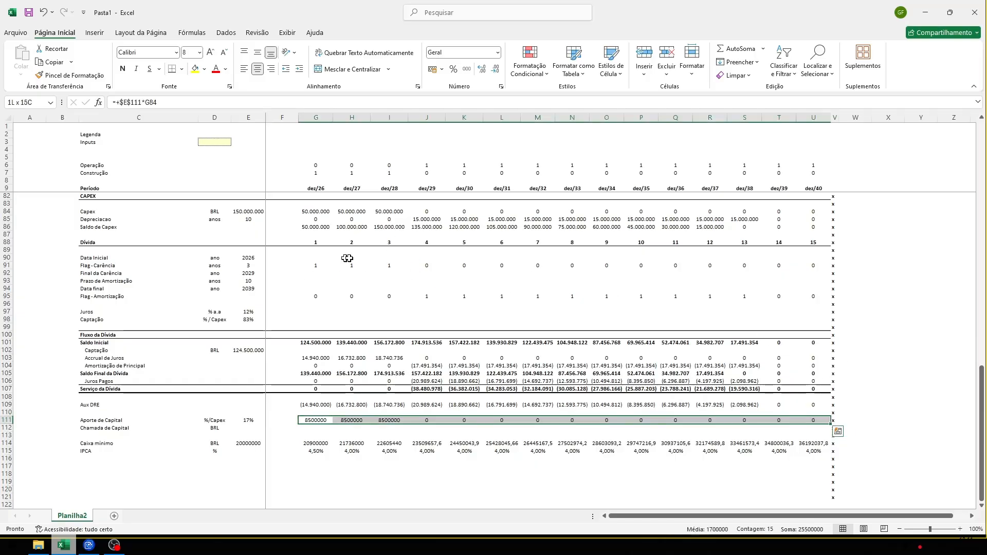
click(241, 211)
click(280, 421)
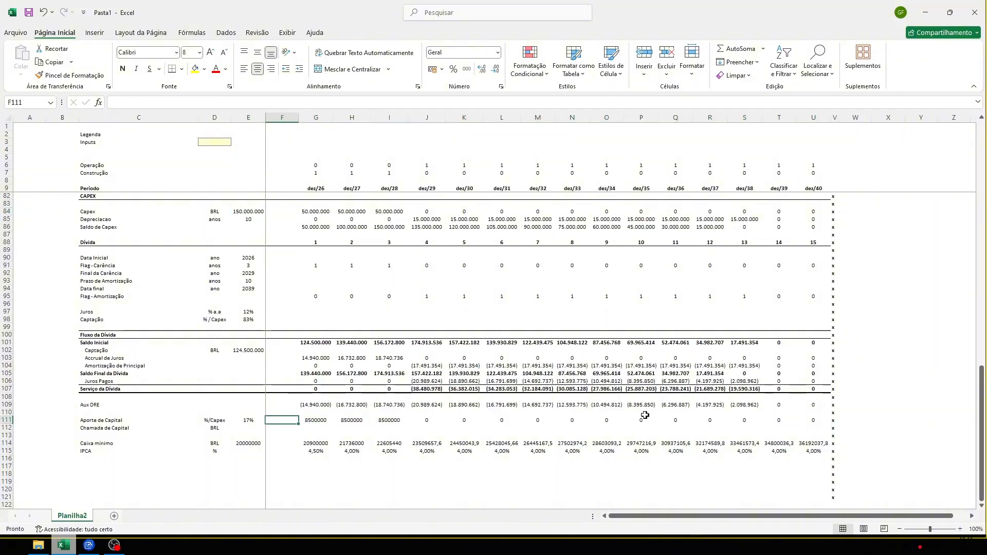
Total the Aporte de Capital row in F118 with the formula =SOMA(G111:U111)
click(282, 472)
text(=so)
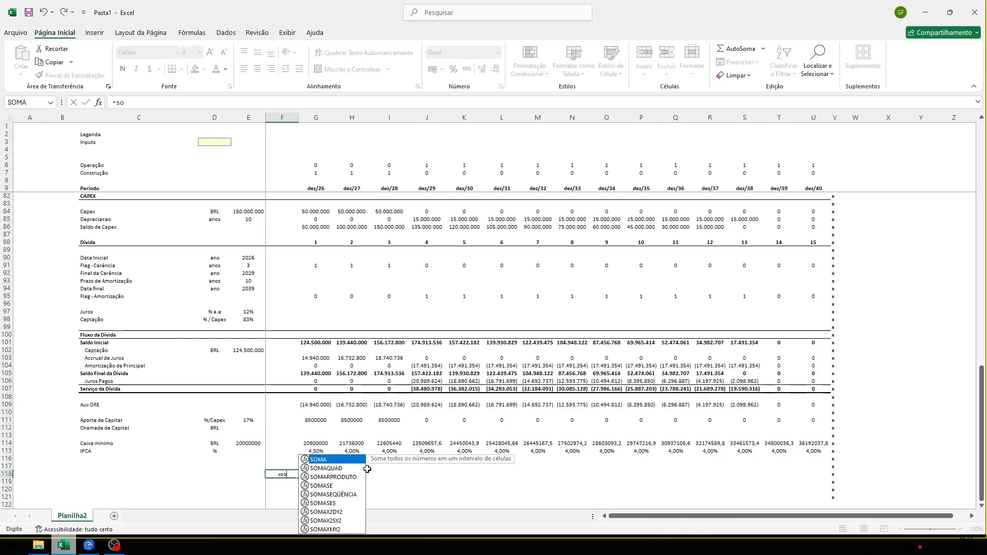
key(Tab)
click(315, 421)
drag(315, 421, 813, 421)
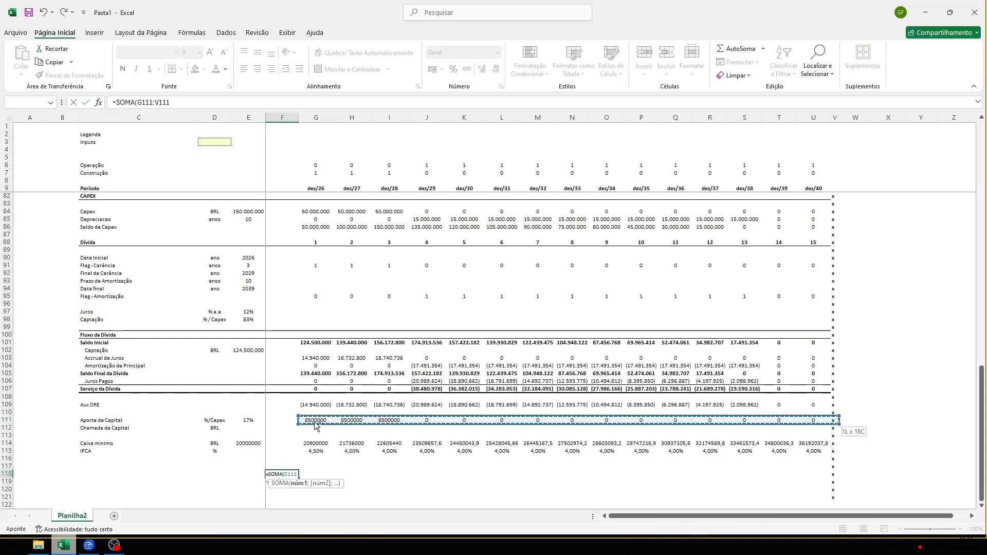
key(ctrl+Return)
key(F2)
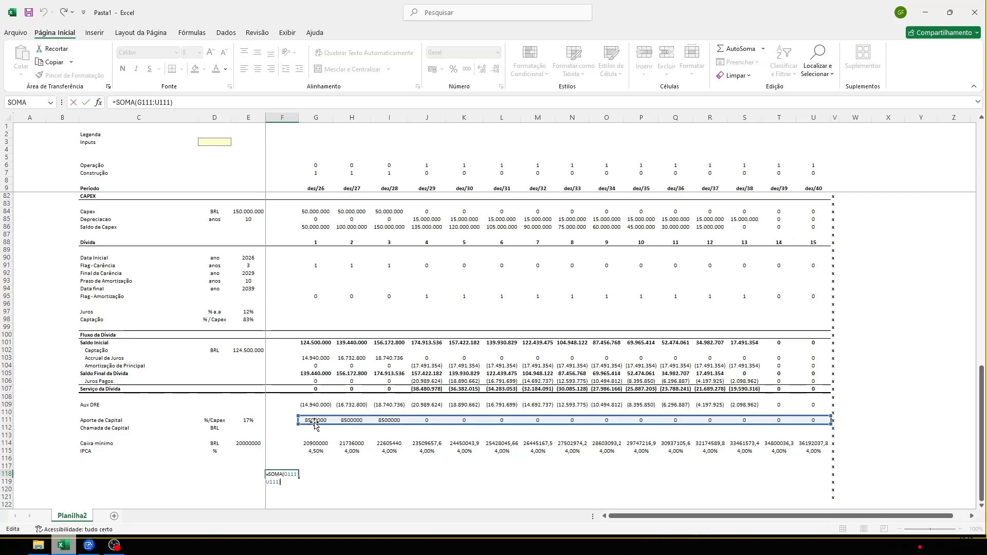
key(Escape)
key(Right)
key(Left)
Bring the Captação amount into F119 with the formula =SOMA(E102)
key(Down)
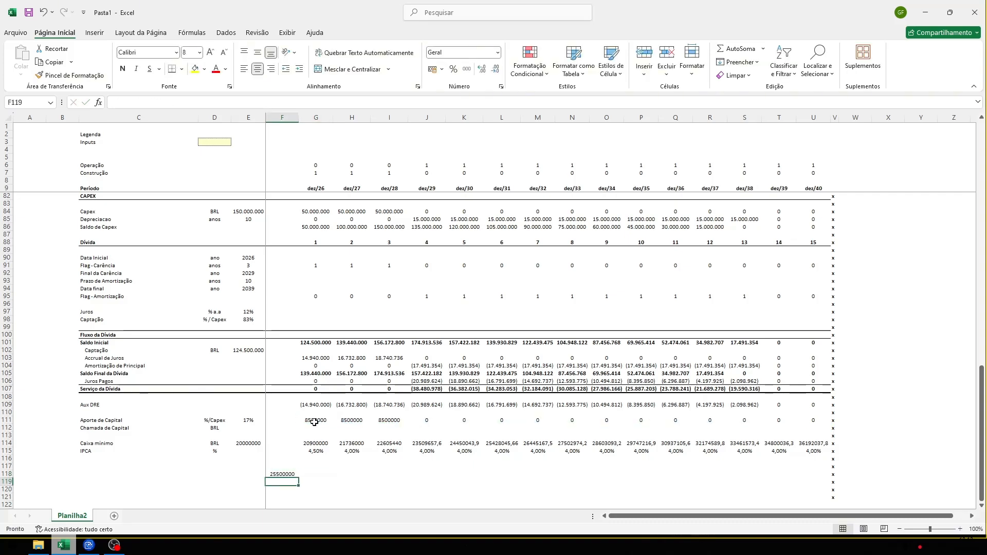
text(=so)
key(Tab)
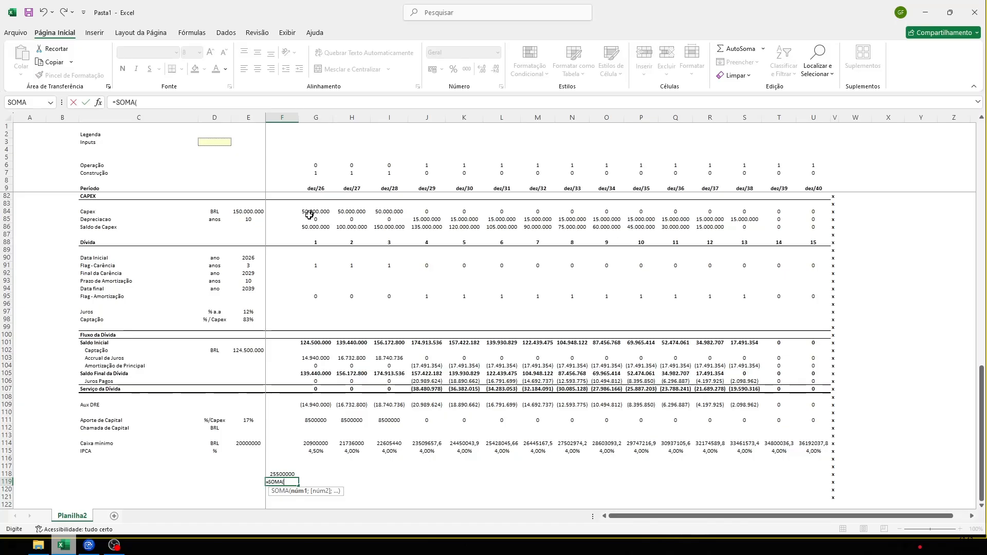
click(311, 358)
key(Up)
key(Left)
key(Left)
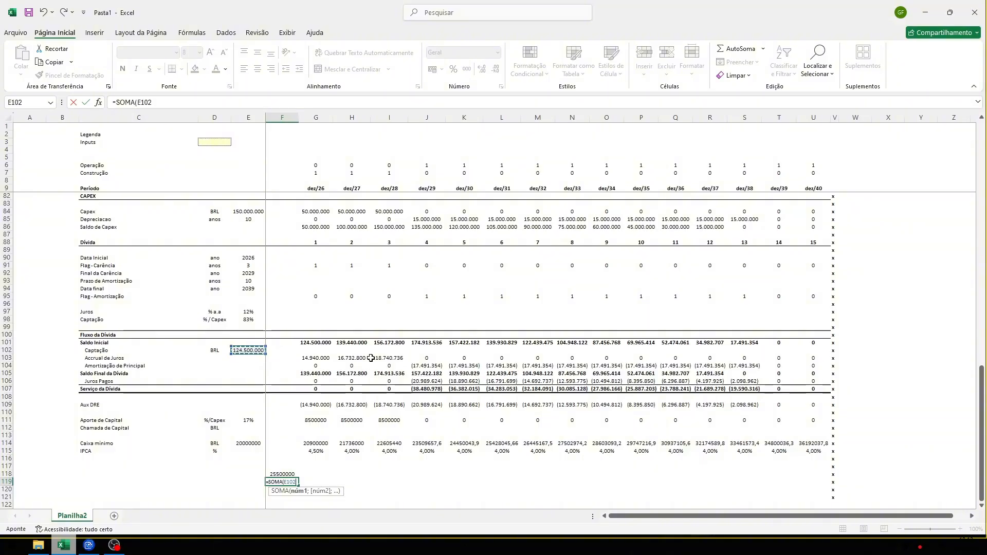
key(Return)
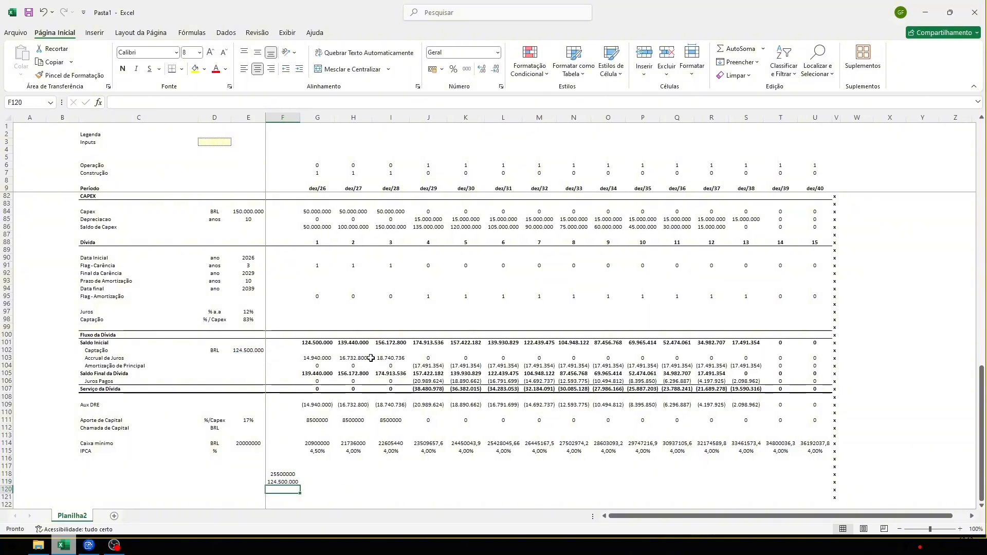
Add the contribution and debt totals in F120 with the formula =SOMA(F118:F119) to compare them with the total Capex in E84
text(=SOMA()
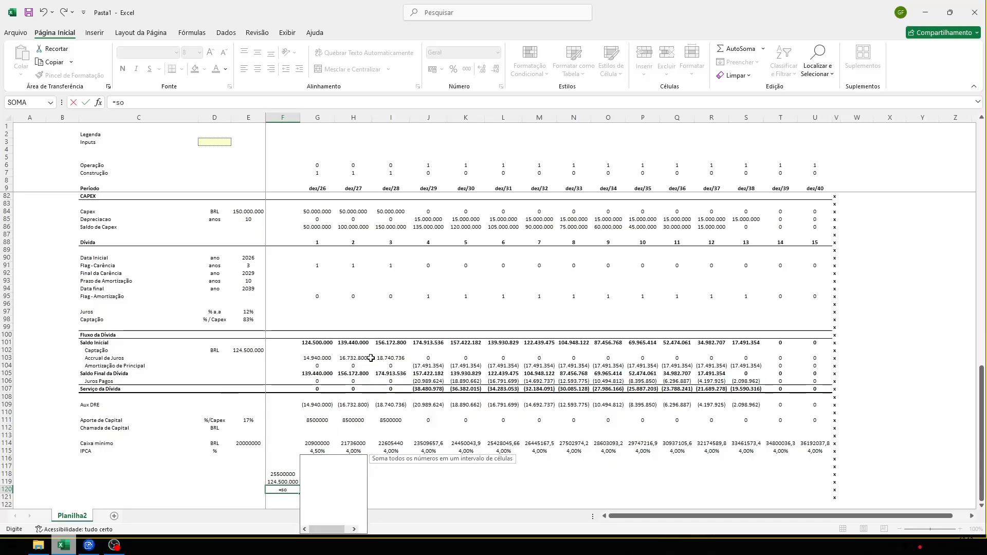
key(Up)
key(shift+Up)
key(ctrl+Return)
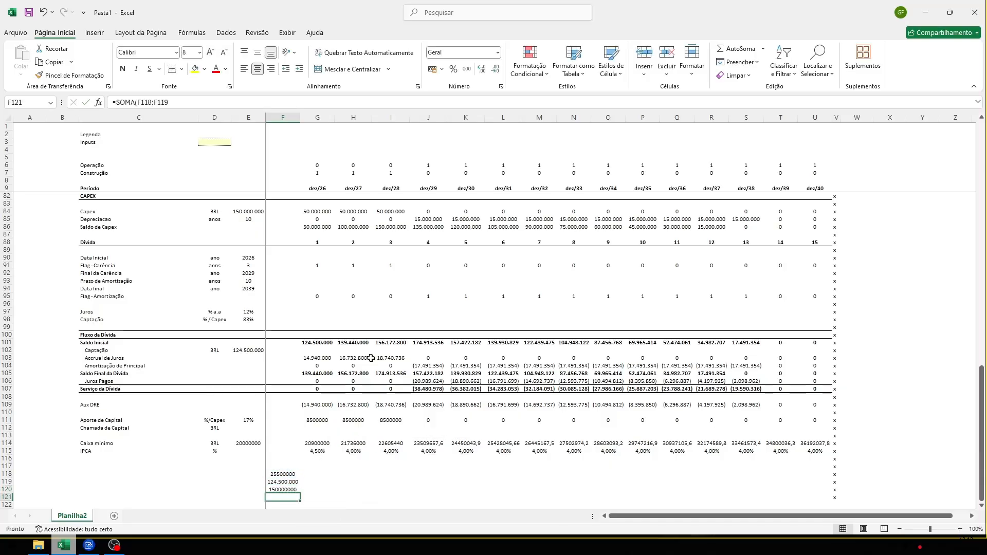
ctrl+click(255, 213)
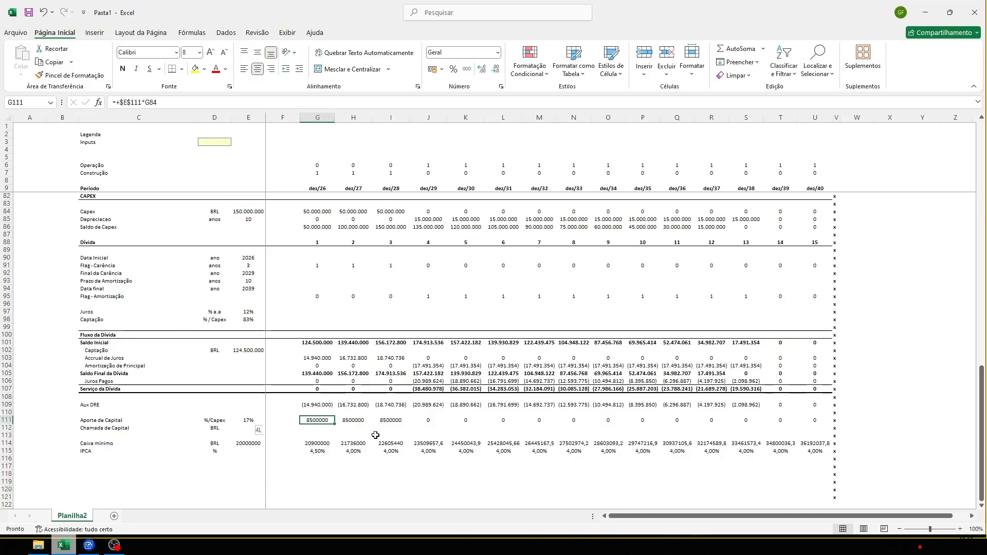
Insert three blank rows above the Aporte de Capital row
key(shift+space)
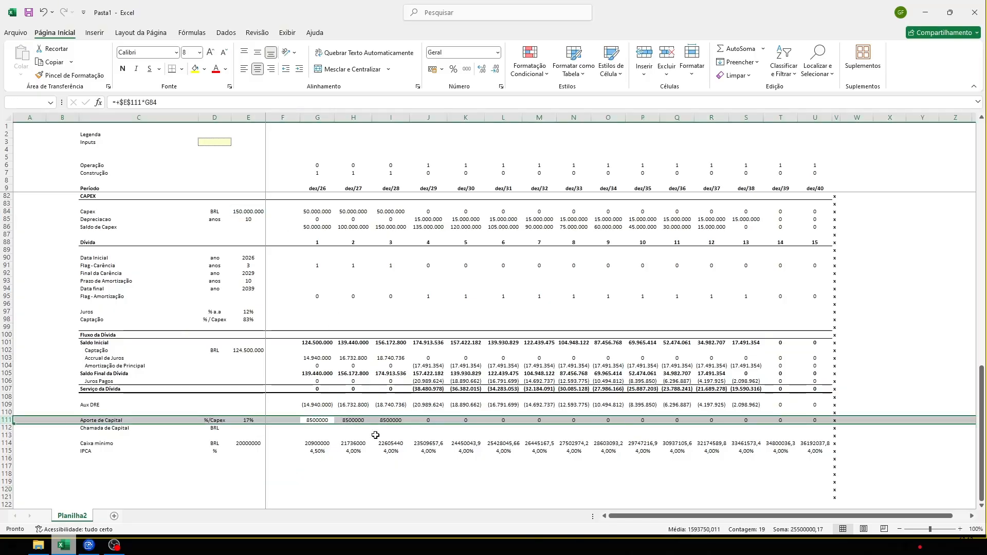
key(ctrl+plus)
key(ctrl+plus)
key(ctrl+plus)
key(Left)
key(Left)
key(Left)
key(Left)
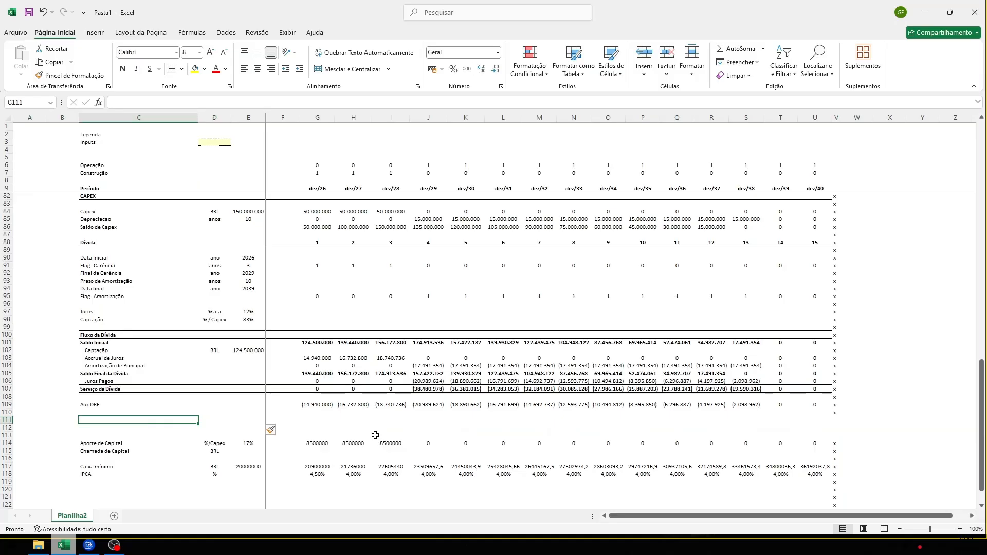
Enter the section title Equity in C112
key(Down)
text(E)
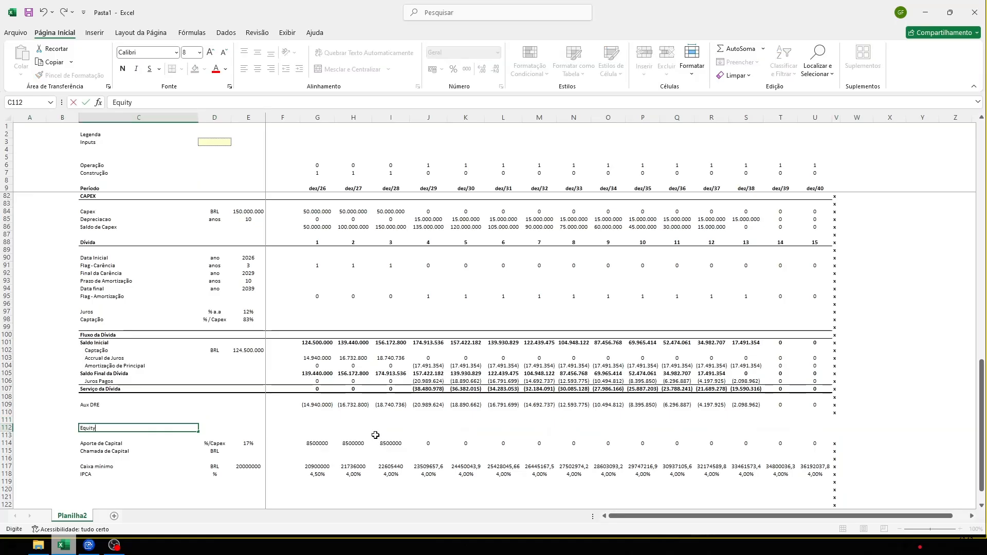
key(ctrl+Return)
key(Down)
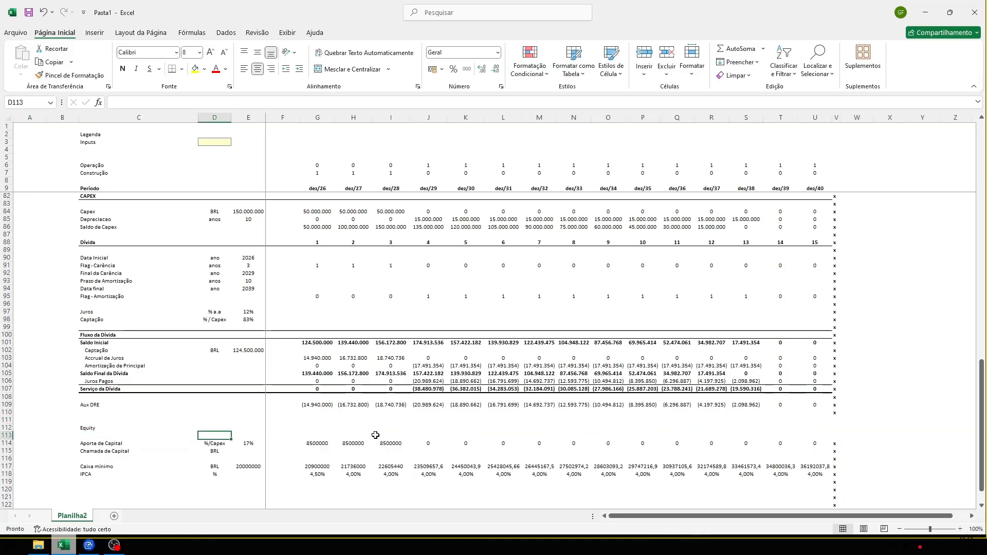
Copy the x marker from V114 into V111:V113 to complete the end-of-timeline column beside the inserted rows
key(ctrl+Right)
key(ctrl+Left)
key(ctrl+Right)
key(ctrl+Left)
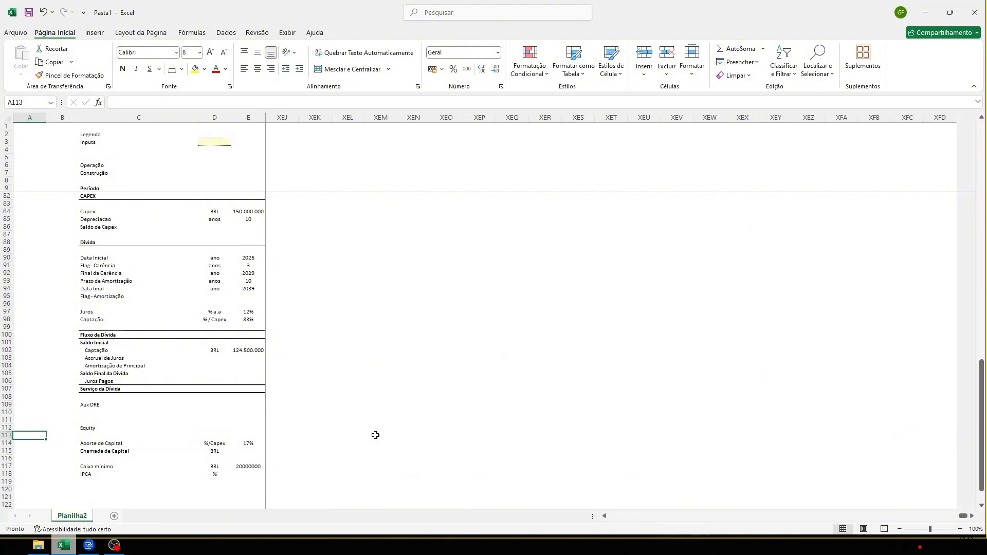
key(Right)
key(Right)
key(Right)
key(Right)
key(Right)
key(Right)
key(Right)
key(Down)
key(ctrl+Right)
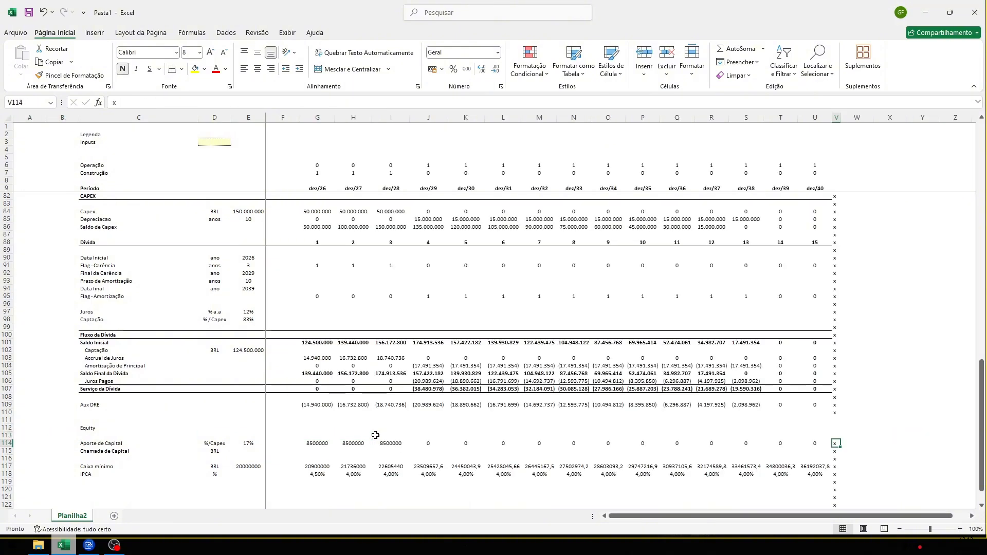
key(Up)
key(Down)
key(ctrl+c)
key(Up)
key(shift+Up)
key(shift+Up)
key(ctrl+v)
key(Down)
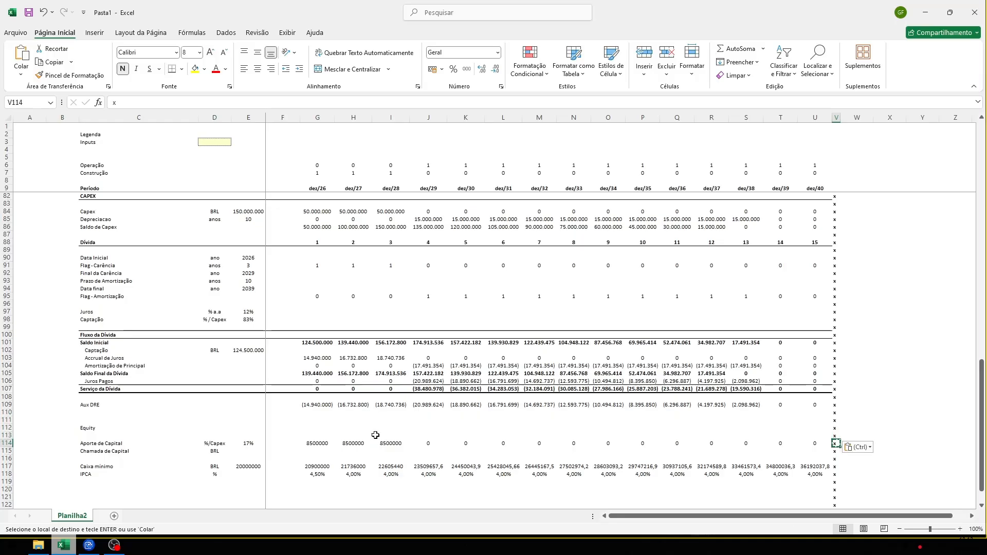
Make the Equity title row 112 bold
key(Up)
key(ctrl+Left)
key(Up)
key(Right)
key(shift+space)
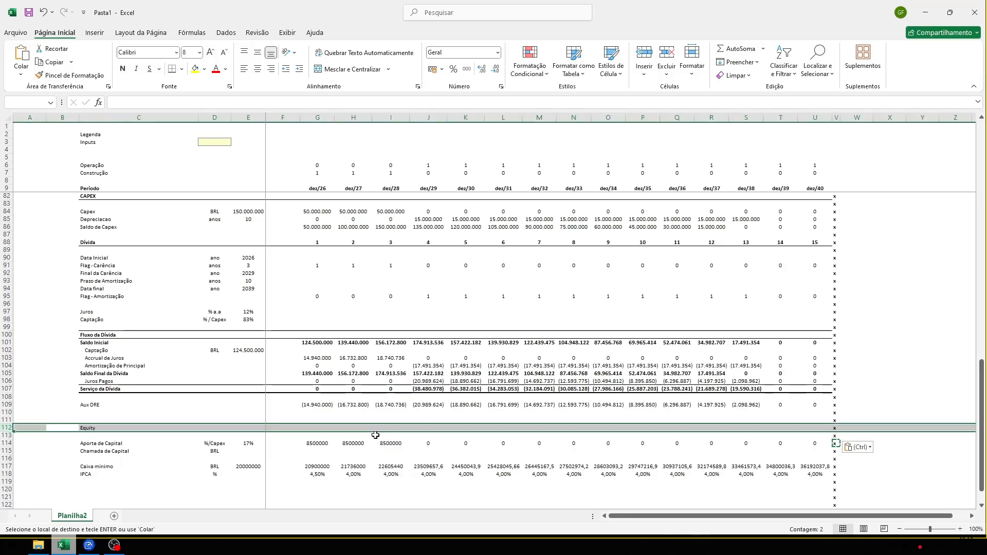
key(ctrl+n)
Add a bottom border under the Equity title row from C112 to V112
key(Right)
key(ctrl+shift+Right)
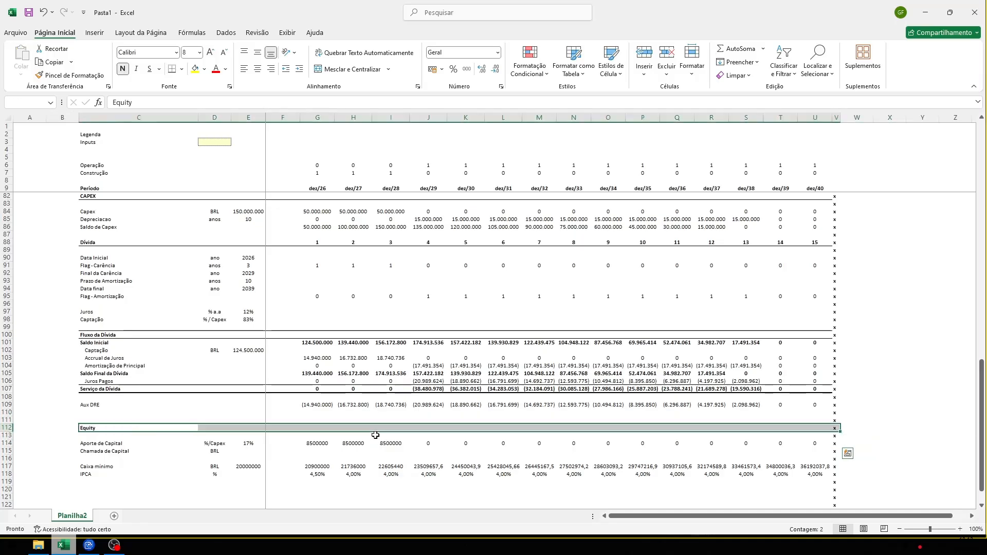
key(alt)
key(c)
key(b)
key(o)
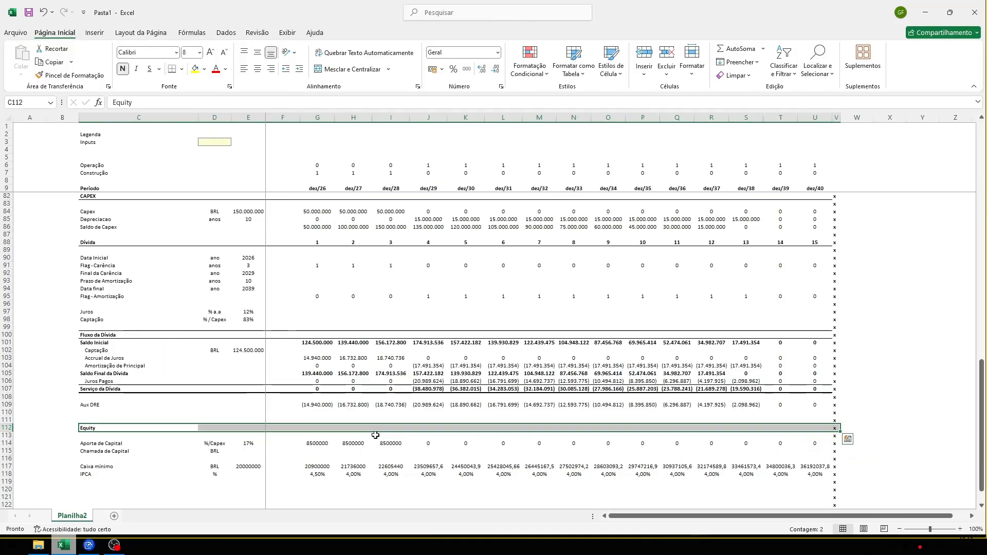
key(Left)
key(Right)
key(Down)
key(Down)
key(Down)
key(Down)
key(Down)
key(Down)
key(Down)
key(Down)
key(Down)
key(Down)
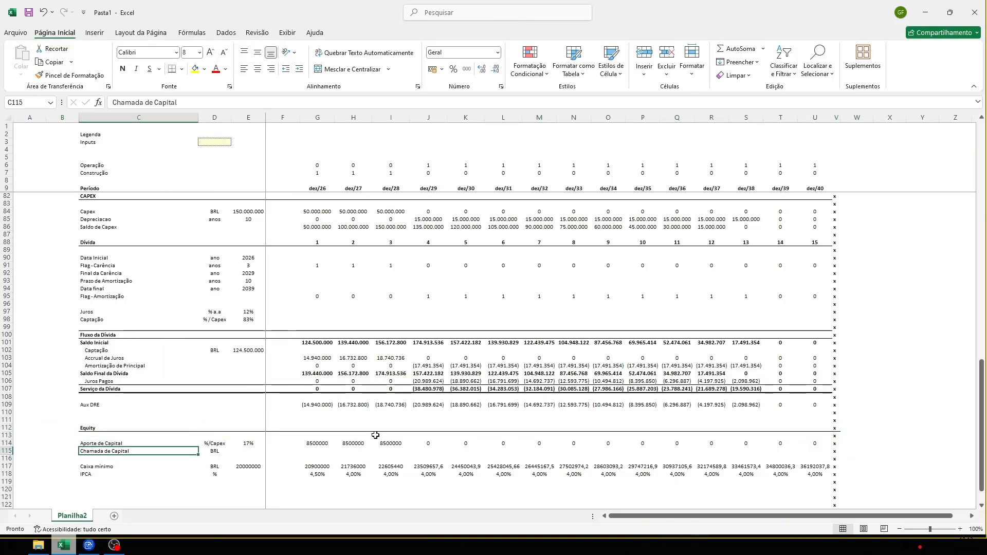
key(Down)
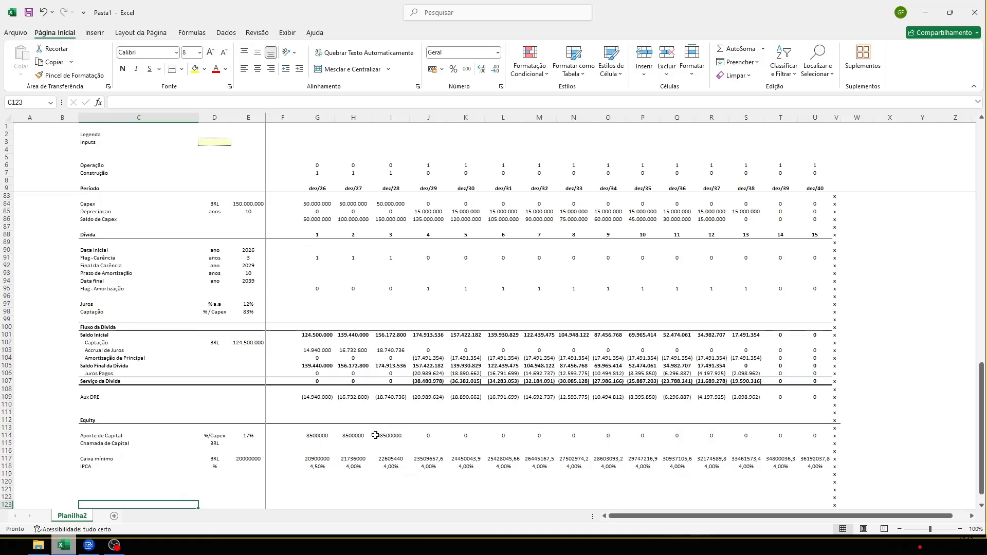
Apply a custom number format with thousands separators, no decimals and negatives in parentheses to G114:U117
key(Up)
key(Up)
key(Up)
key(Up)
key(Up)
key(Up)
key(Up)
key(Up)
key(Up)
key(Right)
key(Right)
key(Right)
key(shift+Right)
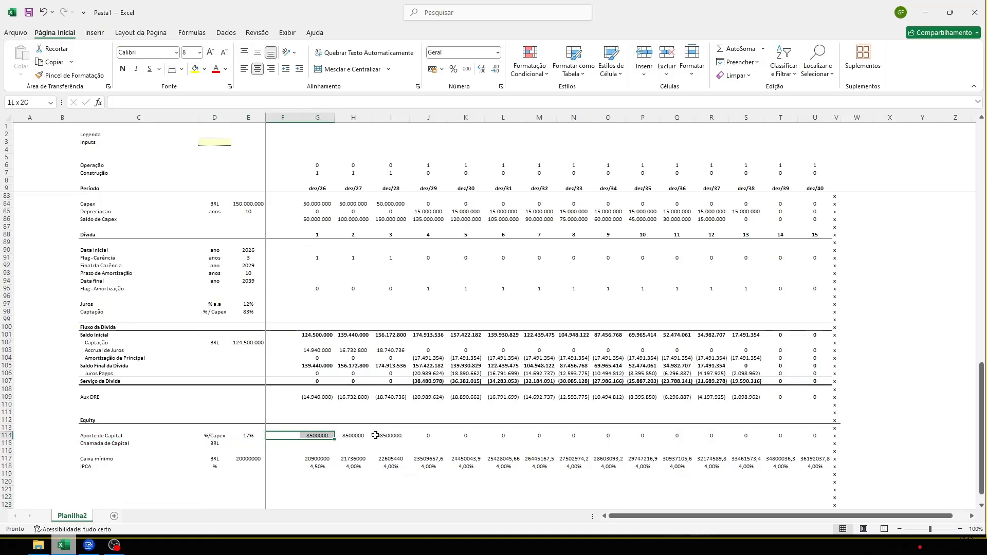
key(Right)
key(ctrl+shift+Right)
key(shift+Down)
key(shift+Down)
key(shift+Down)
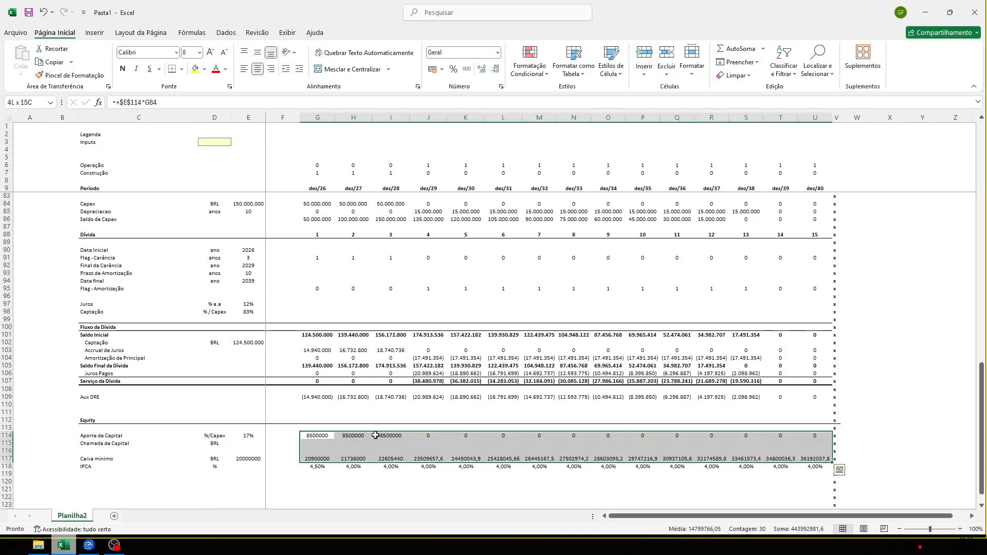
key(ctrl+1)
key(Tab)
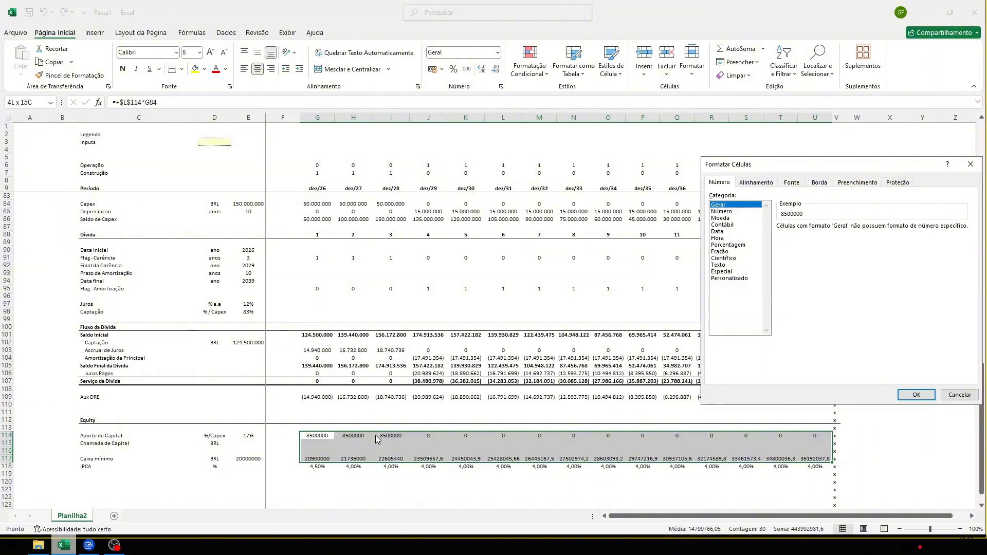
key(Down)
key(Down)
key(Down)
key(Down)
key(Down)
key(Down)
key(Down)
key(Down)
key(Down)
key(Down)
key(Down)
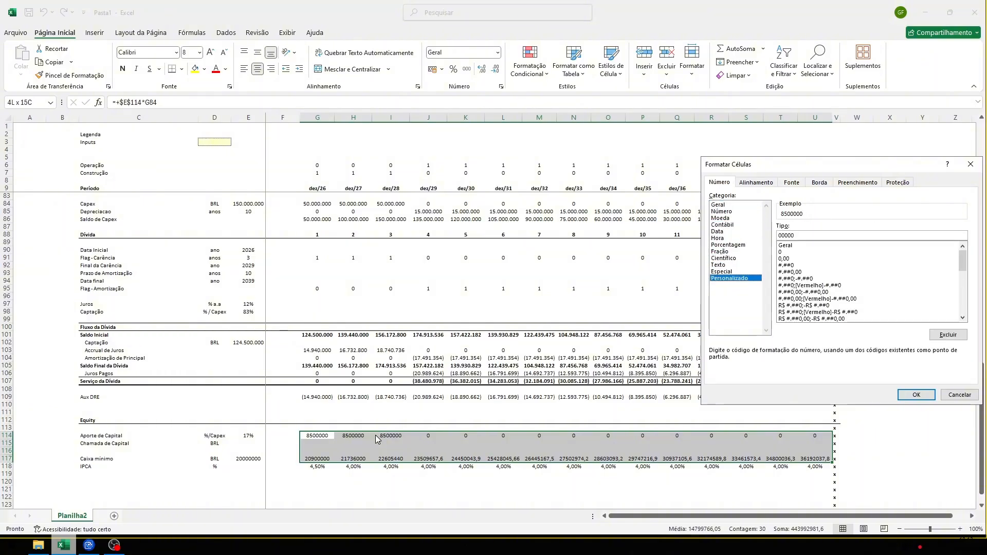
key(Tab)
text(0.#;(0.#))
key(Return)
key(Left)
key(Right)
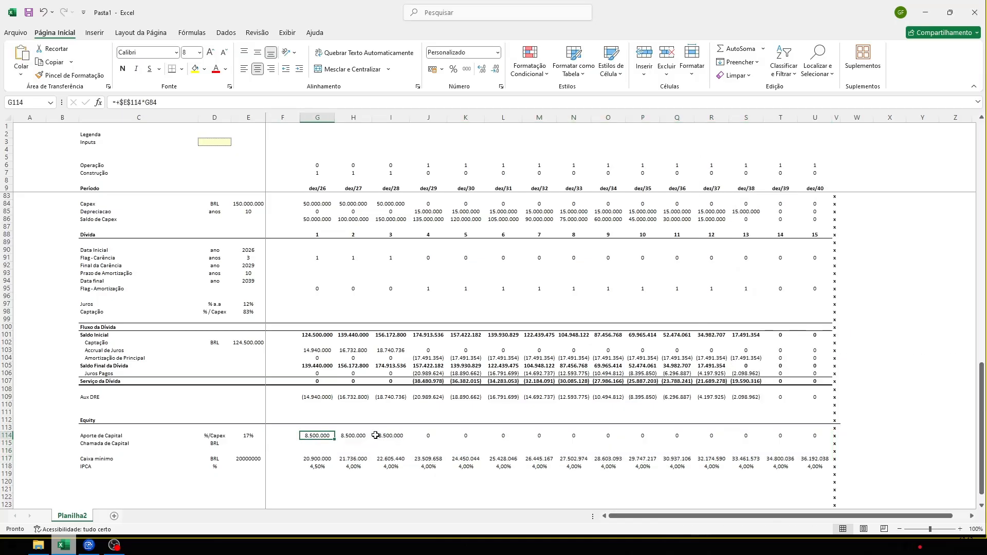
Insert six blank rows in the cash flow statement above the Saldo Inicial do Período row
key(Down)
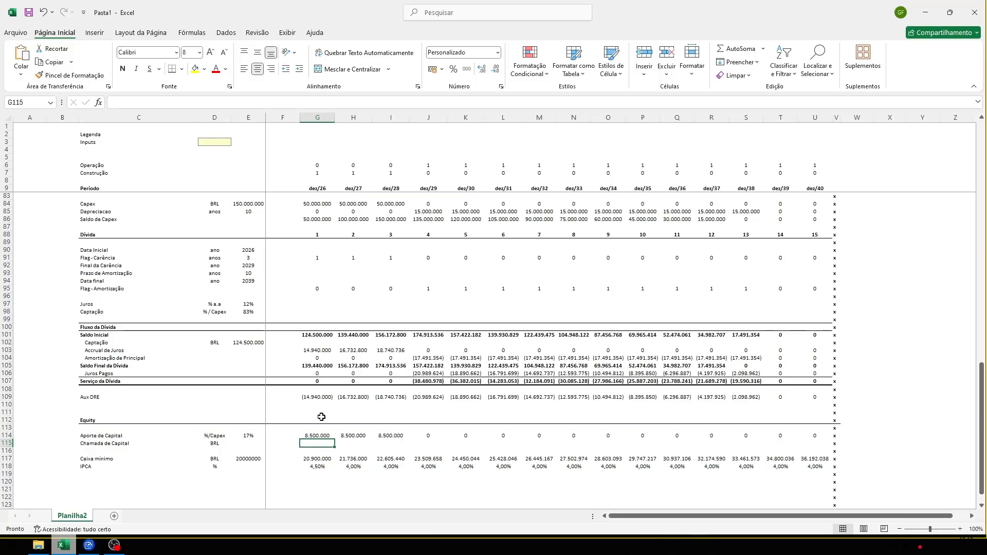
scroll(275, 383, up, 4)
scroll(271, 388, up, 2)
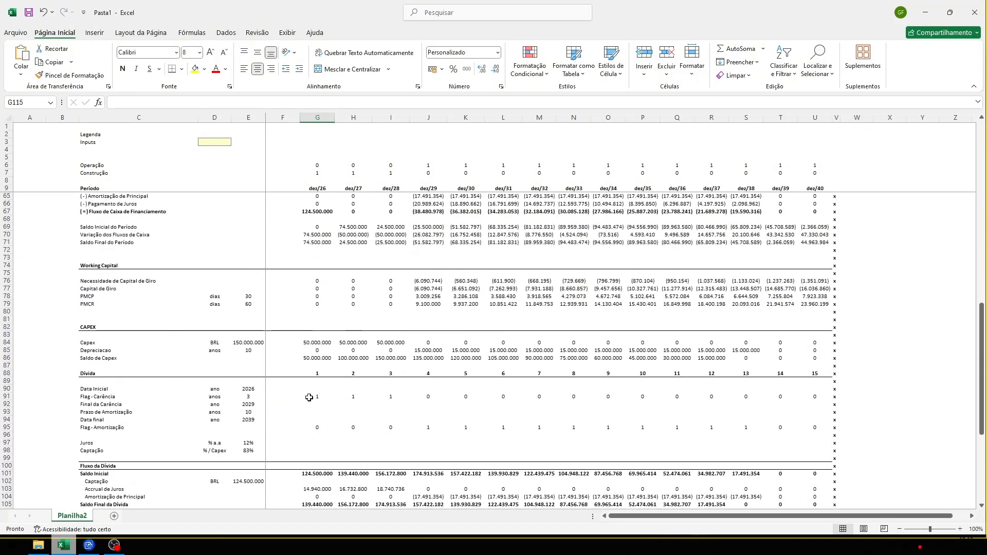
scroll(309, 398, down, 8)
scroll(234, 383, up, 6)
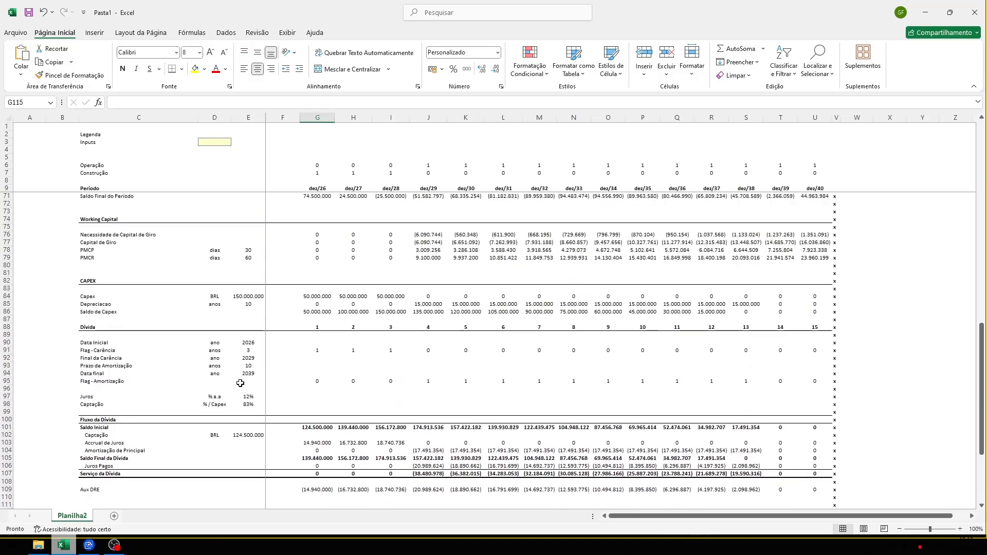
scroll(240, 383, up, 5)
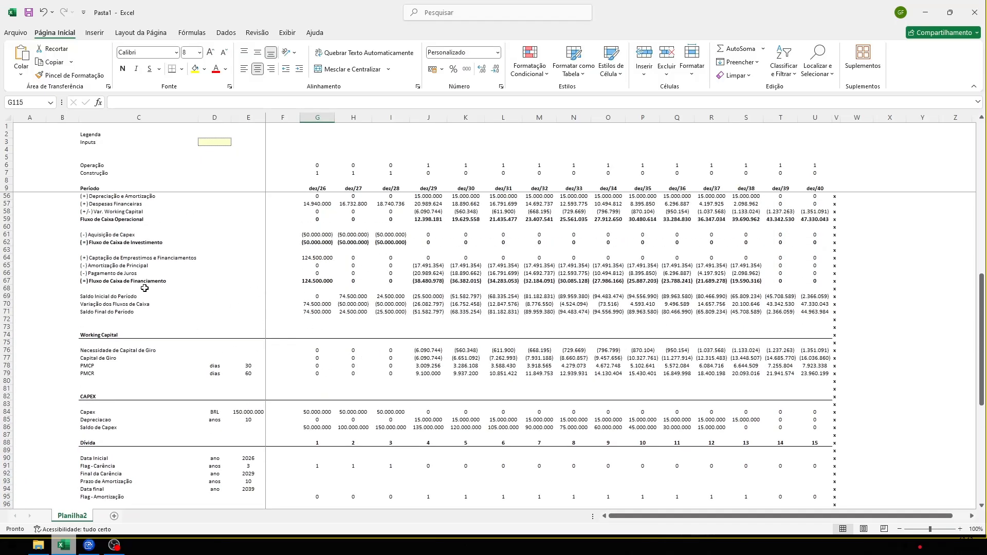
click(103, 289)
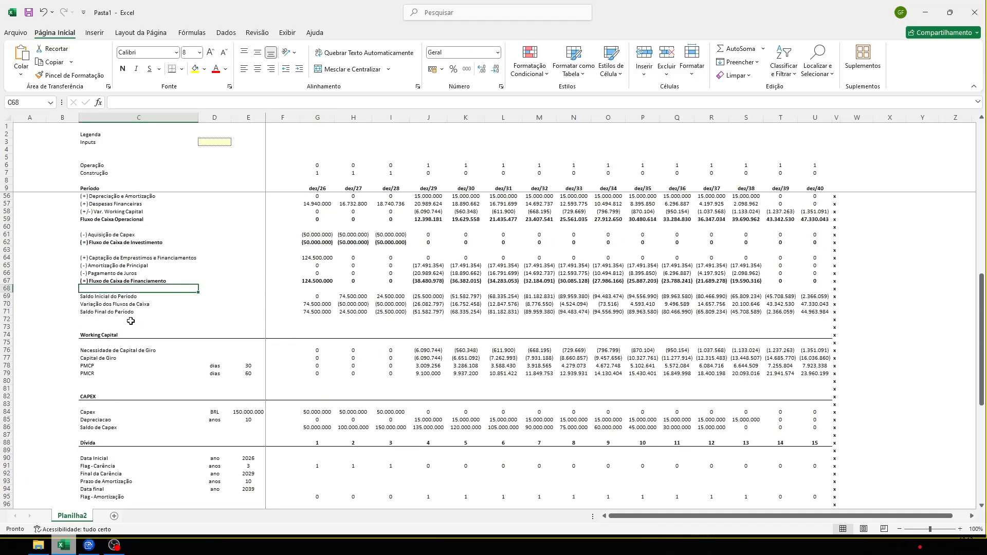
key(Down)
key(shift+space)
key(ctrl+plus)
key(ctrl+plus)
key(ctrl+plus)
key(ctrl+plus)
key(ctrl+plus)
key(ctrl+plus)
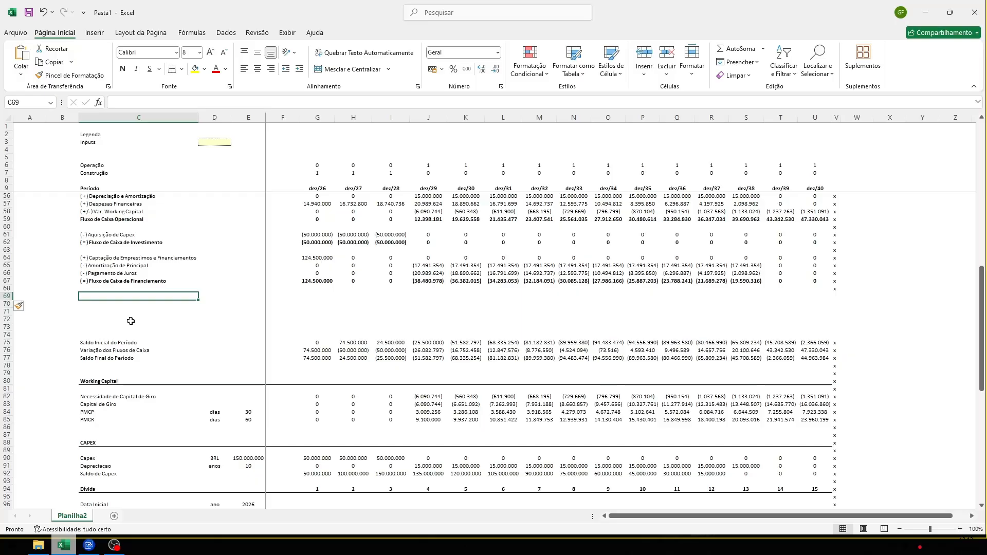
Enter the row labels Aporte de Capital in C69 and Chamada de Capital in C70
text(A)
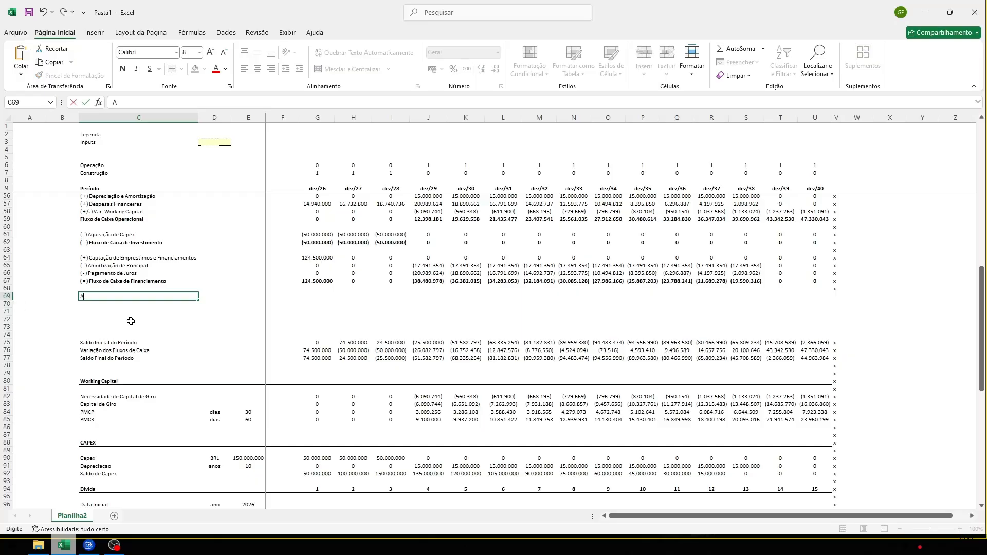
text(porte de Capital)
key(Return)
text(Cha)
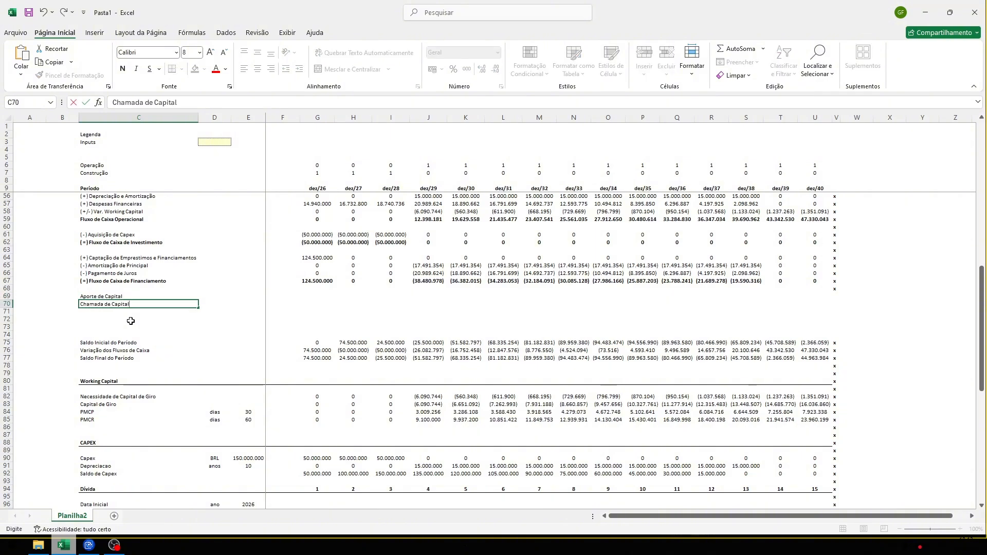
key(Return)
Label C71 as ( = ) Fluxo de Caixa do Acionista and make that whole row bold
key(Up)
key(Up)
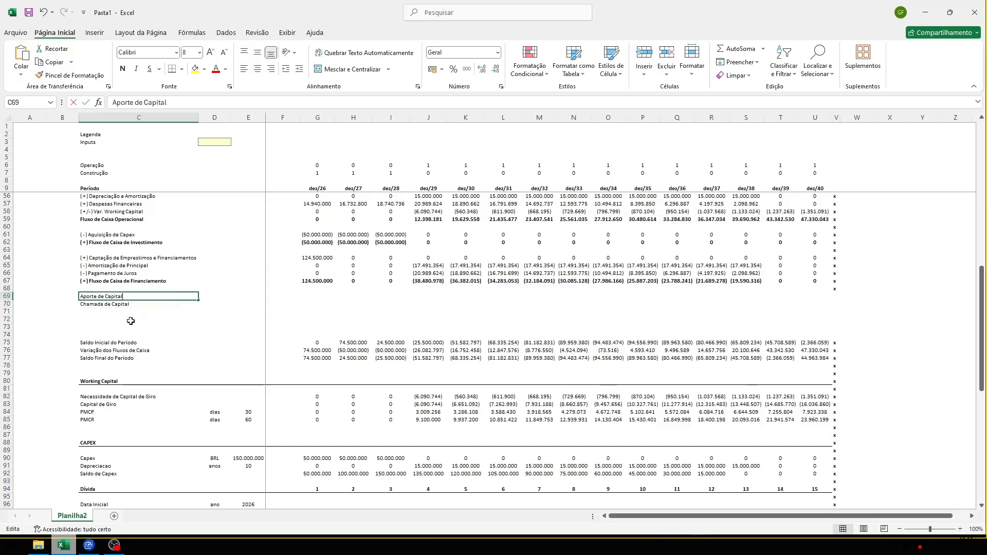
key(Down)
key(Down)
text(()
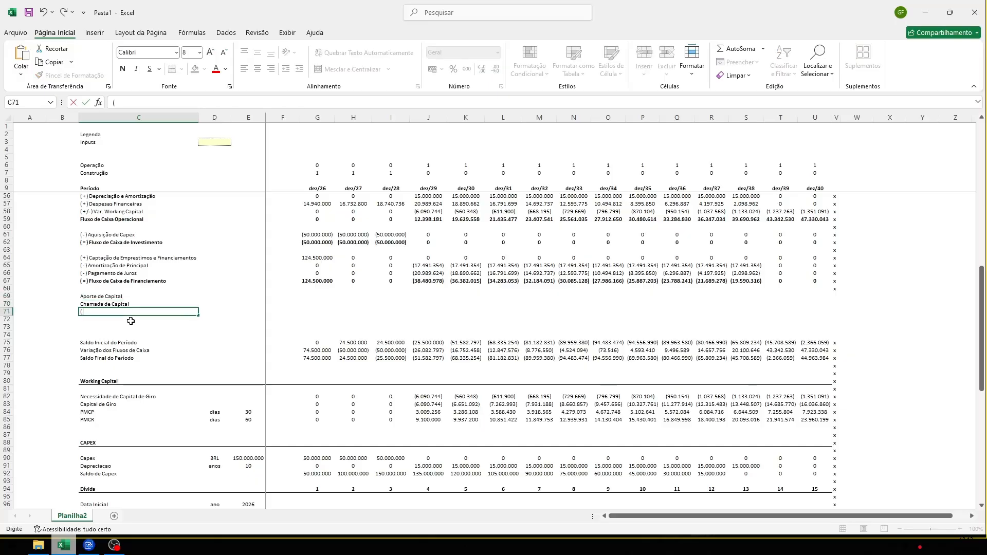
text(=) Fluxo de Caixa do Acionista)
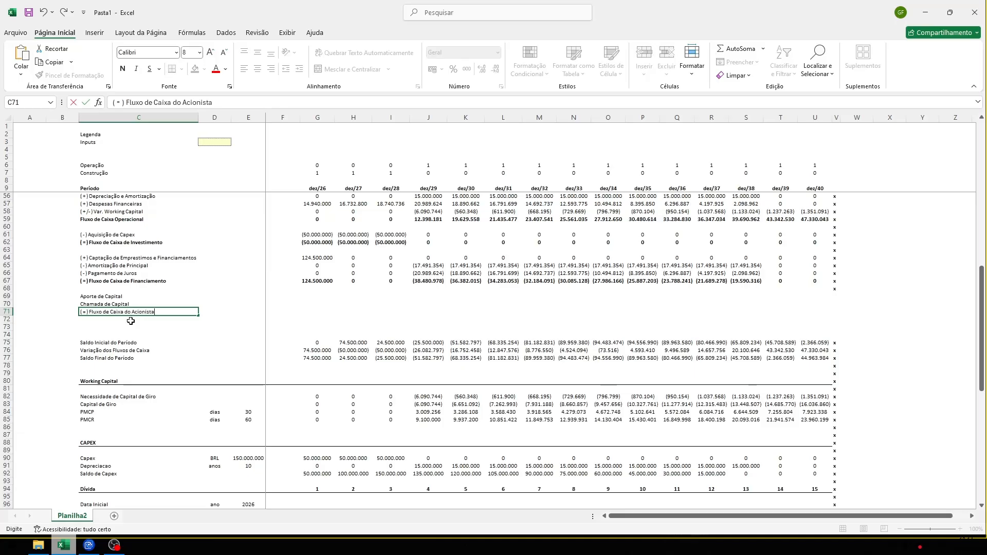
key(Return)
key(Up)
key(shift+space)
key(ctrl+n)
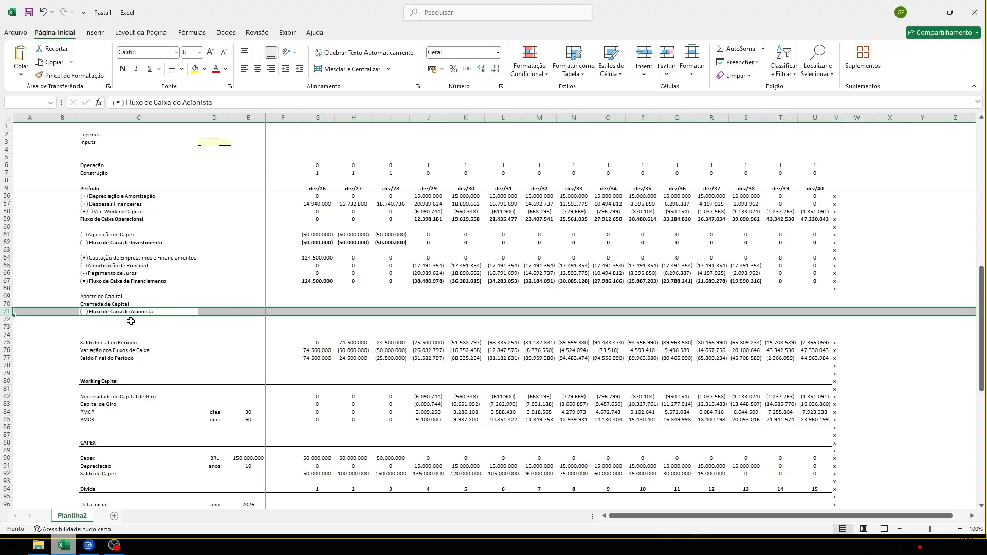
key(Left)
key(Right)
Prefix the Aporte de Capital and Chamada de Capital labels in C69 and C70 with ( + )
key(Up)
key(Up)
key(F2)
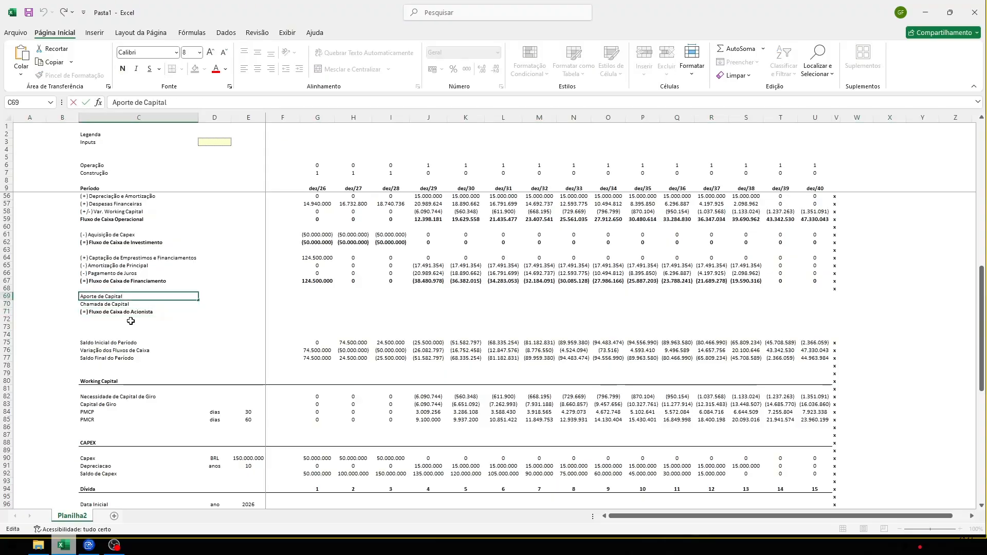
text(( + ))
key(Return)
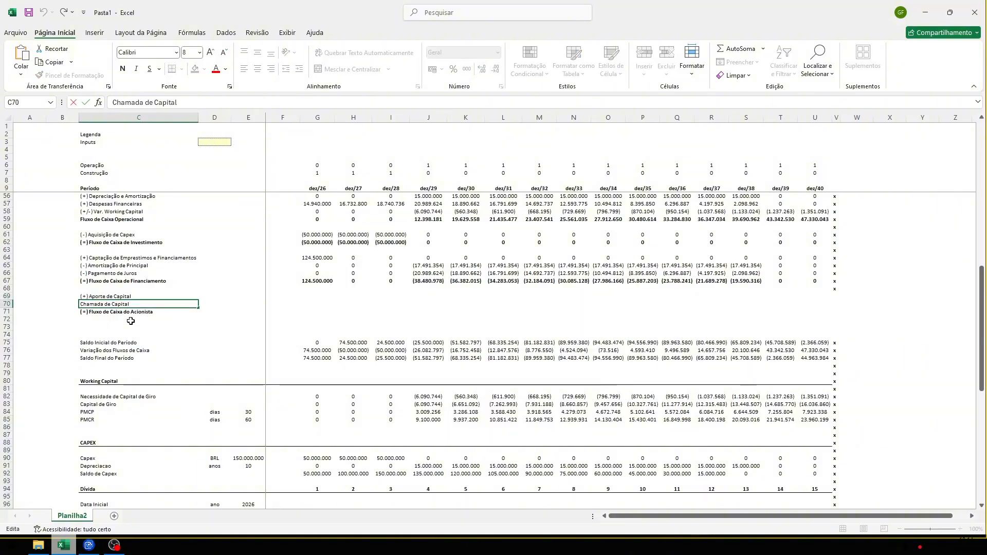
text(( + ))
key(Return)
key(Up)
key(Up)
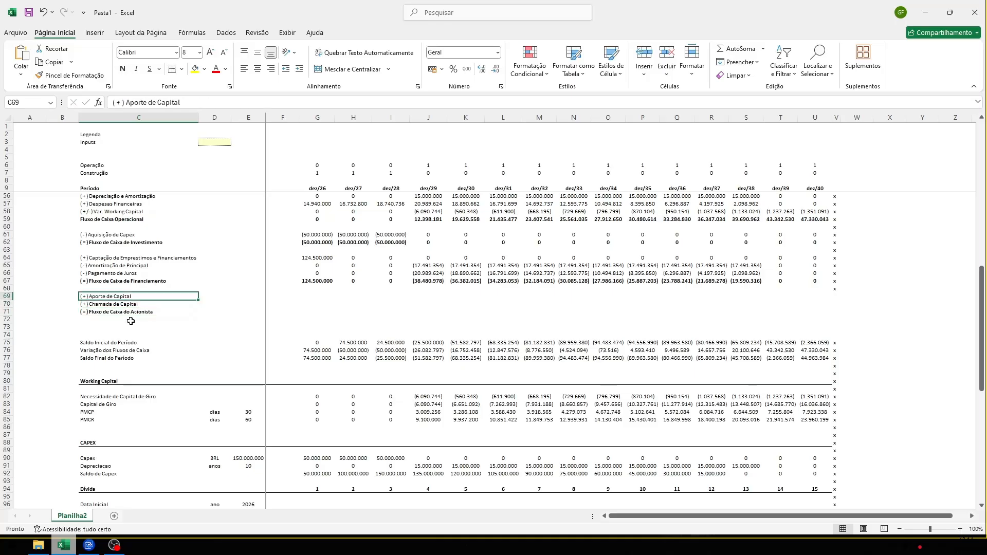
Delete the two blank rows 72 and 73 below the Fluxo de Caixa do Acionista row
key(Down)
key(Down)
key(Down)
key(shift+space)
key(shift+Down)
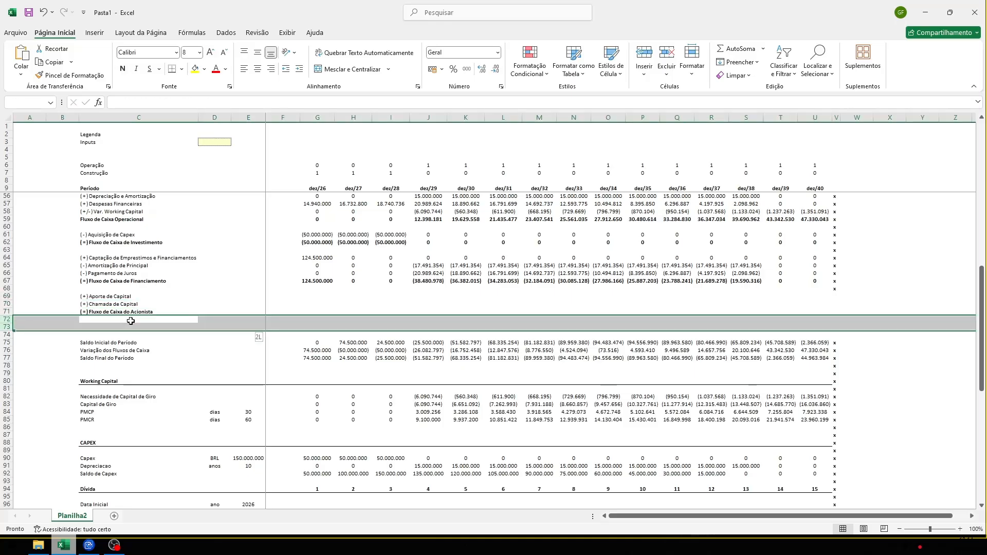
key(ctrl+minus)
Link the dez/26 Aporte de Capital cell G69 to the Equity section's contribution in G118
key(Up)
key(Up)
key(Up)
key(Right)
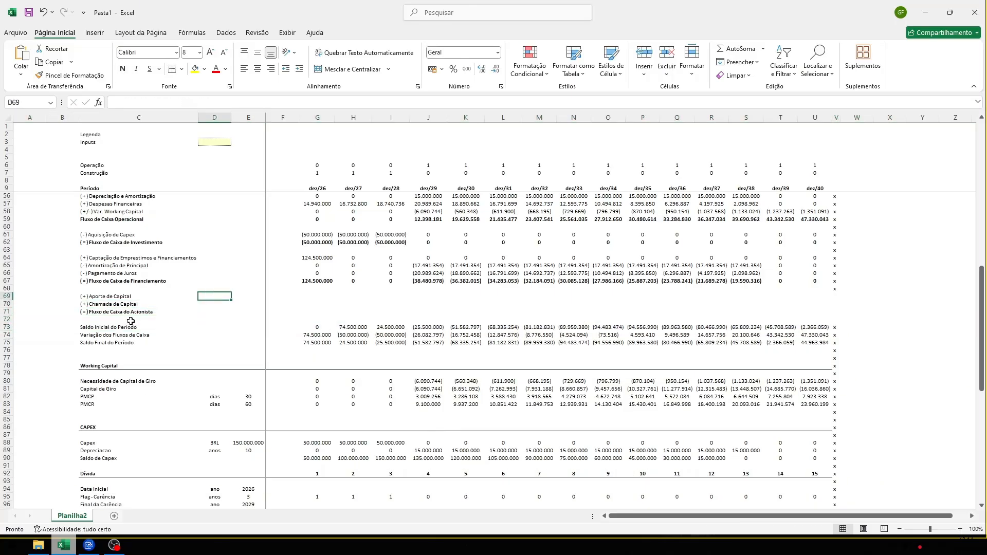
key(Right)
key(Right)
key(Right)
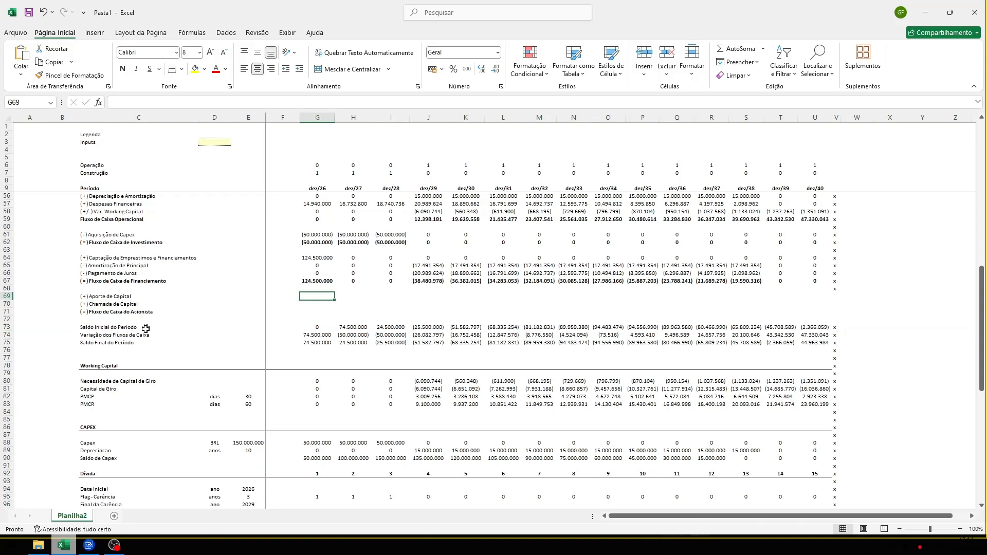
text(+)
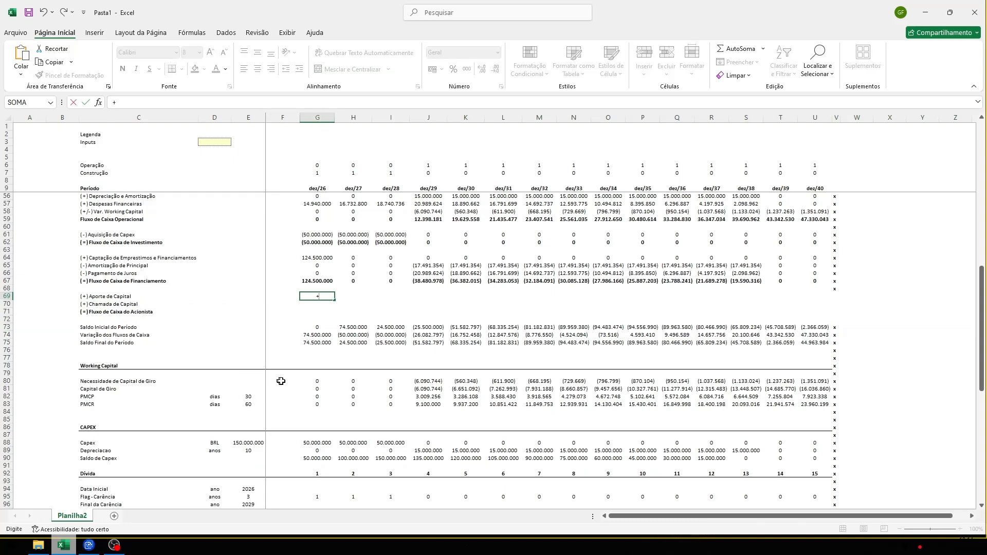
scroll(308, 401, down, 12)
click(316, 396)
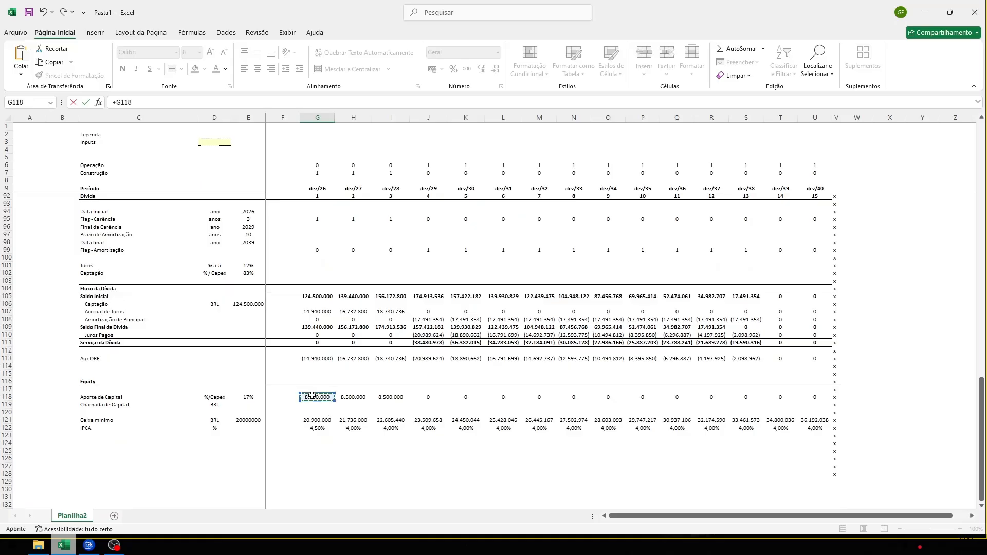
key(Return)
key(Up)
key(Up)
key(Down)
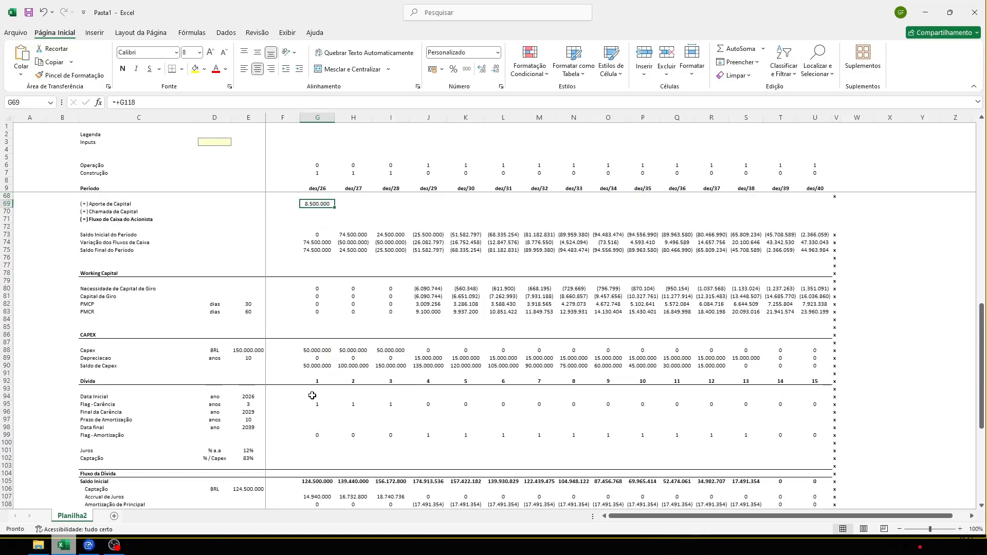
Copy the x end marker in column V into the unmarked rows 69 to 72 of the shareholder block
key(ctrl+c)
key(Down)
key(Down)
key(Down)
key(Down)
key(ctrl+Right)
key(ctrl+v)
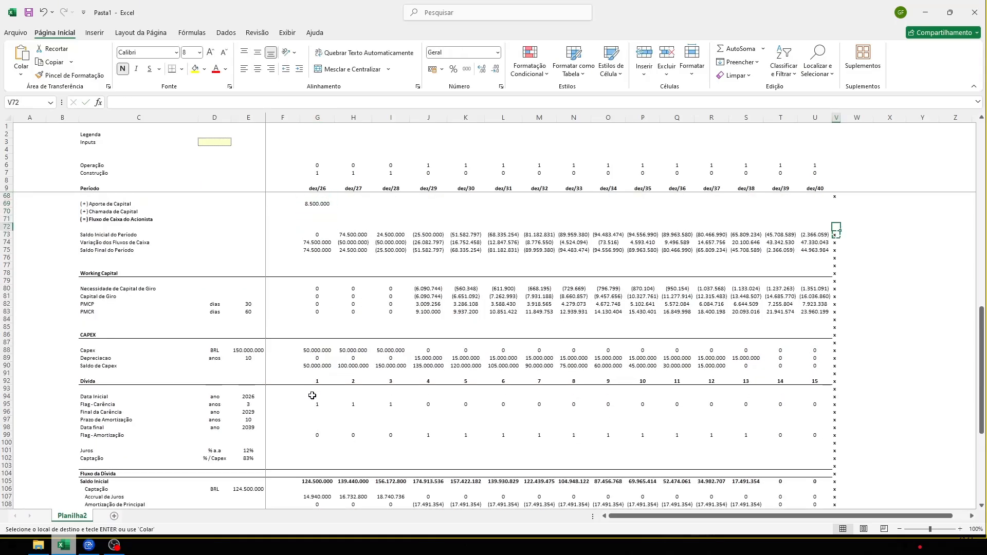
key(Up)
key(Up)
key(Up)
key(Up)
key(Up)
key(Up)
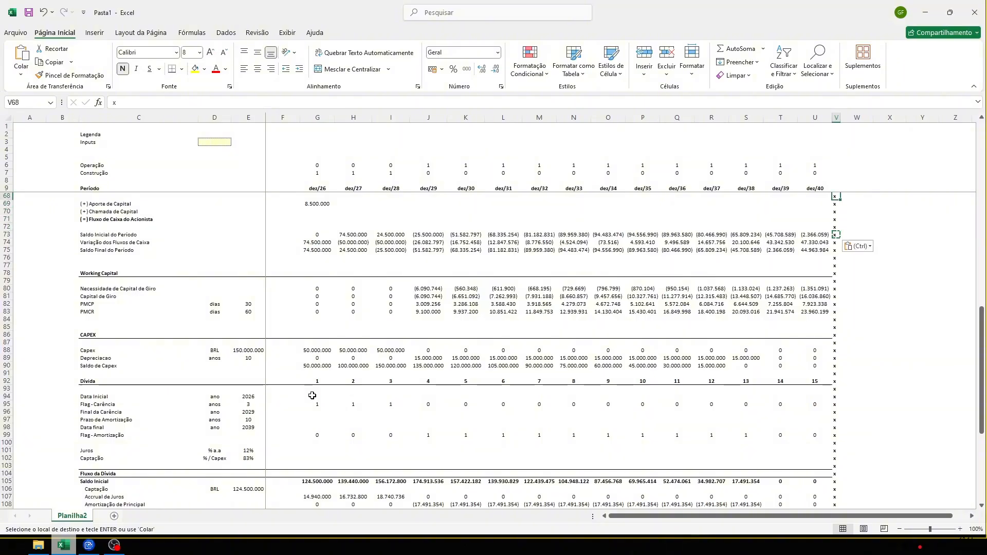
Copy the Aporte de Capital link in G69 across all periods through U69
key(Down)
key(Down)
key(ctrl+Left)
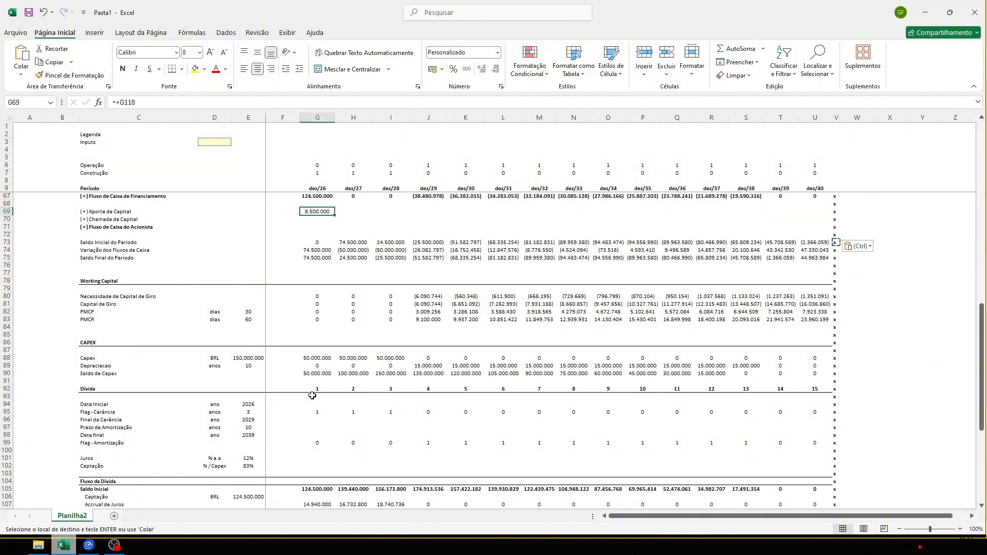
key(ctrl+c)
key(ctrl+shift+Right)
key(shift+Left)
key(ctrl+v)
key(Left)
key(Right)
key(F2)
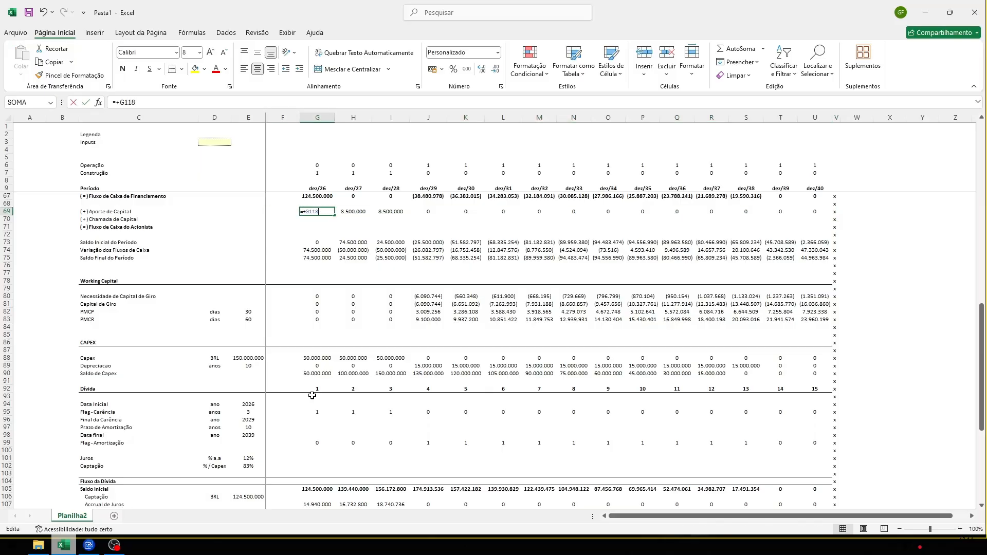
key(Escape)
key(ctrl+shift+Right)
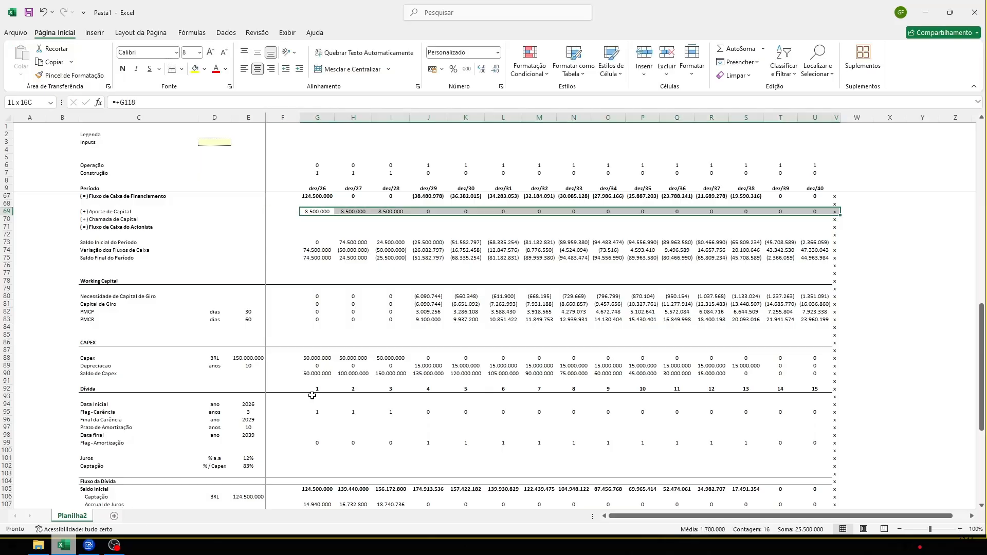
key(shift+Left)
key(ctrl+v)
scroll(270, 356, up, 5)
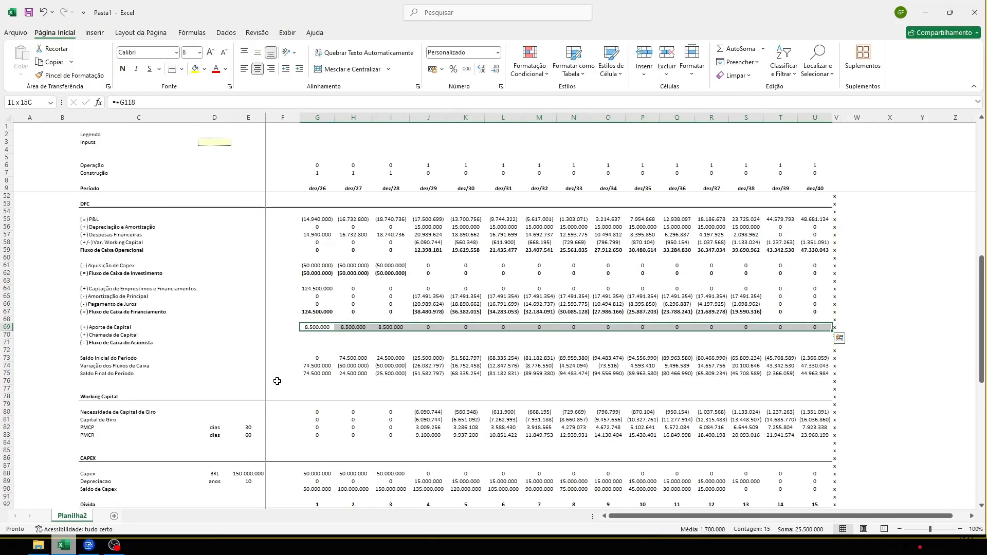
click(314, 366)
key(F2)
scroll(329, 388, up, 2)
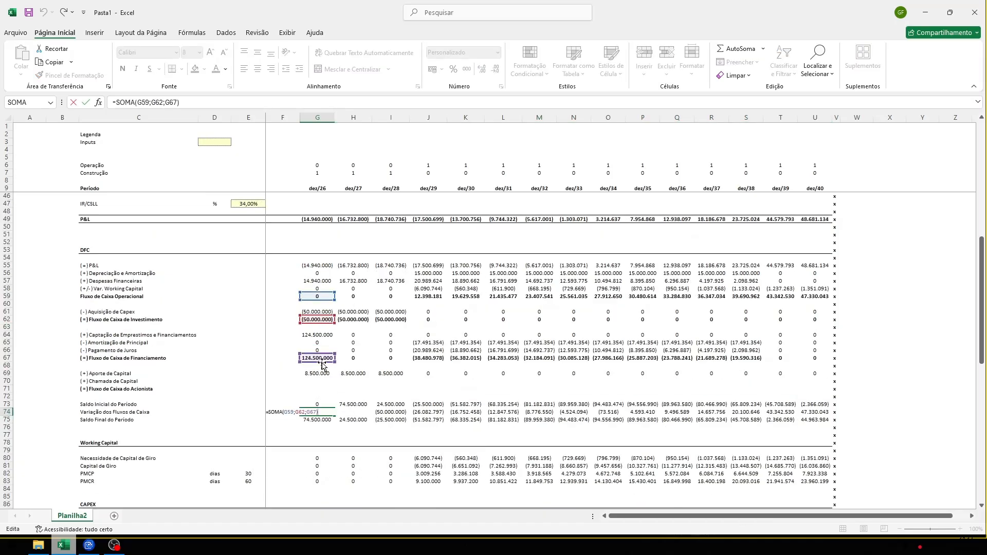
Total G69:G70 with SOMA in the Fluxo de Caixa do Acionista cell G71 and copy it across all periods
click(309, 391)
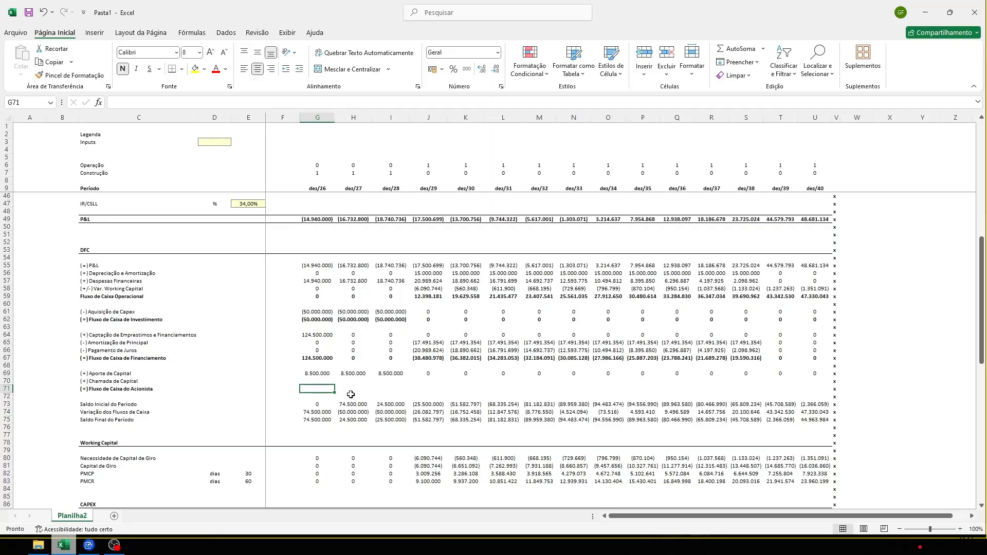
text(=SOMA()
key(Up)
key(shift+Up)
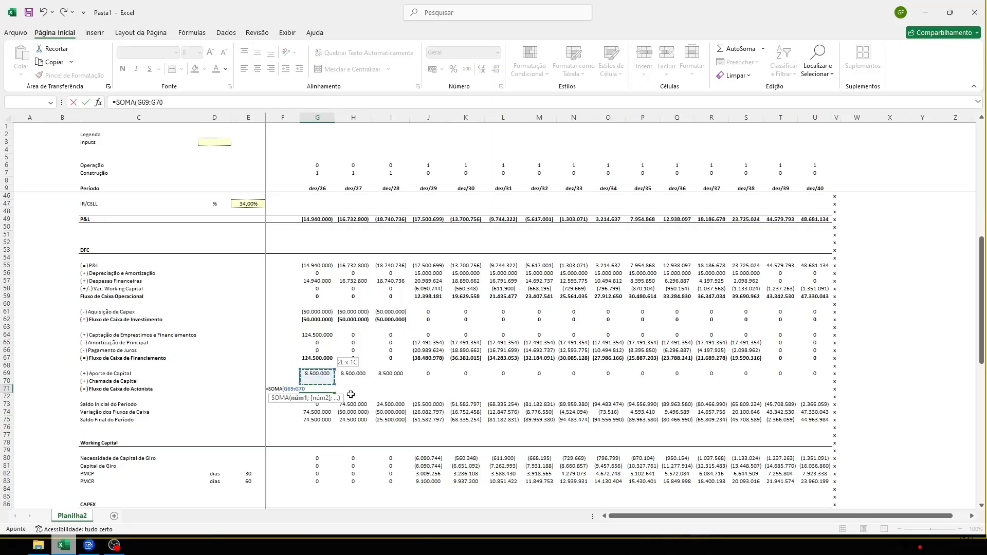
key(ctrl+Return)
key(ctrl+c)
key(ctrl+shift+Right)
key(ctrl+v)
key(Escape)
Add the shareholder cash flow G71 to the Variação dos Fluxos de Caixa sum in G74, giving =SOMA(G59;G62;G67;G71)
key(Down)
key(Down)
key(Down)
key(Down)
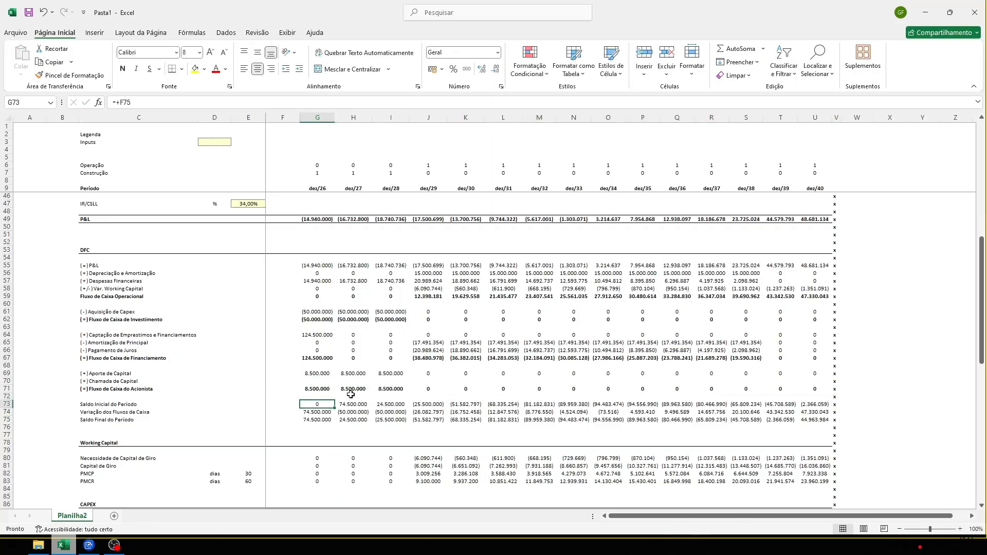
key(Up)
key(F2)
key(BackSpace)
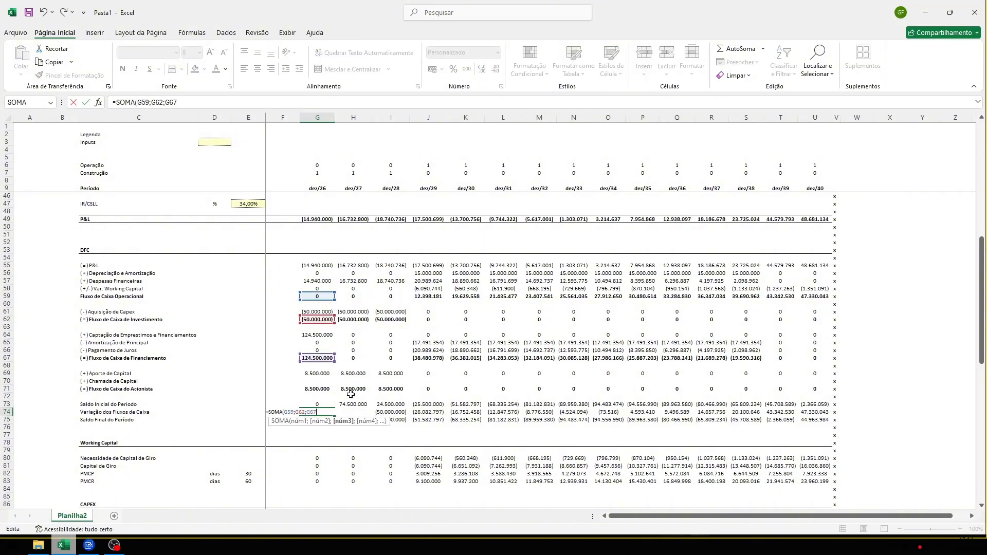
text(;)
click(318, 387)
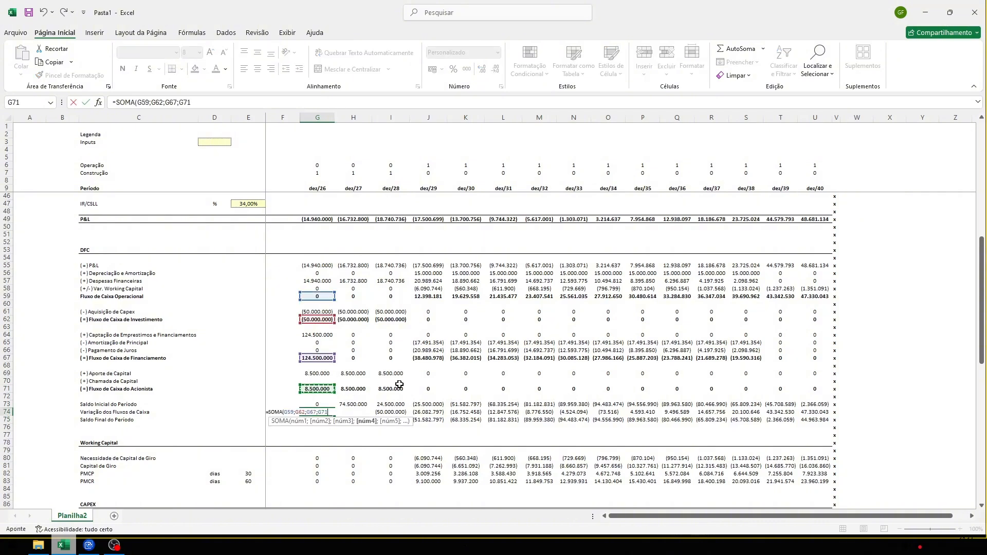
key(ctrl+Return)
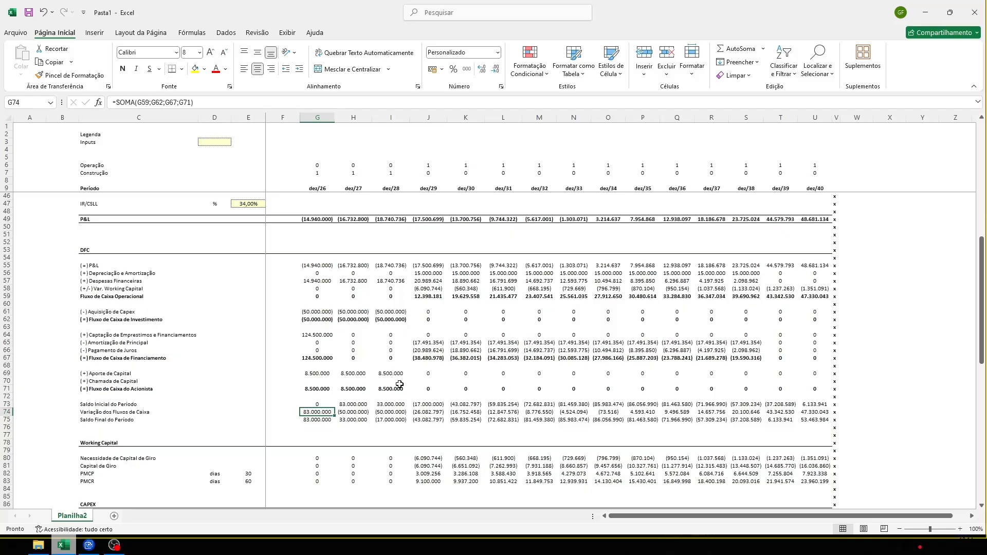
Copy the extended Variação dos Fluxos de Caixa formula from G74 across the row through U74
key(ctrl+c)
key(ctrl+shift+Right)
key(shift+Left)
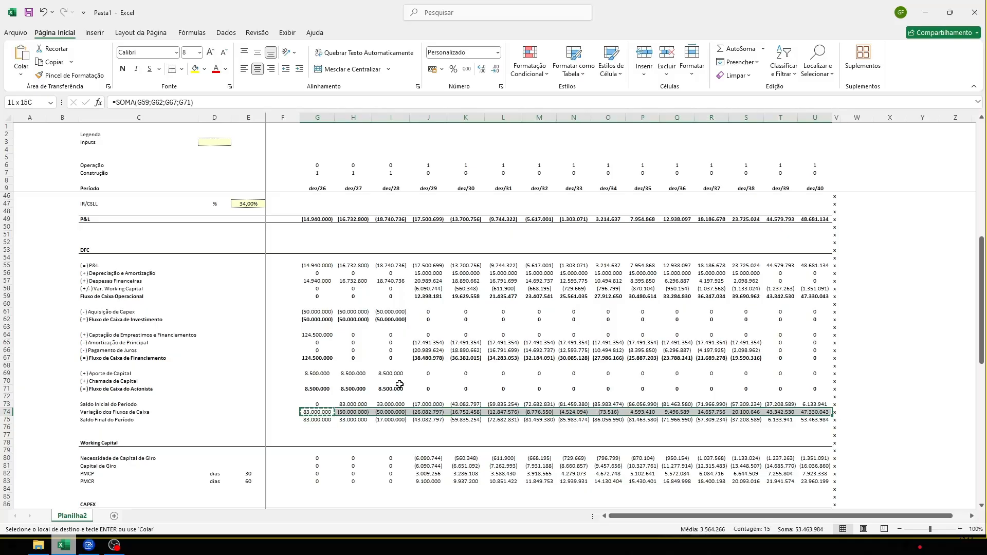
key(ctrl+v)
key(Escape)
Check the copied Variação dos Fluxos de Caixa formulas along row 74 for correct references
key(Left)
key(Right)
key(Right)
key(Right)
key(Right)
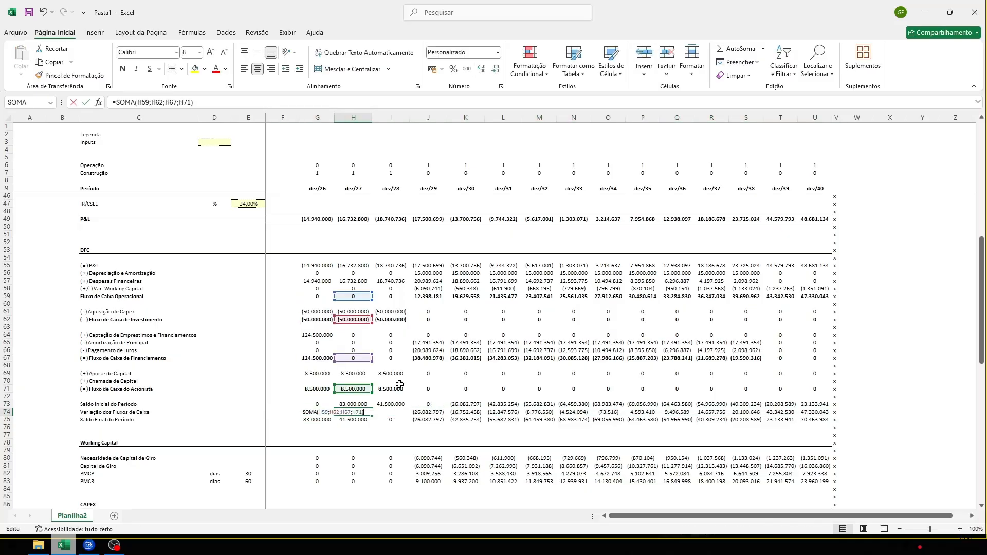
key(Right)
key(Right)
key(Right)
key(Left)
key(Left)
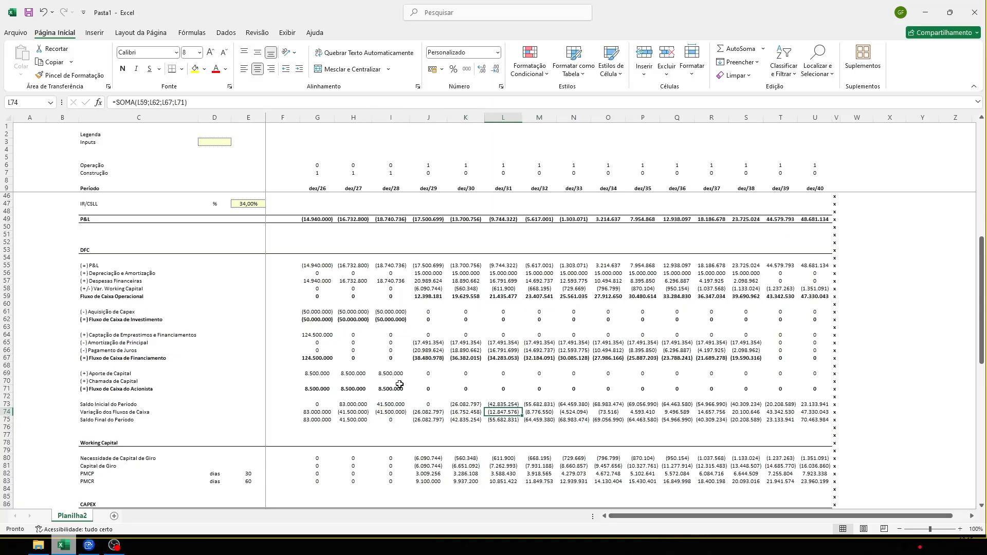
Compare the Saldo Final do Período balances in row 75 with the Equity section's Chamada de Capital and Caixa mínimo rows
scroll(421, 363, down, 3)
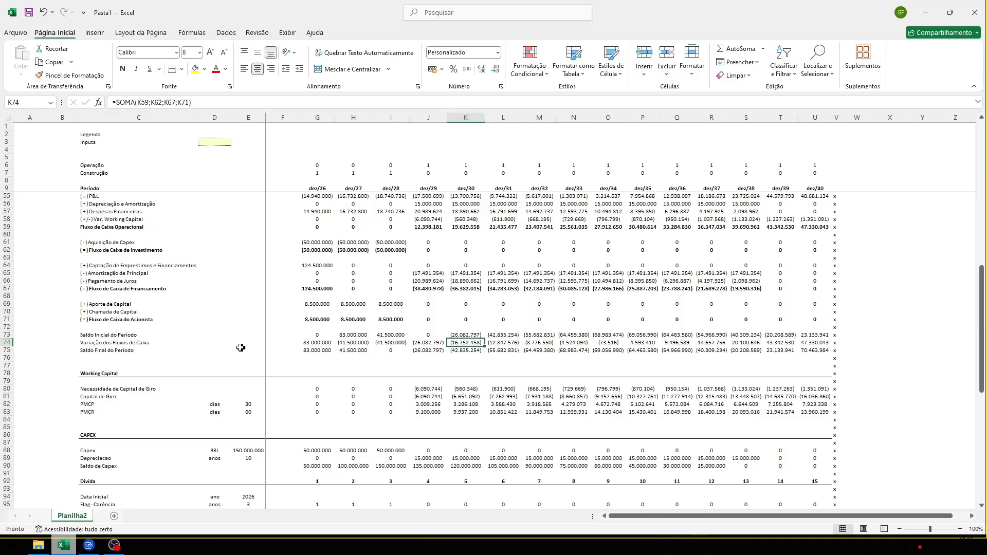
drag(421, 353, 763, 354)
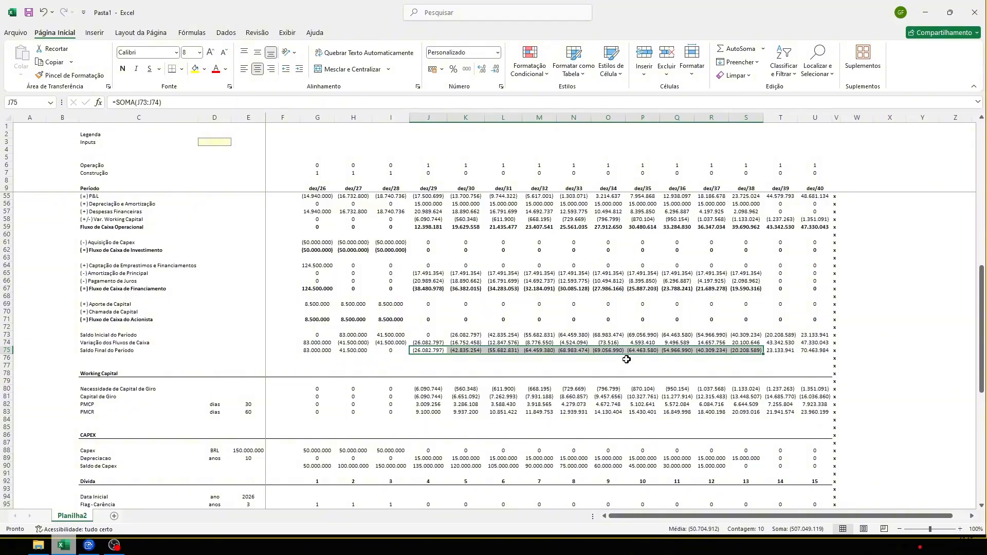
scroll(461, 353, down, 1)
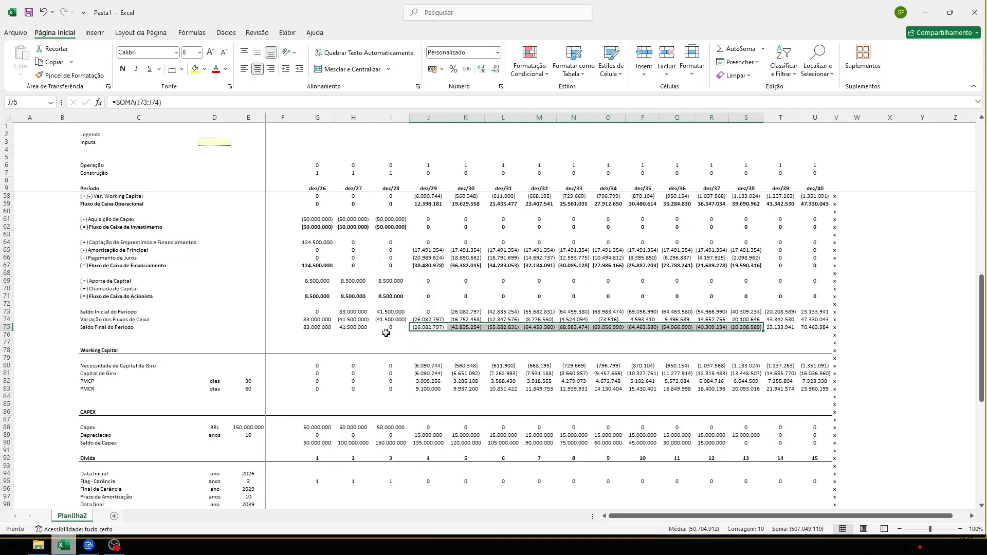
scroll(377, 333, down, 15)
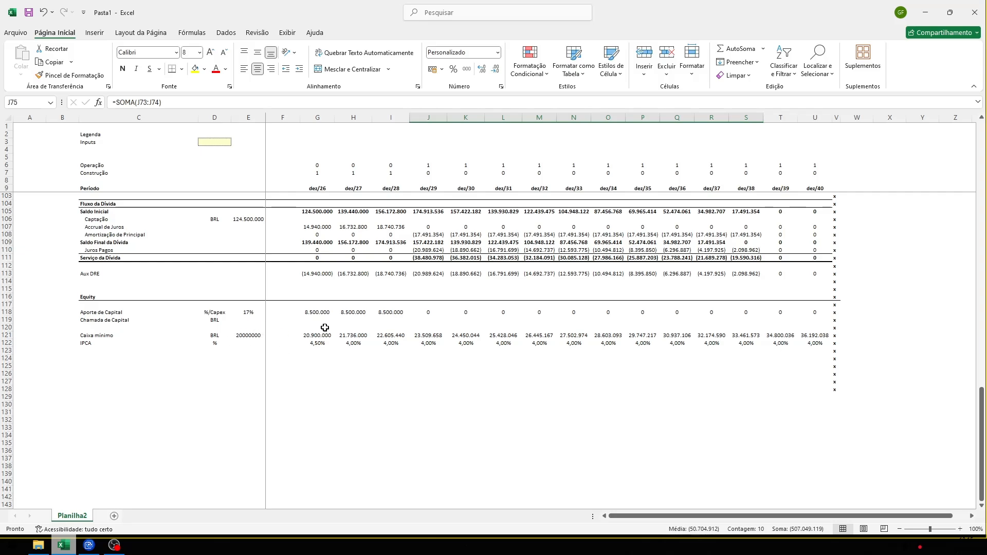
click(306, 321)
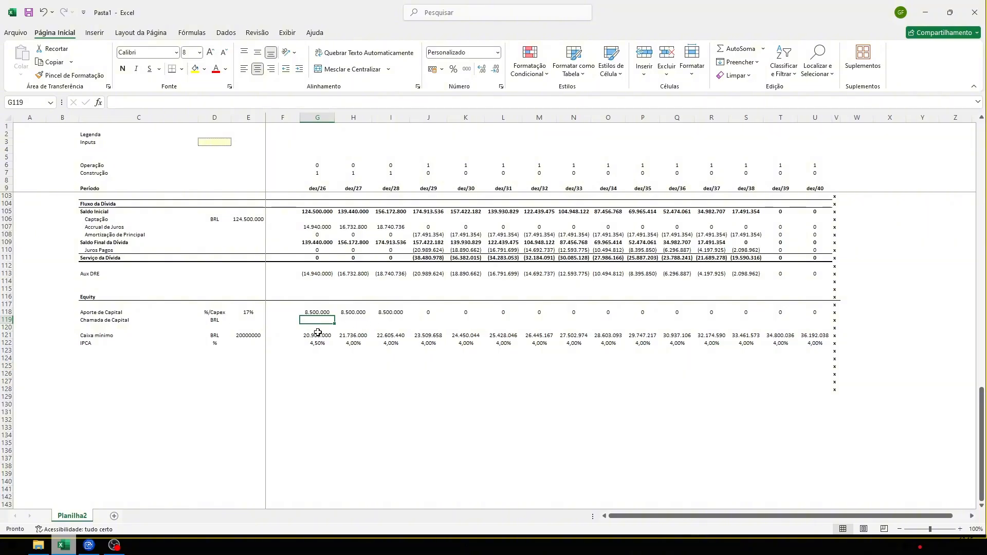
scroll(331, 350, up, 1)
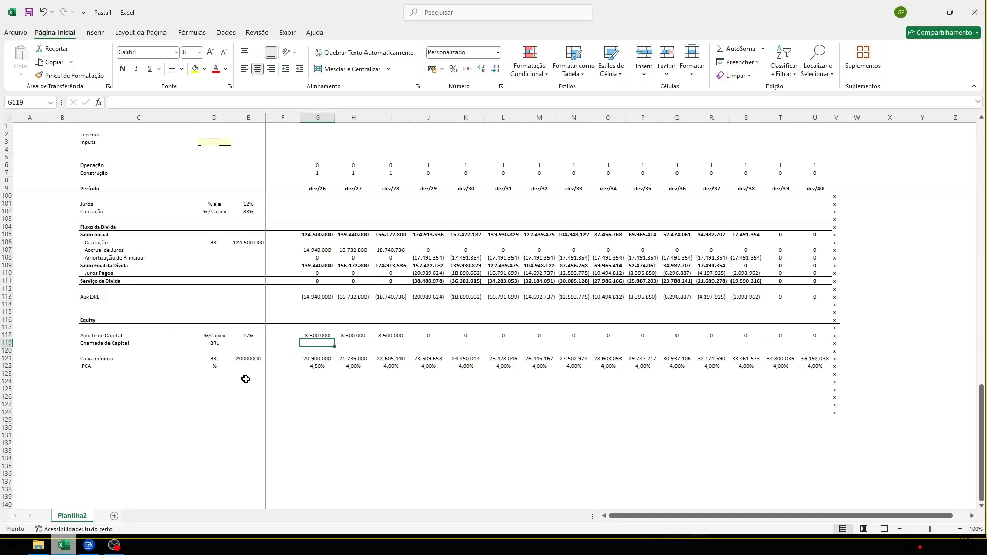
scroll(317, 366, up, 19)
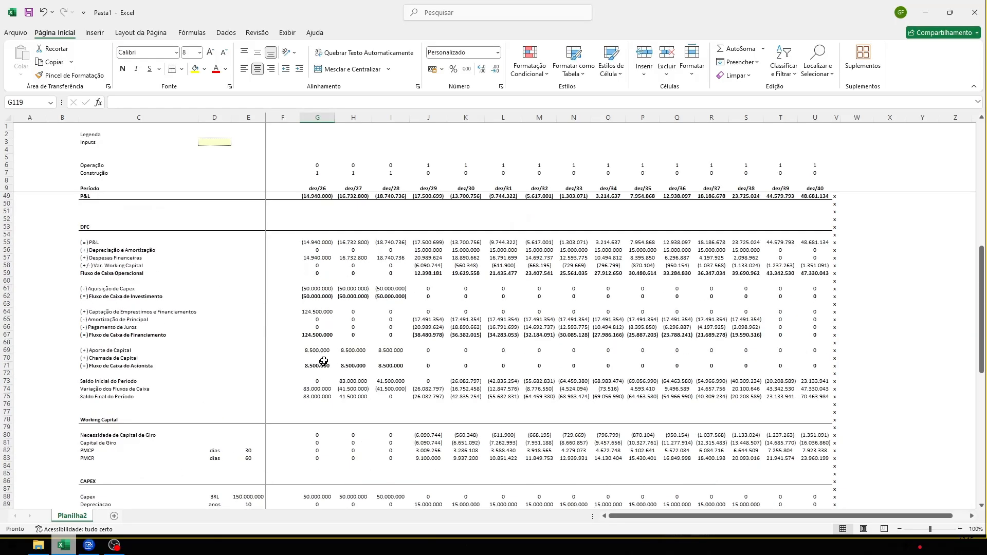
scroll(318, 285, down, 7)
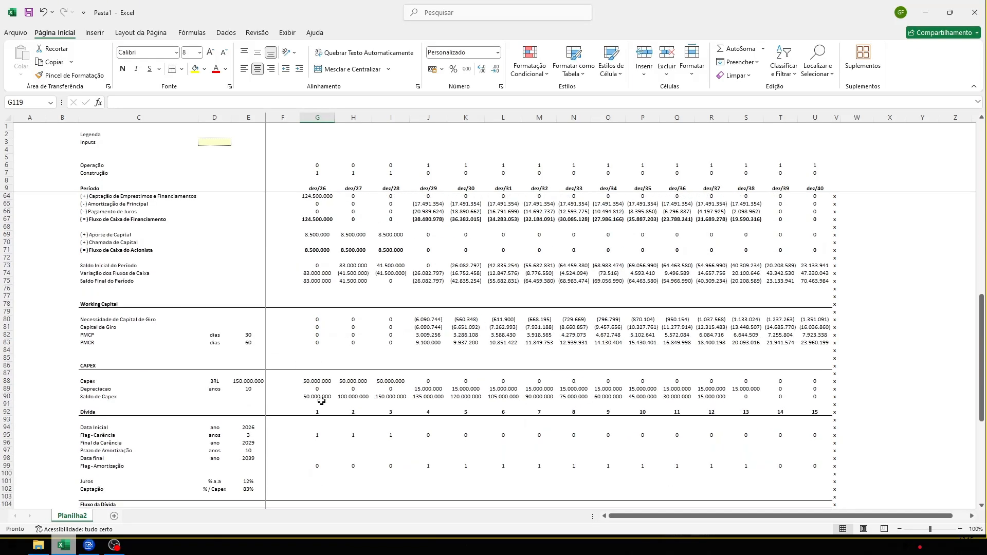
scroll(313, 354, down, 5)
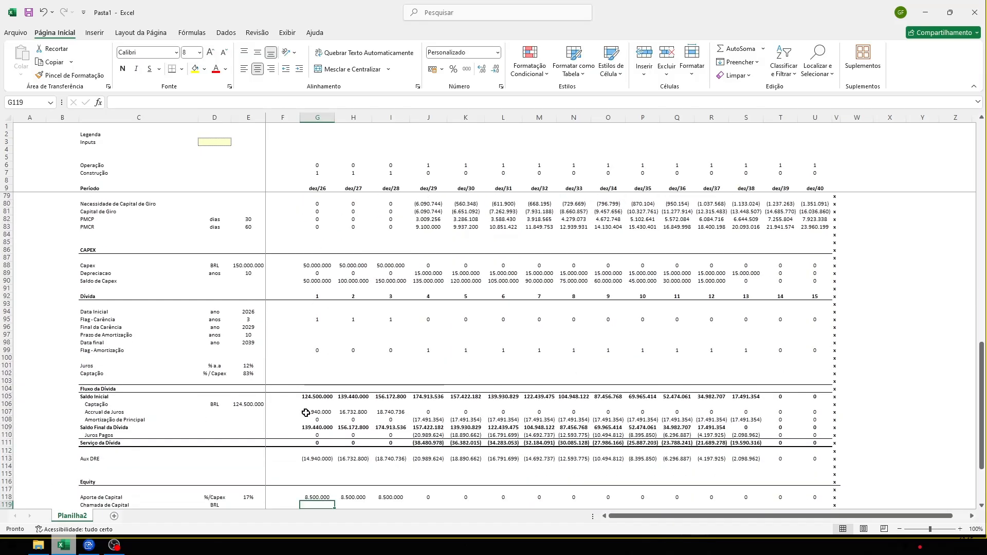
scroll(305, 263, up, 4)
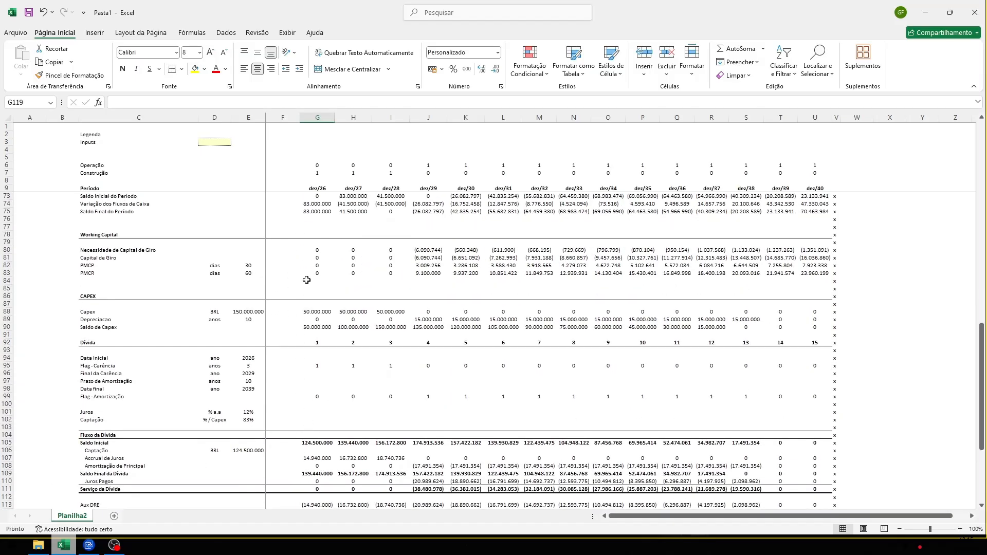
click(315, 257)
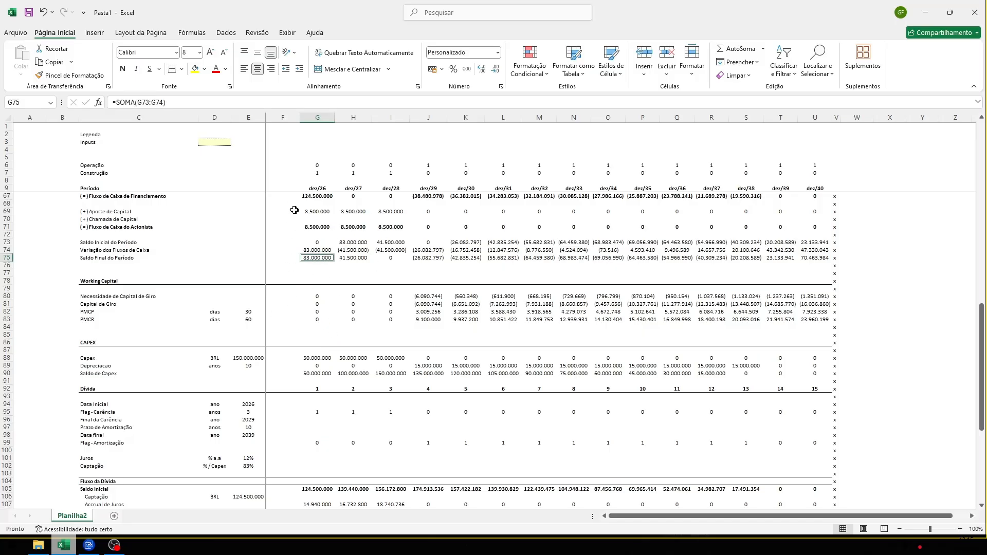
scroll(419, 336, down, 10)
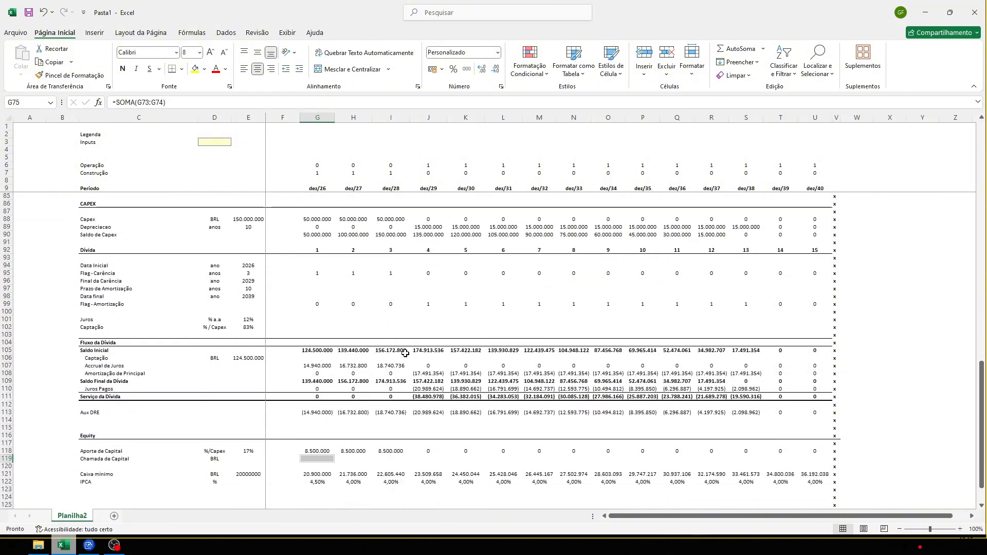
click(321, 366)
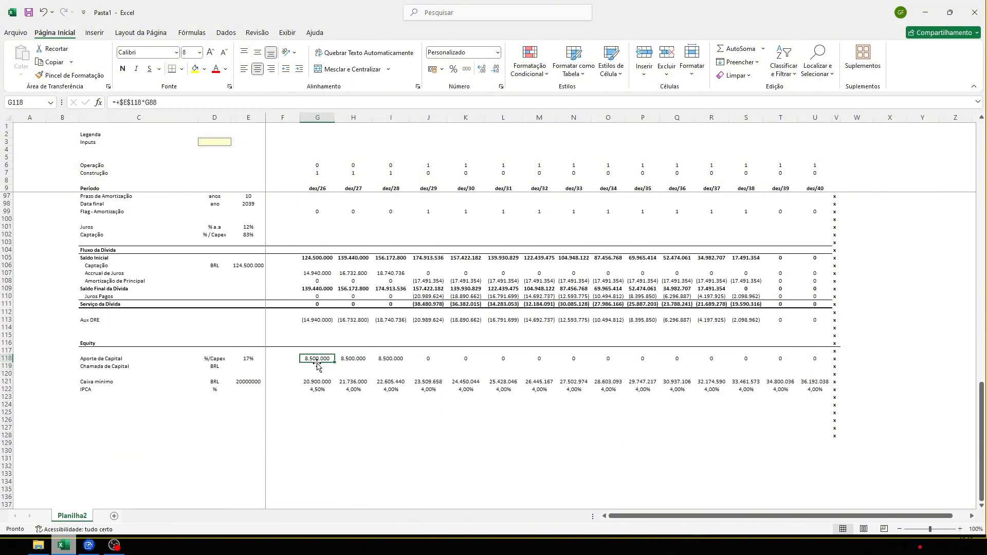
Enter the Chamada de Capital formula in G119 as minimum cash less the period's closing balance, =G121-G75
text(=)
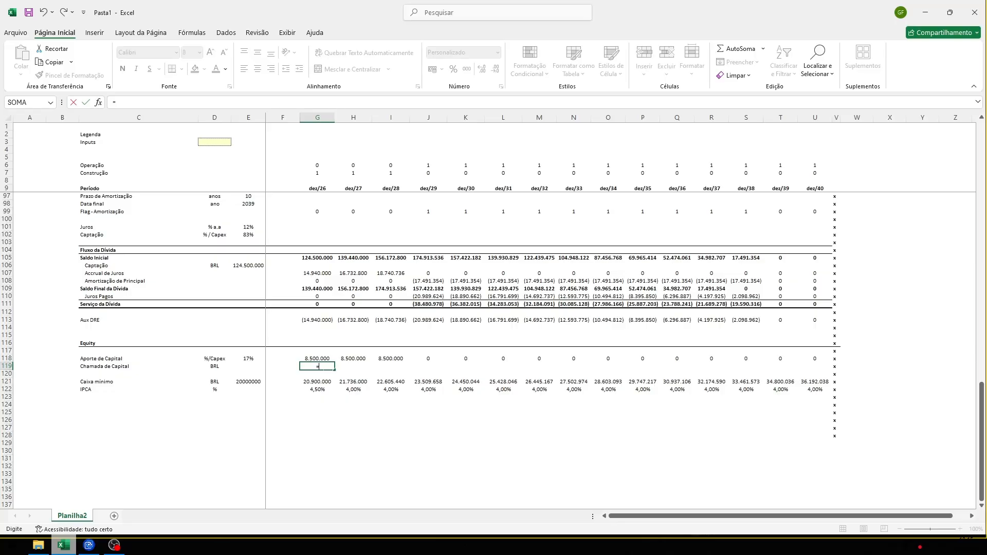
key(Down)
key(Down)
text(-)
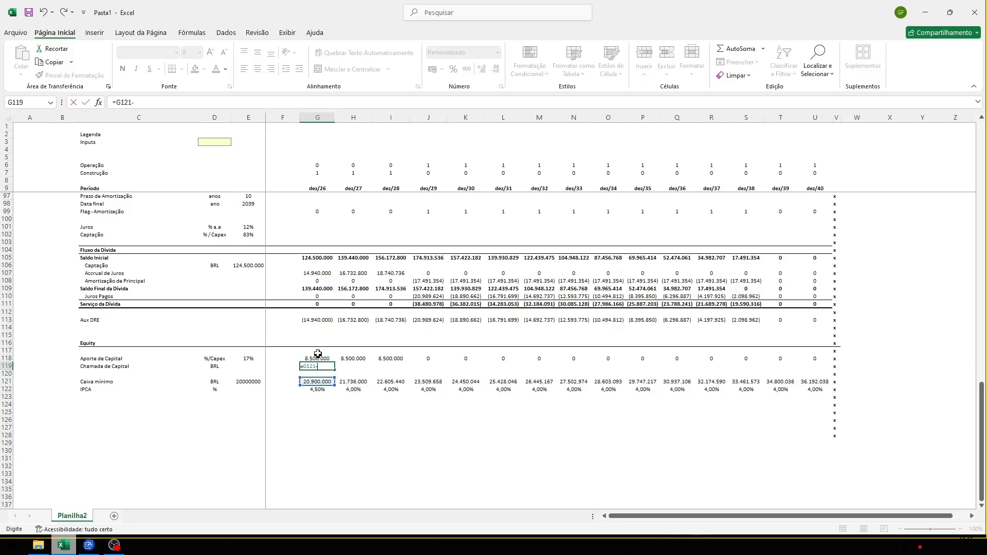
scroll(328, 315, up, 11)
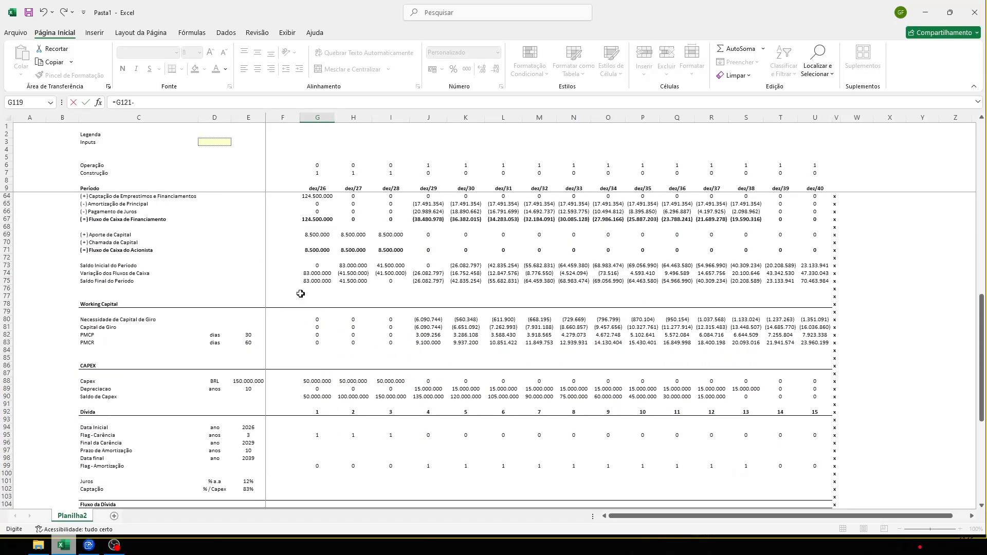
click(310, 280)
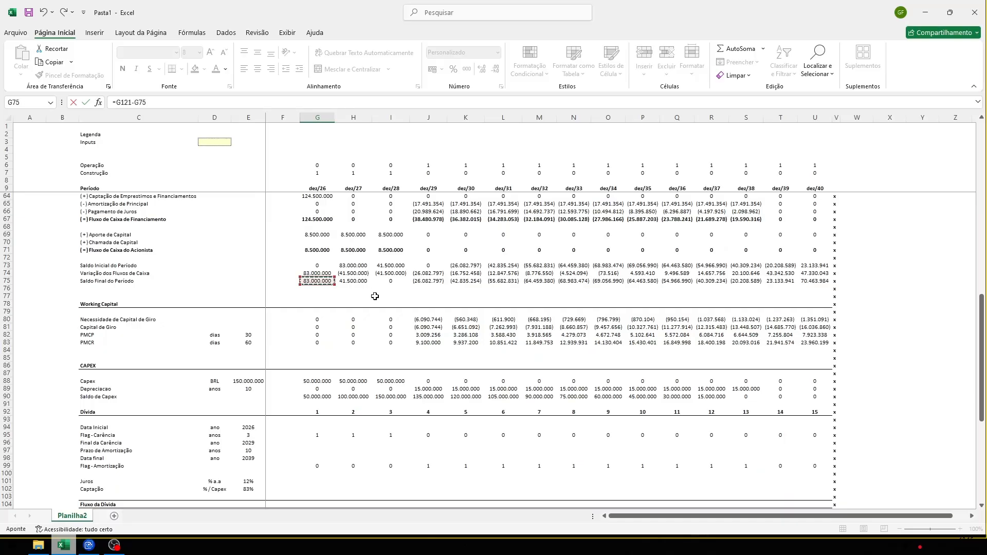
key(Return)
key(Up)
Copy the Chamada de Capital formula from G119 across the row through U119
scroll(475, 358, down, 2)
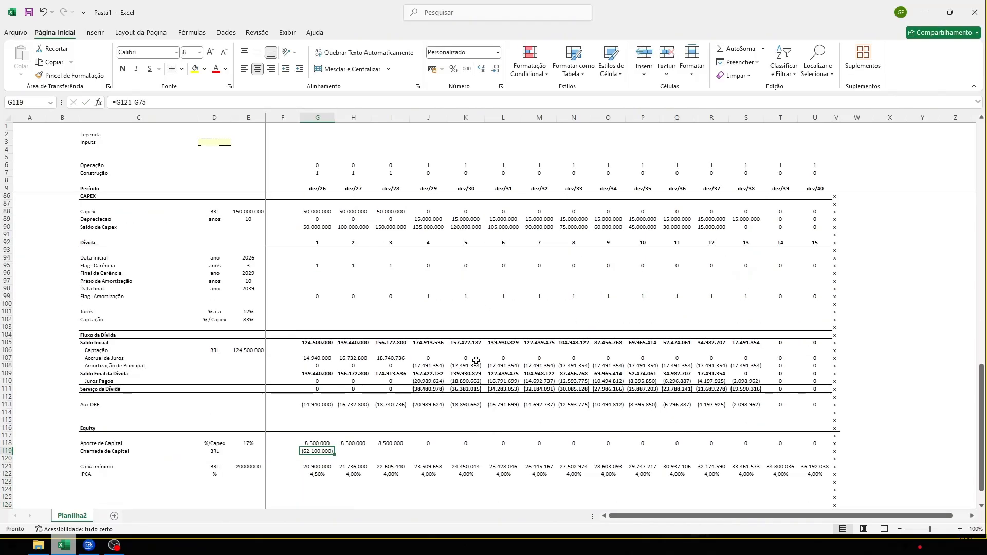
key(ctrl+c)
key(ctrl+shift+Right)
key(shift+Left)
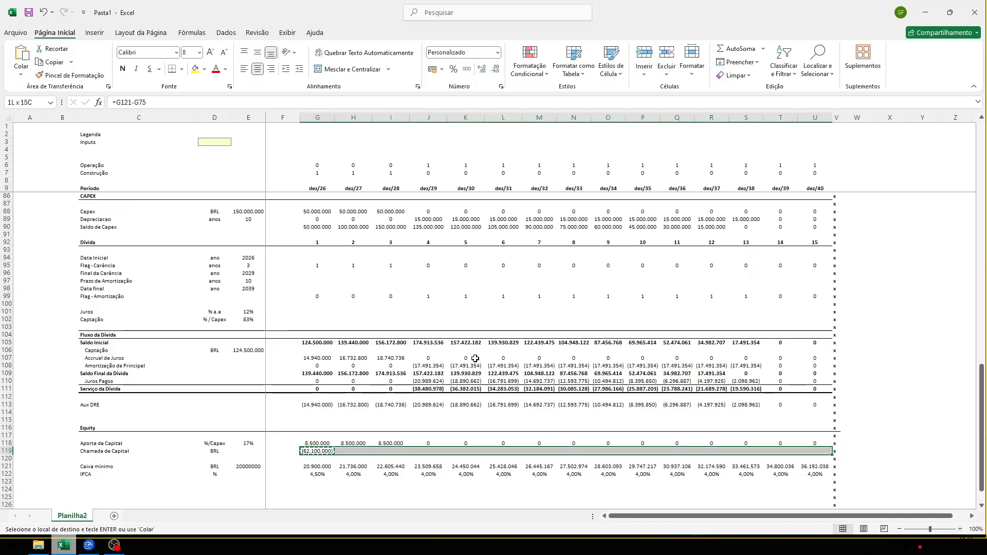
key(ctrl+v)
key(Escape)
key(ctrl+shift+Left)
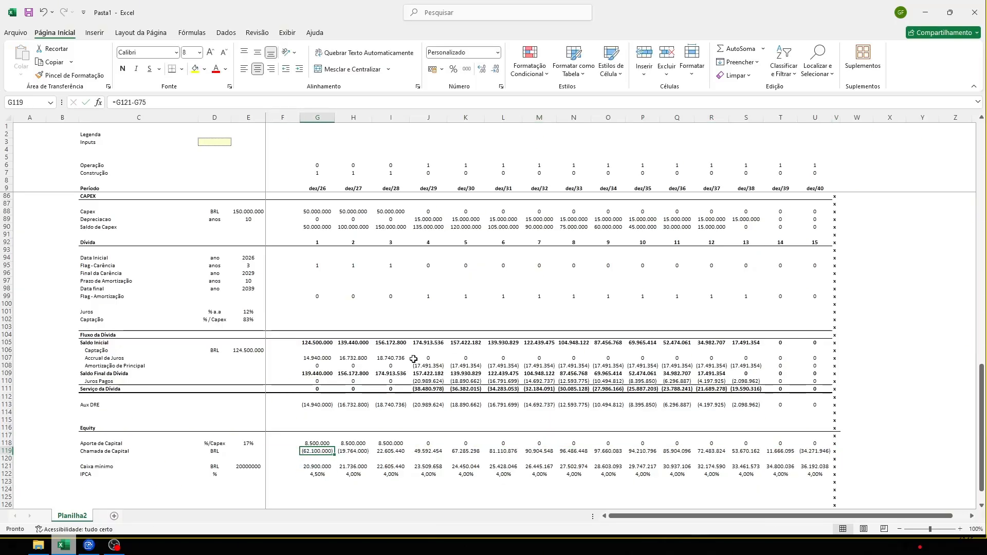
Check the references of the Chamada de Capital formula in G119 against Caixa mínimo and Saldo Final do Período
key(F2)
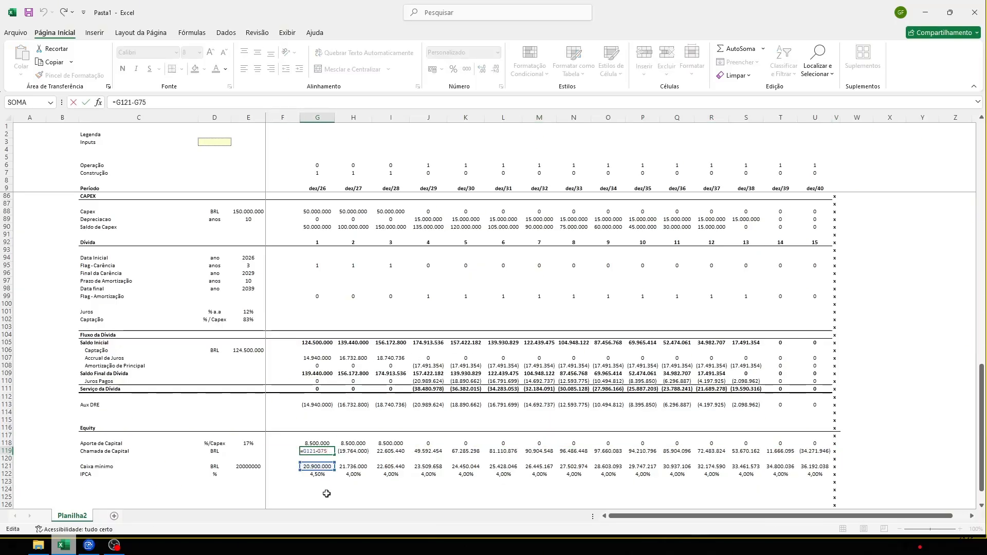
key(Escape)
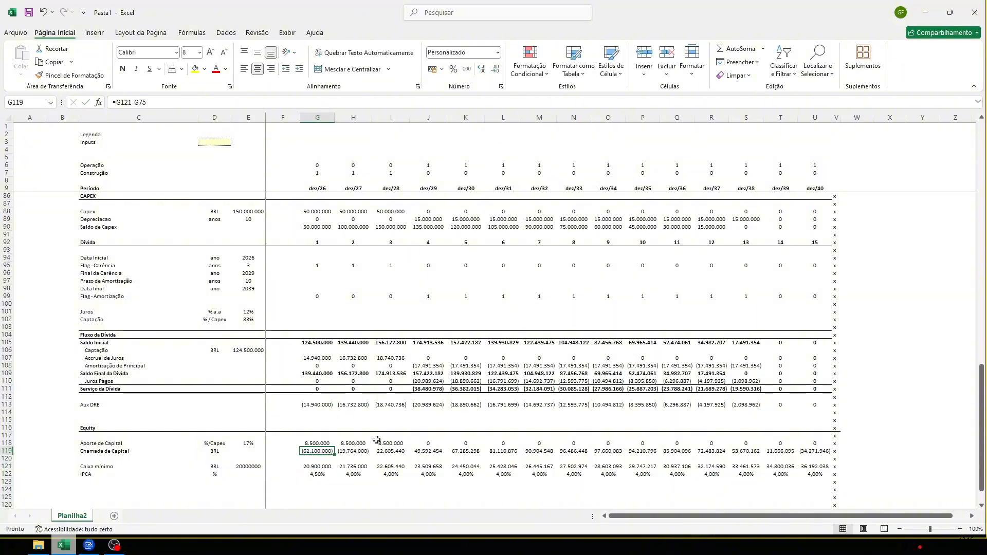
key(F2)
scroll(380, 437, up, 8)
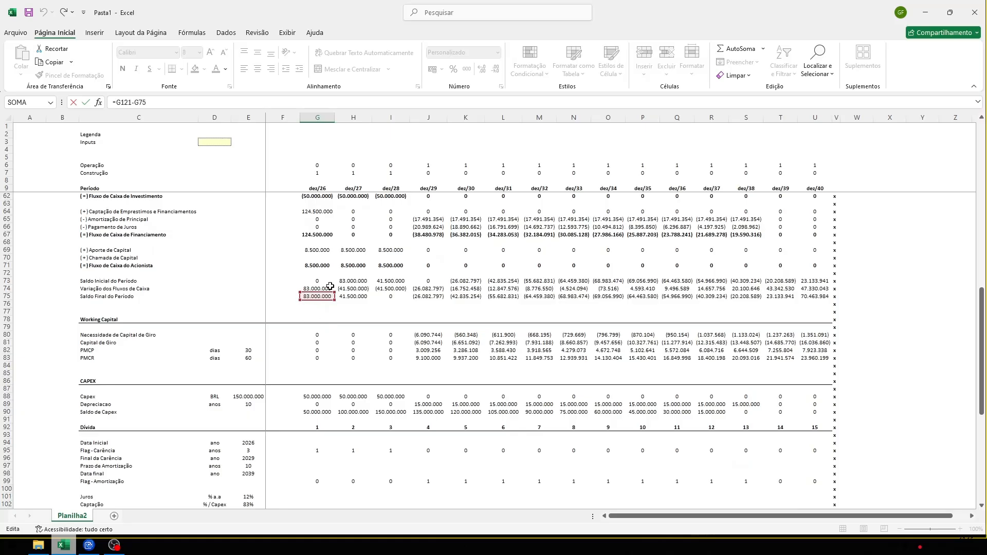
key(Escape)
scroll(329, 385, down, 10)
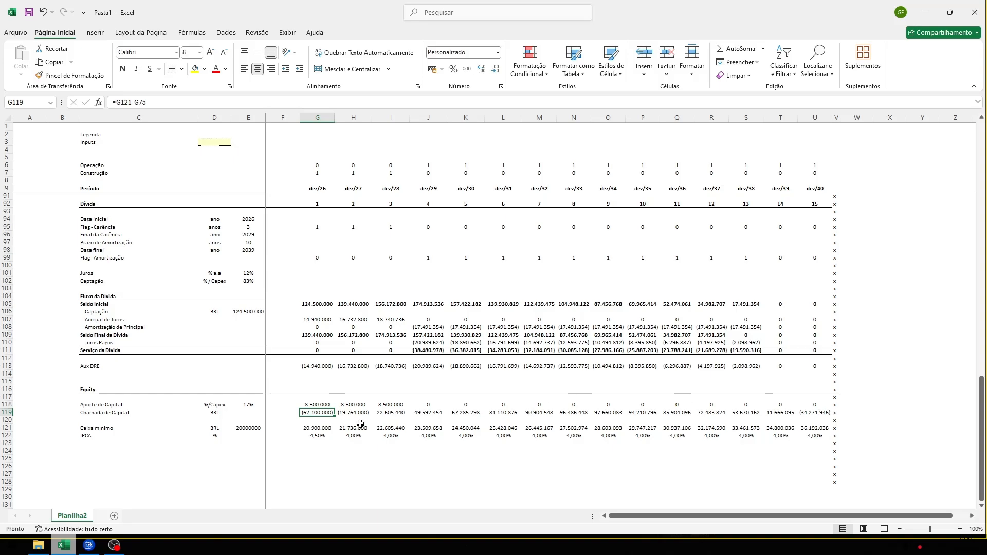
scroll(360, 424, up, 9)
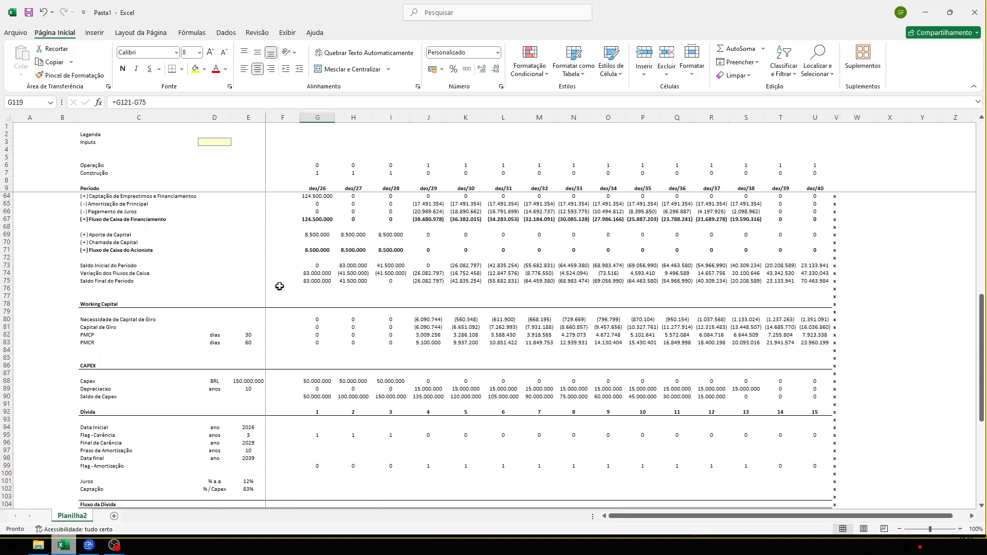
scroll(316, 373, down, 11)
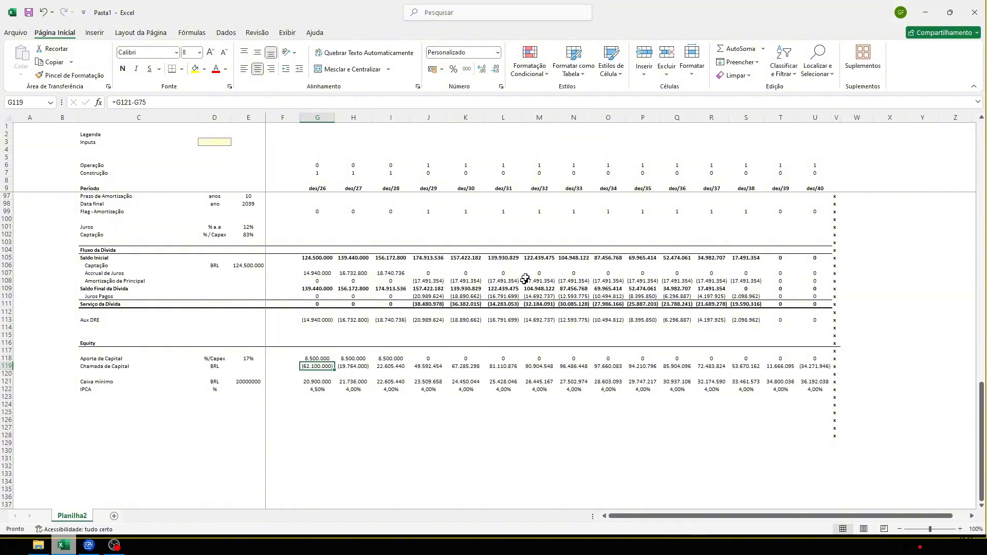
scroll(352, 288, up, 1)
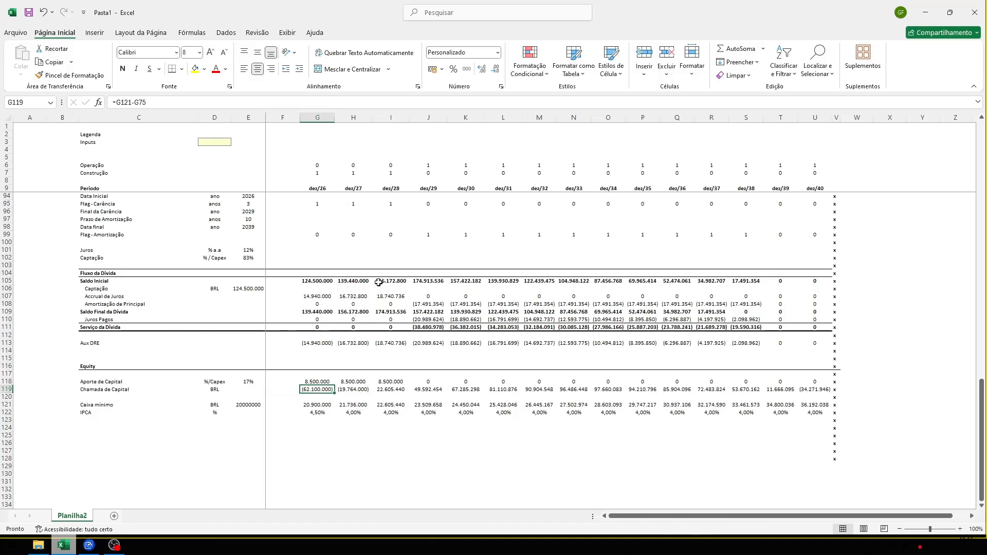
Insert two blank rows below Chamada de Capital in the Equity section and review the cash flow statement balances
key(ctrl+shift+Right)
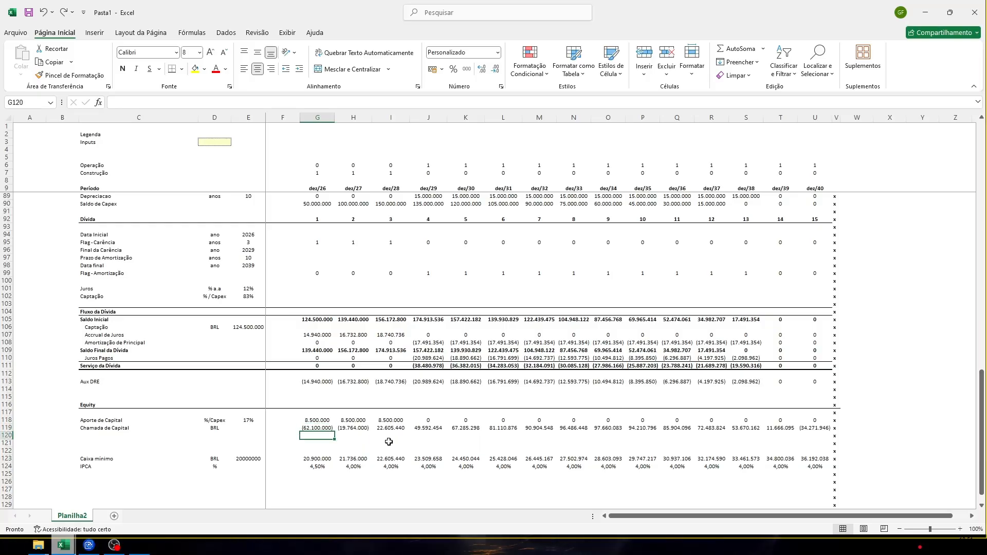
key(Return)
scroll(347, 398, up, 3)
scroll(293, 288, up, 3)
scroll(286, 335, down, 7)
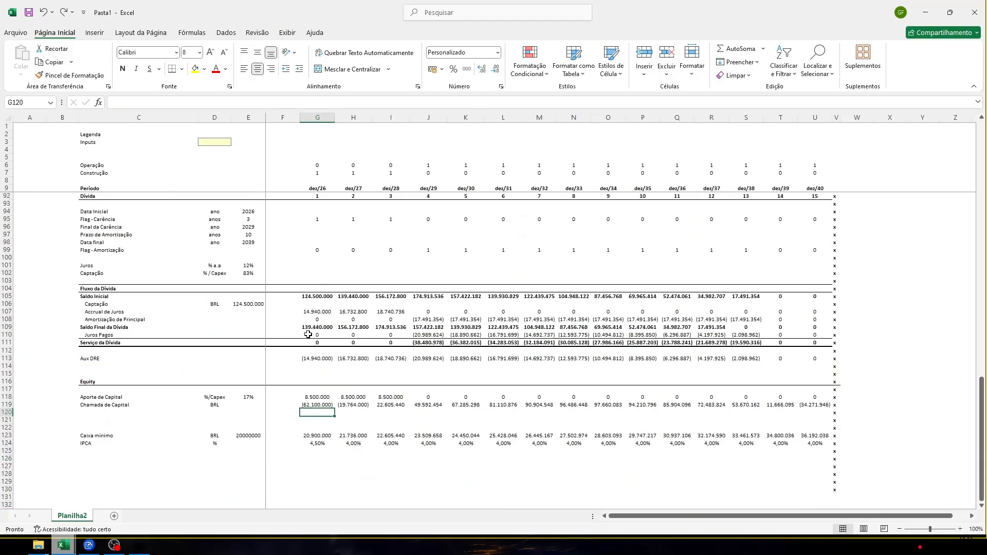
key(Up)
scroll(353, 436, up, 8)
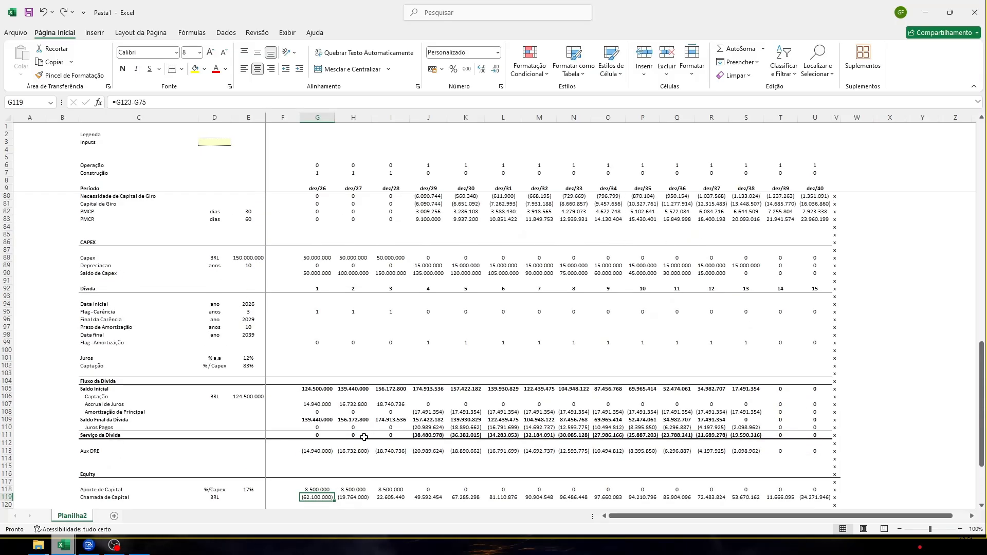
scroll(353, 436, up, 4)
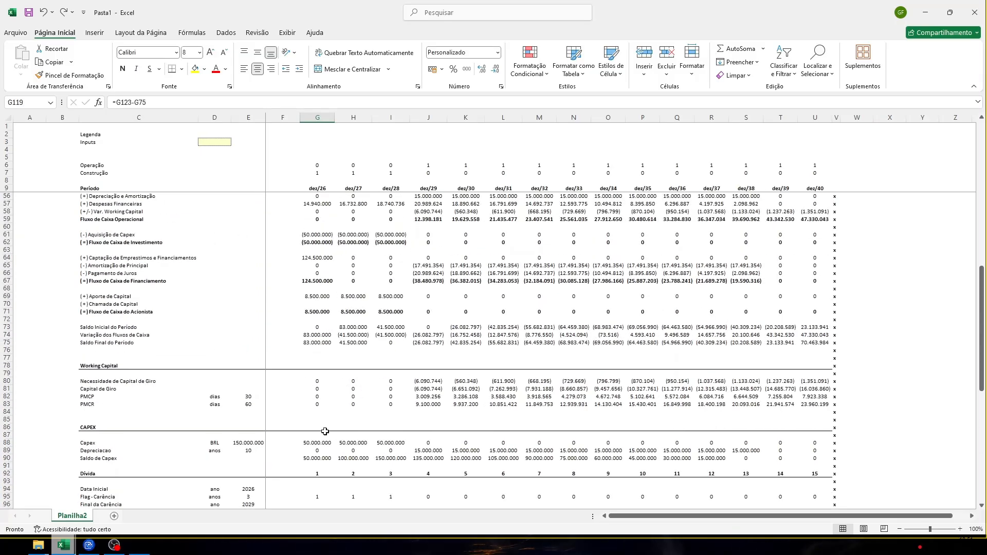
scroll(335, 440, down, 4)
scroll(334, 439, down, 8)
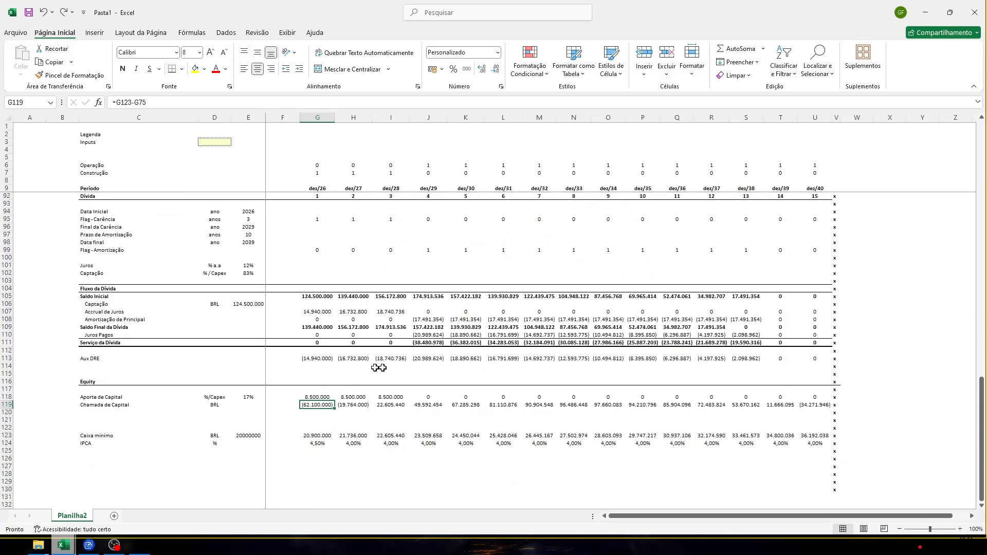
Label row 120 as Chamada de Capital DFC in column C and enter BRL as its unit
click(315, 412)
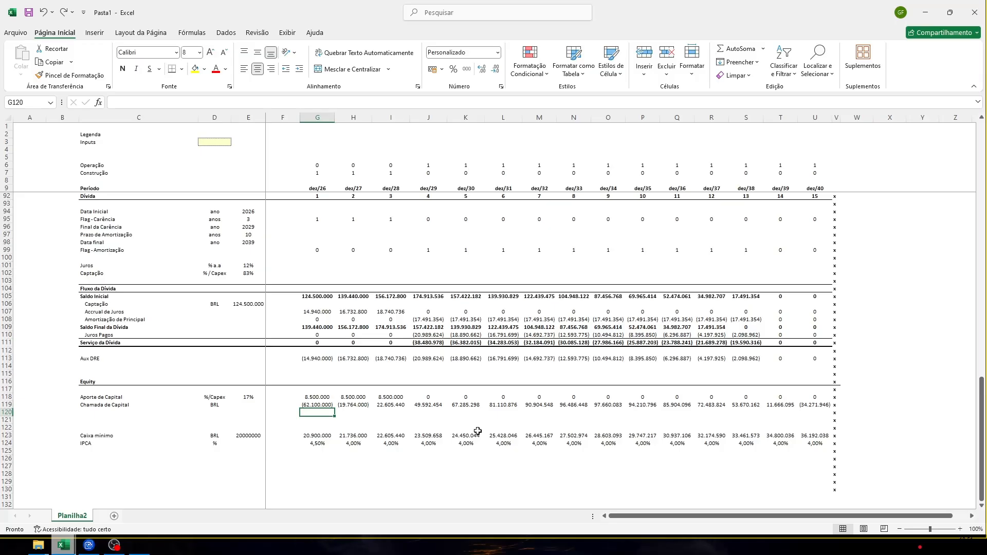
key(Left)
key(Left)
key(Left)
key(Left)
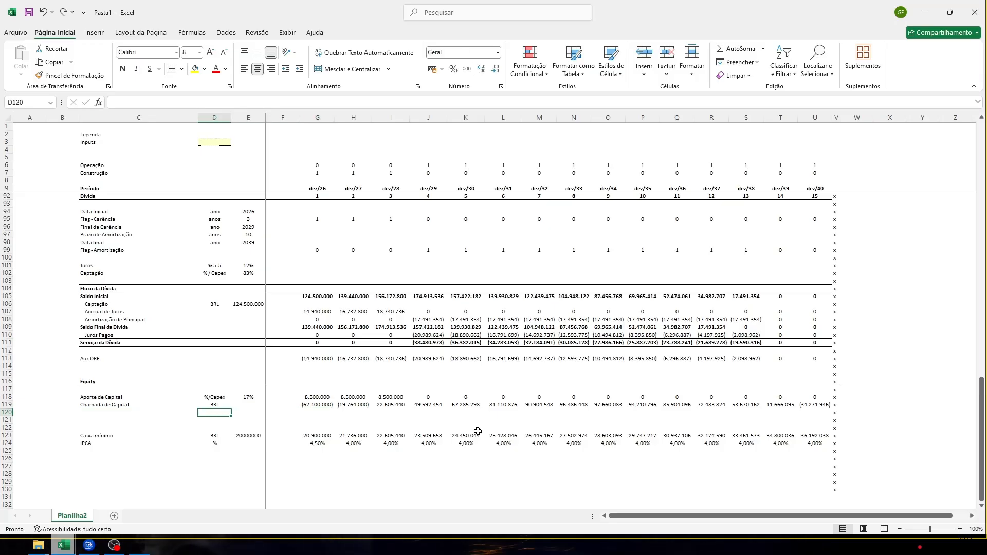
text(Chamada de Capital)
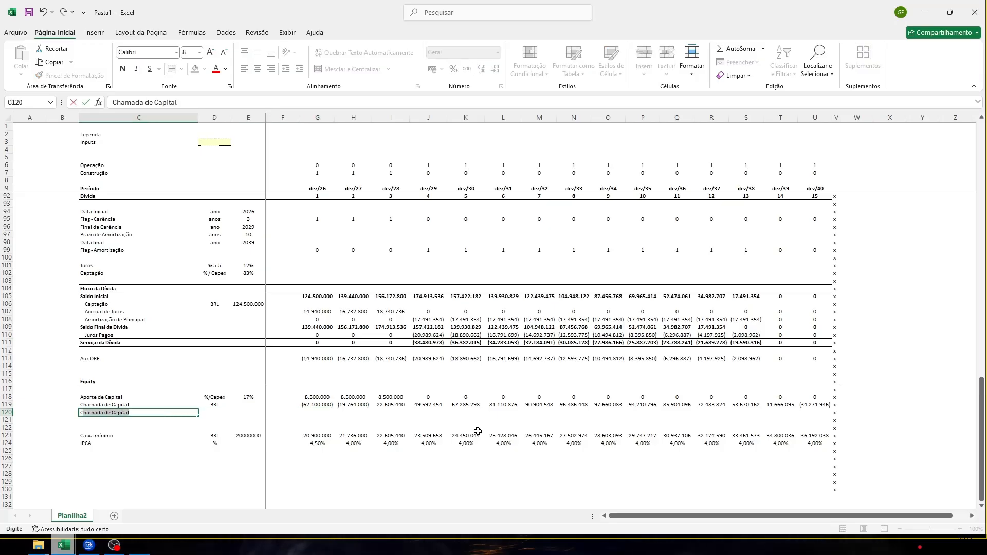
text(Capital DF)
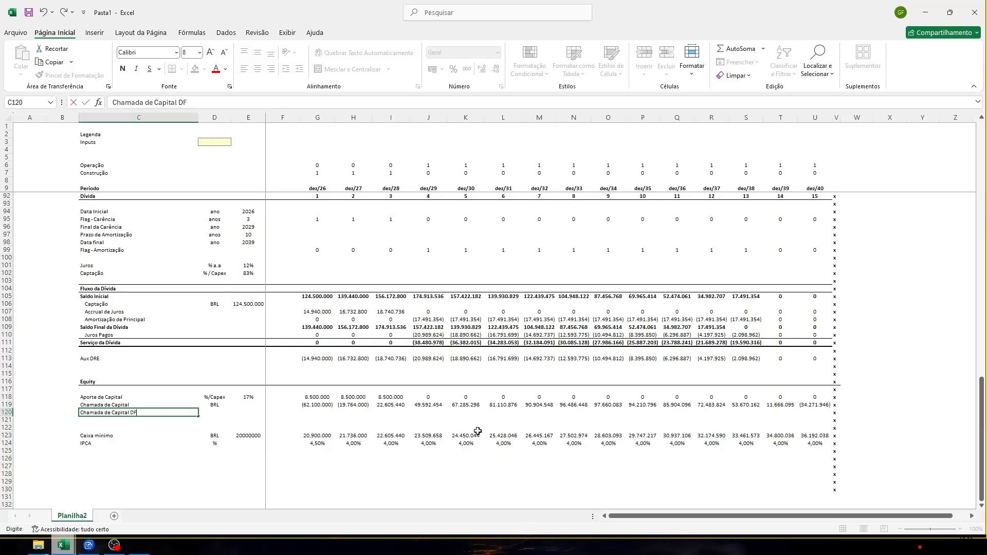
text(C)
key(ctrl+Return)
text(BRL)
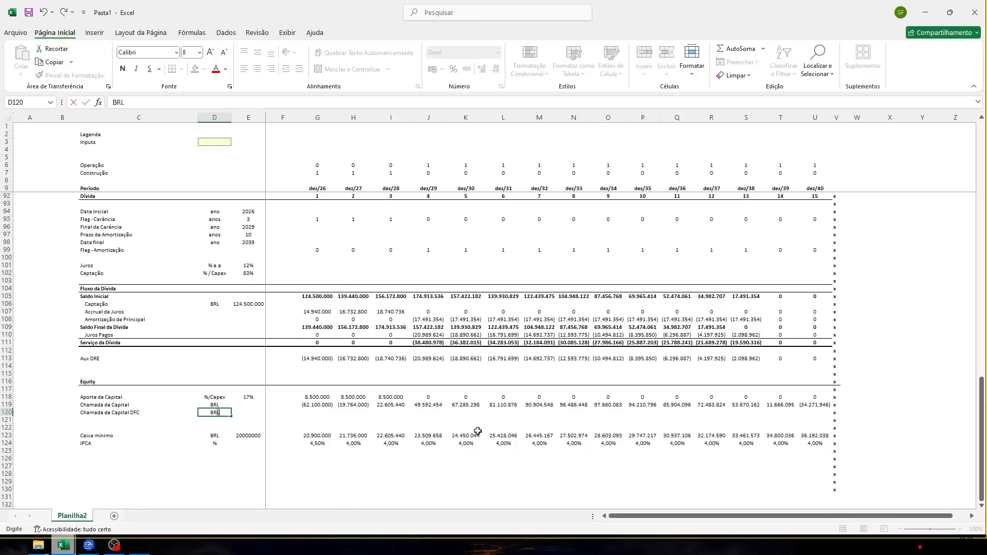
key(Up)
key(Right)
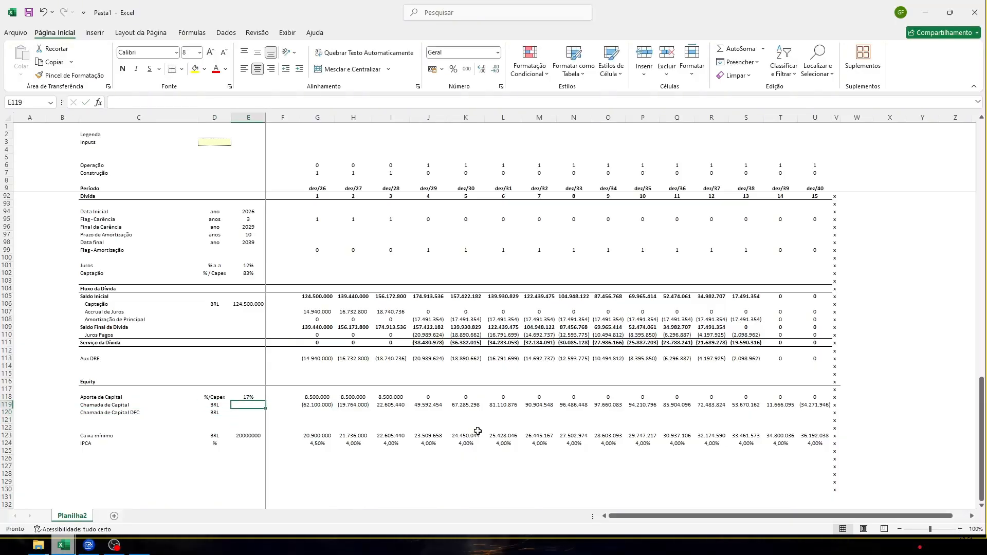
Insert a blank row between the Chamada de Capital and Chamada de Capital DFC rows
key(Left)
key(Down)
key(Left)
key(shift+space)
key(ctrl+plus)
key(Left)
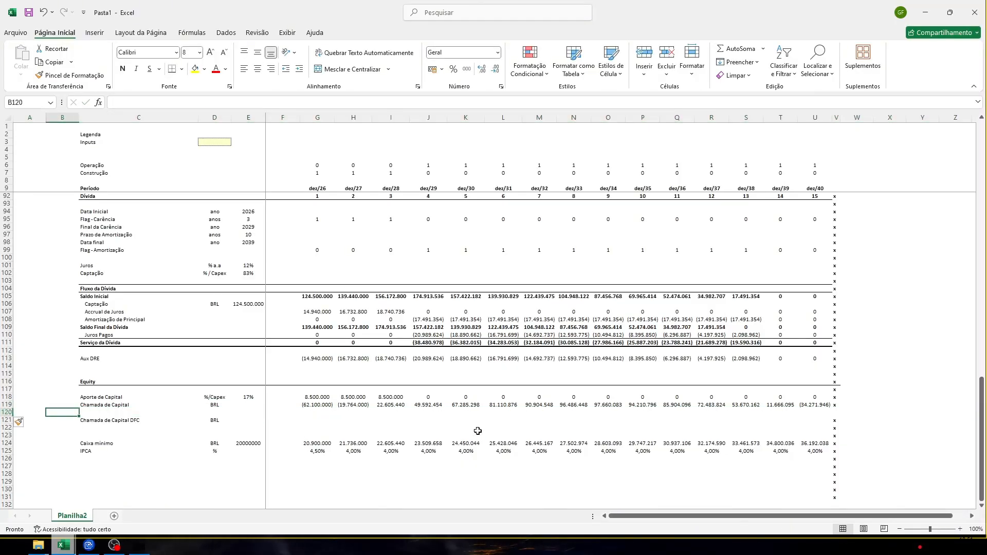
key(Right)
key(Right)
key(Left)
Start an SE formula with a nested SOMA in G121 for the first period of Chamada de Capital DFC
key(Down)
key(Right)
key(Right)
key(Right)
key(Right)
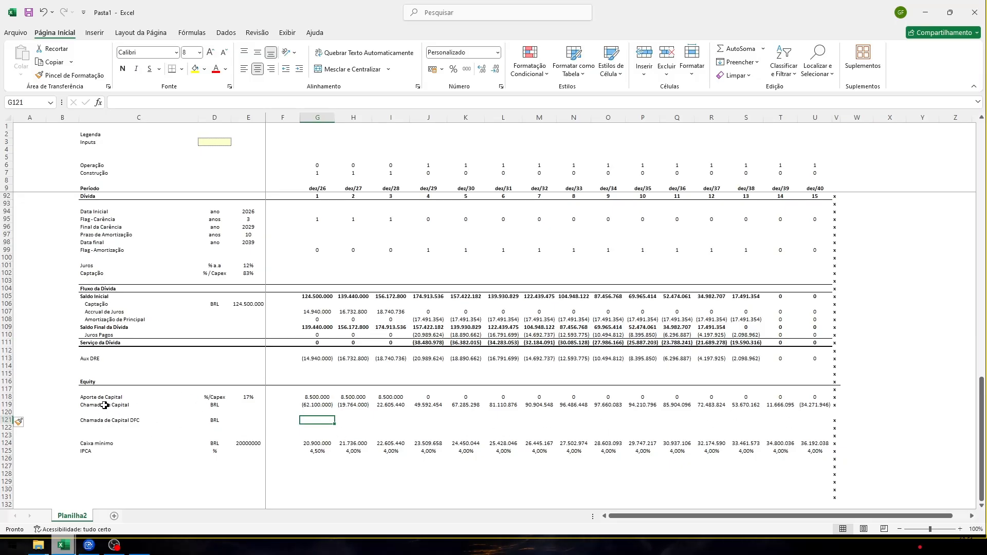
click(165, 404)
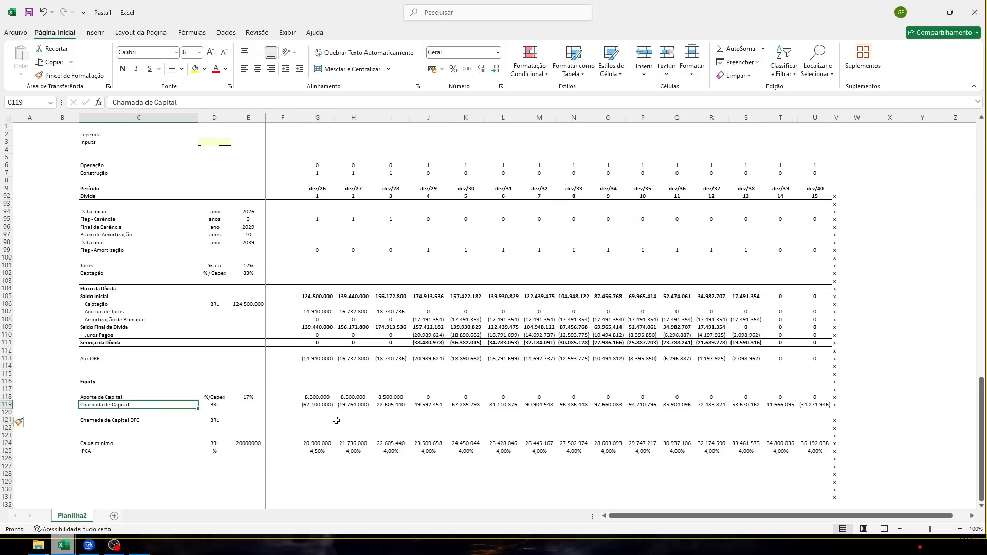
click(310, 420)
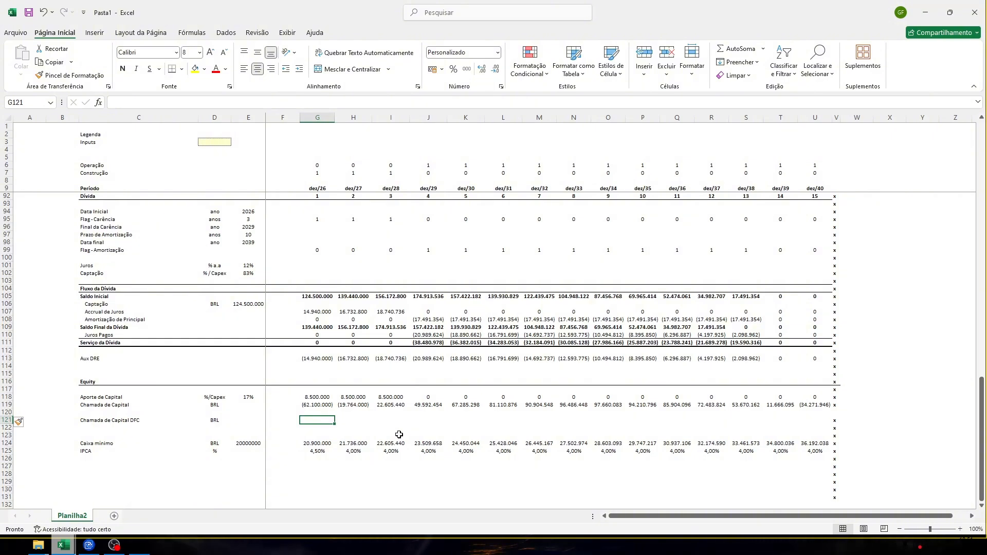
scroll(401, 434, up, 1)
text(+)
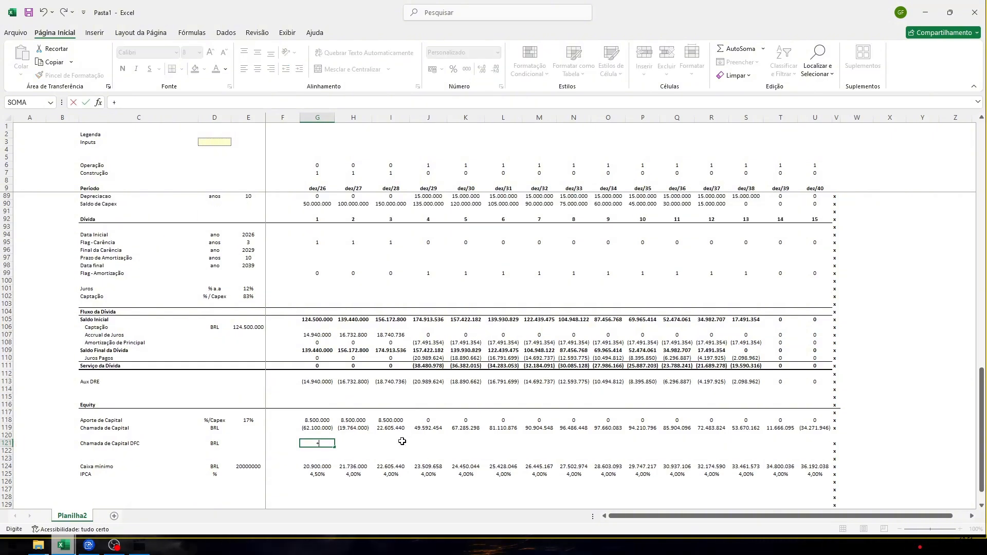
text(SE()
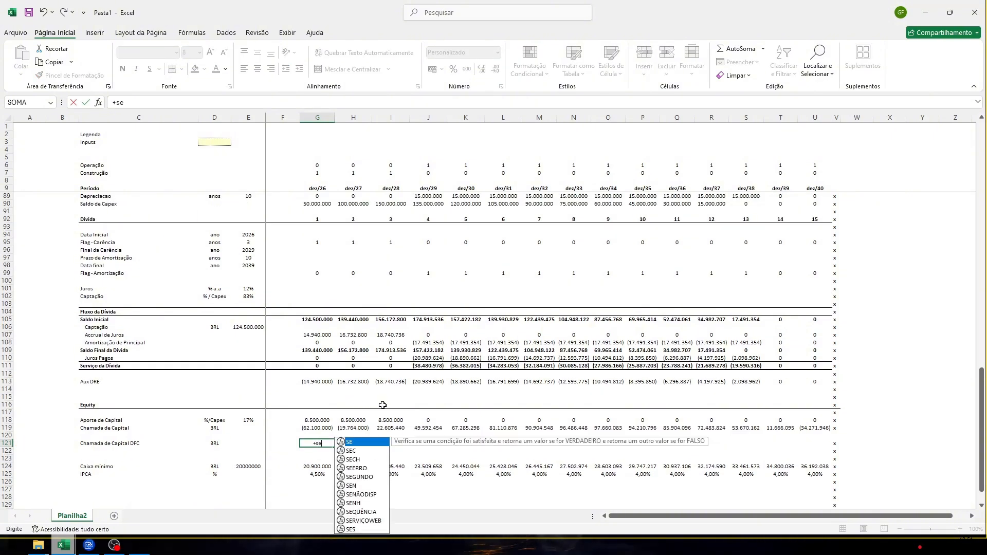
text(SOMA()
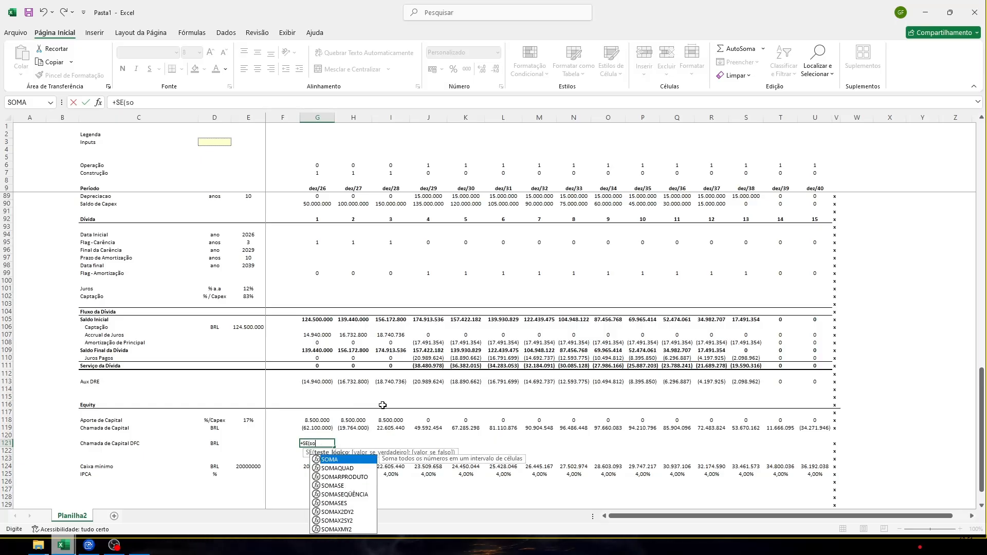
Add the operating, investment and financing cash flows, Aporte de Capital and Saldo Inicial do Período to the SOMA as G59;G62;G67;G69;G73
scroll(383, 405, up, 12)
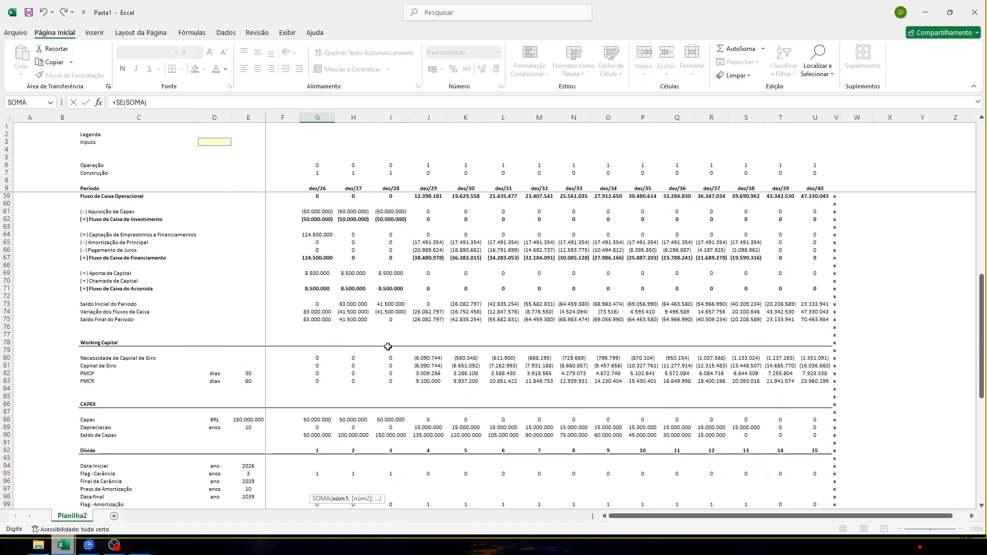
scroll(349, 332, up, 1)
click(311, 267)
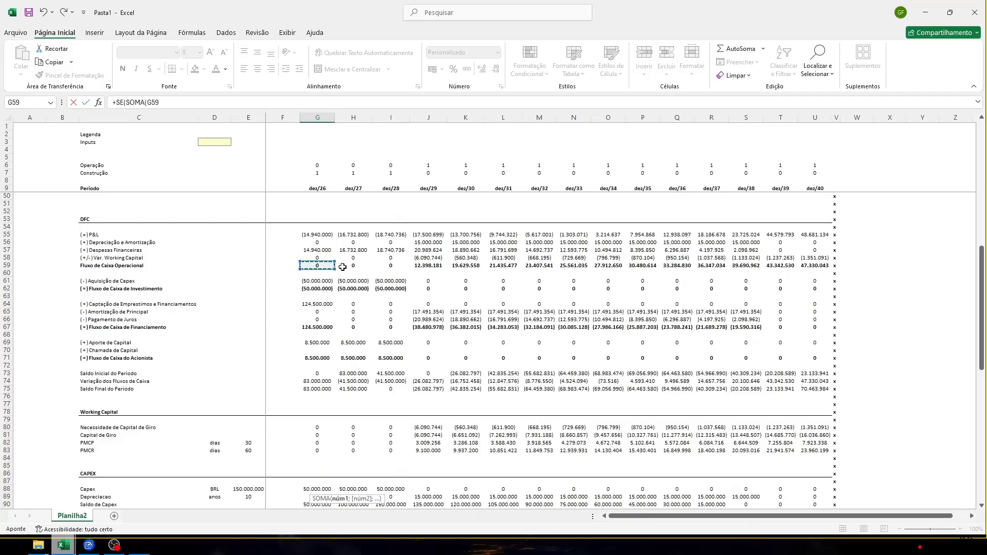
text(;)
click(321, 288)
text(;)
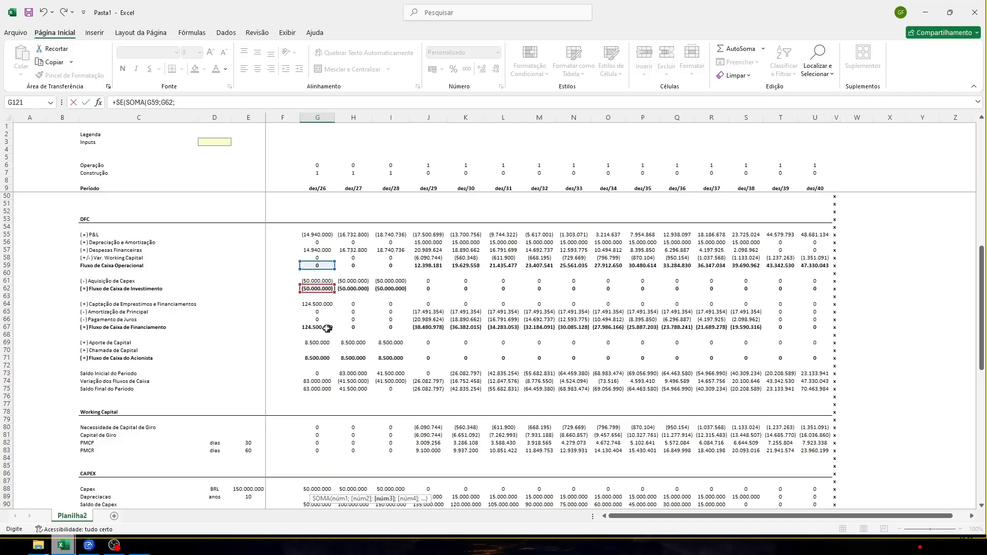
click(314, 327)
text(;)
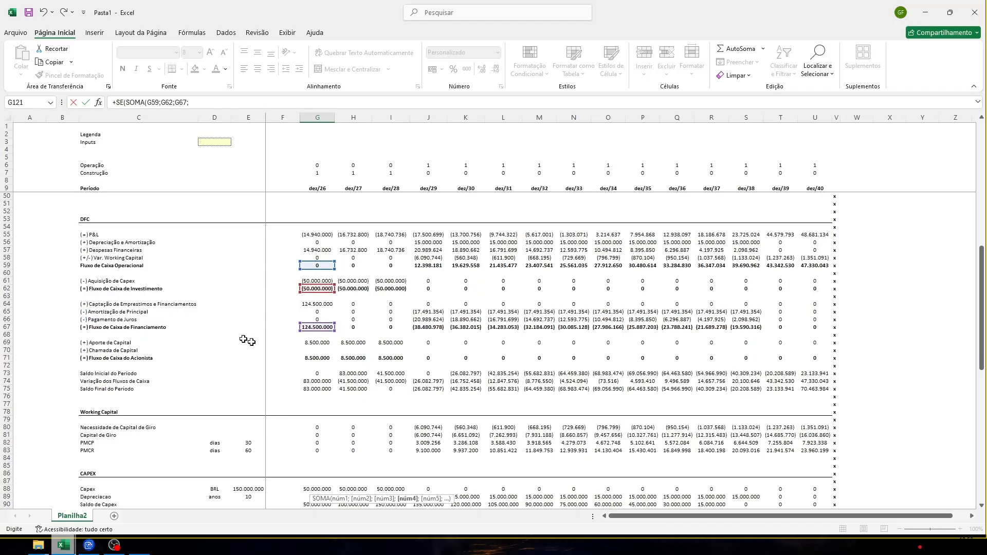
click(319, 343)
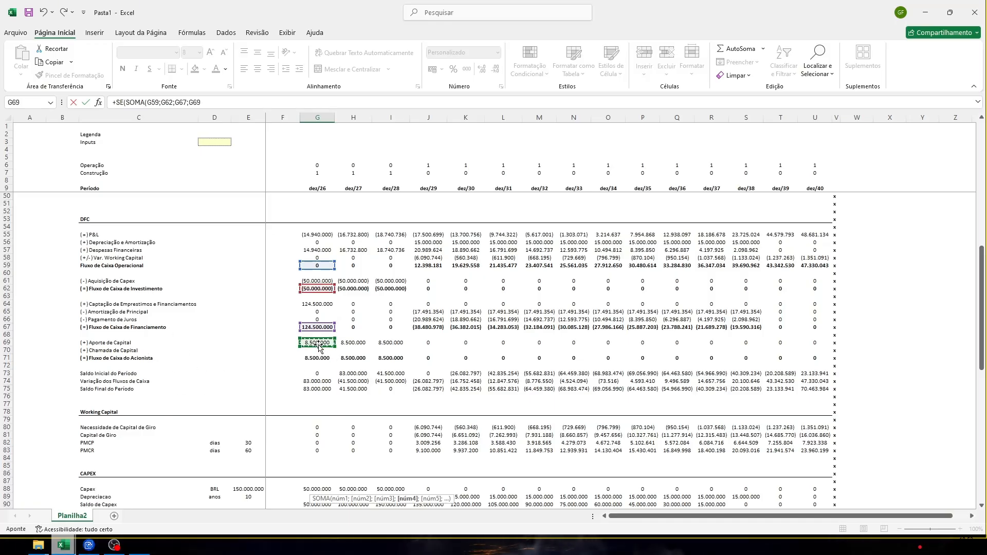
text(;)
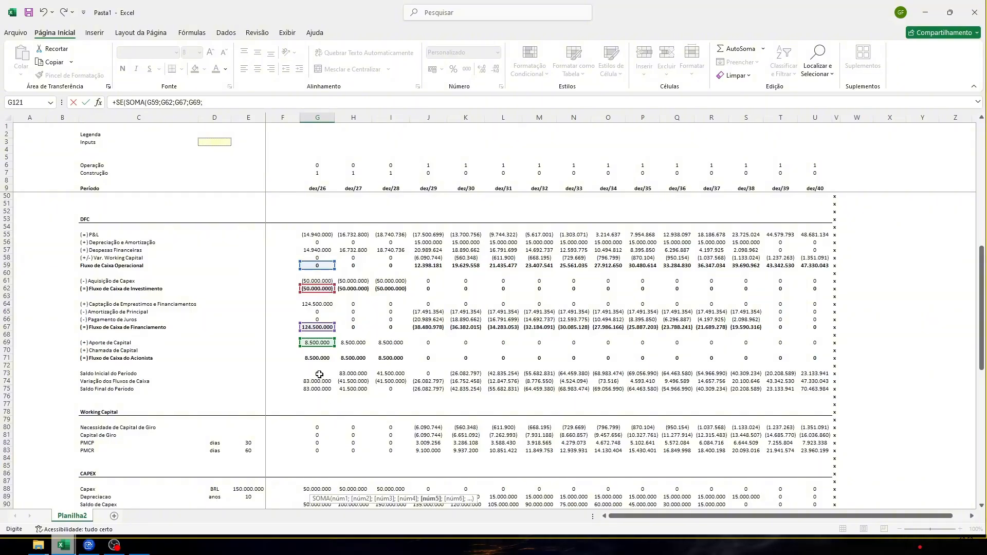
click(319, 374)
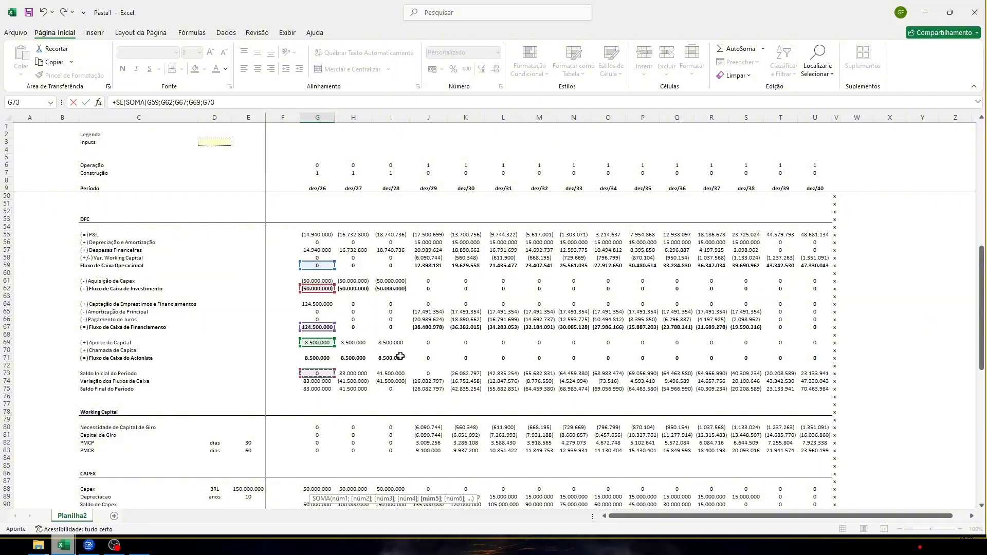
Compare the cash flow statement rows referenced in the SOMA with the Equity section's capital call and Caixa mínimo rows
scroll(406, 401, down, 10)
scroll(360, 418, up, 9)
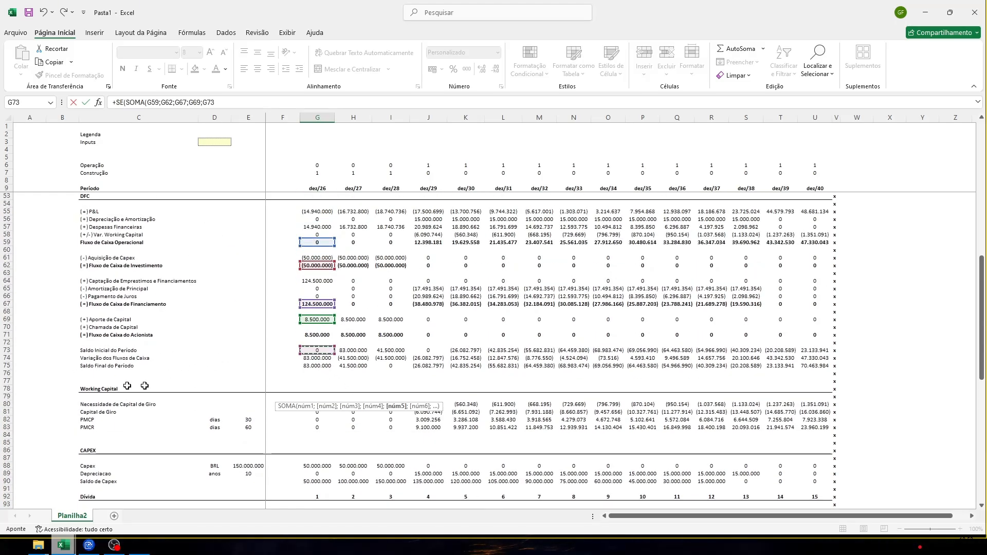
scroll(333, 389, down, 8)
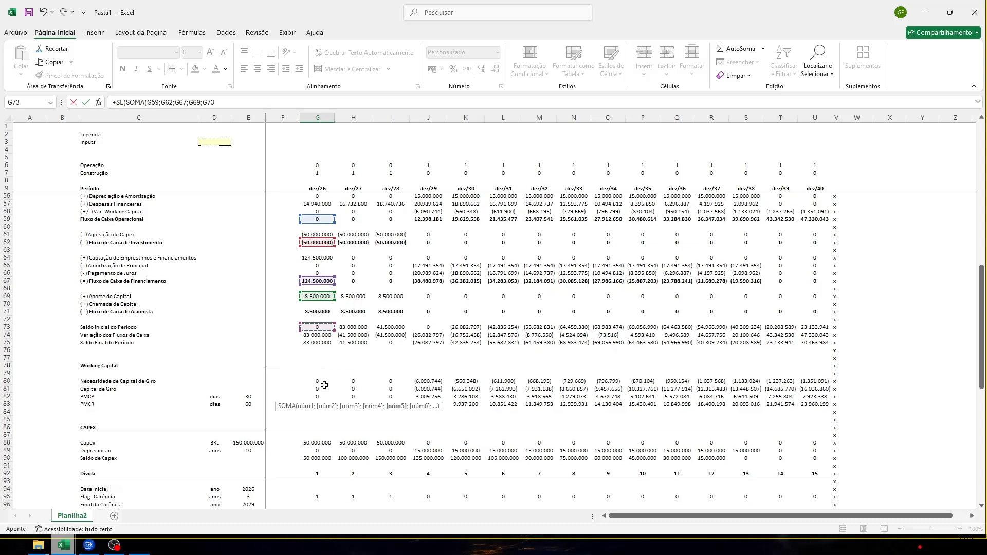
scroll(329, 392, up, 9)
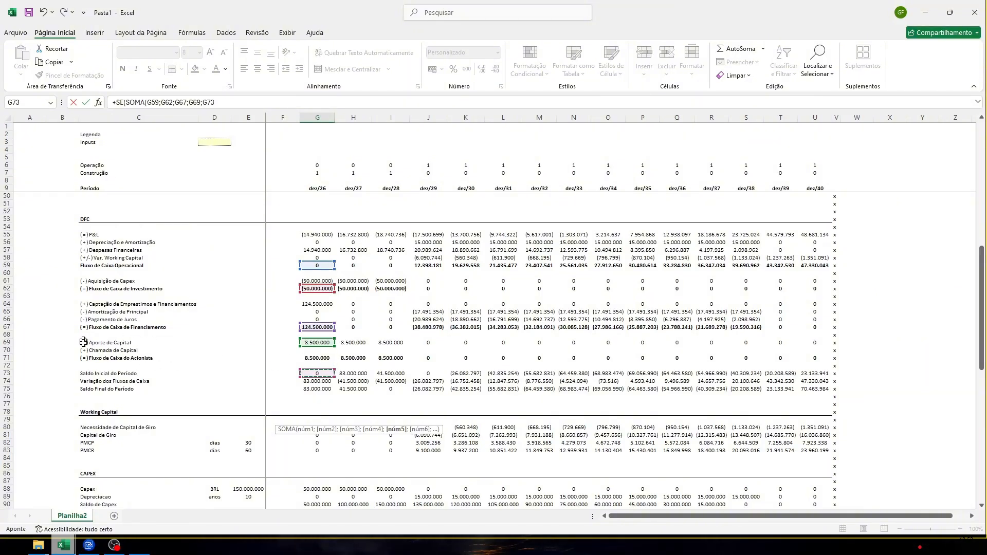
scroll(276, 353, down, 10)
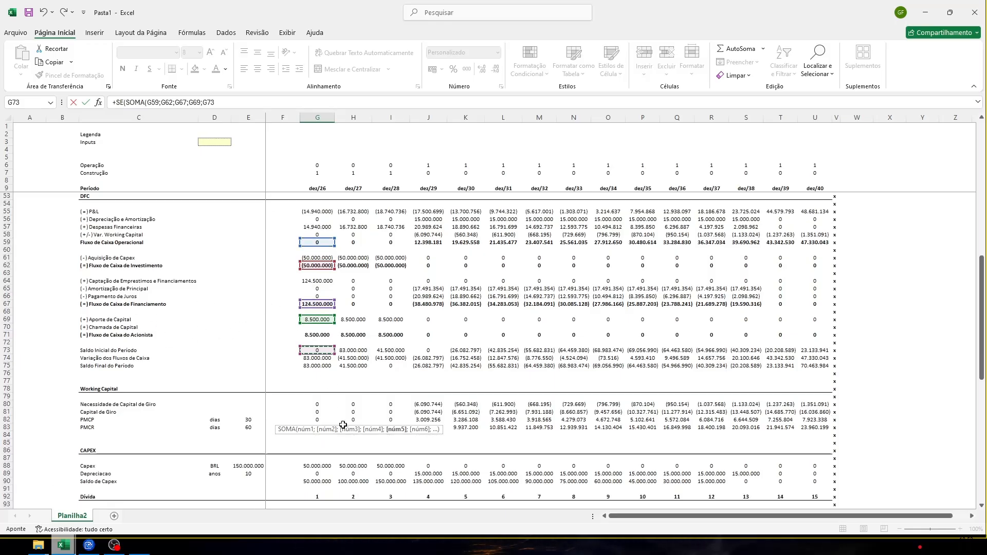
scroll(344, 424, up, 9)
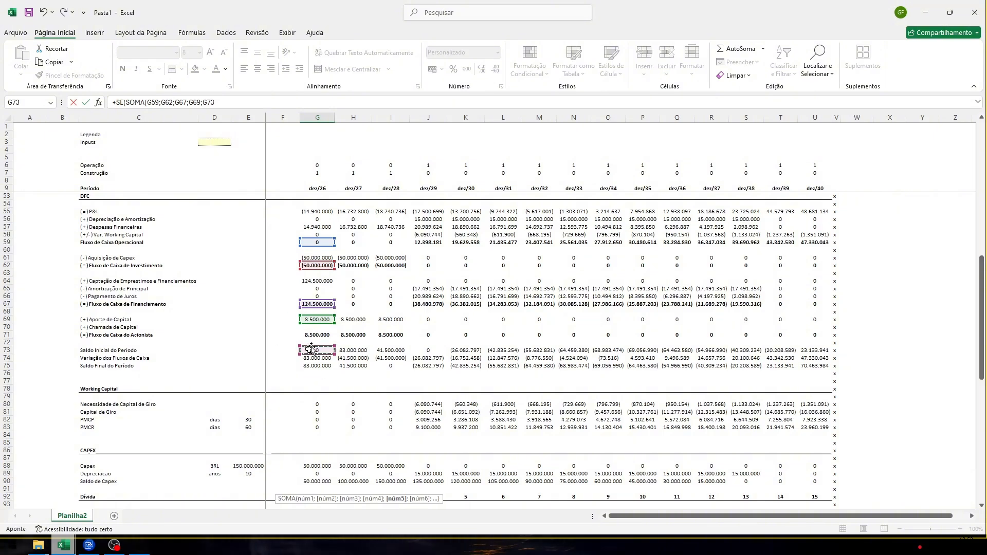
scroll(321, 390, down, 14)
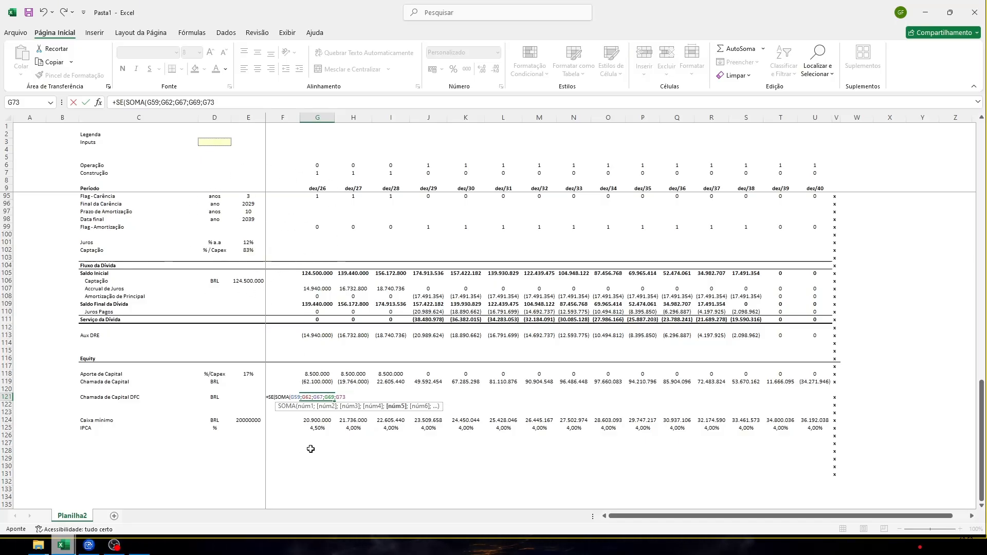
scroll(310, 449, up, 9)
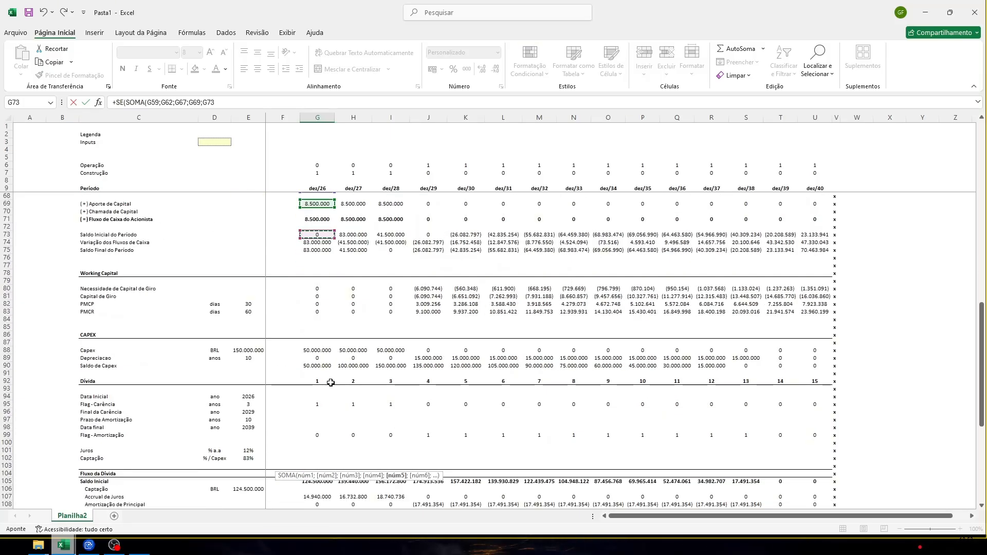
Complete the SE condition as the SOMA being greater than Caixa mínimo in G124, with 0 as the true value
text())
scroll(330, 382, down, 12)
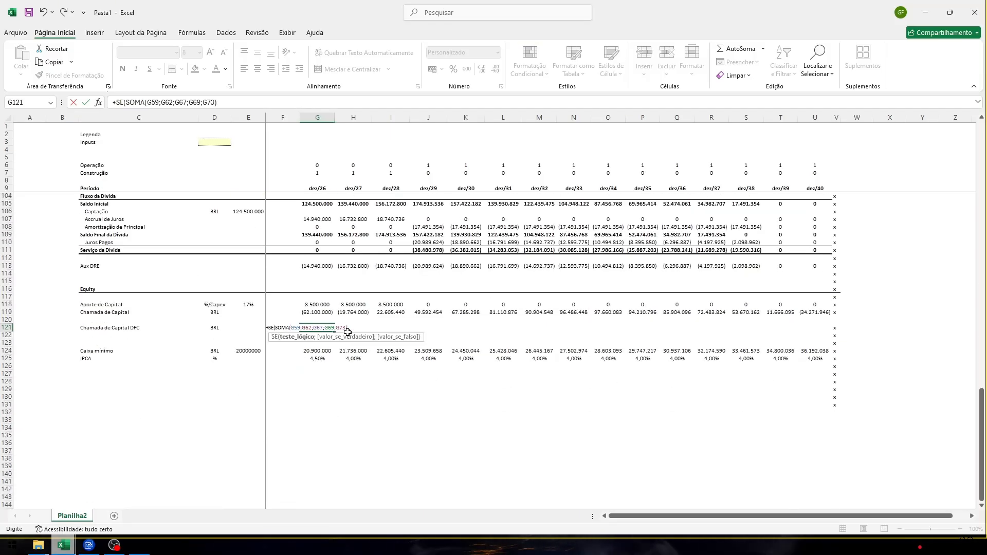
text(>)
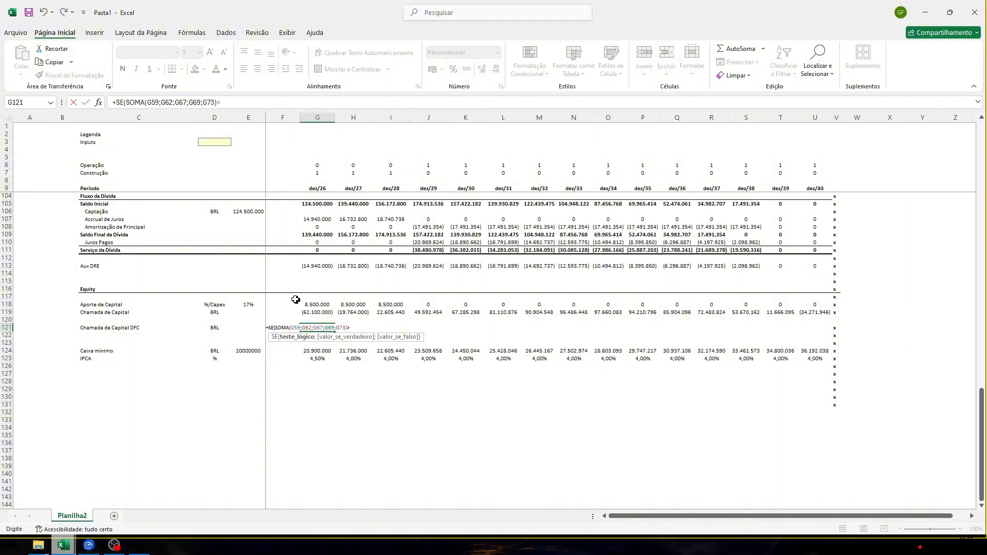
click(312, 351)
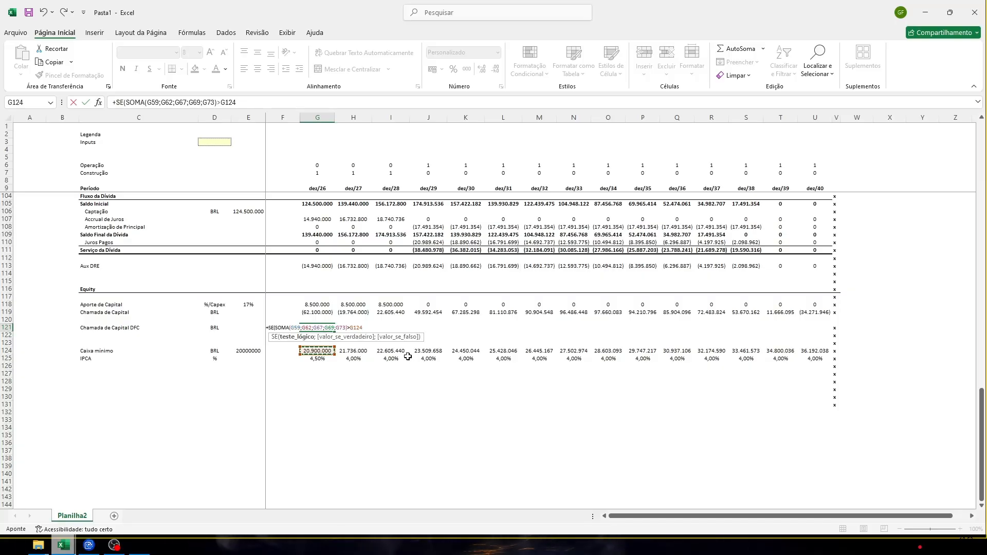
text(;)
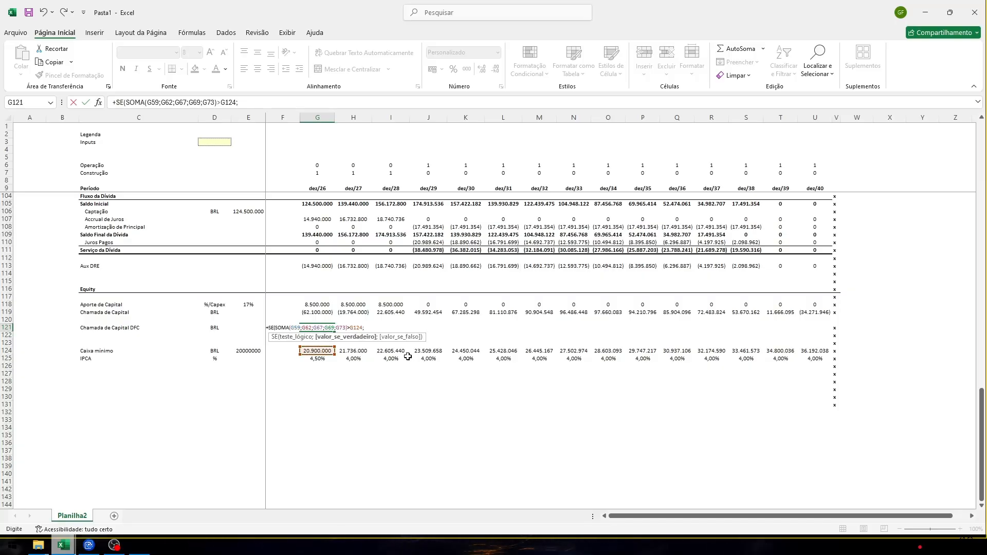
text(0;)
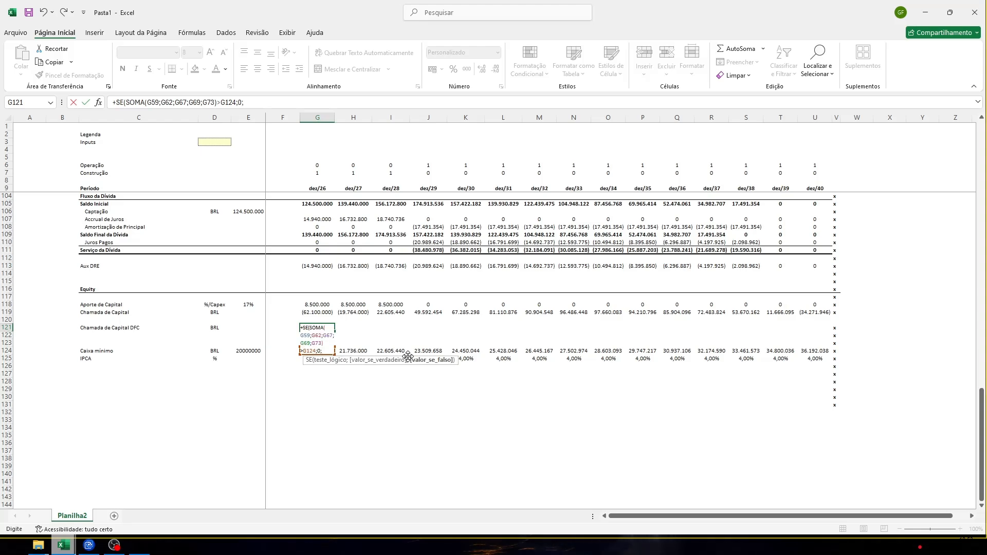
Set the SE formula's false value to G124-SOMA(G59;G62;G67;G69;G73) and enter the finished formula in G121
click(355, 349)
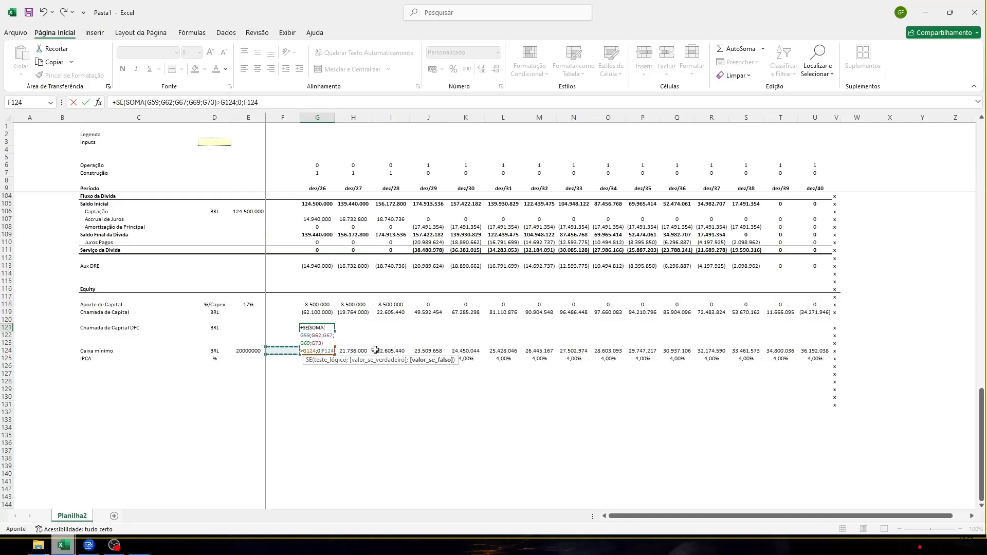
key(Left)
text(-)
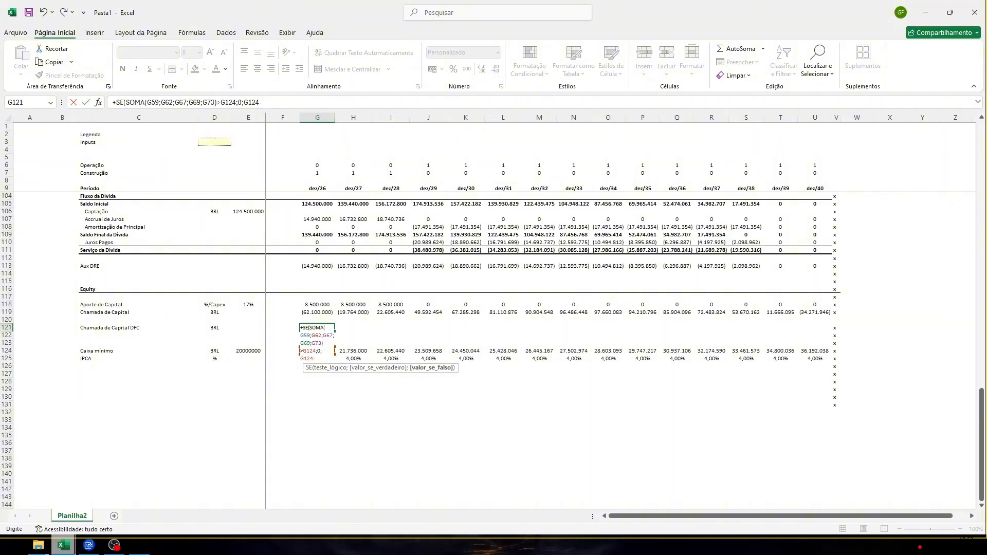
drag(126, 102, 225, 103)
key(shift+Right)
key(ctrl+c)
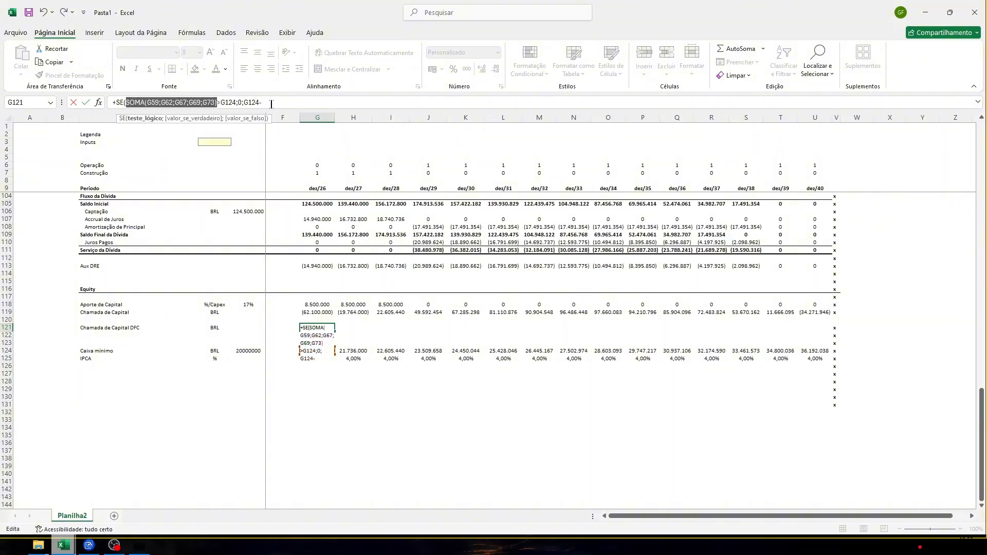
key(End)
key(ctrl+v)
scroll(338, 296, up, 12)
scroll(338, 296, up, 14)
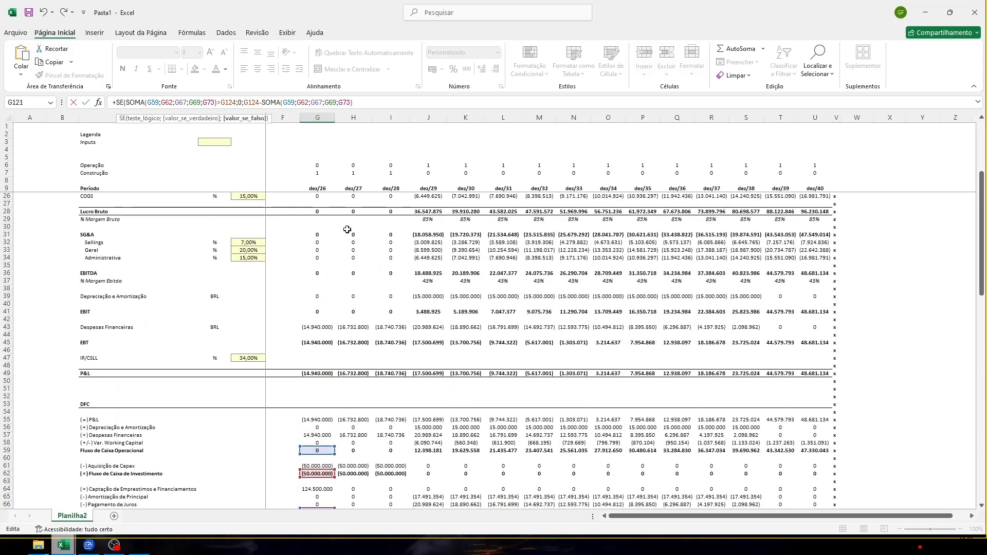
text())
key(Return)
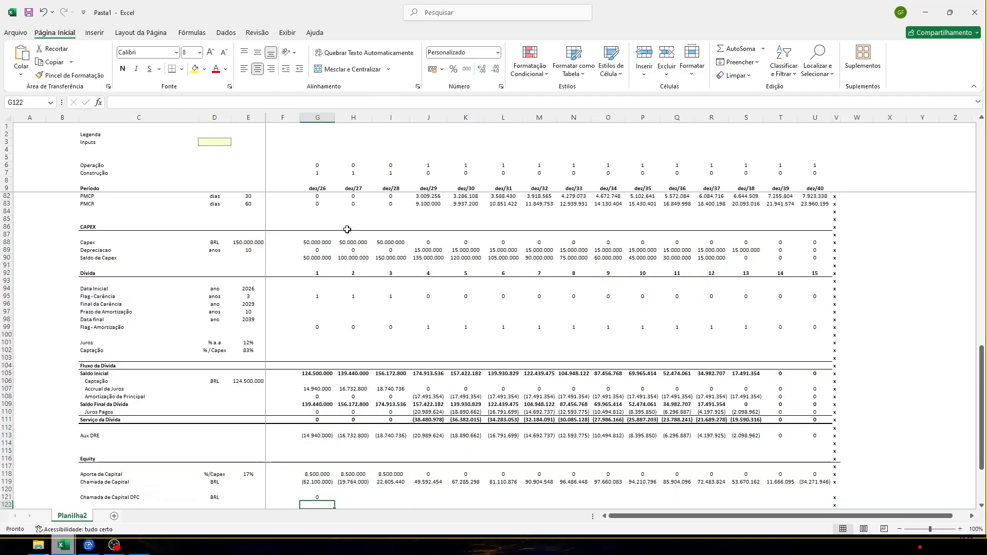
Copy the Chamada de Capital DFC formula from G121 across row 121 and review the calls in I121:T121
key(Up)
scroll(469, 289, down, 4)
key(ctrl+c)
key(ctrl+shift+Right)
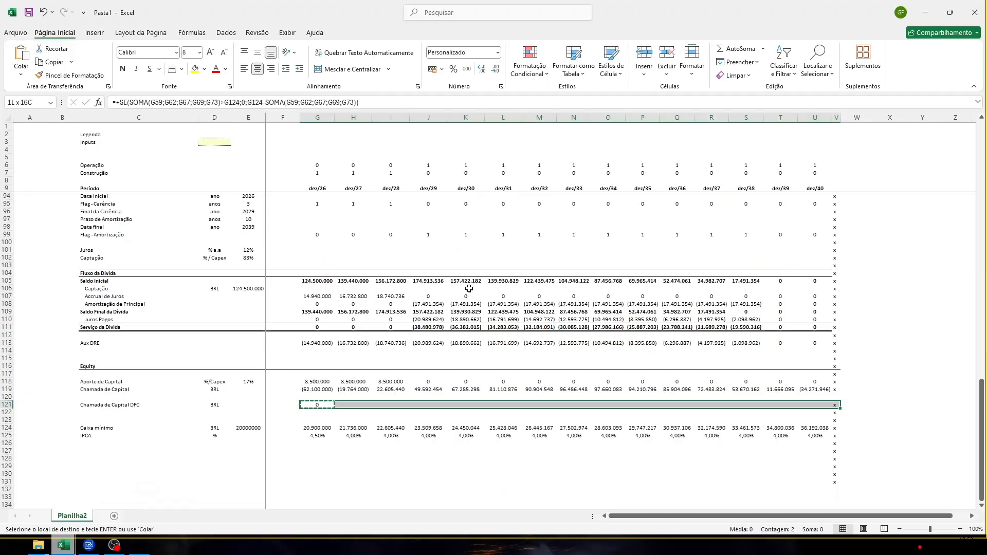
key(Return)
key(Right)
key(Right)
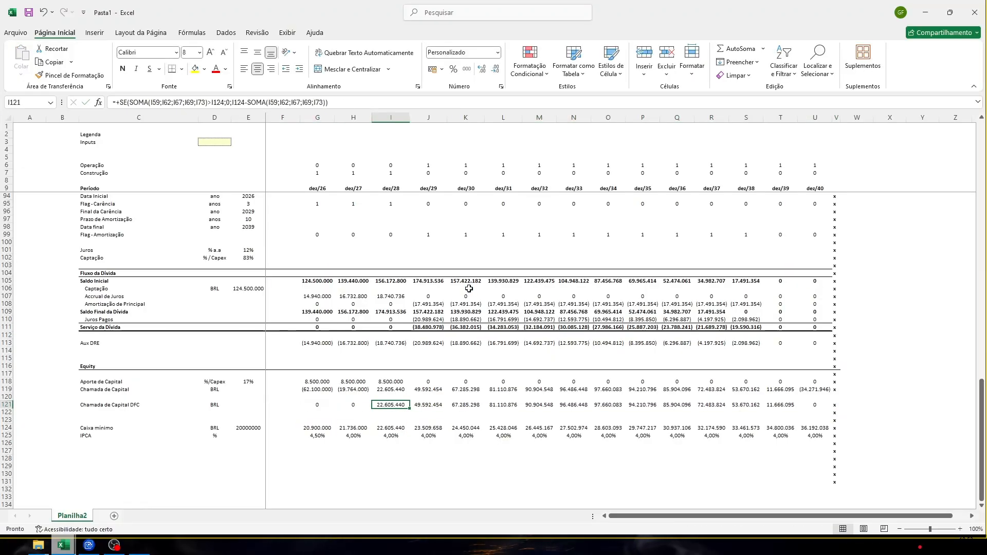
shift+click(780, 404)
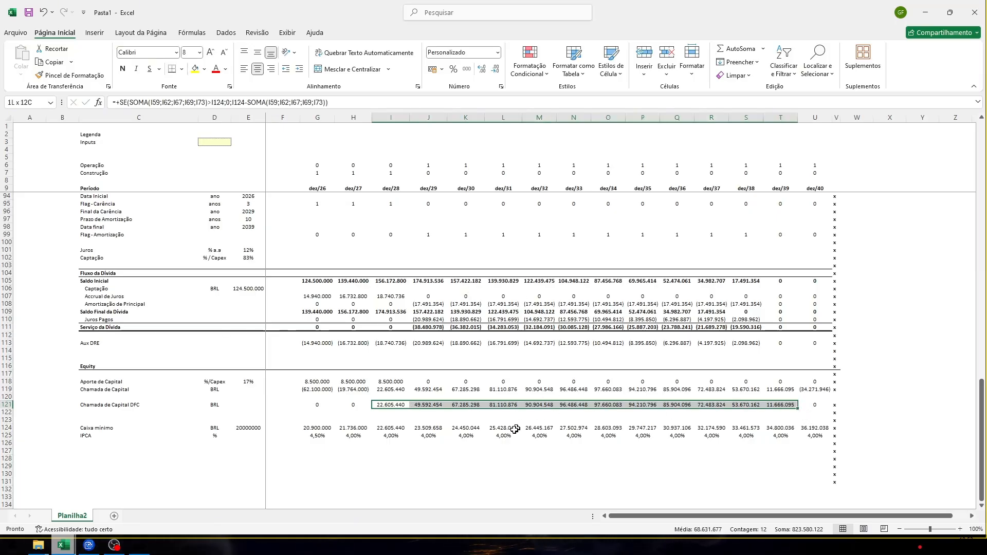
Link the cash flow statement's Chamada de Capital in G70 to the Chamada de Capital DFC value in G121
scroll(418, 434, up, 11)
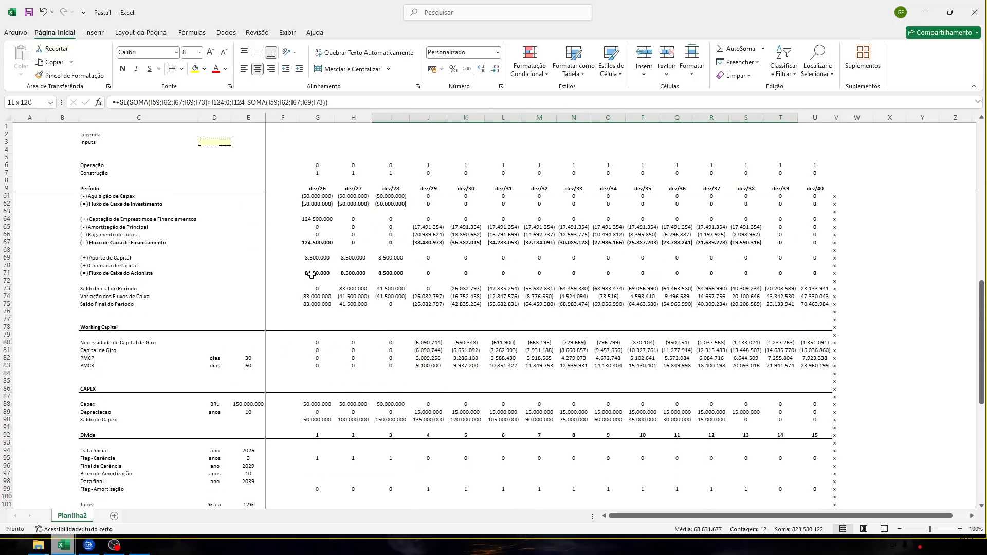
click(318, 265)
text(=)
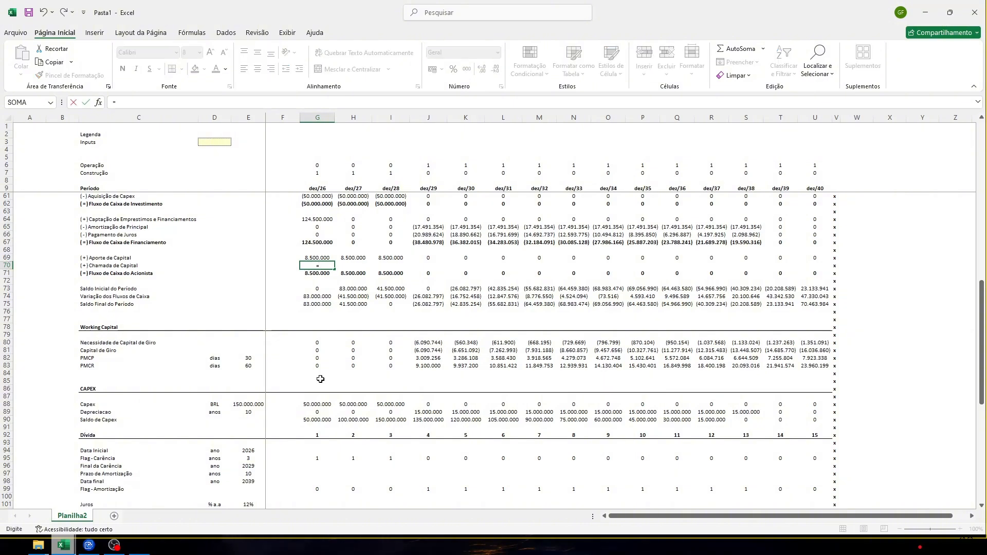
scroll(320, 378, down, 11)
click(317, 405)
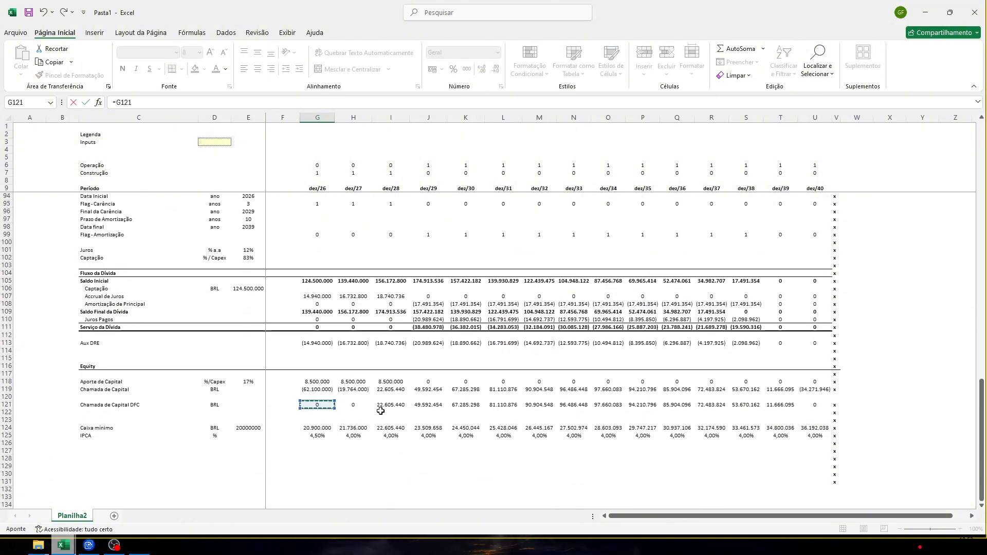
key(ctrl+Return)
Copy the Chamada de Capital link from G70 across row 70 through column U
key(ctrl+c)
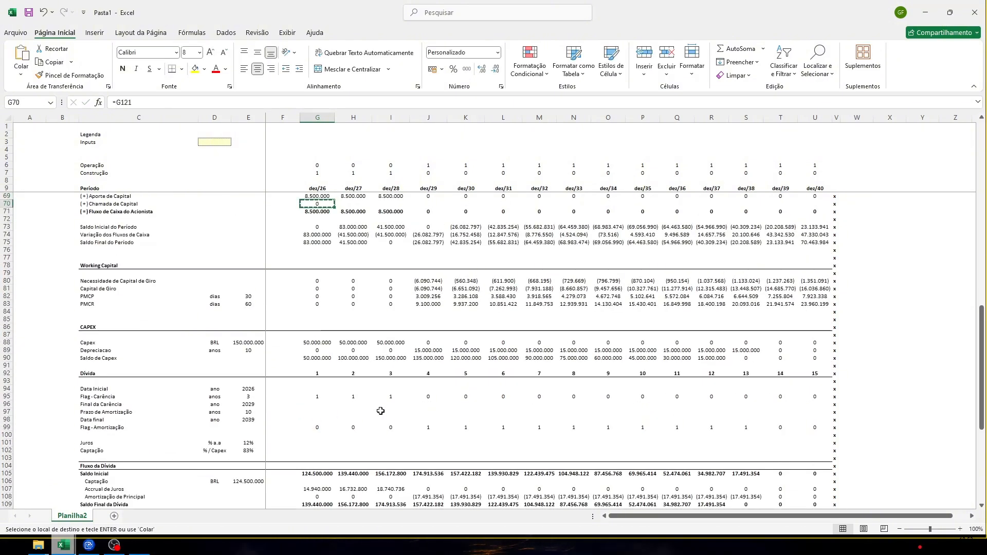
key(ctrl+shift+Right)
key(shift+Left)
key(ctrl+v)
key(Escape)
key(Left)
key(Right)
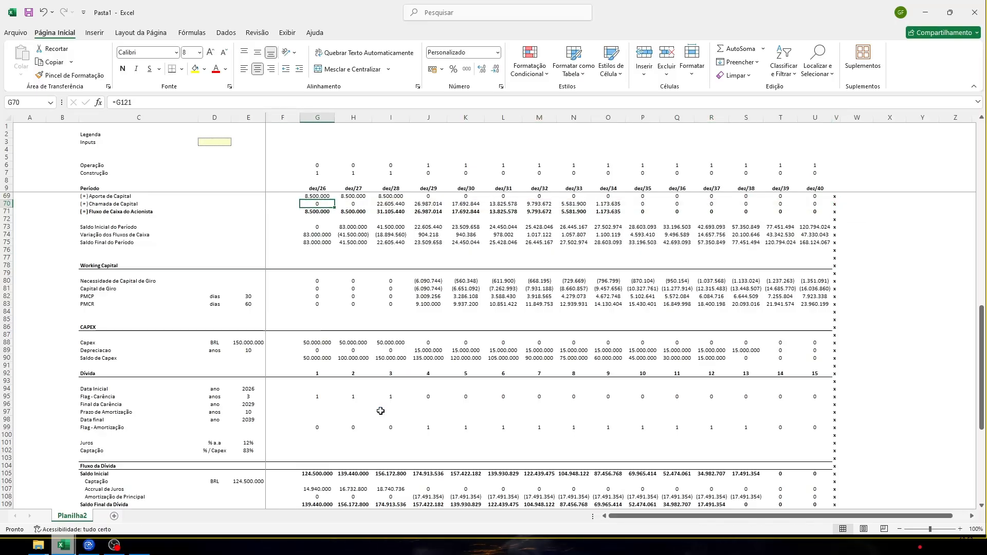
Compare the Saldo Final do Período balances in row 75 with the Equity section's capital calls and Caixa mínimo
scroll(385, 354, up, 2)
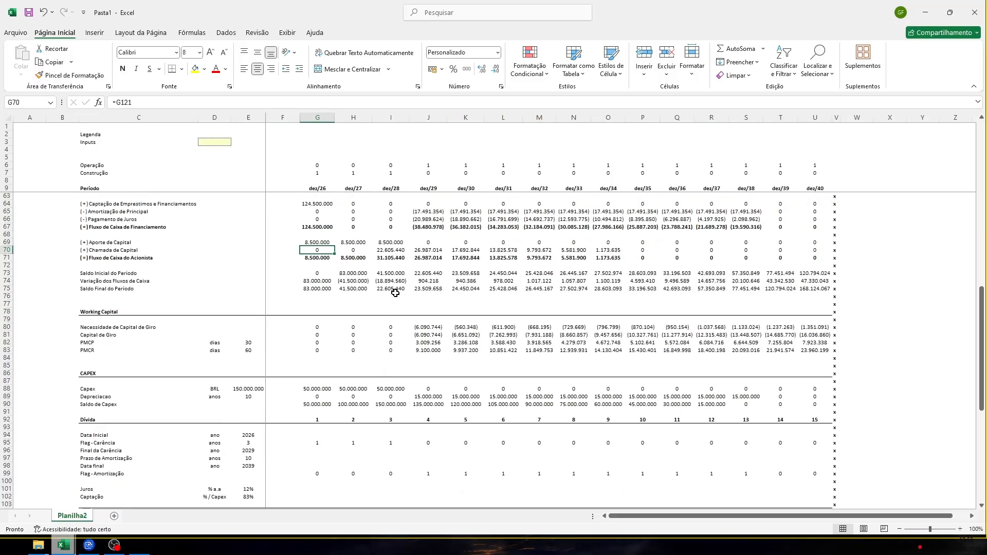
click(316, 287)
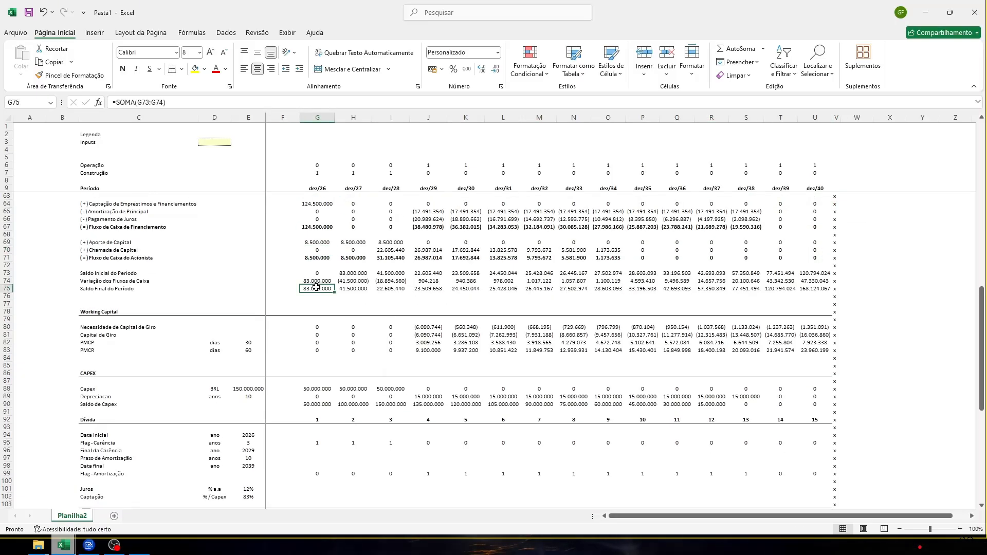
click(388, 289)
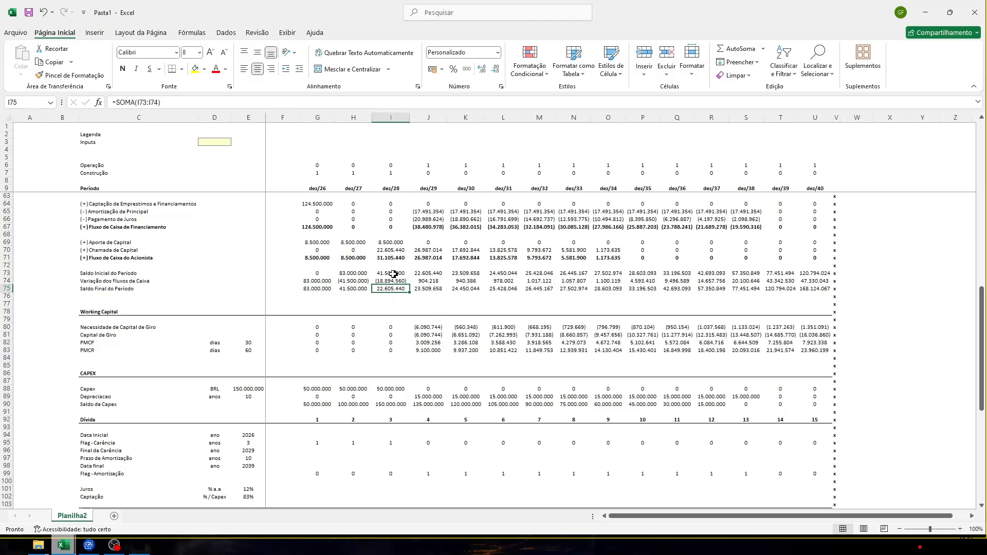
scroll(414, 275, down, 2)
scroll(410, 304, up, 3)
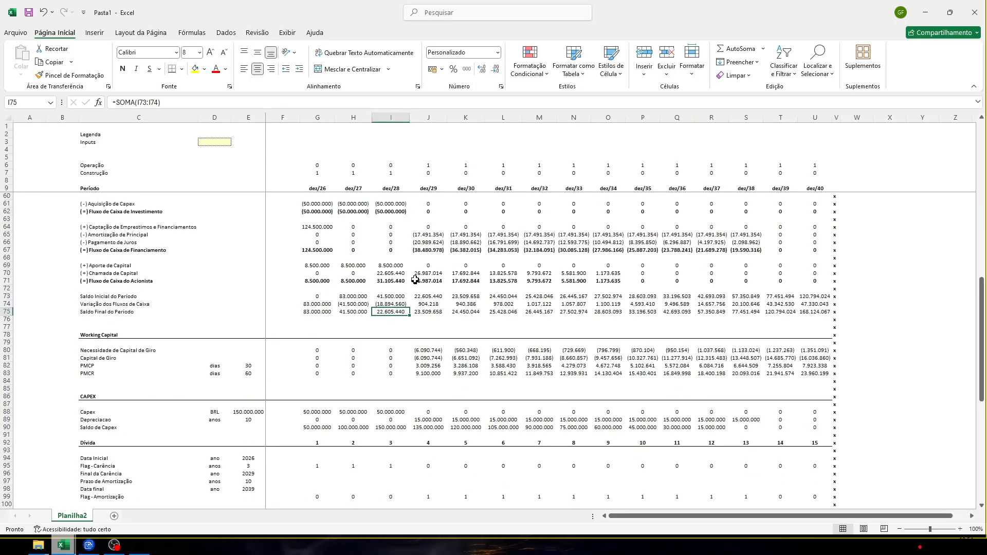
scroll(450, 360, down, 13)
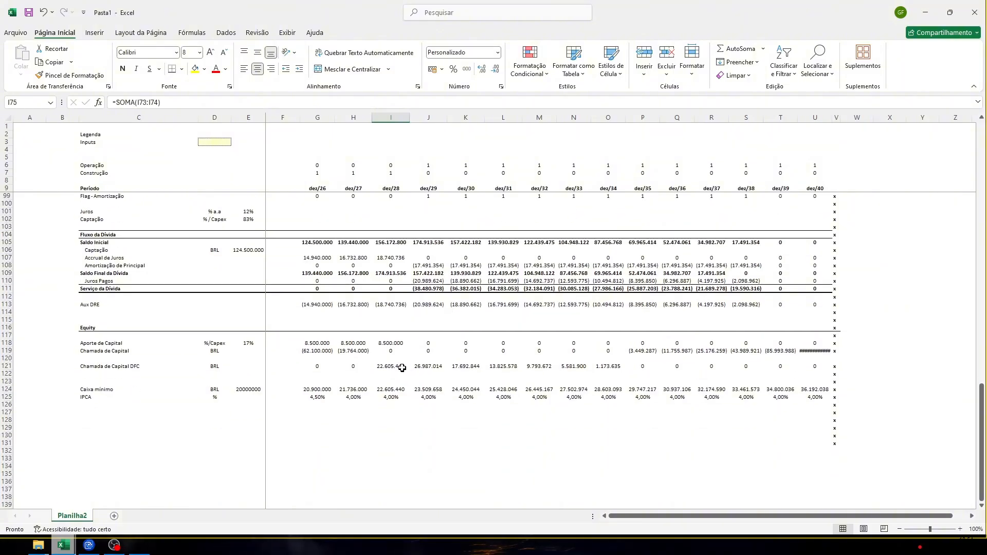
scroll(635, 366, up, 13)
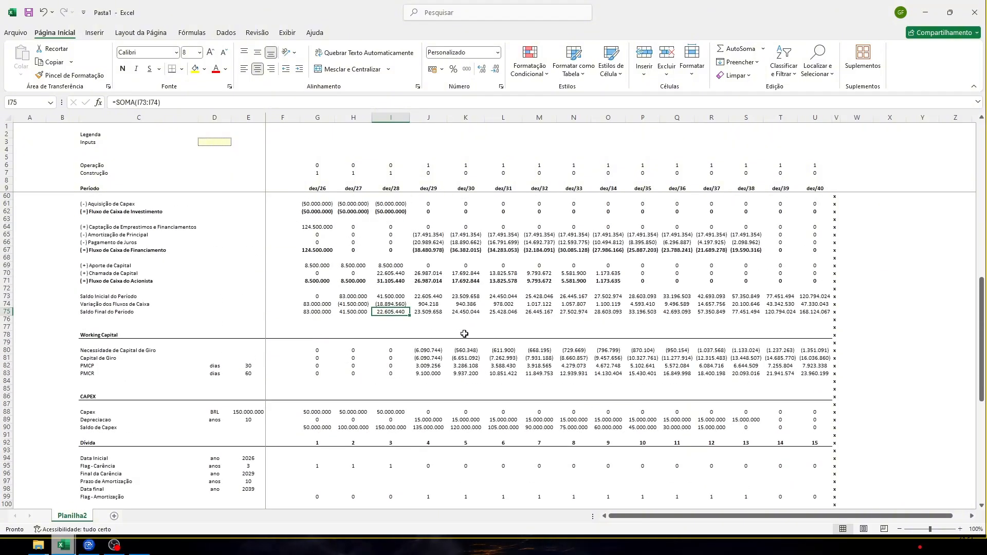
scroll(465, 334, down, 16)
scroll(481, 354, up, 2)
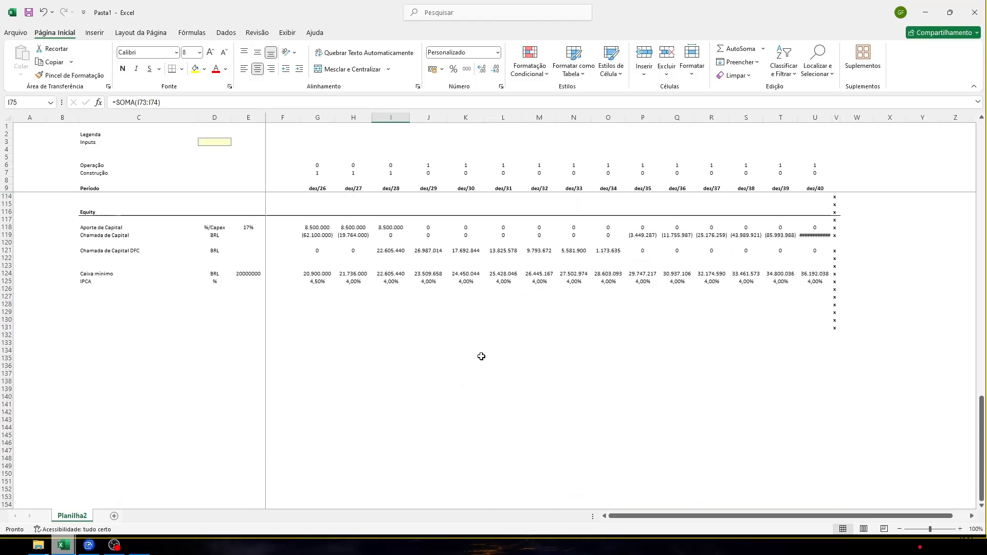
Auto-fit the width of column U and recheck the cash flow statement against the Equity section
double_click(831, 118)
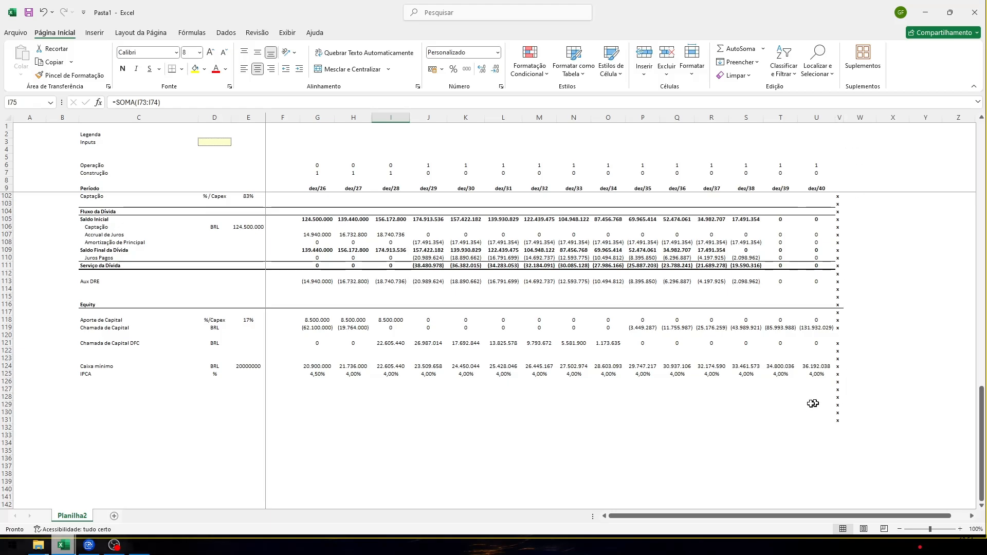
scroll(180, 410, up, 20)
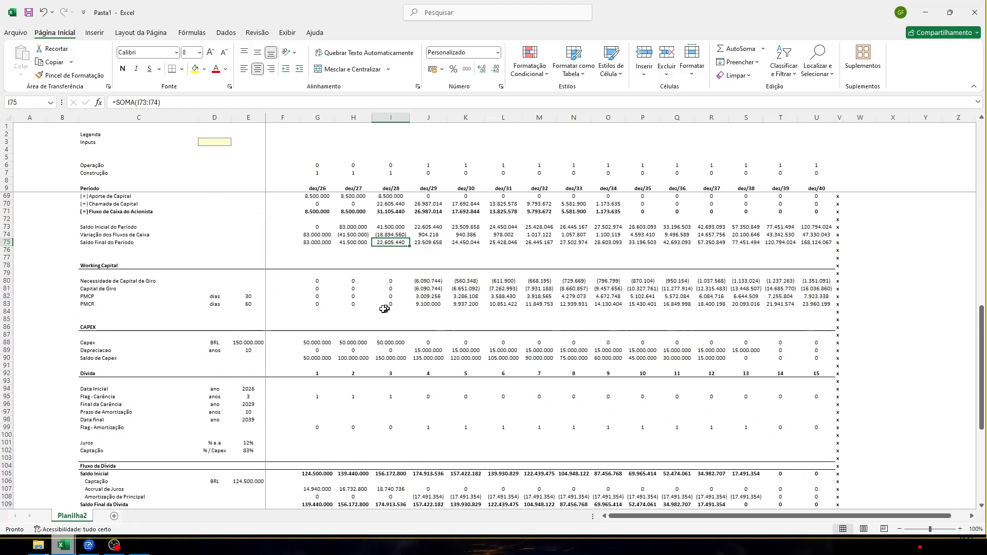
scroll(311, 364, down, 20)
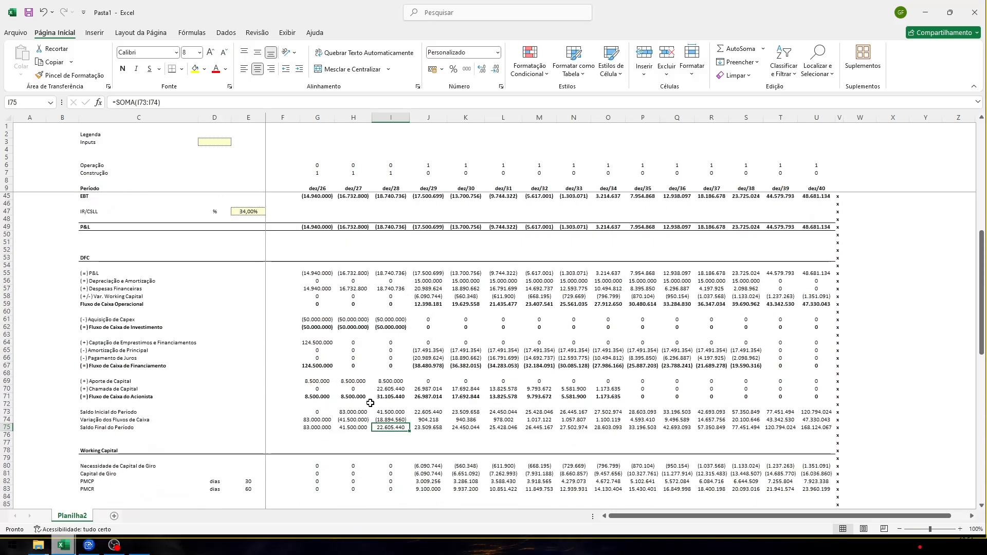
scroll(369, 398, down, 3)
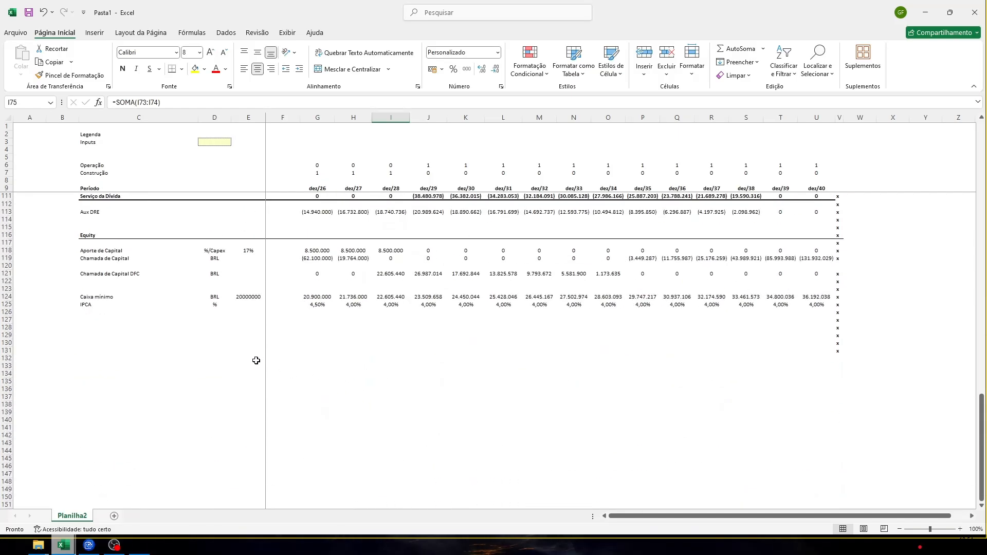
Extend the x end markers in column V from V131 down to V144
key(ctrl+End)
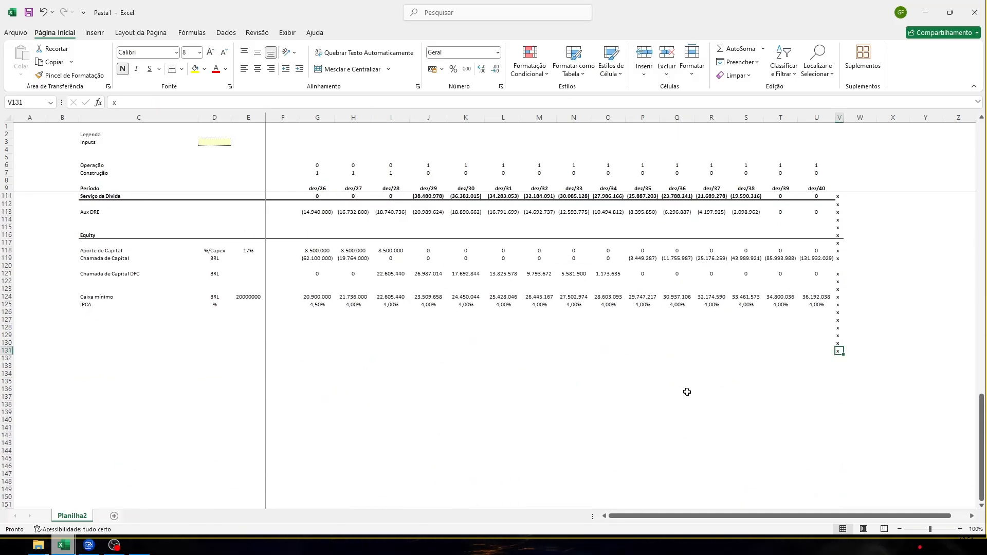
key(shift+Down)
key(shift+Down)
key(shift+Down)
key(shift+Down)
key(shift+Down)
key(shift+Down)
key(shift+Down)
key(shift+Down)
key(shift+Down)
key(shift+Down)
key(shift+Down)
key(shift+Down)
key(shift+Down)
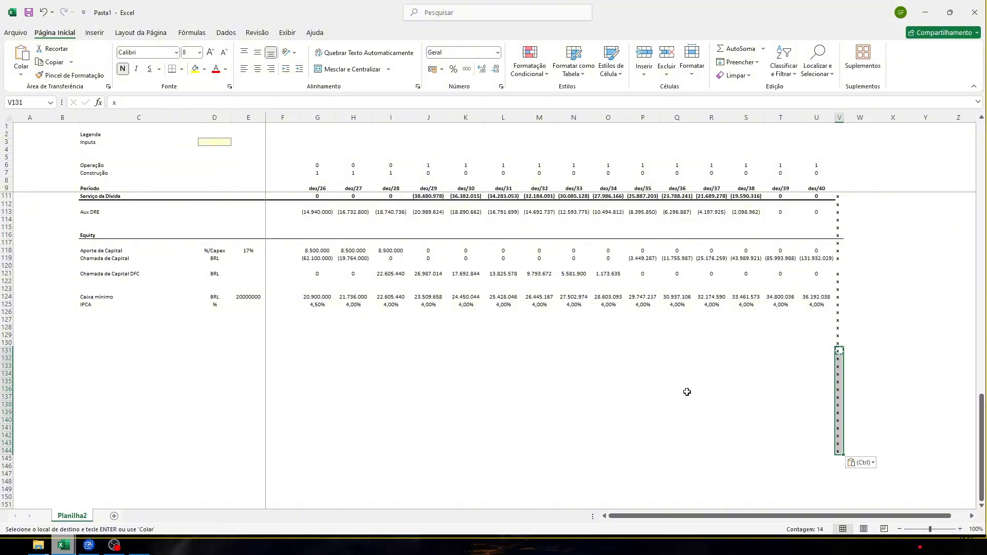
Enter the section title Balanço Patrimonial in C129, below the Equity section
click(100, 342)
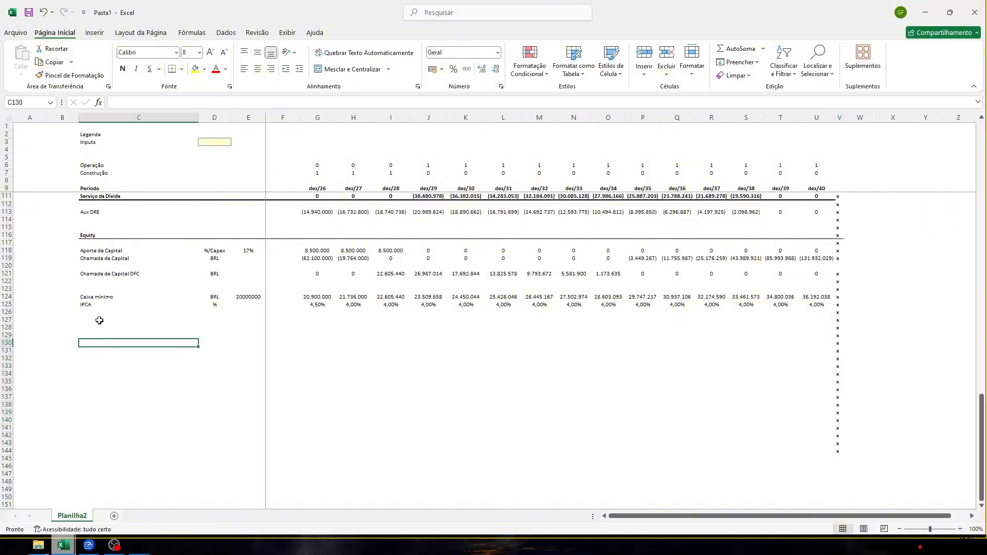
key(Up)
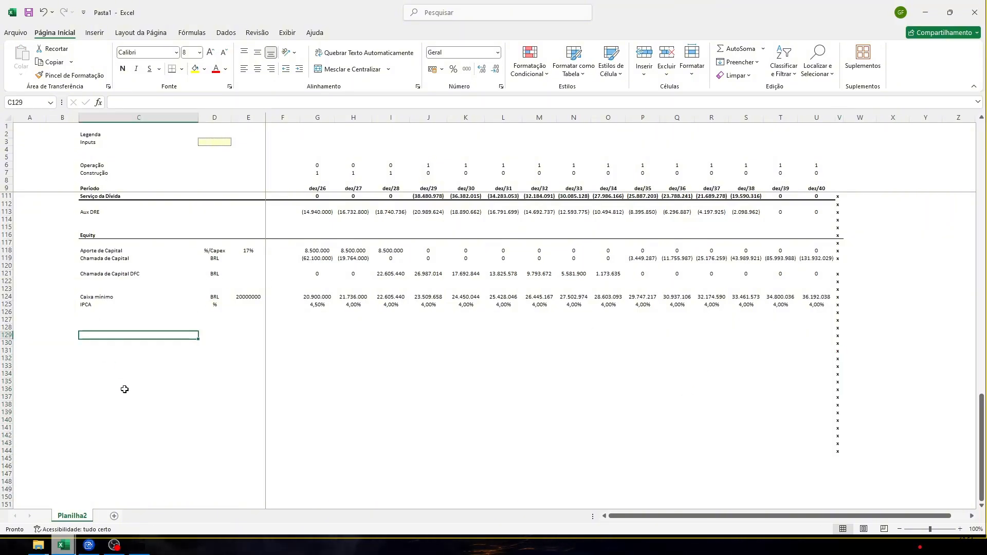
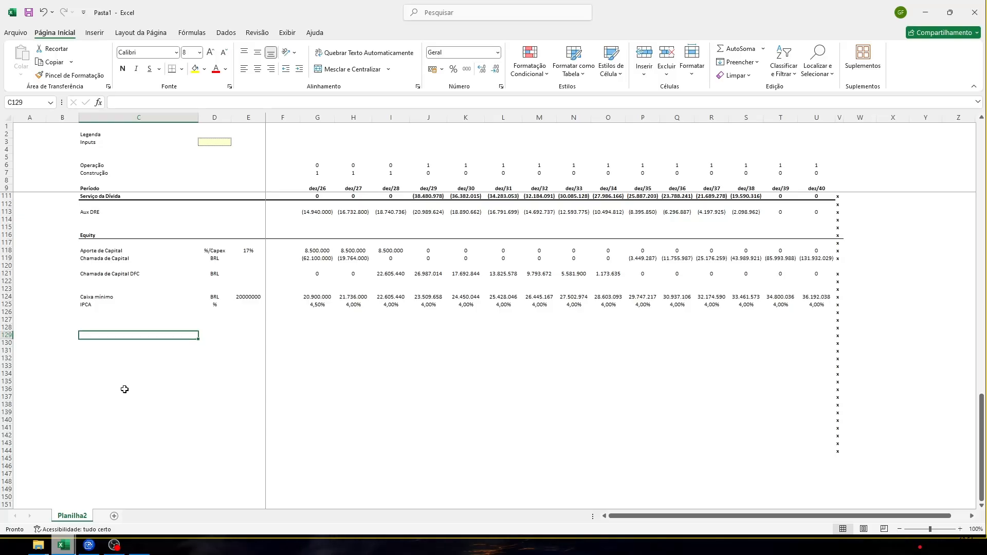
scroll(149, 348, up, 20)
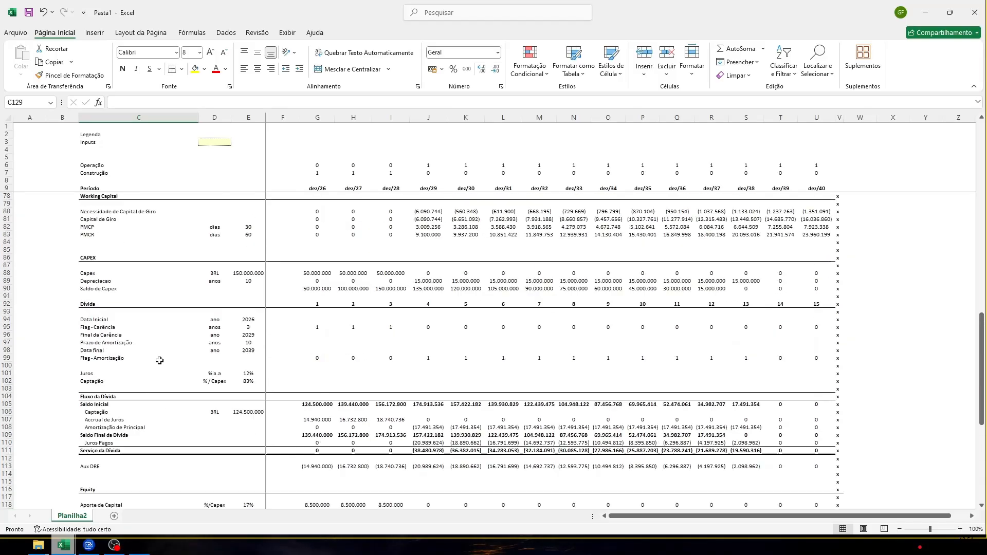
scroll(151, 322, up, 4)
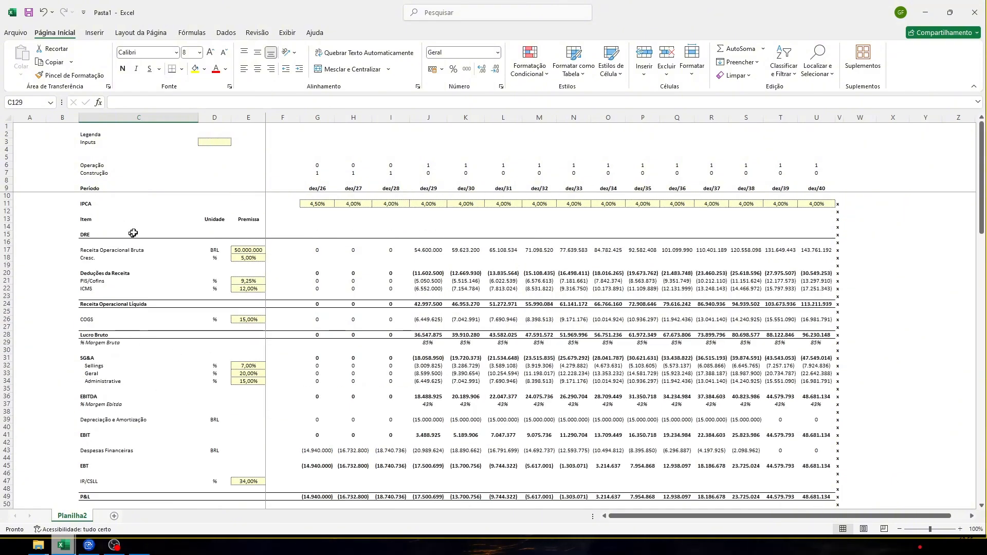
scroll(298, 433, down, 20)
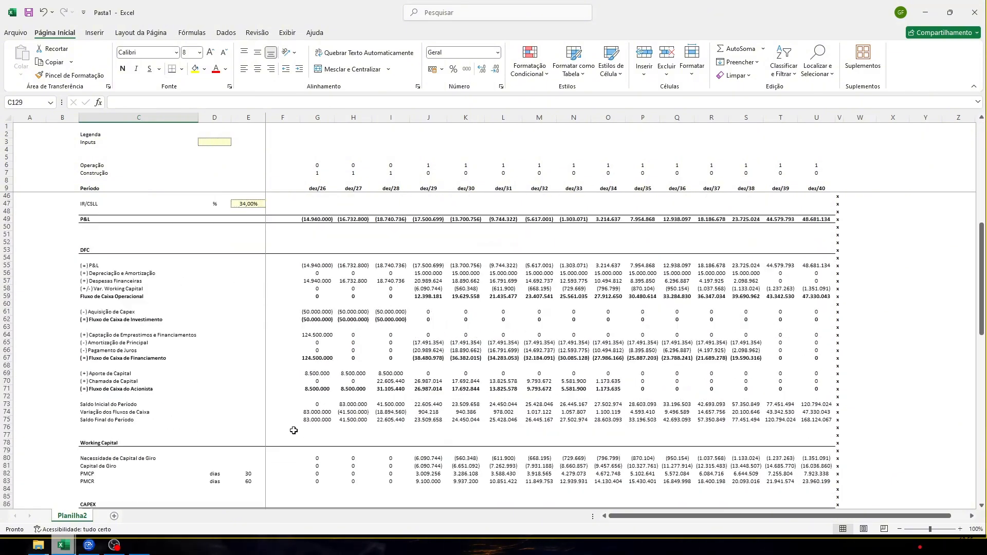
scroll(293, 433, up, 3)
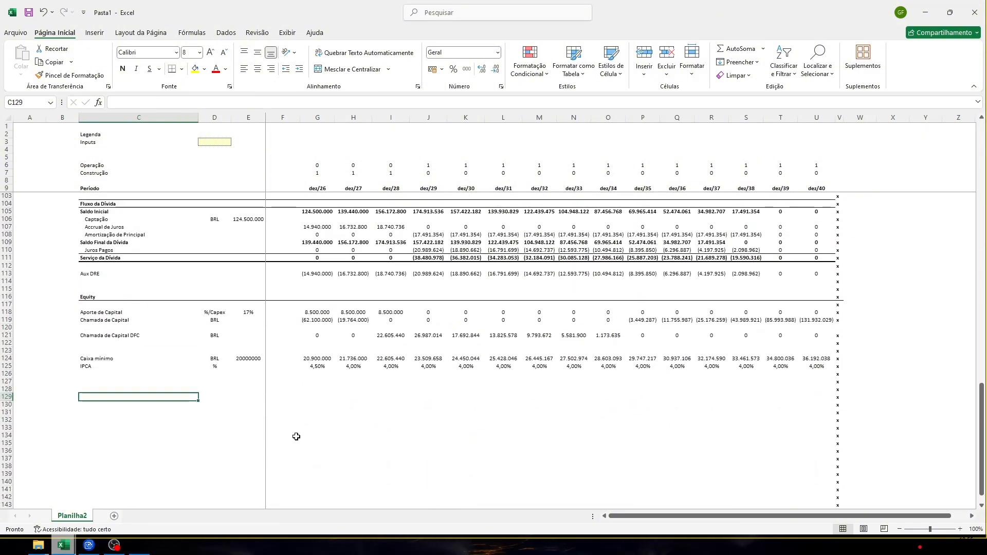
text(BP)
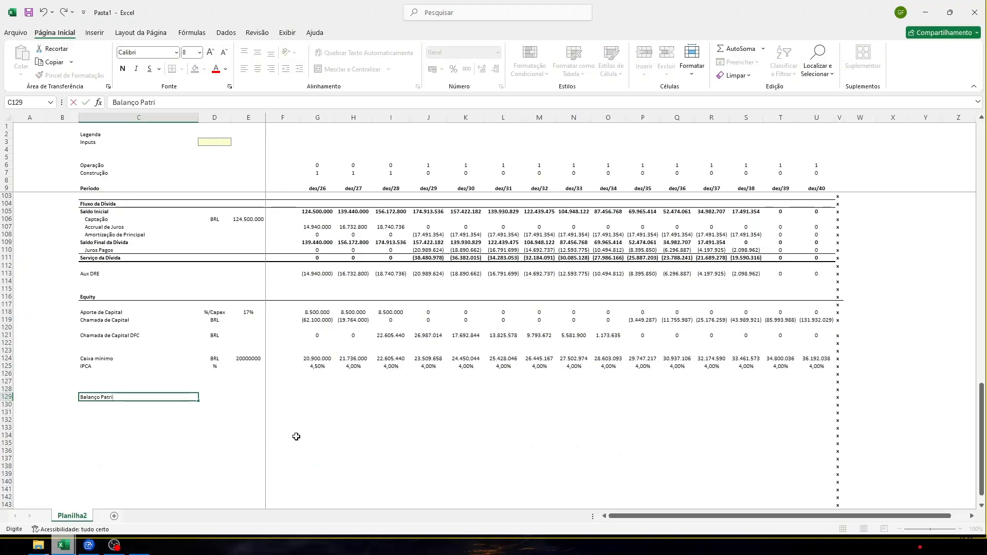
key(BackSpace)
text(nial)
key(Return)
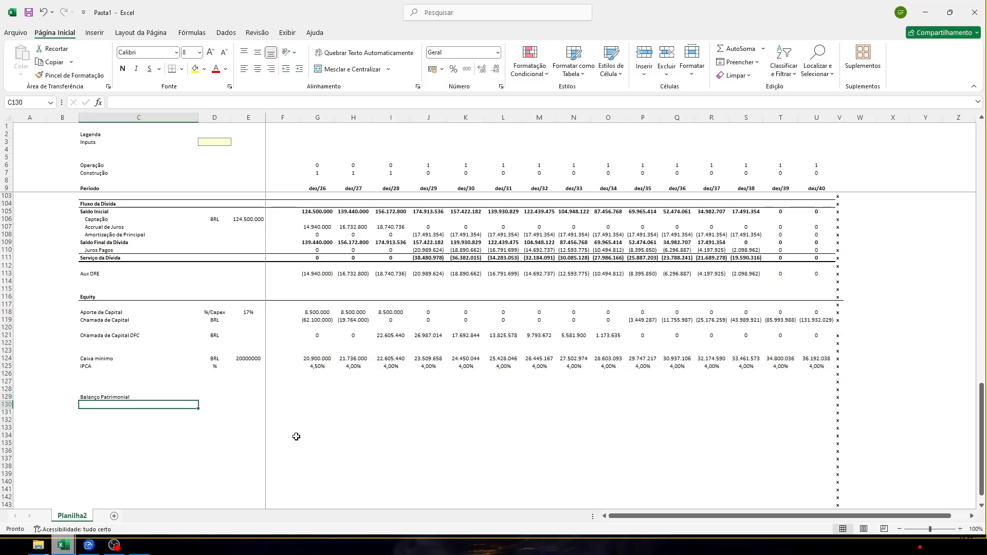
Format the Balanço Patrimonial title row C129:U129 in bold with a bottom border
key(Up)
key(shift+space)
key(Down)
key(Up)
key(ctrl+shift+Right)
key(shift+Left)
key(ctrl+n)
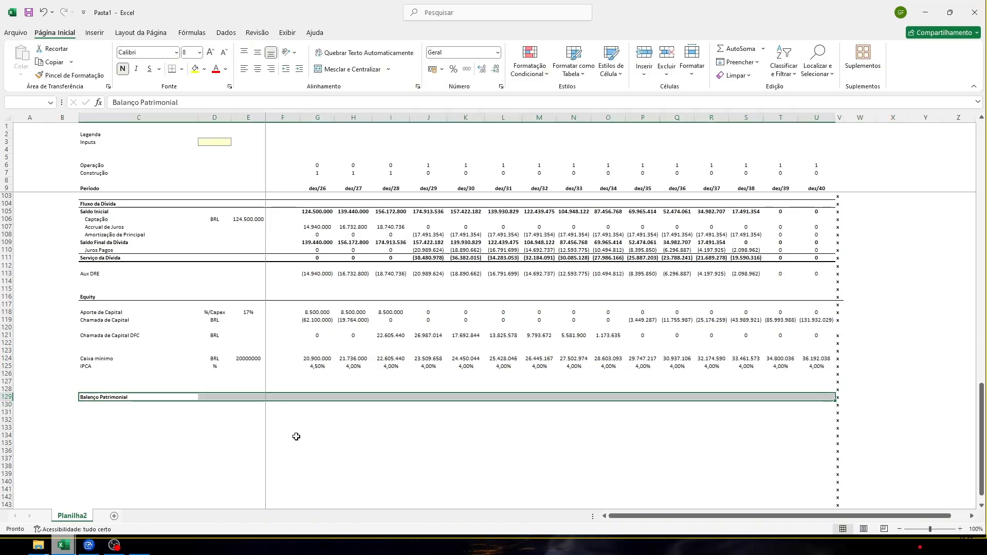
key(alt)
key(c)
key(b)
key(o)
Enter the heading Ativo in C131 and make its row bold
key(Left)
key(Down)
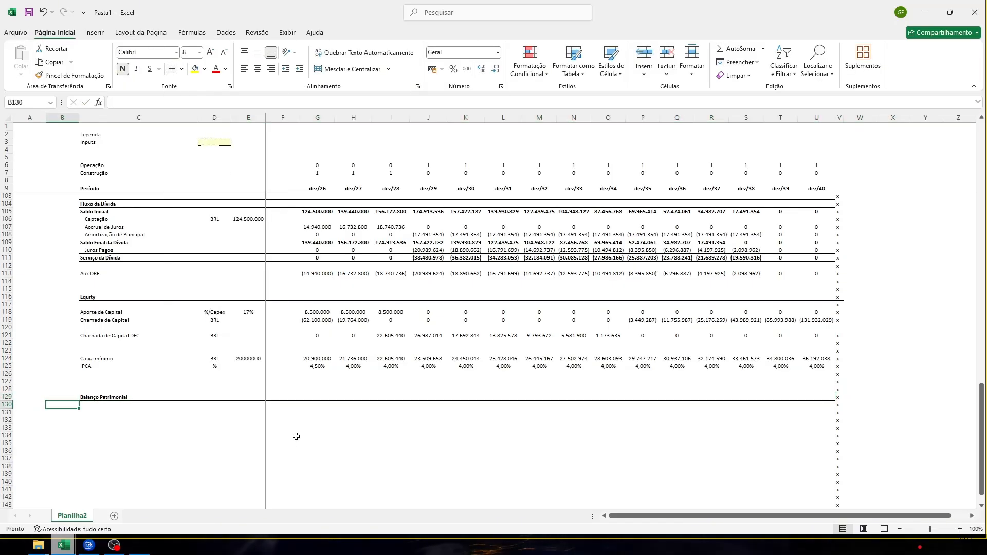
key(Down)
key(Right)
text(At)
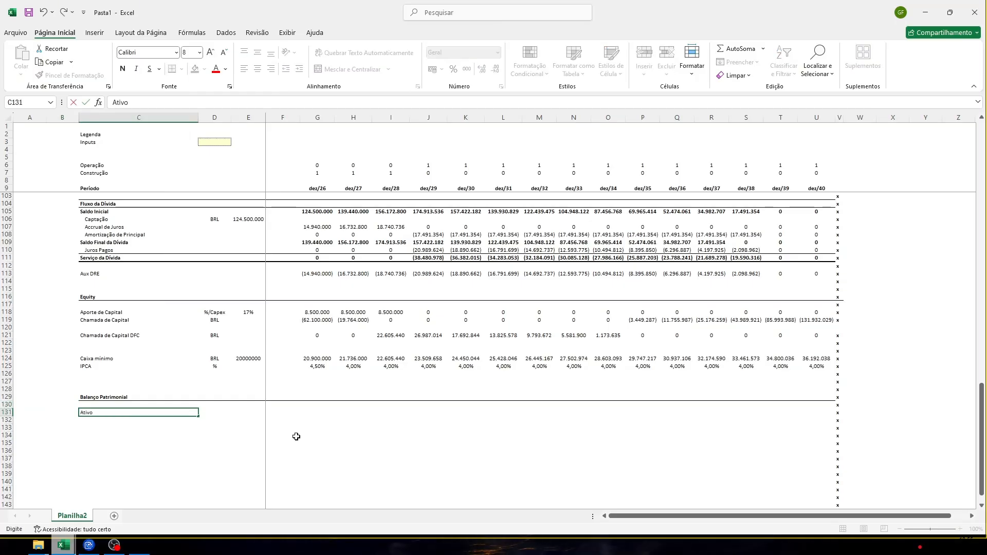
key(Return)
key(Up)
key(shift+space)
key(ctrl+n)
key(Left)
key(Right)
key(Down)
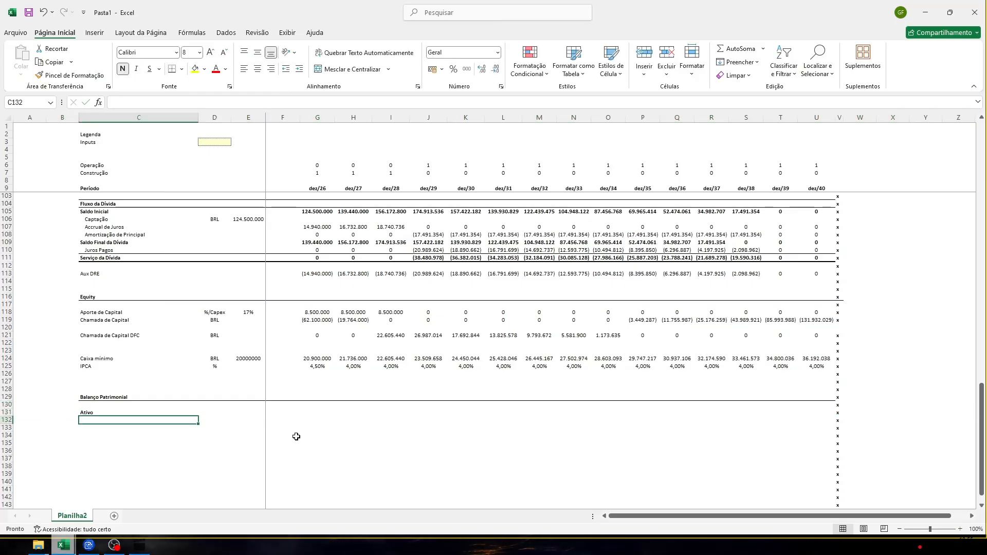
Enter the asset line labels Caixa, Contas a receber and Imobilizado Líquido in C132:C134, beneath the Ativo heading
text(Cai)
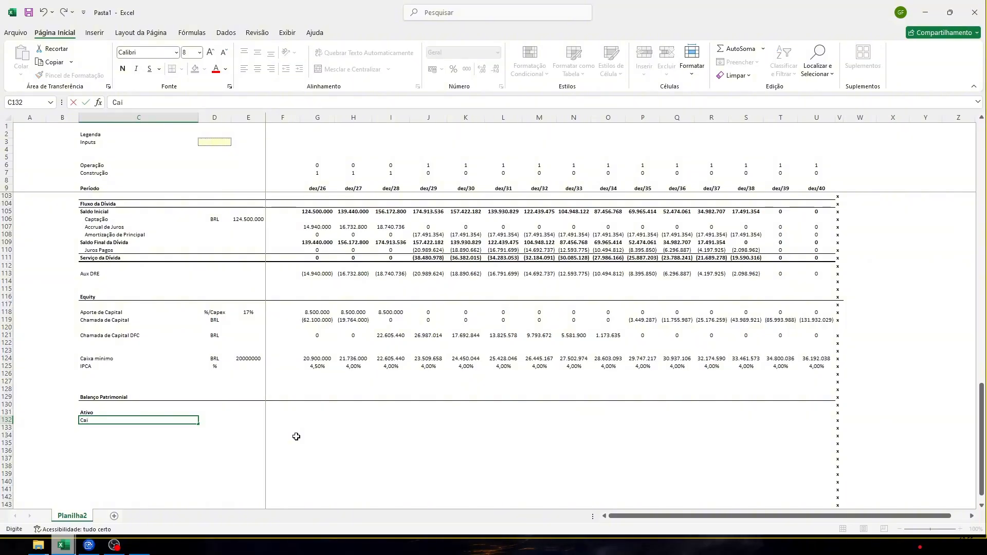
text(xa)
key(Return)
text(Contas a)
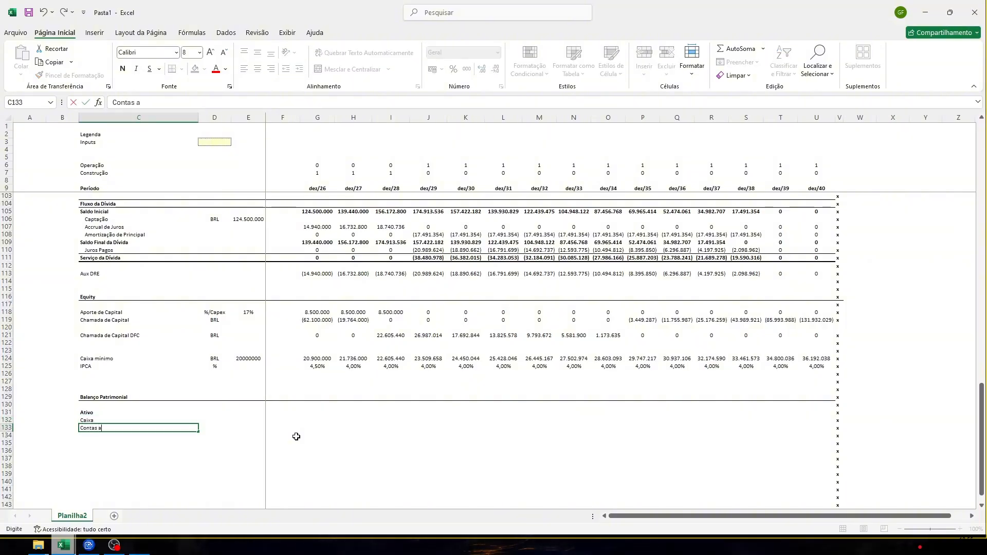
text( receber)
key(Return)
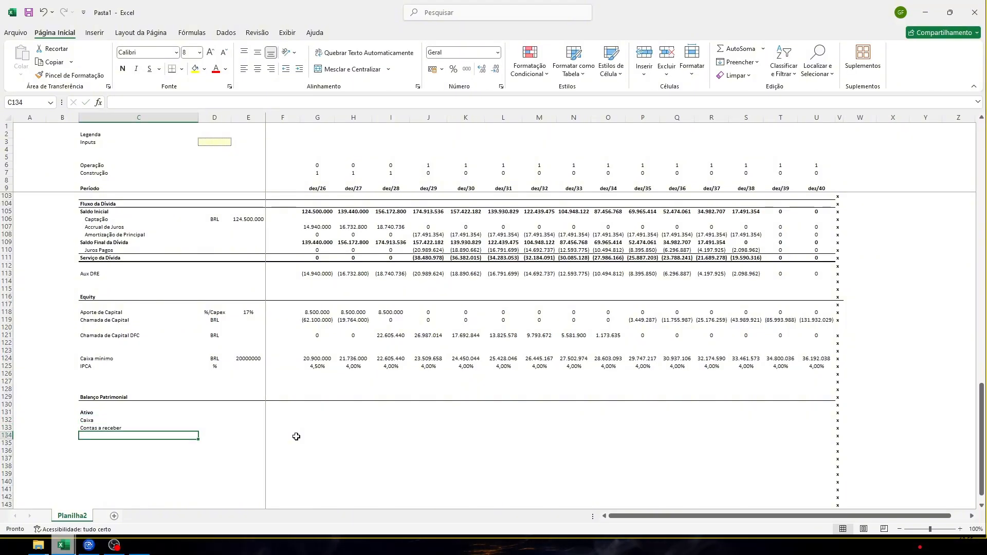
text(Imobilizado Líquido)
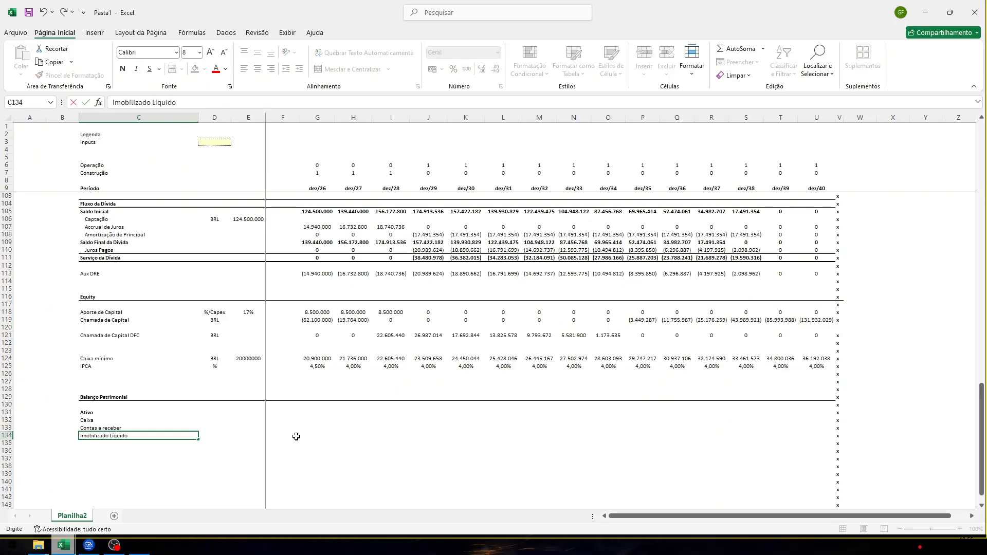
key(ctrl+Return)
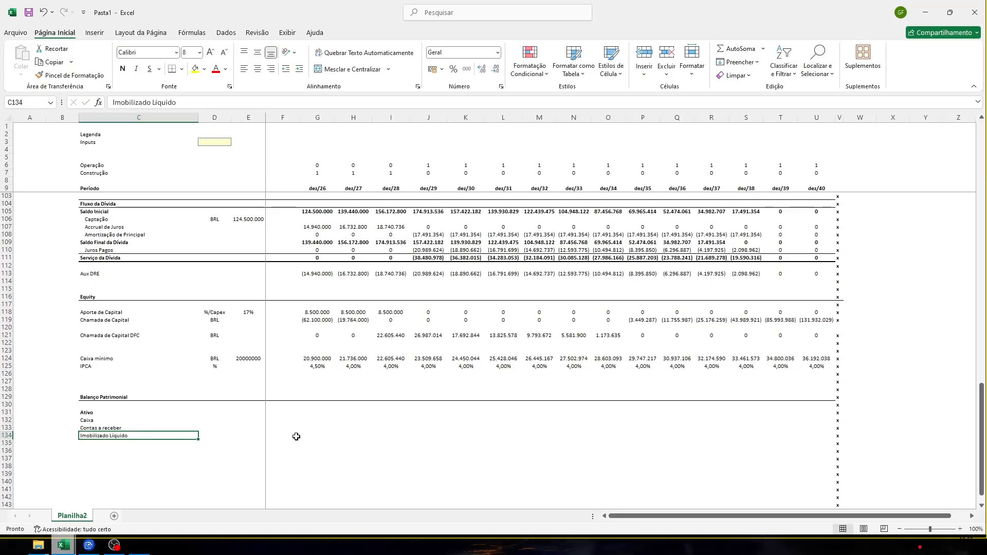
Enter the heading Passivo in C136, one row below the asset lines, and make it bold
scroll(296, 422, down, 3)
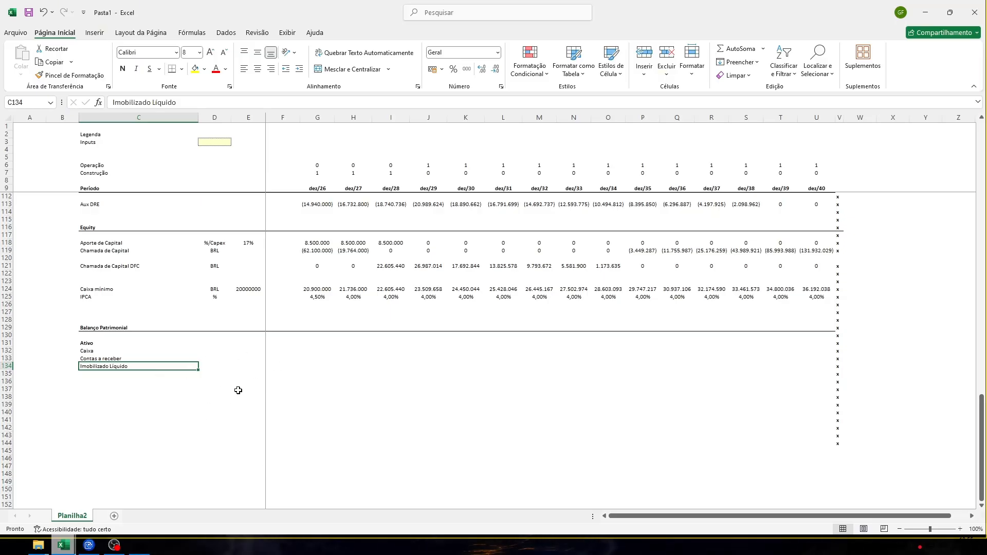
scroll(191, 410, up, 4)
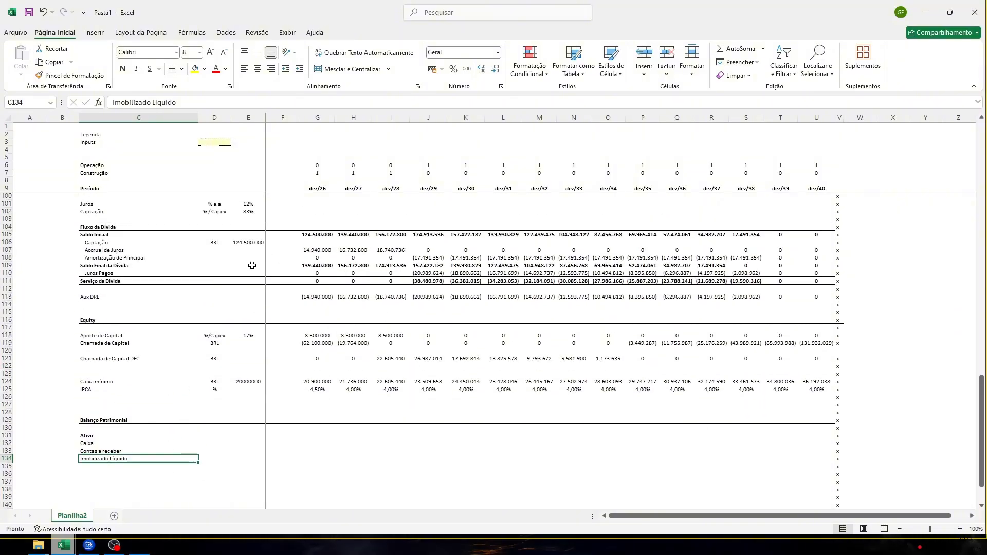
scroll(364, 341, up, 12)
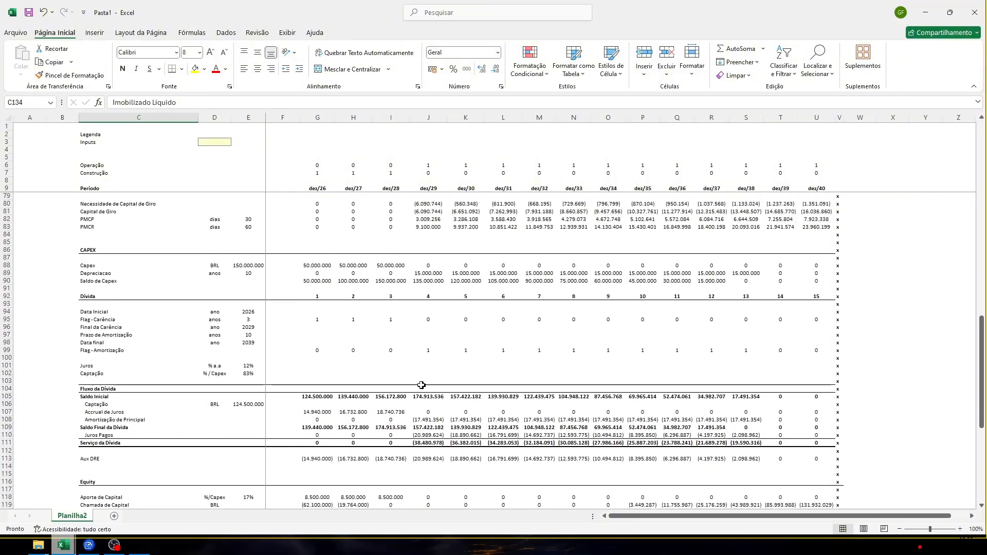
scroll(358, 368, down, 16)
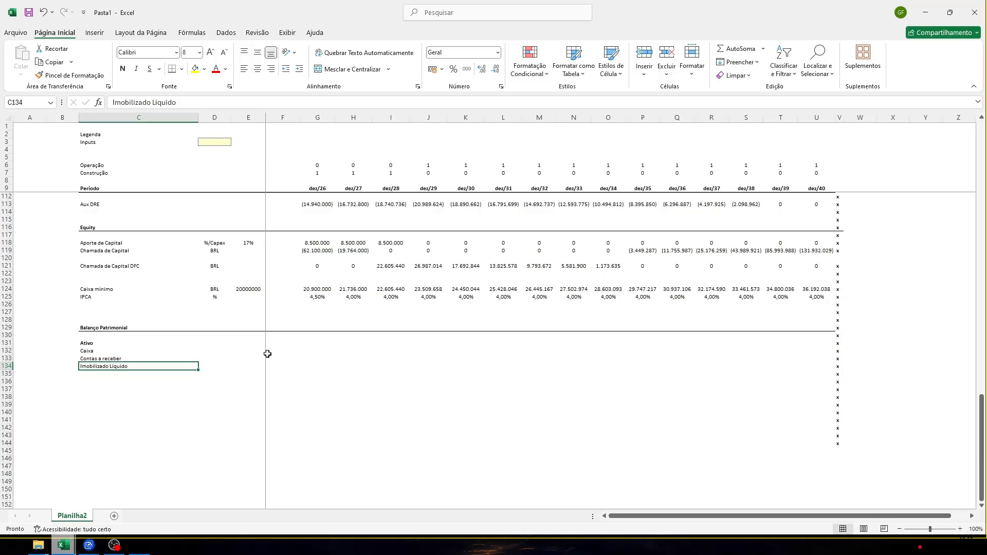
key(Down)
key(Down)
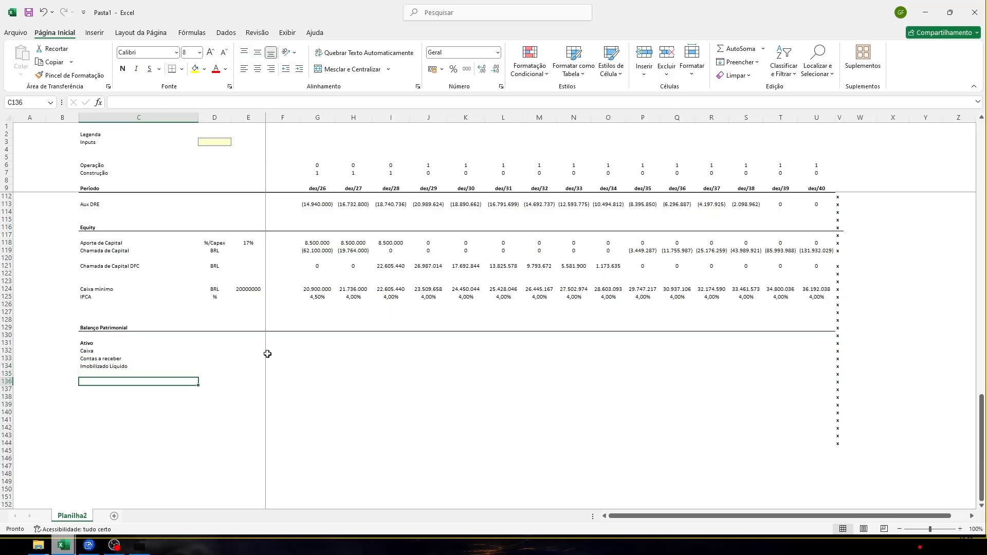
text(Passivo)
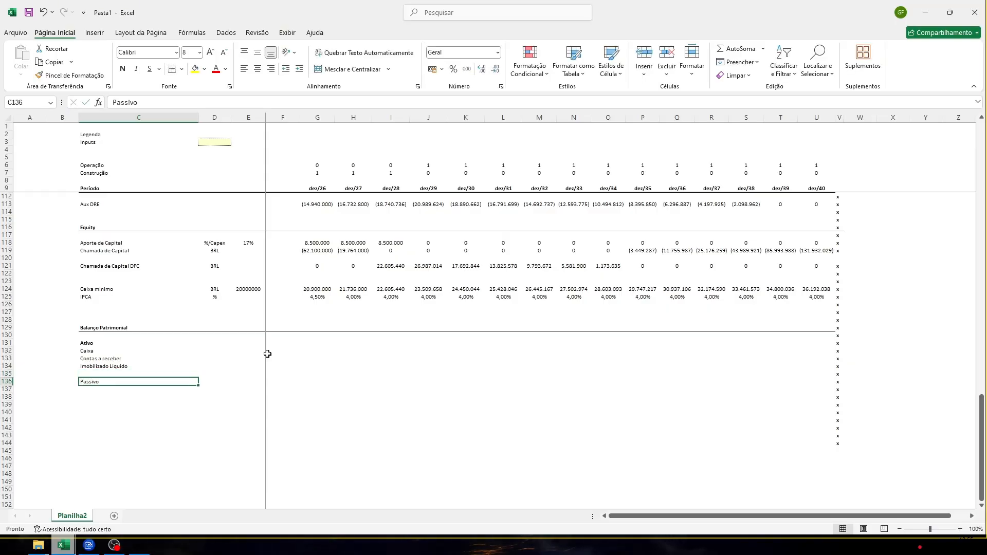
key(ctrl+n)
key(Down)
Enter the liability line labels Empréstimos e Financiamentos in C137 and Contas a pagar in C138
text(E)
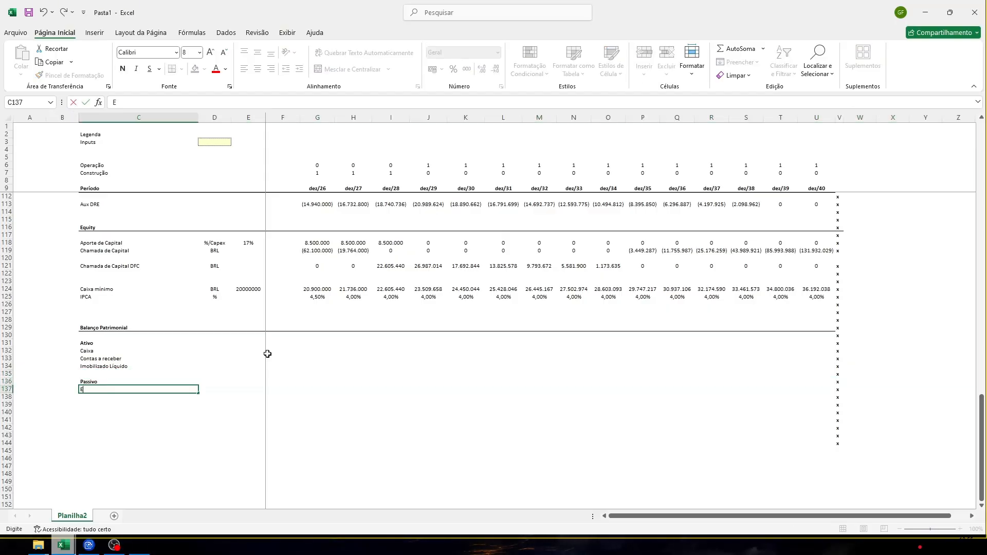
text(mpré)
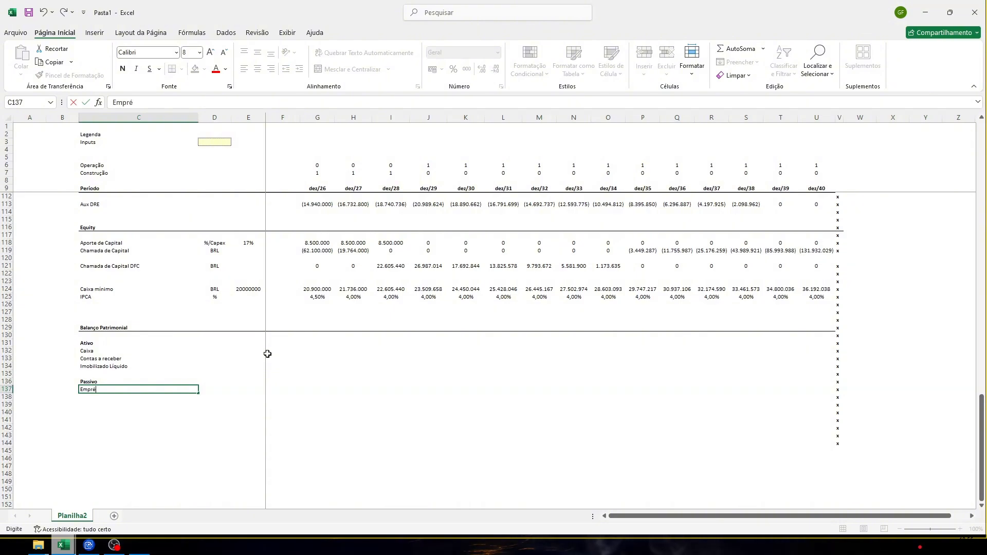
text(stimos e Financ)
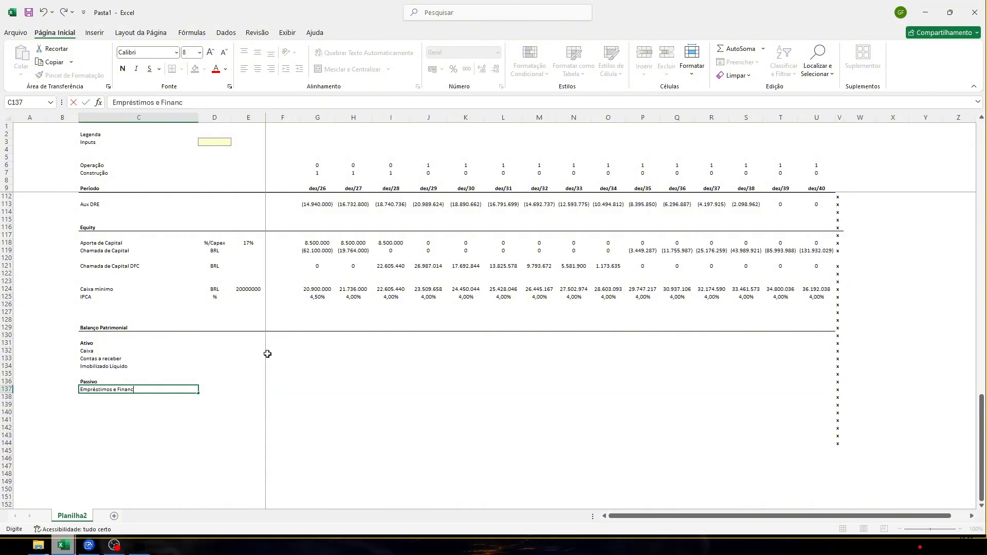
text(iamentos)
key(Return)
text(C)
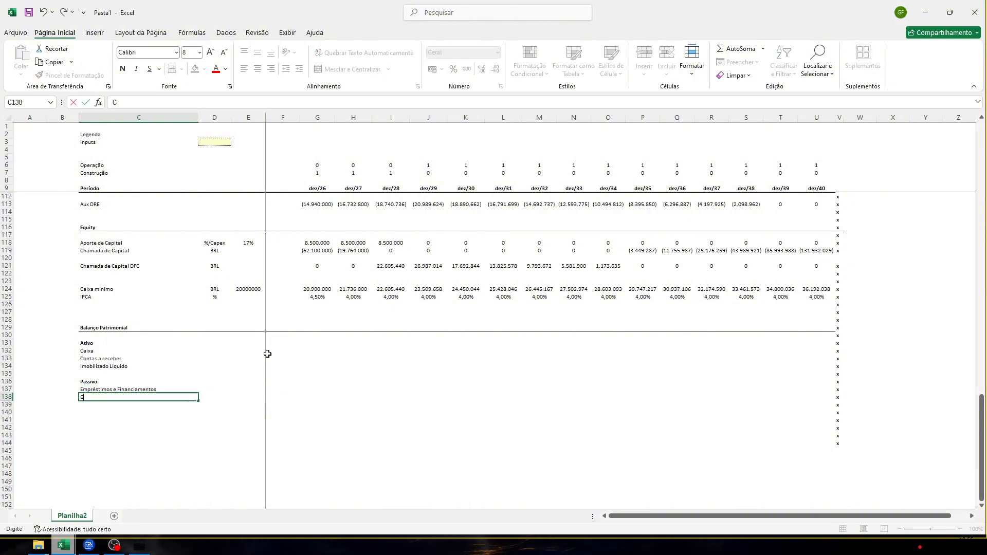
text(ontas a pagar)
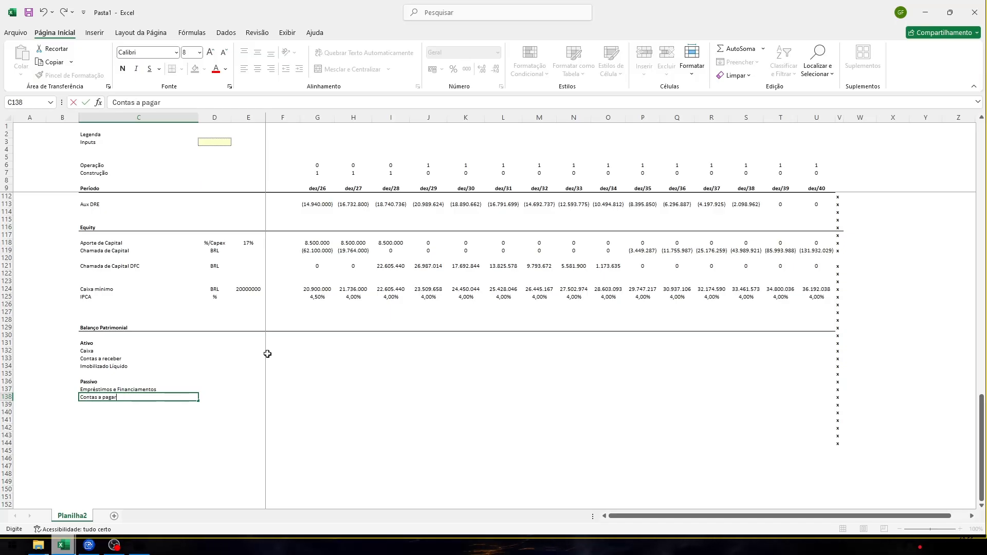
key(Return)
key(Return)
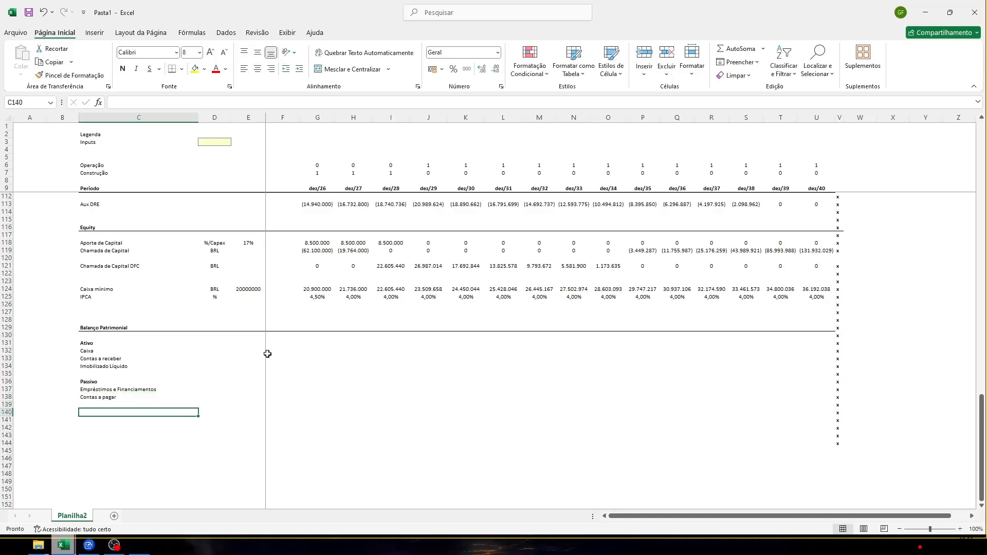
Enter the heading Patrimonio Líquido in C140 and the line label Capital Social in C141
text(Patrim)
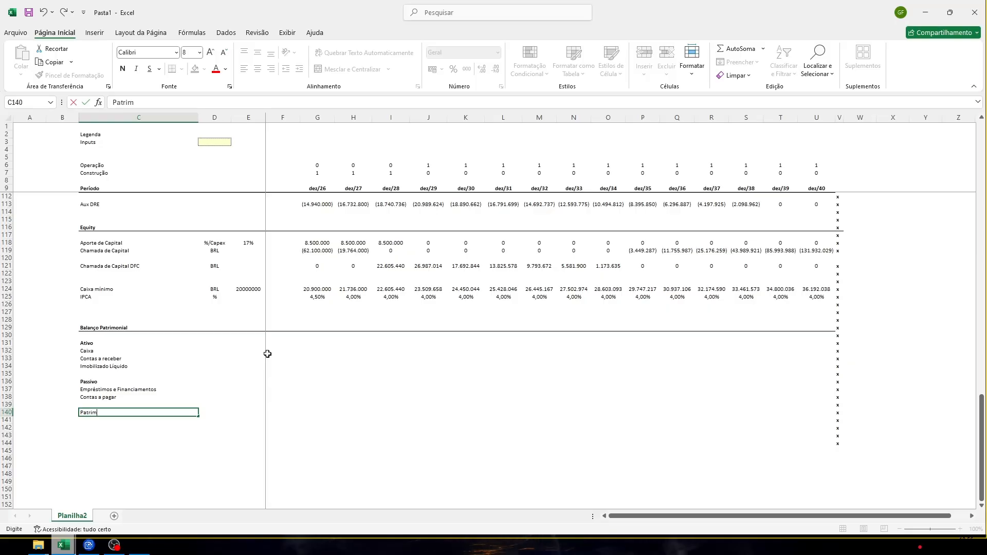
text(onio Liqui)
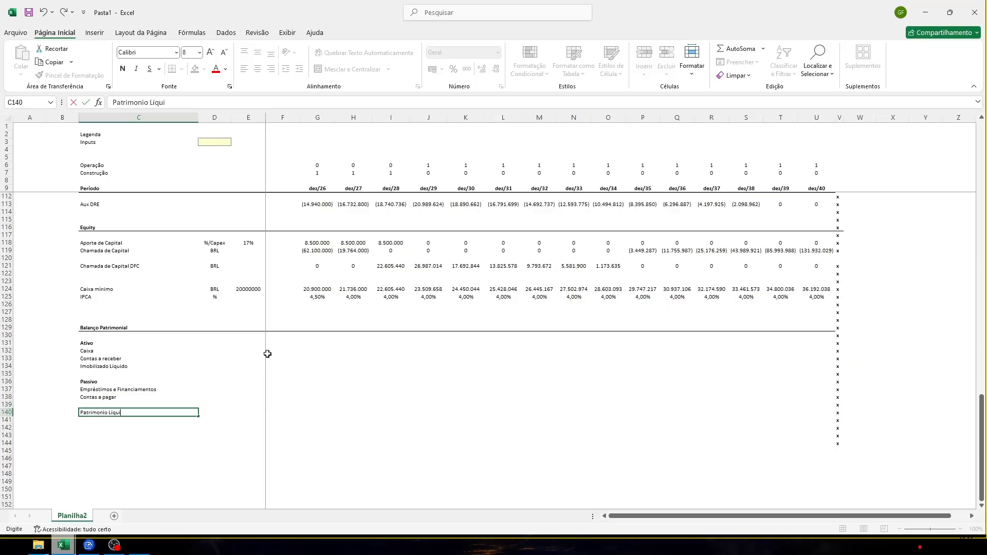
text(do)
key(Return)
text(Aporte)
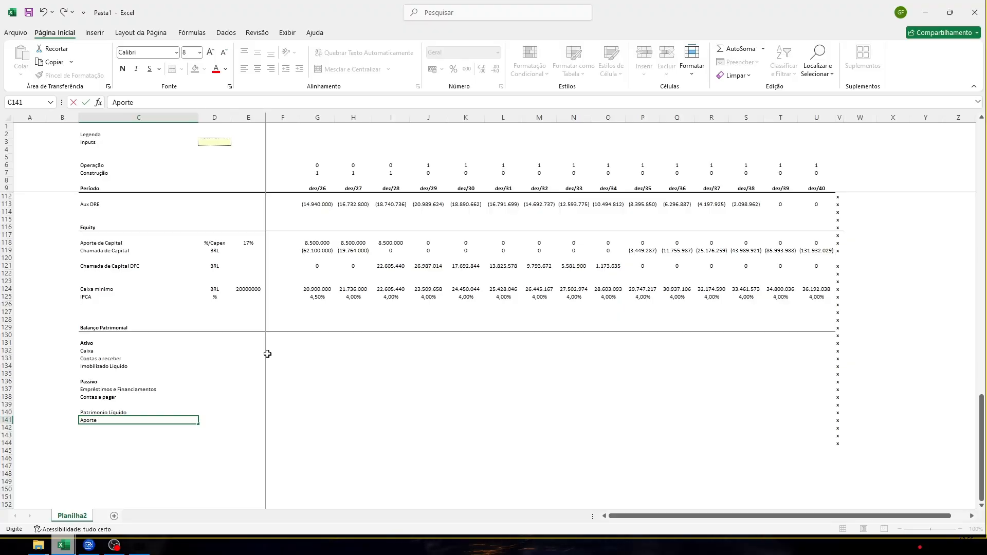
key(Escape)
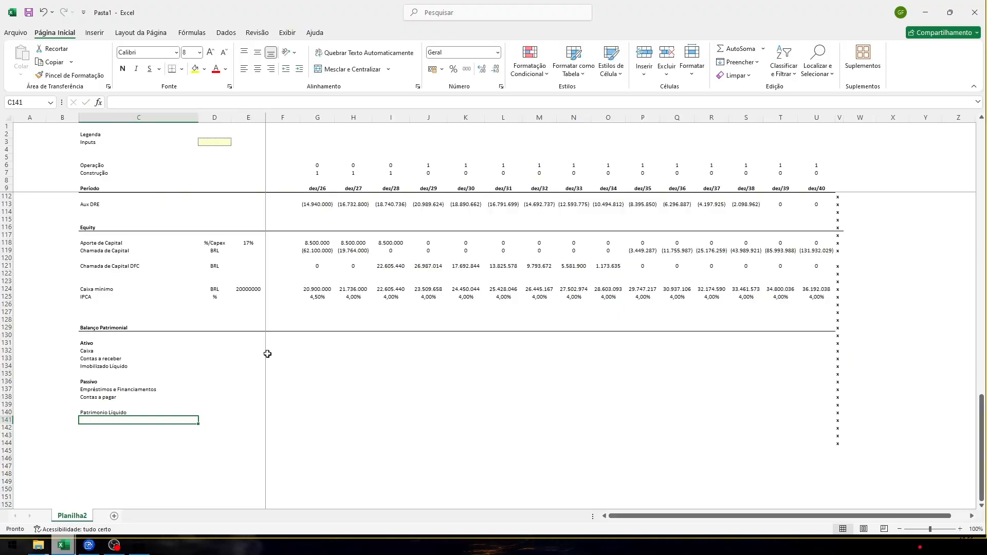
text(E)
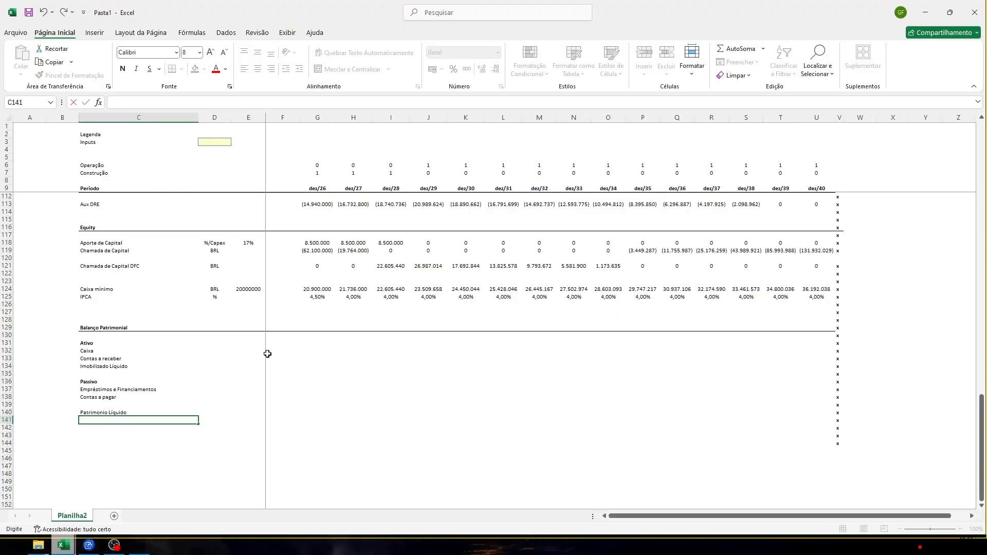
key(BackSpace)
text(Capital Social)
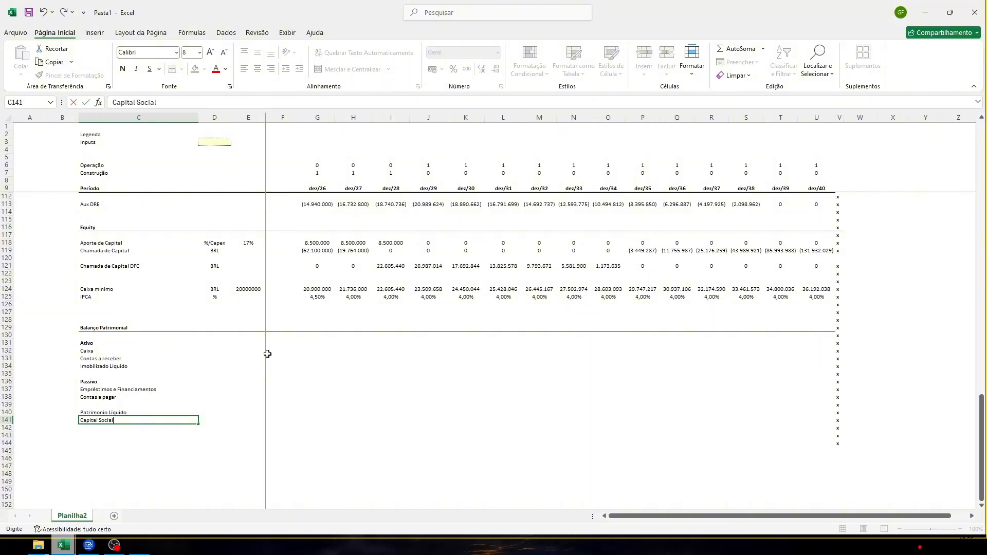
key(Return)
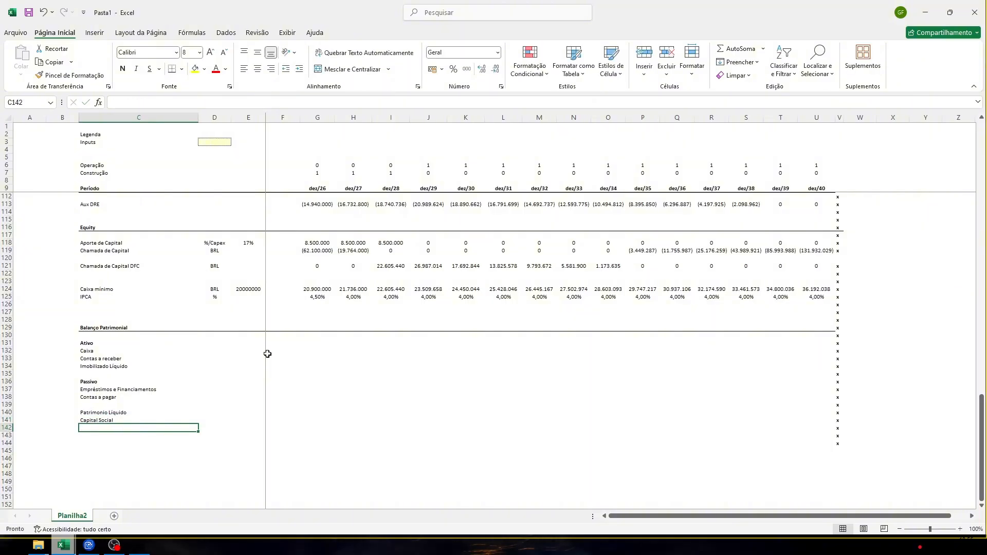
Enter the line label Lucros/Prejuizos Acumulados in C142, below Capital Social
scroll(278, 350, up, 5)
scroll(283, 371, down, 9)
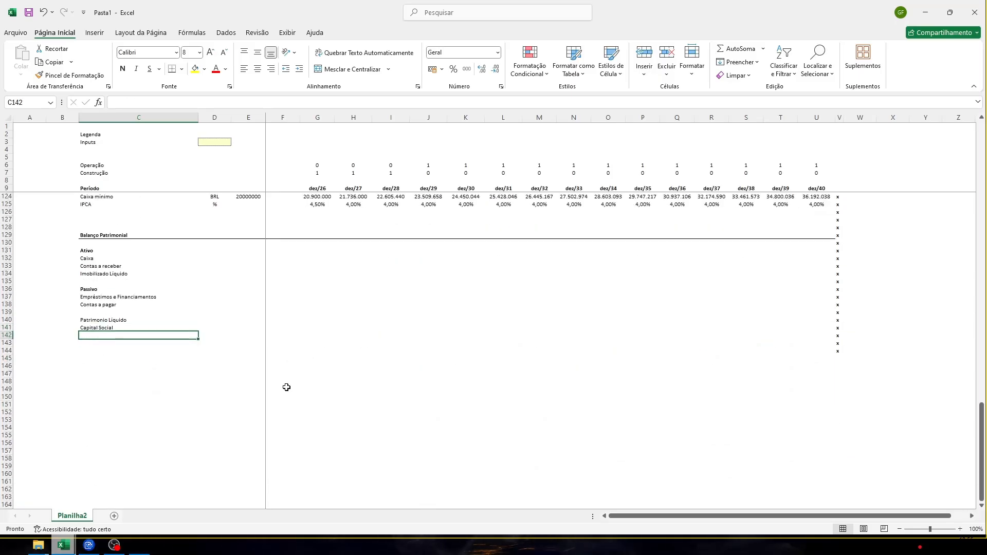
text(Lucros/Prejuiz)
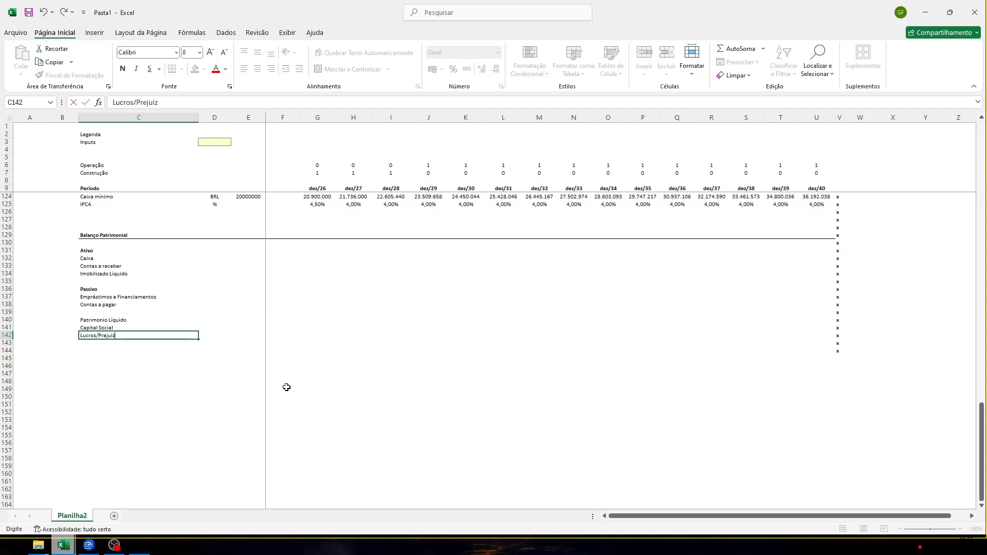
text(os Acumula)
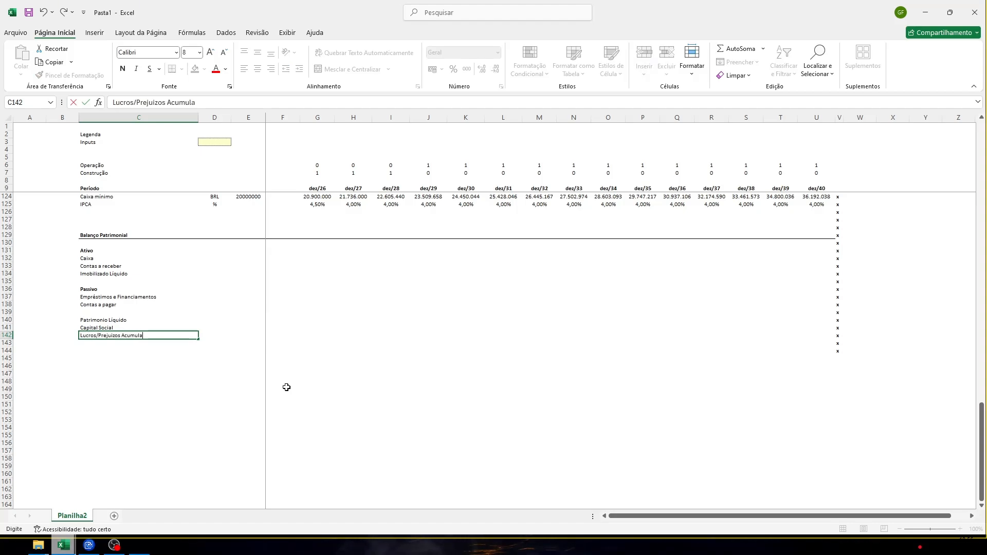
text(dos)
Make the Patrimonio Líquido heading row 140 bold
key(Up)
key(Up)
key(shift+space)
key(ctrl+b)
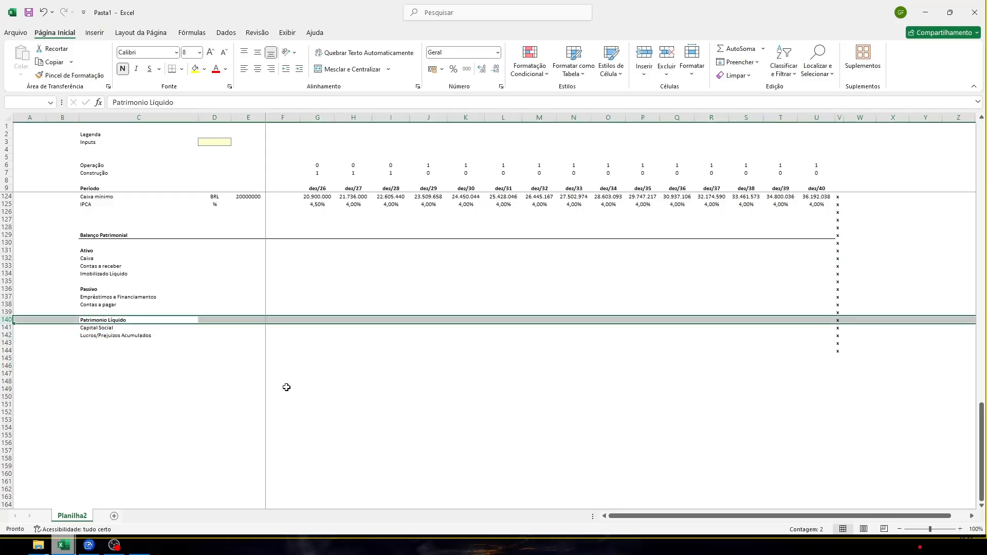
Total the Ativo lines for dez/26 in G131 with a SOMA formula over G132:G134
key(Right)
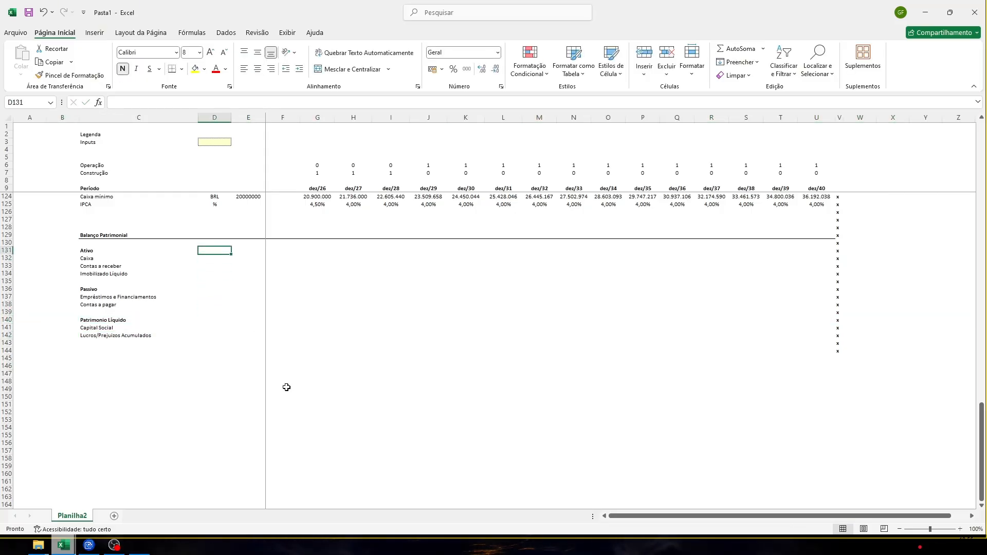
key(Right)
key(Right)
key(Right)
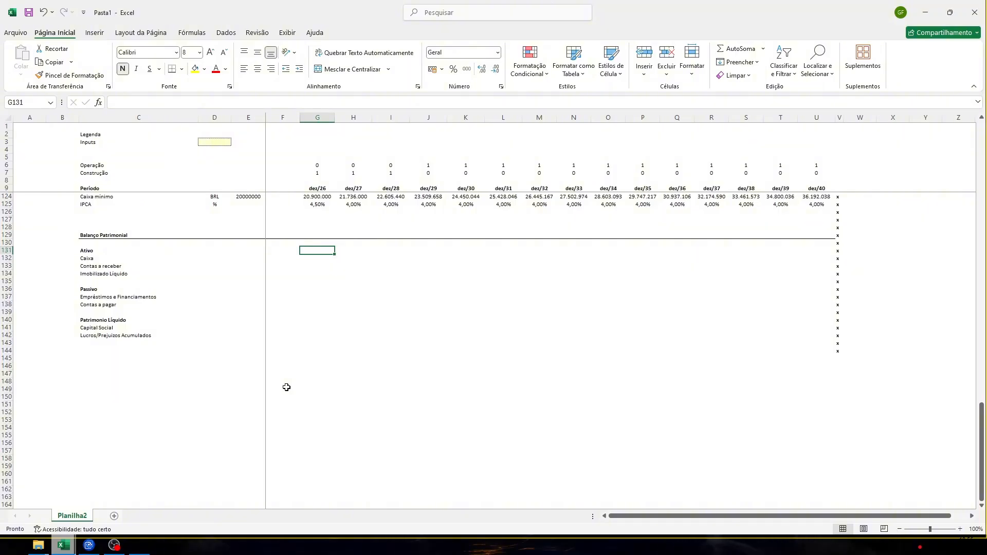
text(=soma)
key(Tab)
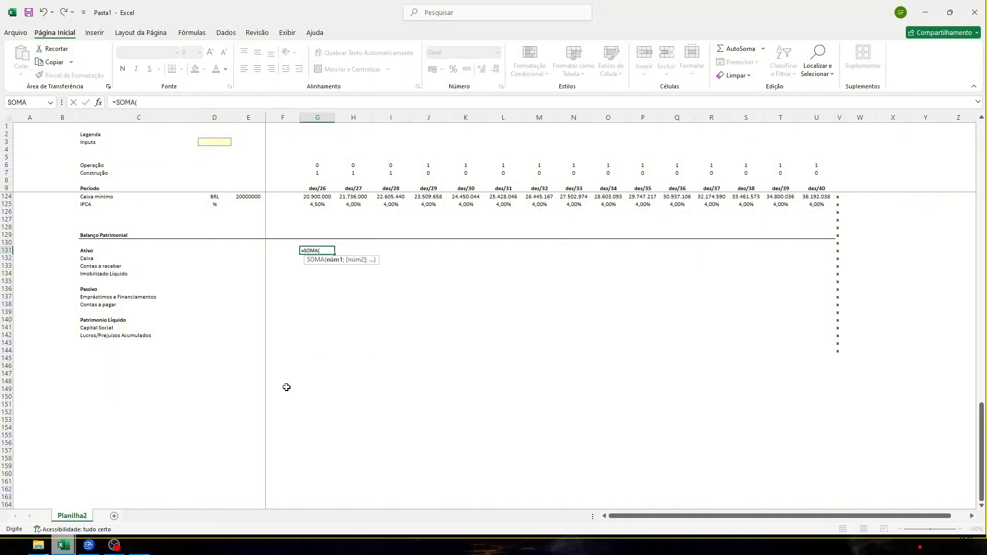
key(Down)
key(shift+Down)
key(shift+Down)
key(Return)
Total the Passivo lines for dez/26 in G136 with the formula =SOMA(G137:G138)
key(Down)
key(Down)
key(Down)
key(Down)
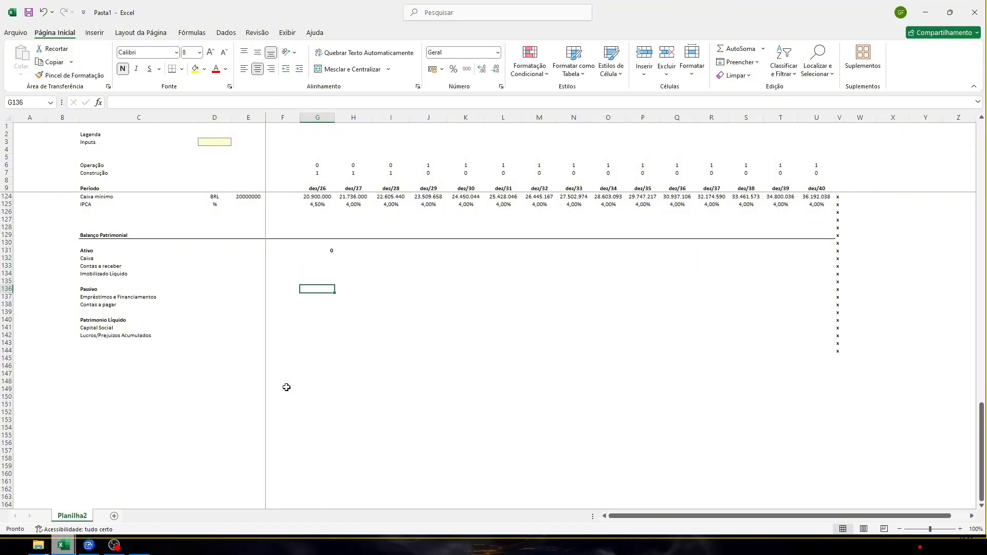
text(=som)
key(Tab)
key(Down)
key(shift+Down)
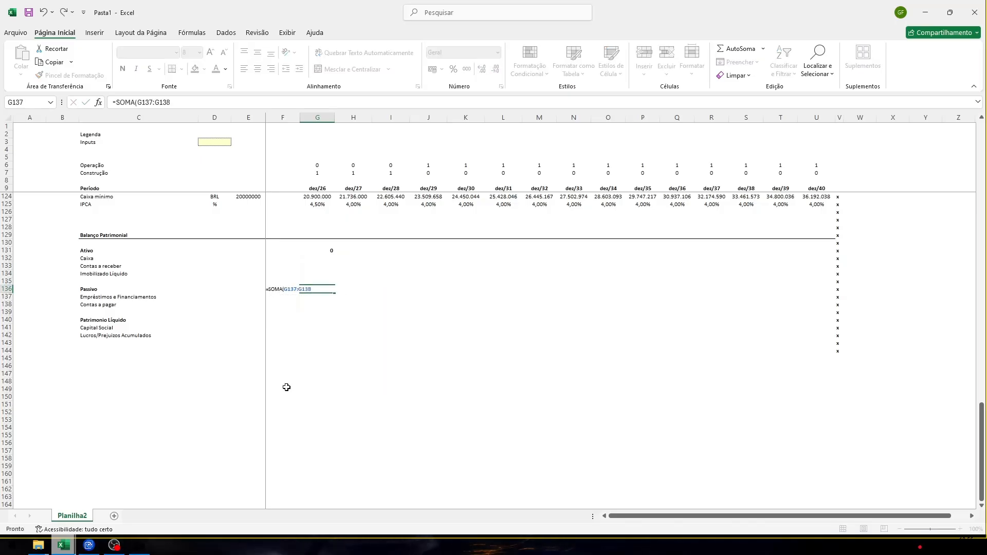
key(Return)
Total the Patrimonio Líquido lines for dez/26 in G140 with the formula =SOMA(G141:G142)
key(Down)
key(Down)
key(Down)
text(=soma)
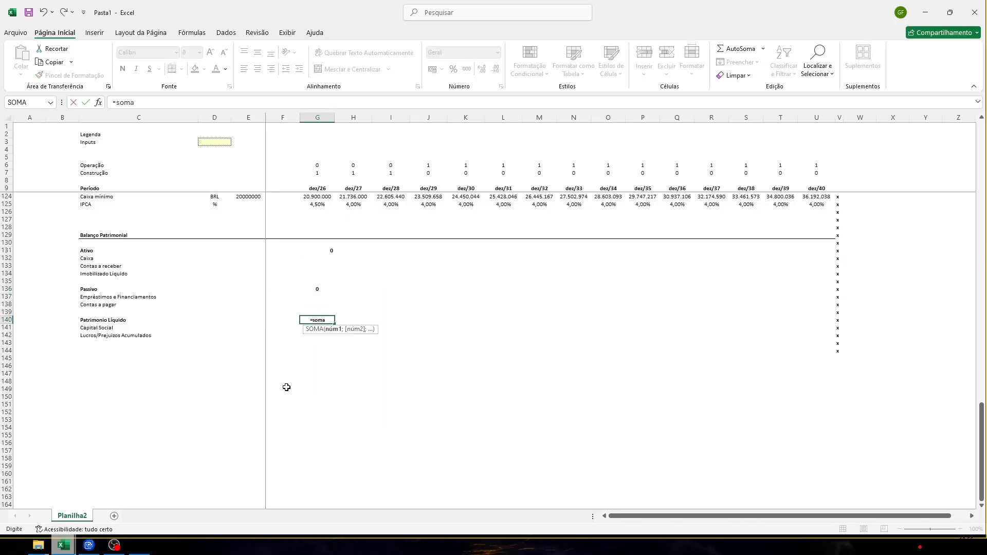
key(shift+Down)
key(Return)
key(Up)
key(Up)
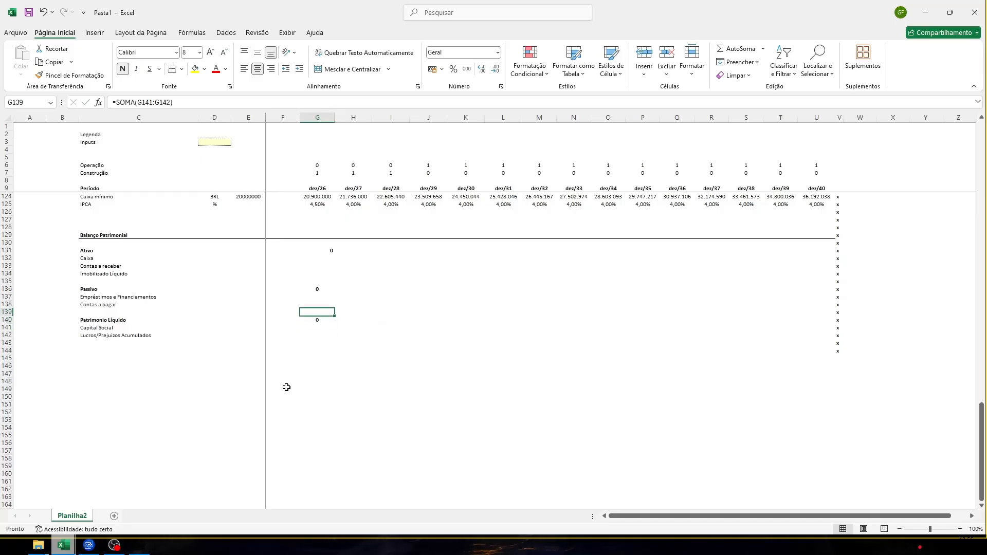
Center the contents of the Balanço Patrimonial block G131:V143 horizontally
key(Up)
key(Up)
key(Up)
key(Up)
key(Up)
key(Up)
key(Up)
key(Up)
key(shift+Down)
key(shift+Down)
key(shift+Down)
key(shift+Down)
key(shift+Down)
key(shift+Down)
key(shift+Down)
key(shift+Down)
key(shift+Down)
key(shift+Down)
key(shift+Down)
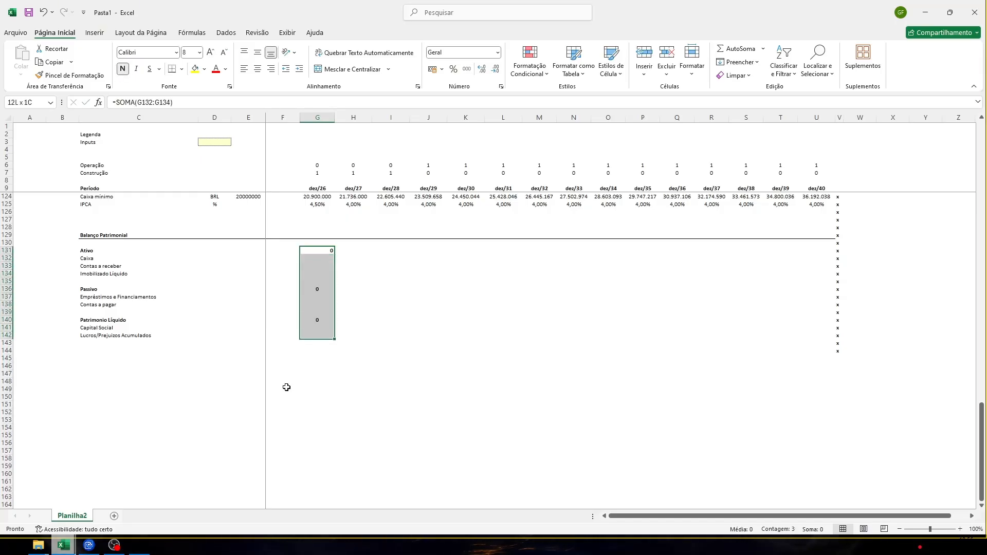
key(ctrl+shift+Right)
key(alt+c)
key(a)
key(c)
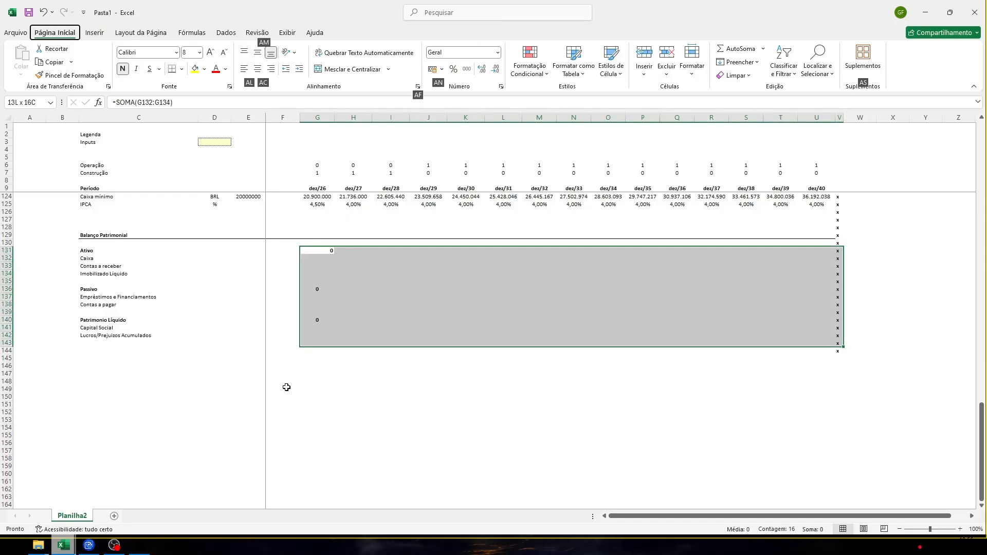
key(Left)
key(Right)
key(Down)
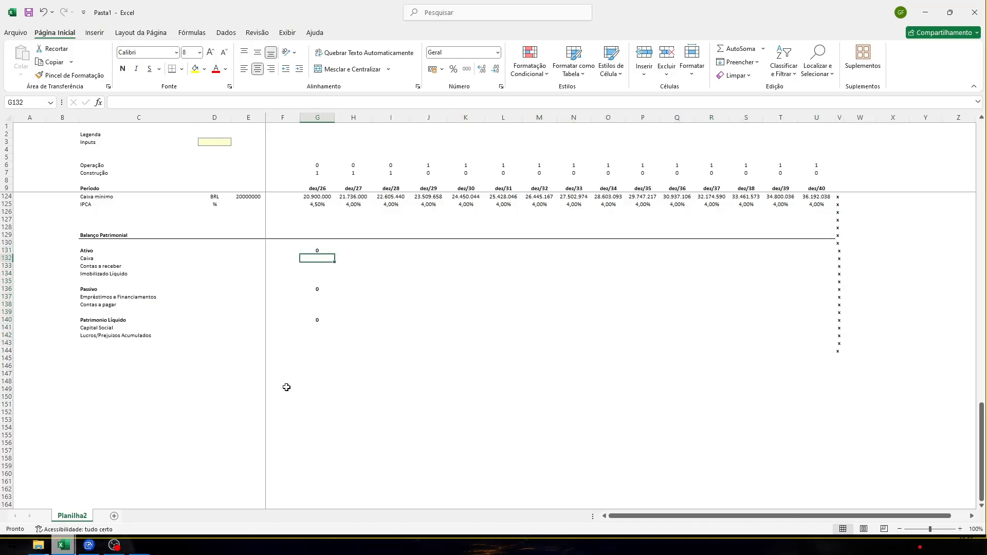
key(Up)
key(Down)
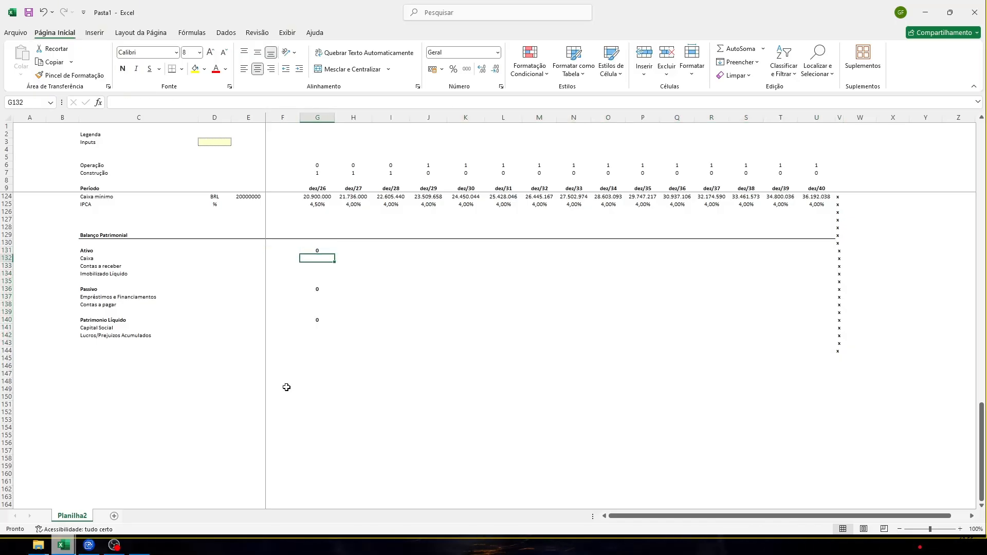
Link the Caixa line for dez/26 in G132 to the Saldo Final do Período in G75
text(=)
scroll(286, 387, up, 14)
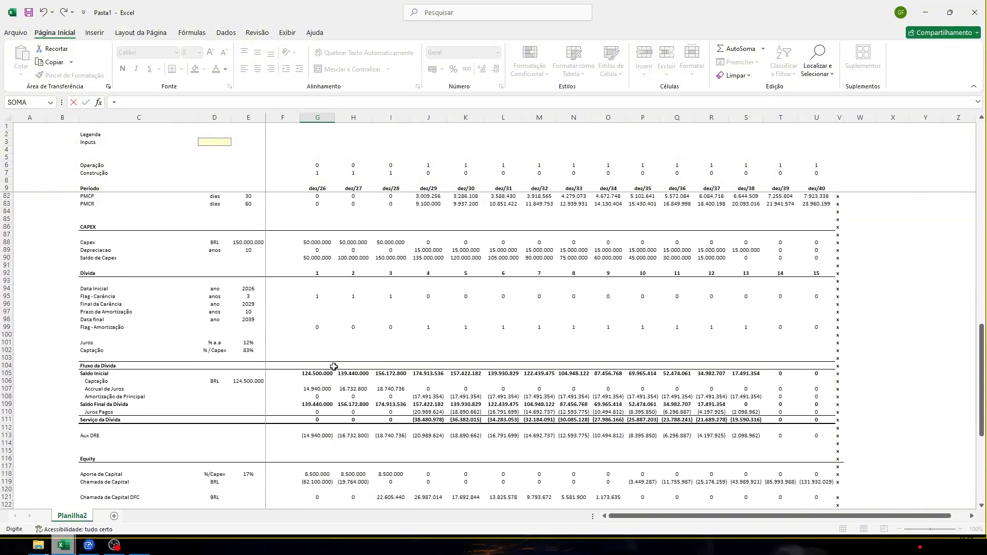
scroll(334, 367, up, 8)
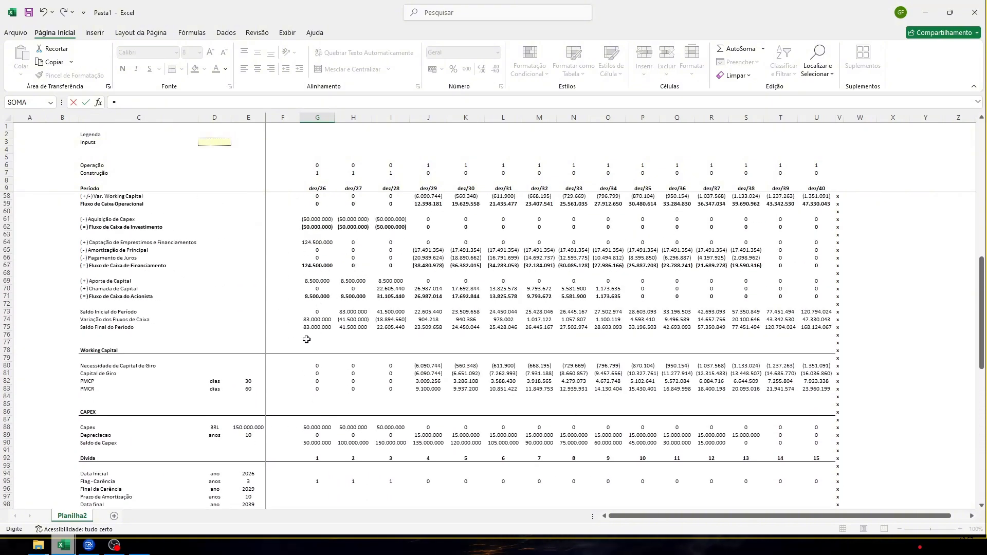
click(313, 329)
key(Return)
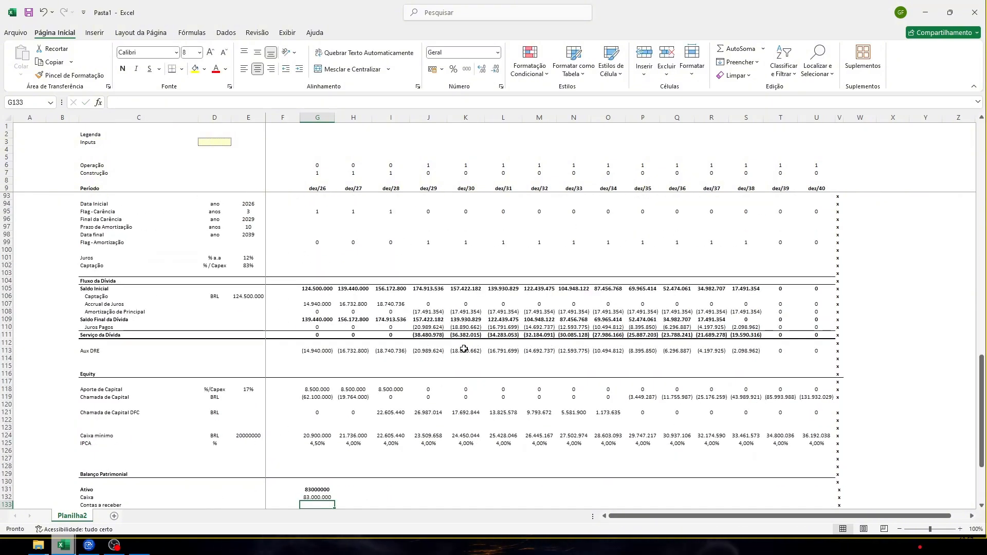
Copy the Caixa formula from G132 across all periods through dez/40
key(Up)
key(ctrl+c)
key(ctrl+shift+Right)
key(shift+Left)
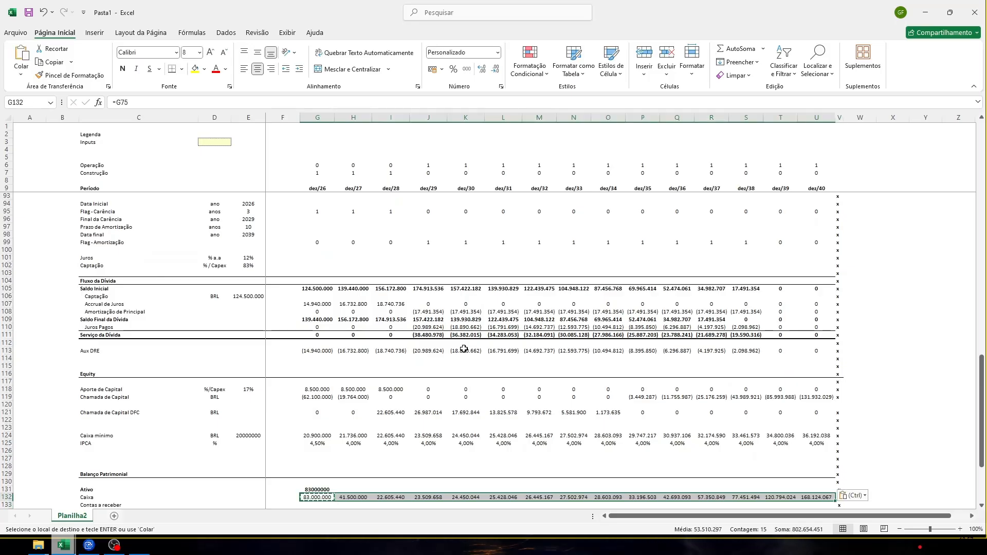
key(ctrl+v)
Fill the Ativo total formula in row 131 across all periods through dez/40
key(Up)
key(ctrl+shift+Right)
key(shift+Left)
key(ctrl+r)
key(Down)
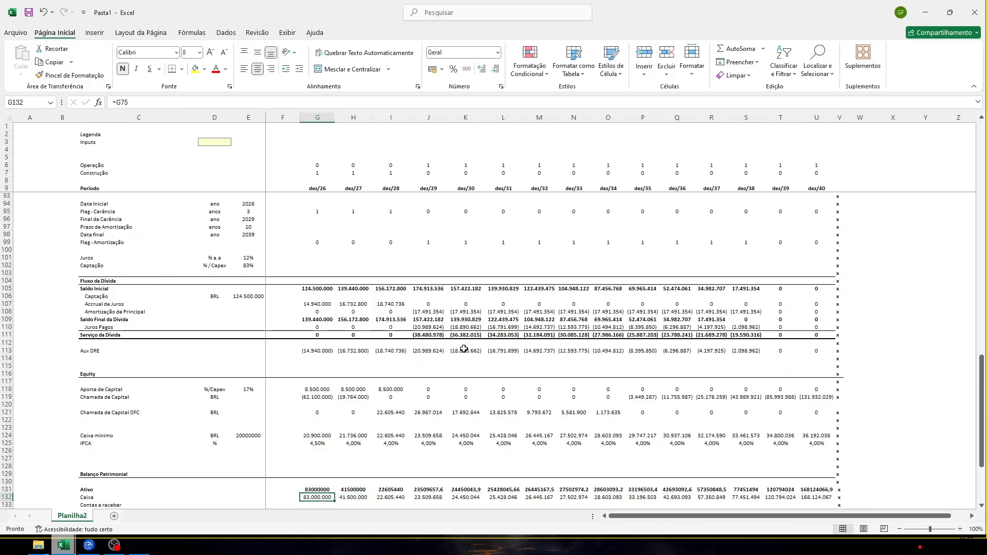
Fill the Passivo and Patrimonio Líquido totals from G136:G140 across all periods through dez/40
key(Down)
key(Down)
key(Down)
key(Down)
key(Down)
key(Down)
key(Down)
key(Down)
key(Down)
key(Down)
key(Down)
key(Down)
key(Down)
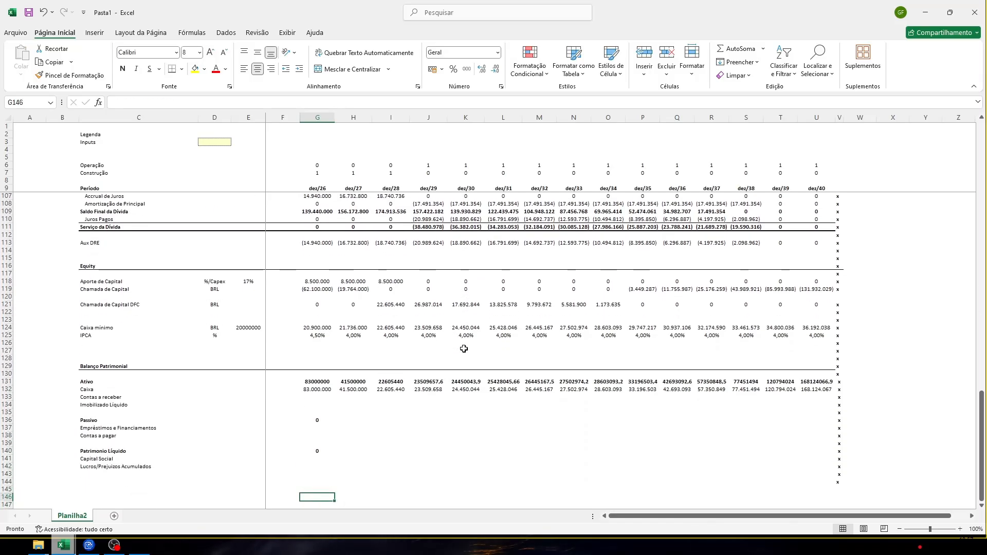
key(Up)
key(Up)
key(Up)
key(Up)
key(Up)
key(Up)
key(Up)
key(Up)
key(Up)
key(Up)
key(Up)
key(Up)
key(Down)
key(Down)
key(Down)
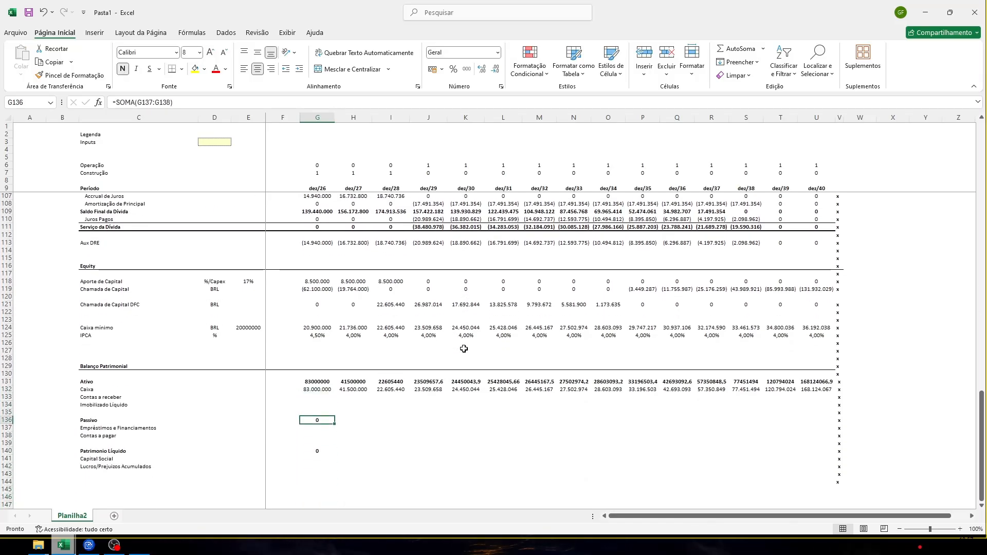
key(ctrl+shift+Right)
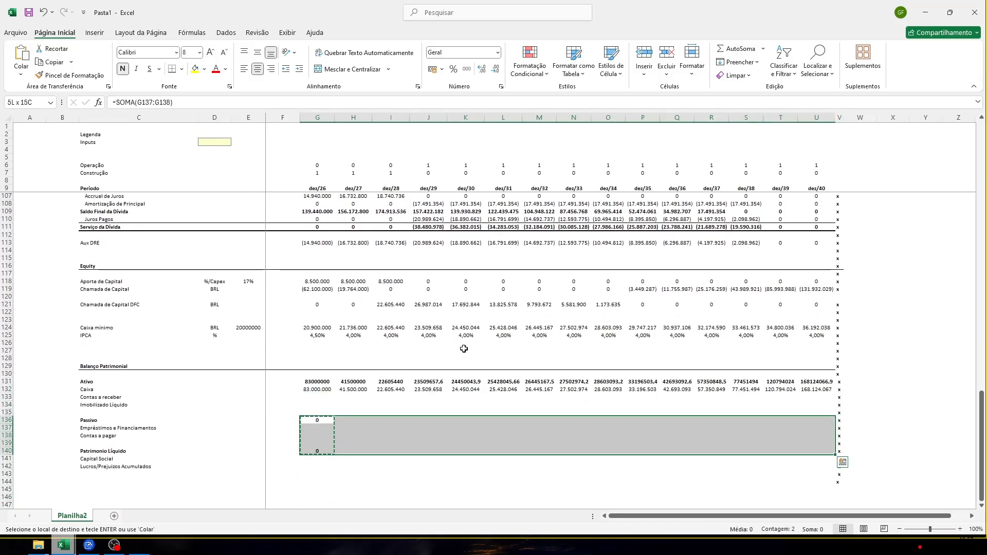
key(shift+Left)
key(ctrl+r)
key(Up)
key(Down)
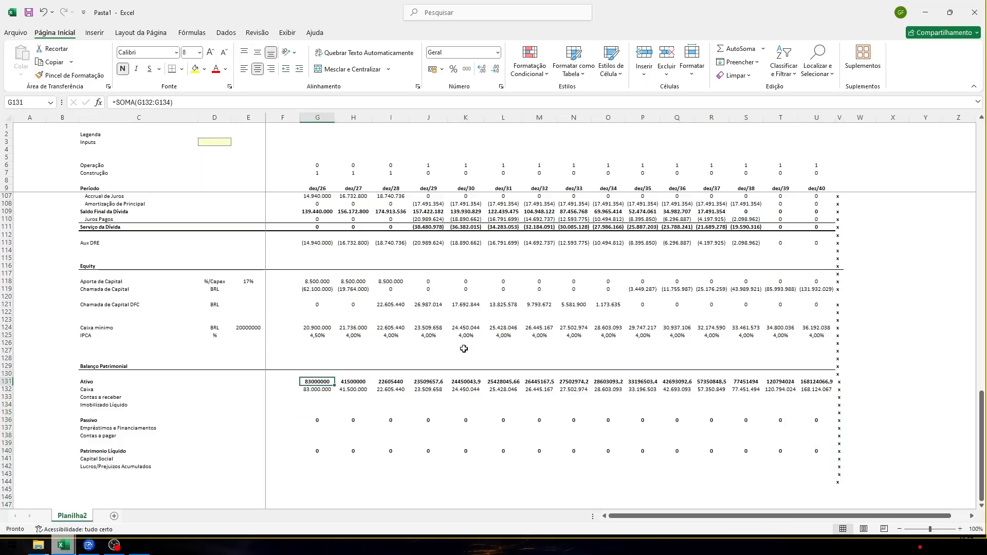
Apply the custom number format 0.#;(0.#) to the Balanço Patrimonial values in G131:U142
key(ctrl+shift+Right)
key(shift+Left)
key(shift+Down)
key(shift+Down)
key(shift+Down)
key(shift+Down)
key(shift+Down)
key(shift+Down)
key(shift+Down)
key(shift+Down)
key(shift+Down)
key(shift+Down)
key(shift+Down)
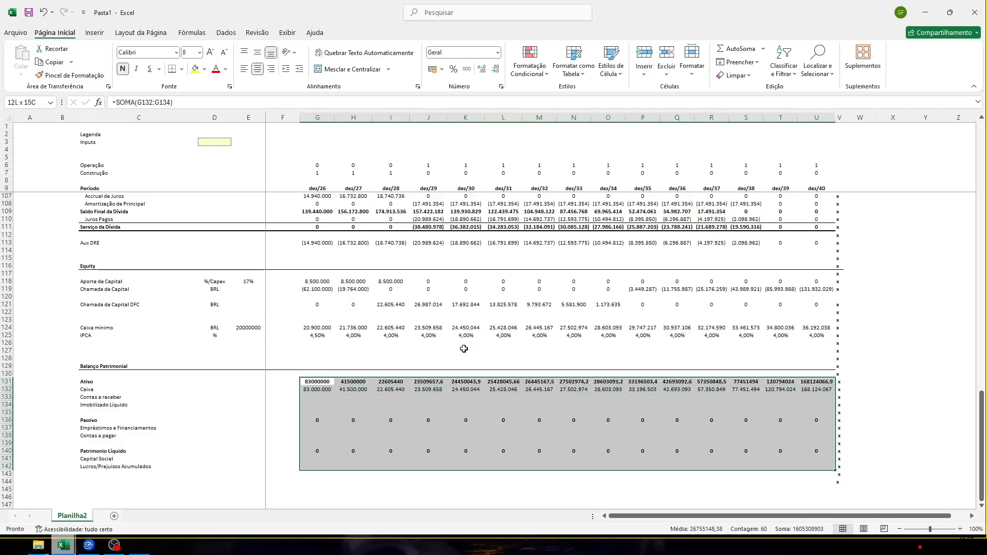
key(ctrl+1)
key(Tab)
key(Down)
key(Down)
key(Down)
key(Down)
key(Down)
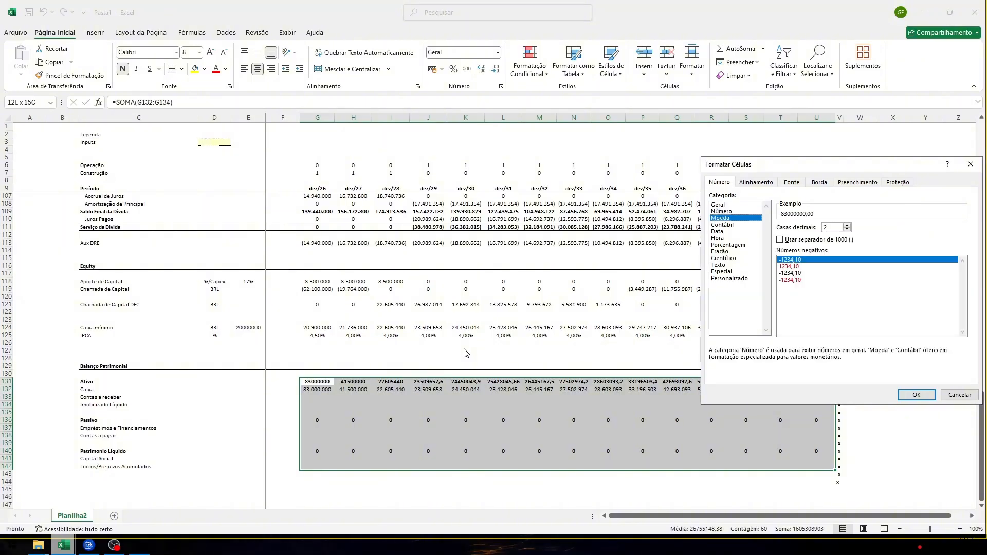
key(Down)
key(Down)
key(Down)
key(Down)
key(Down)
key(Down)
key(Tab)
text(0.)
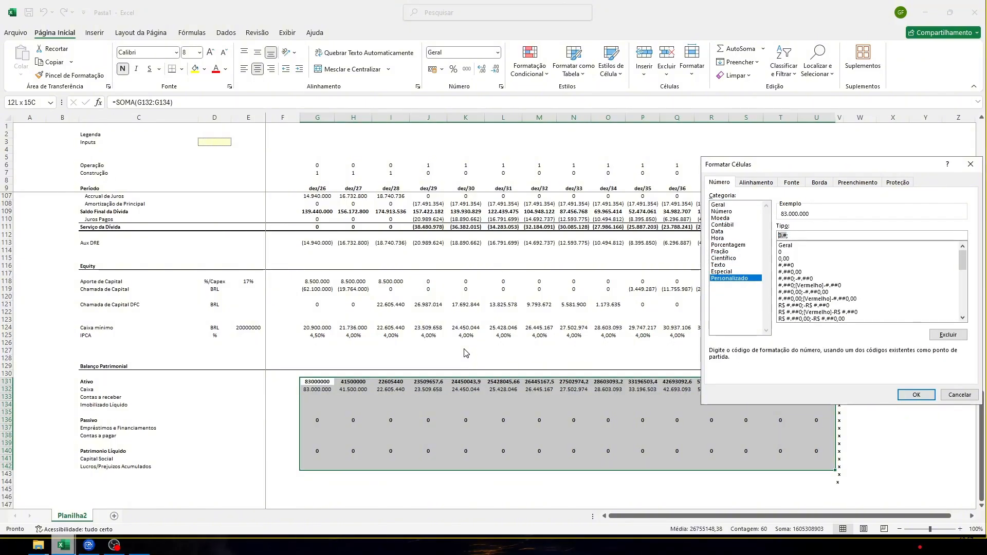
text(#;(0.#))
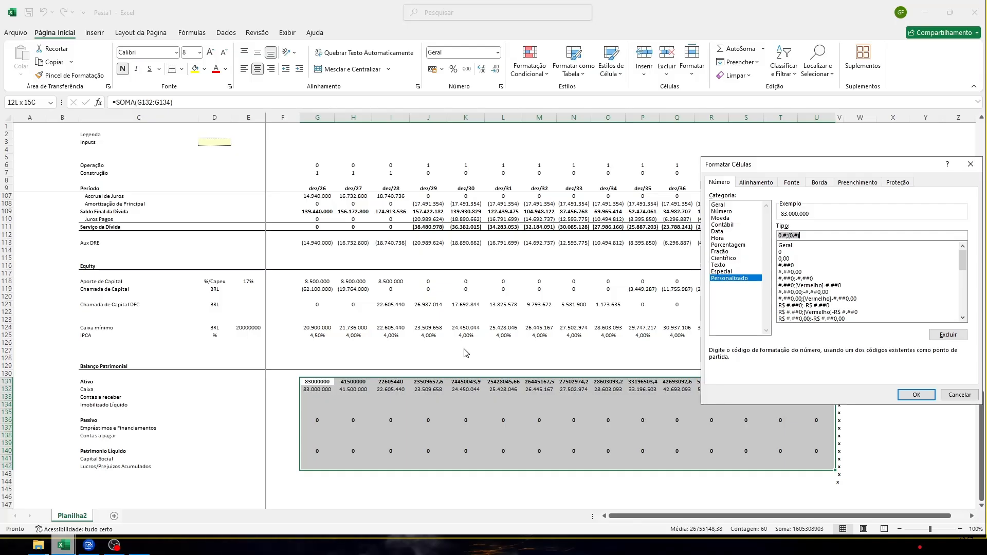
key(Return)
Link Contas a receber for dez/26 in G133 to the PMCR value in G83
key(Down)
key(Down)
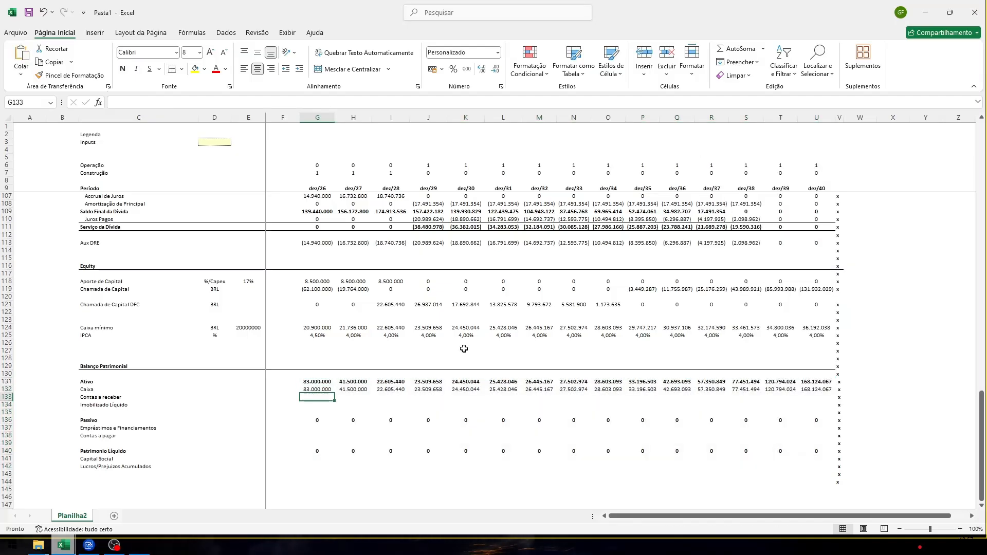
text(=)
scroll(447, 346, up, 11)
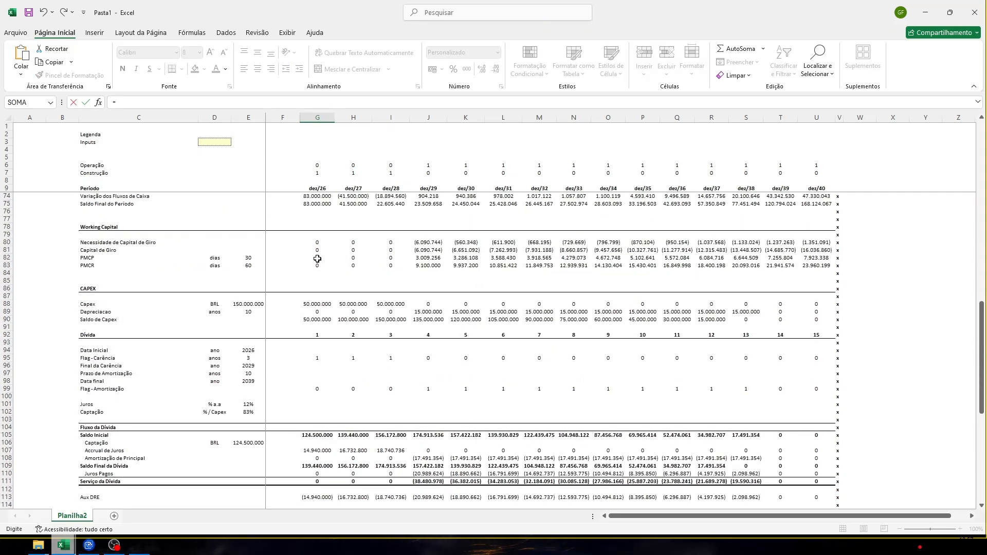
click(317, 259)
click(325, 266)
key(Return)
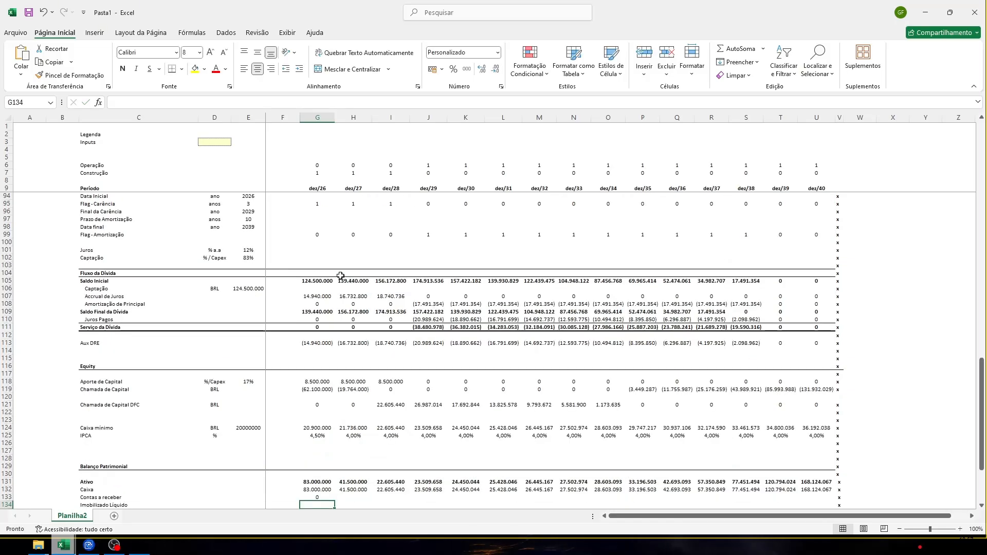
Copy the Contas a receber formula from G133 across all periods through dez/40
scroll(484, 354, down, 4)
key(Up)
key(ctrl+c)
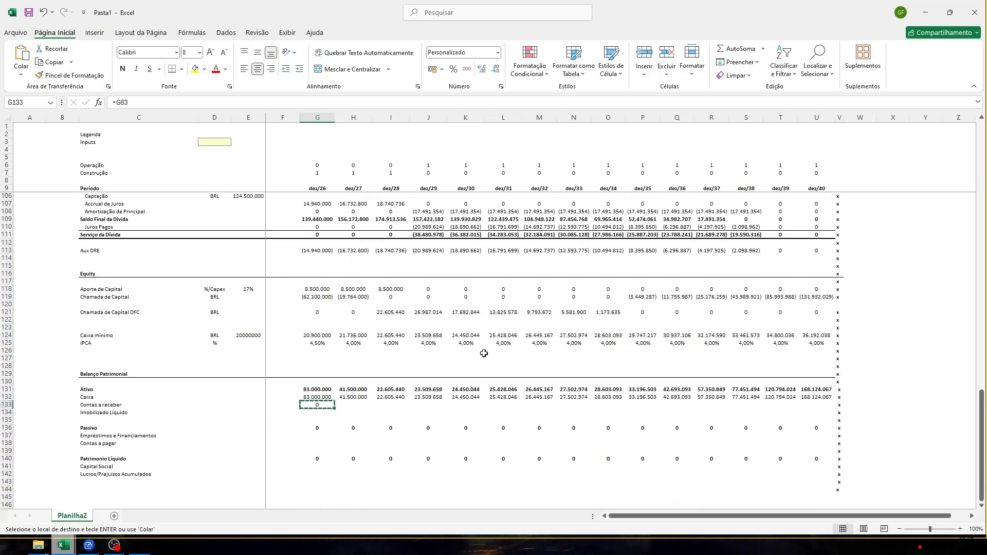
key(ctrl+shift+Right)
key(shift+Left)
key(Return)
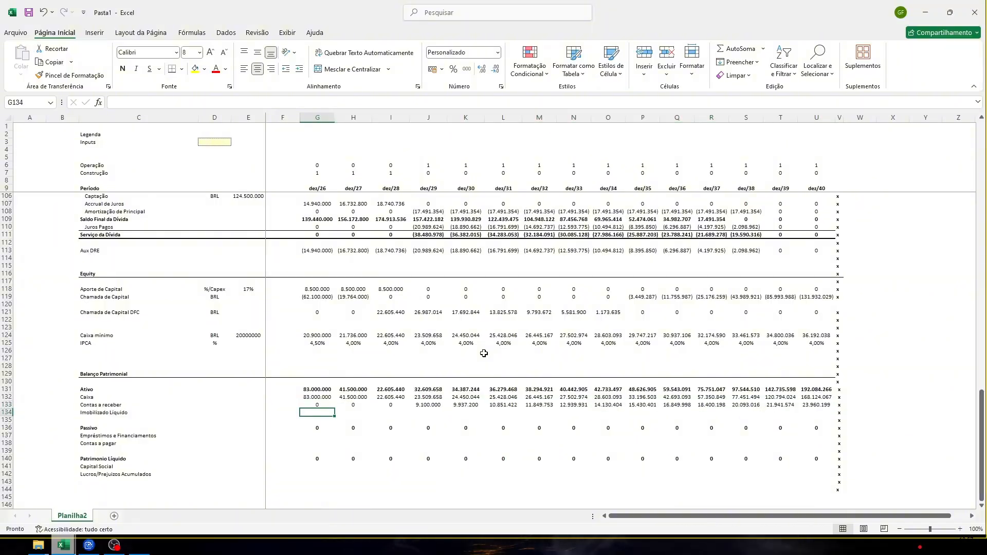
Link Imobilizado Líquido for dez/26 in G134 to the Saldo de Capex in G90
text(=)
scroll(426, 345, up, 11)
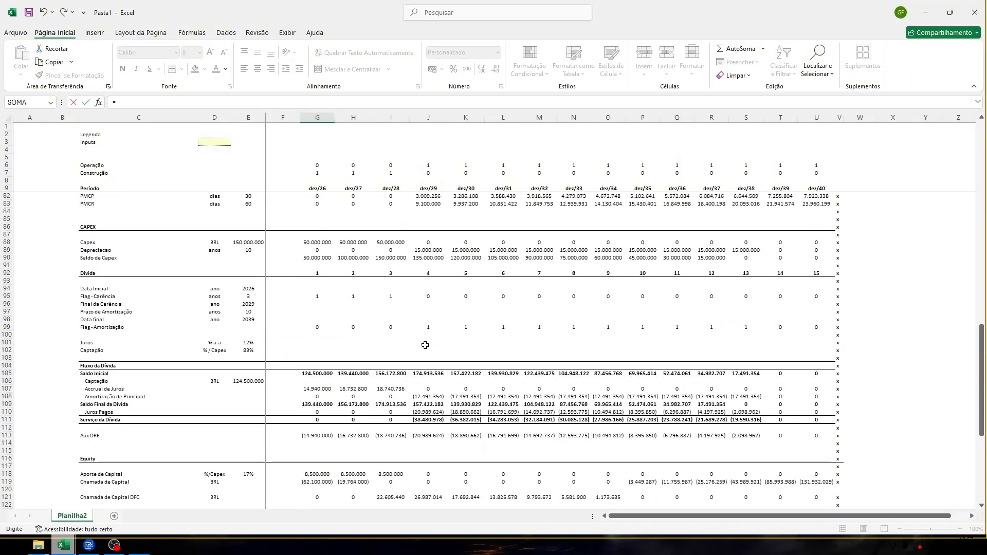
scroll(226, 329, up, 2)
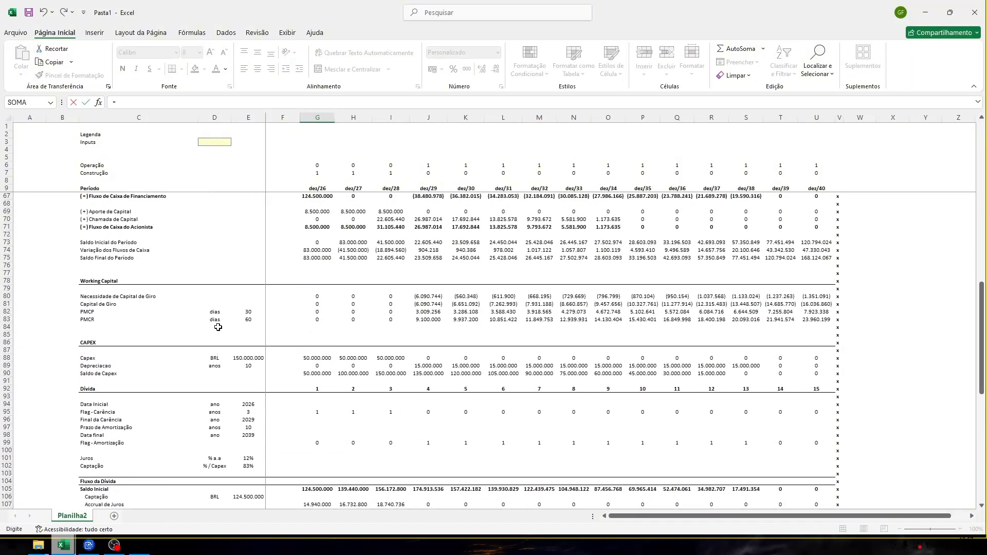
scroll(222, 333, down, 1)
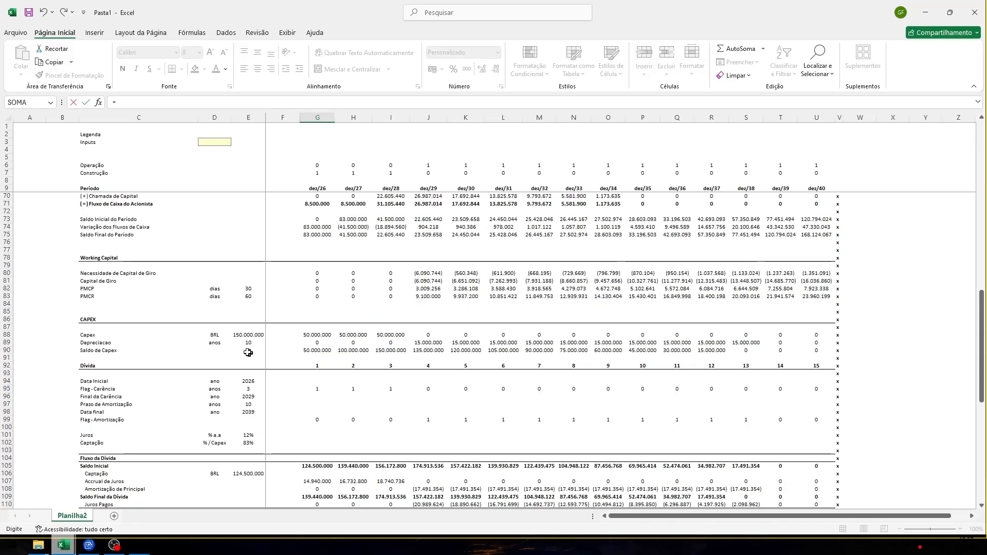
click(311, 350)
scroll(474, 376, down, 2)
key(Return)
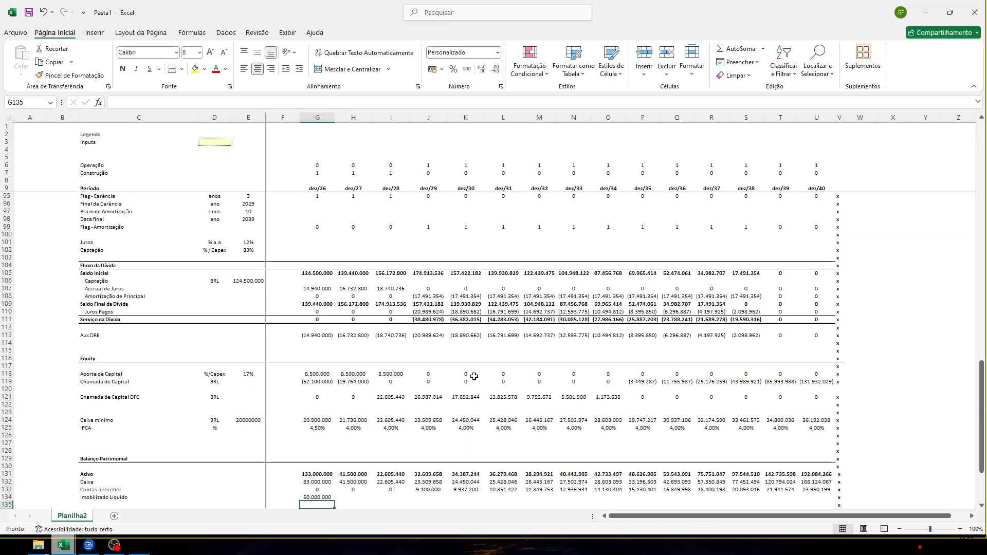
Copy the Imobilizado Líquido formula from G134 across all periods through dez/40
scroll(506, 362, down, 4)
key(ctrl+c)
key(shift+Right)
key(shift+Right)
key(shift+Right)
key(shift+Right)
key(shift+Right)
key(shift+Right)
key(shift+Right)
key(shift+Right)
key(shift+Right)
key(shift+Right)
key(shift+Right)
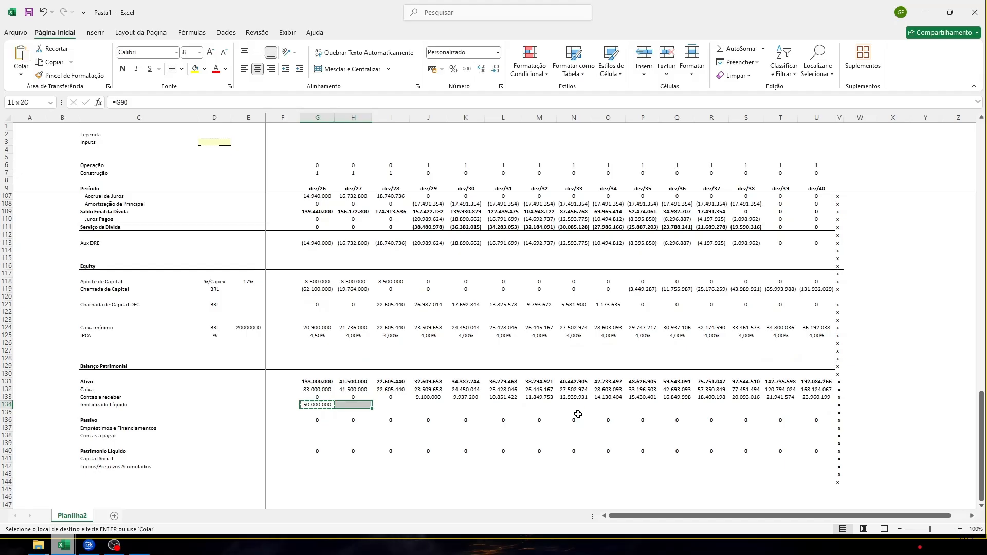
key(shift+Right)
key(shift+Right)
key(shift+Right)
key(ctrl+v)
key(Return)
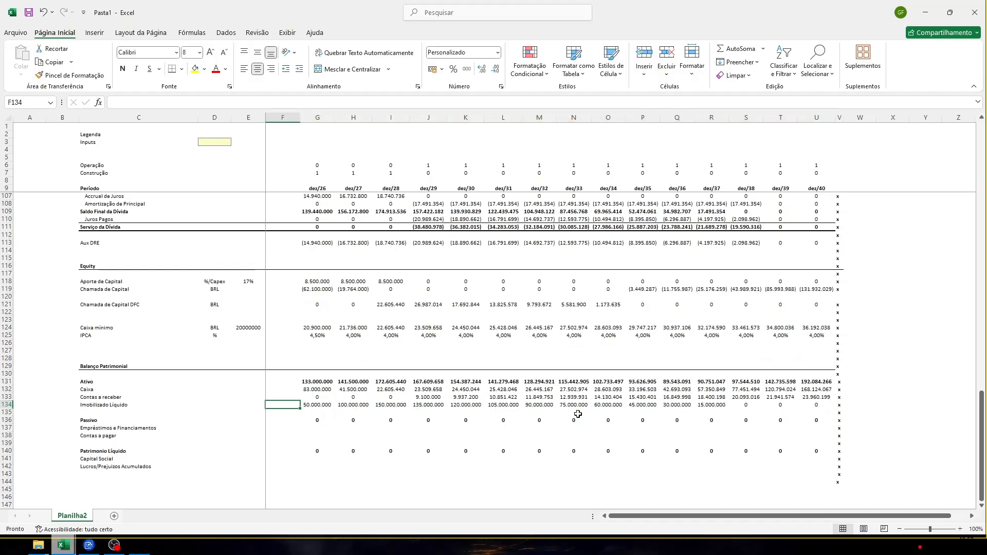
key(Right)
key(Right)
key(Right)
key(Right)
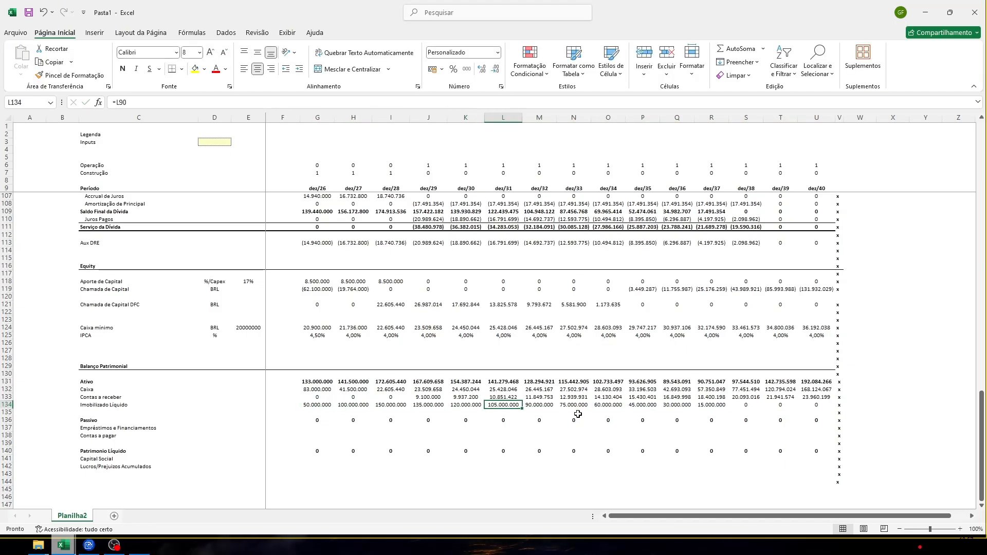
key(Left)
key(Left)
key(Left)
key(Left)
key(Left)
key(Left)
key(Left)
key(Left)
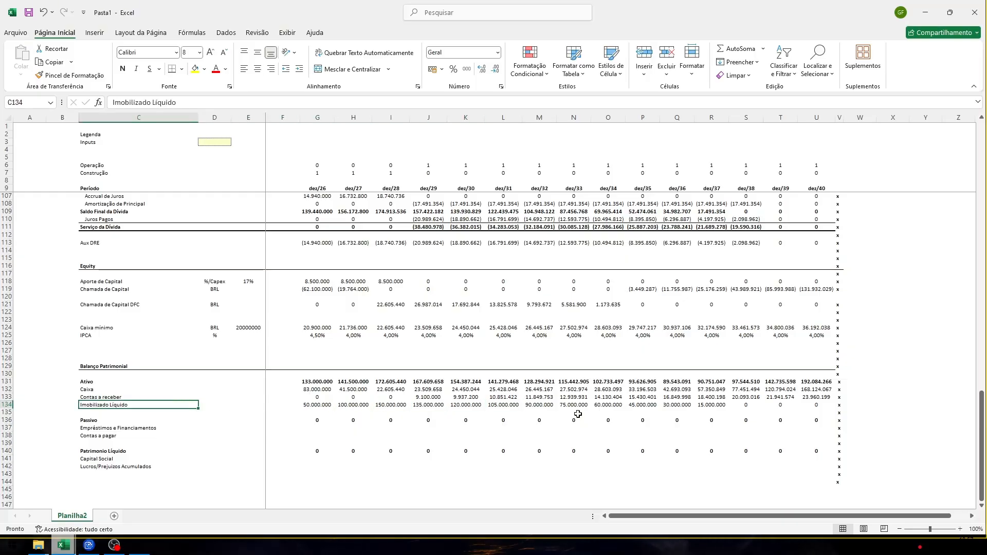
Examine the Imobilizado Líquido formulas in row 134 from dez/26 to dez/29
key(Down)
key(Right)
key(Right)
key(Right)
key(Right)
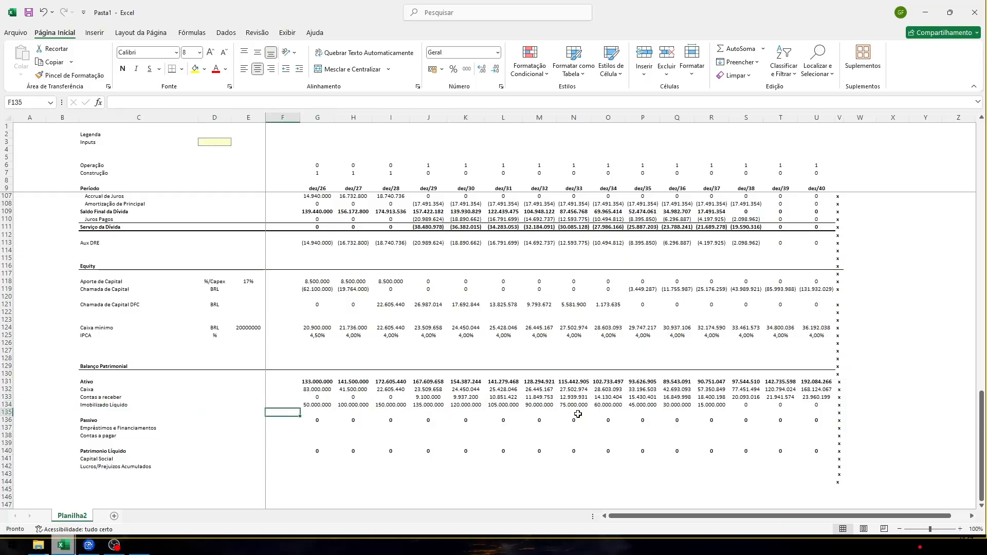
key(Right)
key(Right)
key(Up)
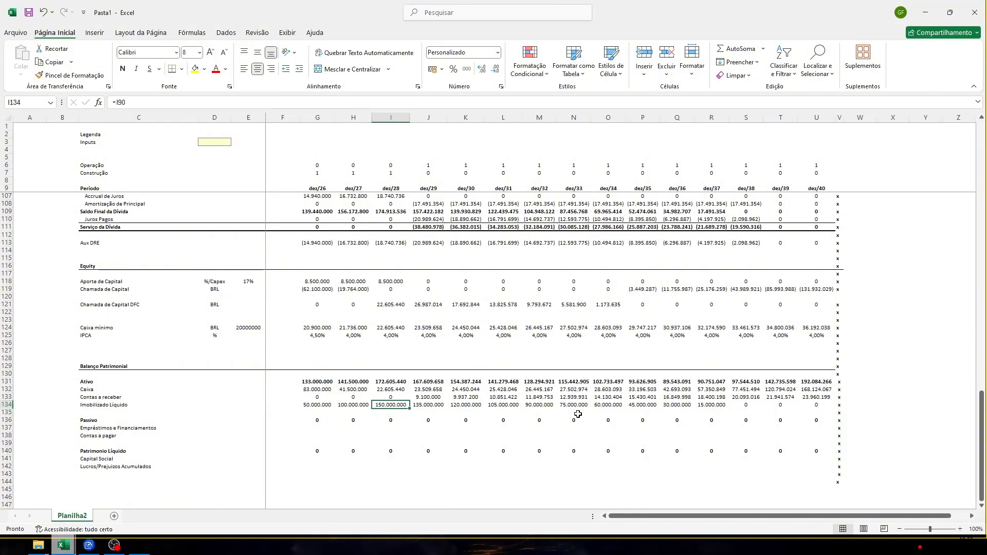
key(Left)
key(Left)
key(Right)
key(Right)
key(Right)
key(Left)
key(Left)
key(Left)
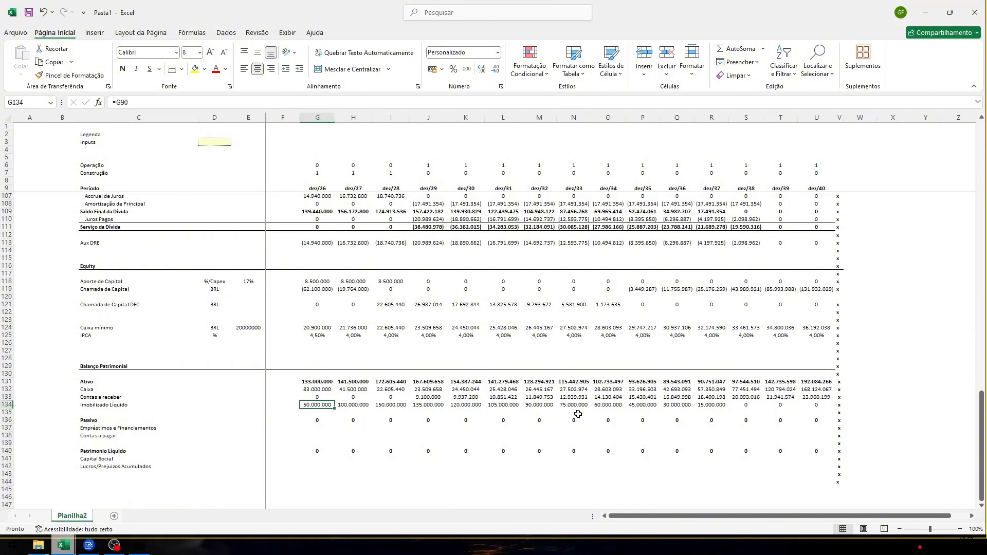
Link Empréstimos e Financiamentos for dez/26 in G137 to the Saldo Final da Dívida in G109
key(Down)
key(Down)
key(Down)
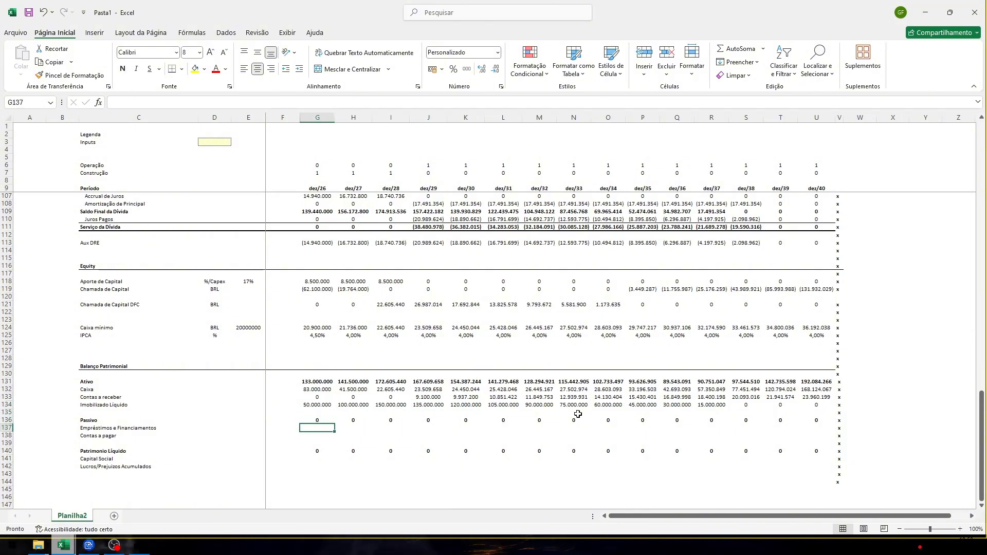
text(=)
scroll(453, 406, up, 5)
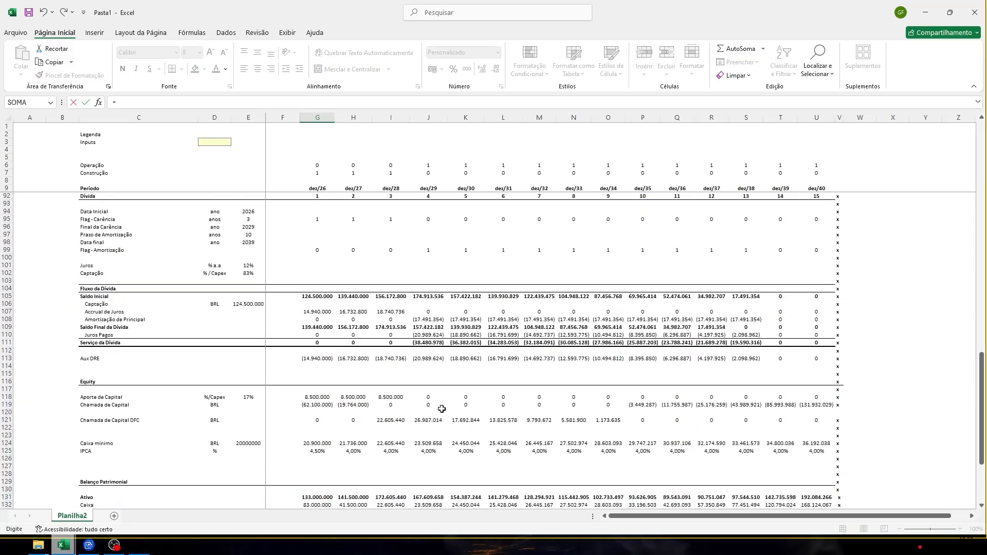
scroll(442, 409, up, 14)
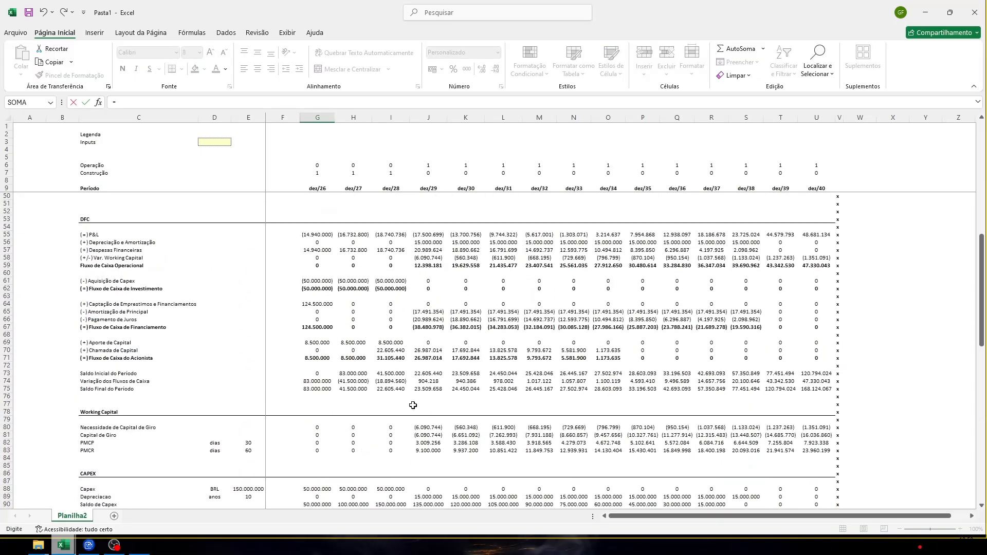
scroll(413, 406, up, 5)
scroll(386, 401, down, 11)
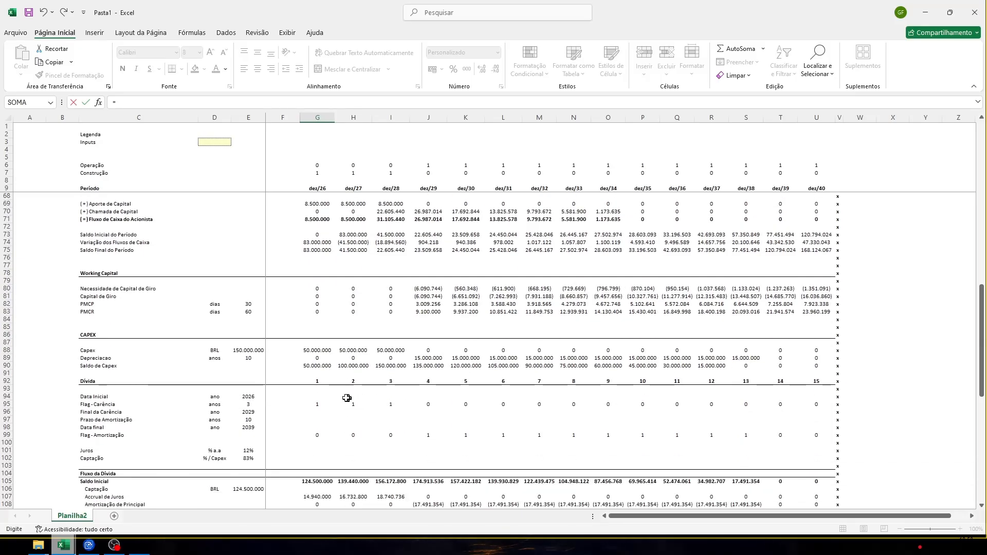
scroll(241, 360, down, 5)
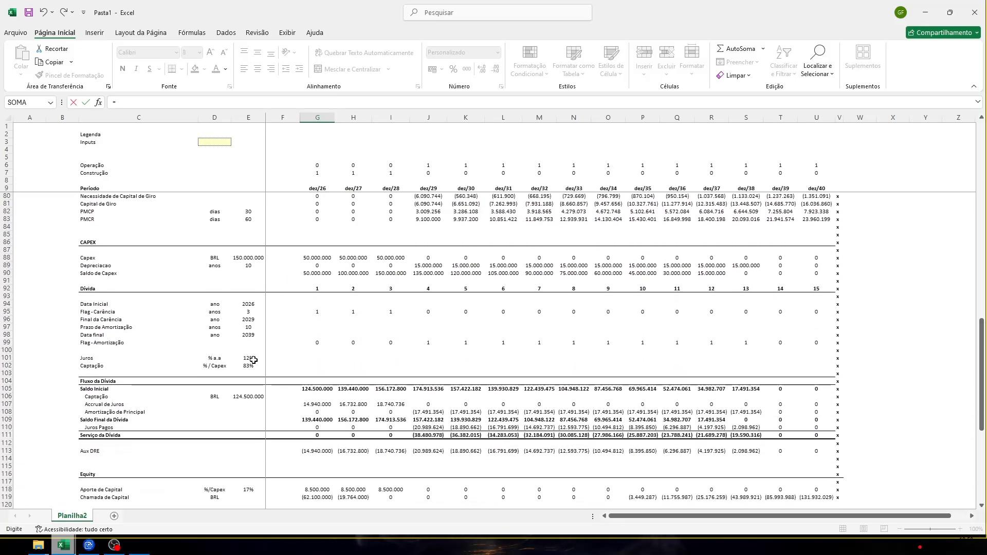
scroll(293, 314, down, 1)
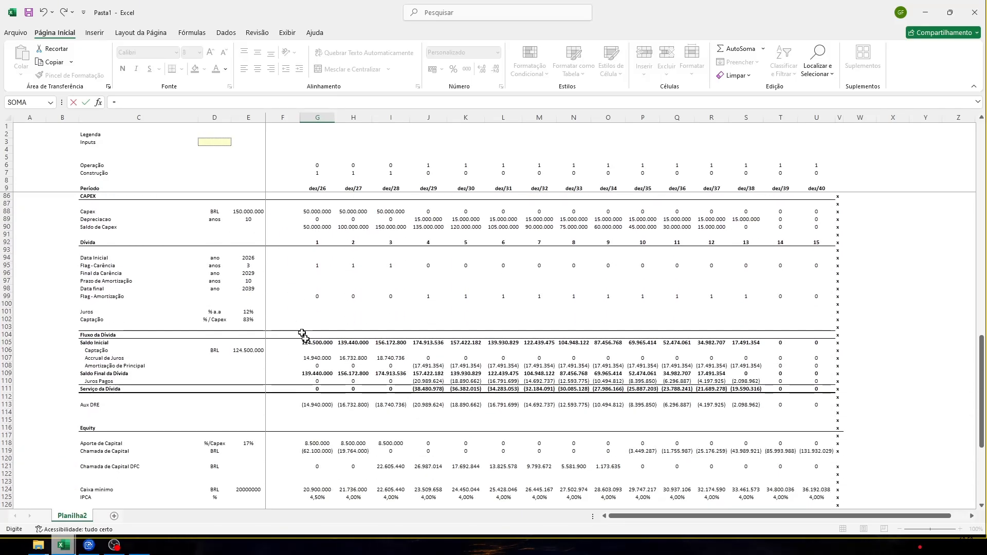
click(303, 374)
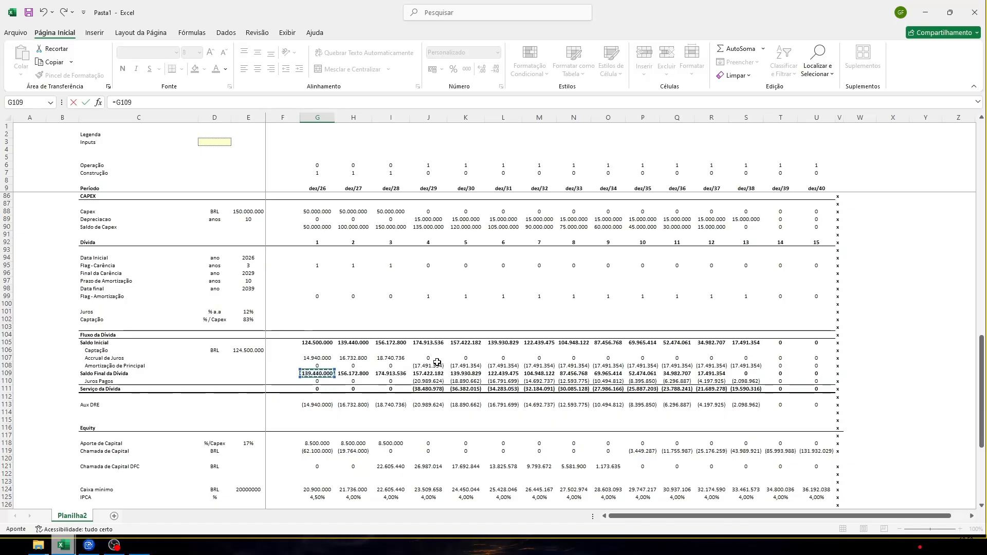
key(ctrl+Return)
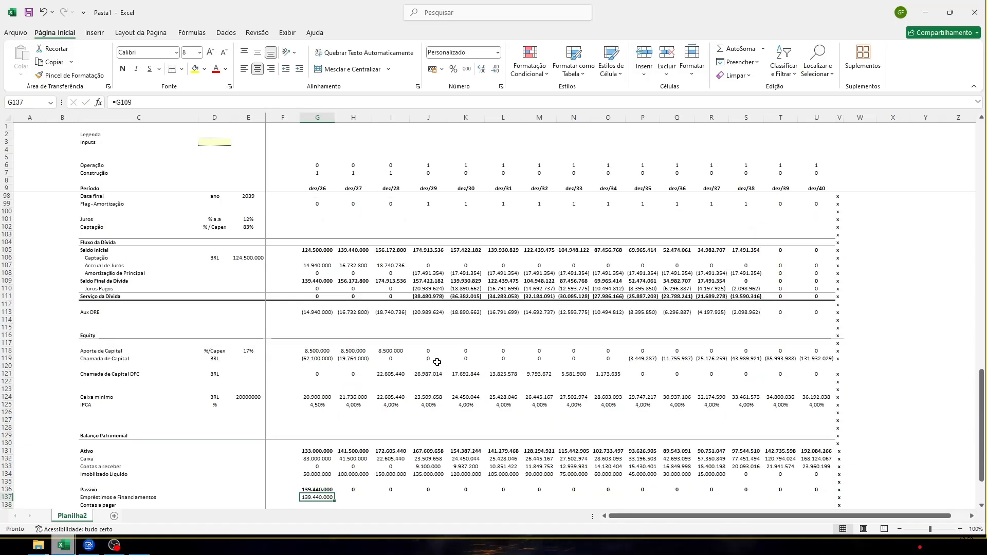
Copy the Empréstimos e Financiamentos formula from G137 across all periods through dez/40
key(ctrl+c)
key(ctrl+shift+Right)
key(shift+Left)
scroll(437, 362, down, 4)
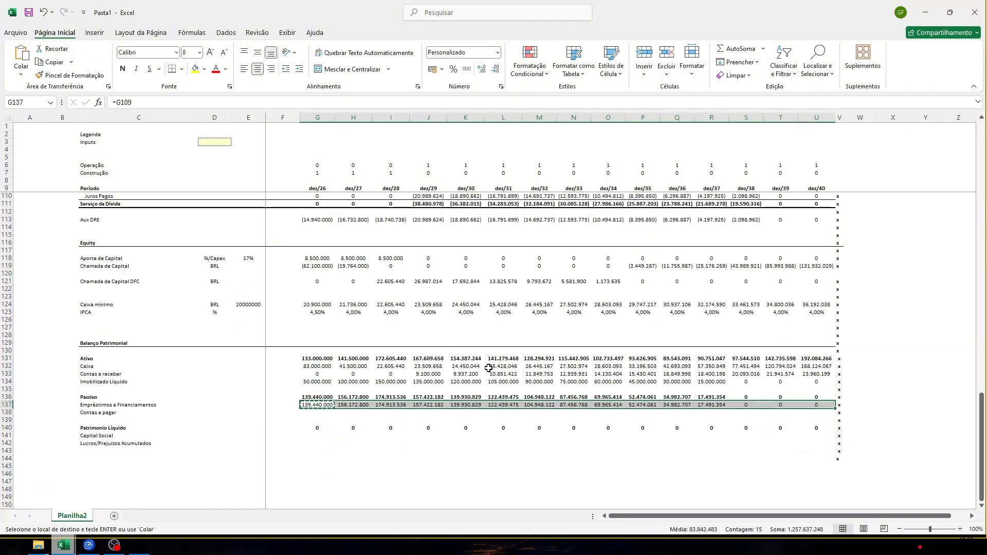
key(Escape)
Link Contas a pagar for dez/26 in G138 to the PMCP value in G82
click(313, 411)
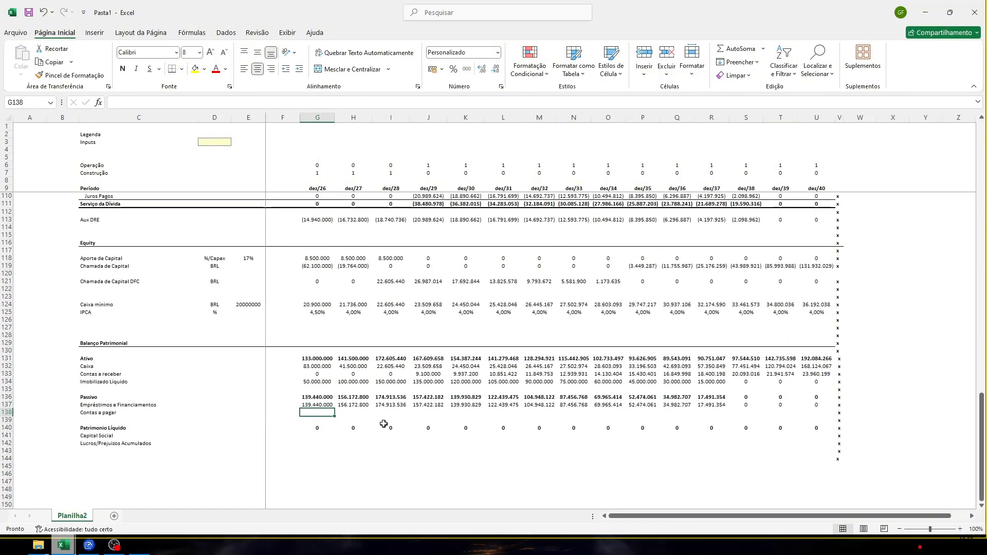
text(=)
scroll(370, 409, up, 4)
scroll(357, 394, up, 8)
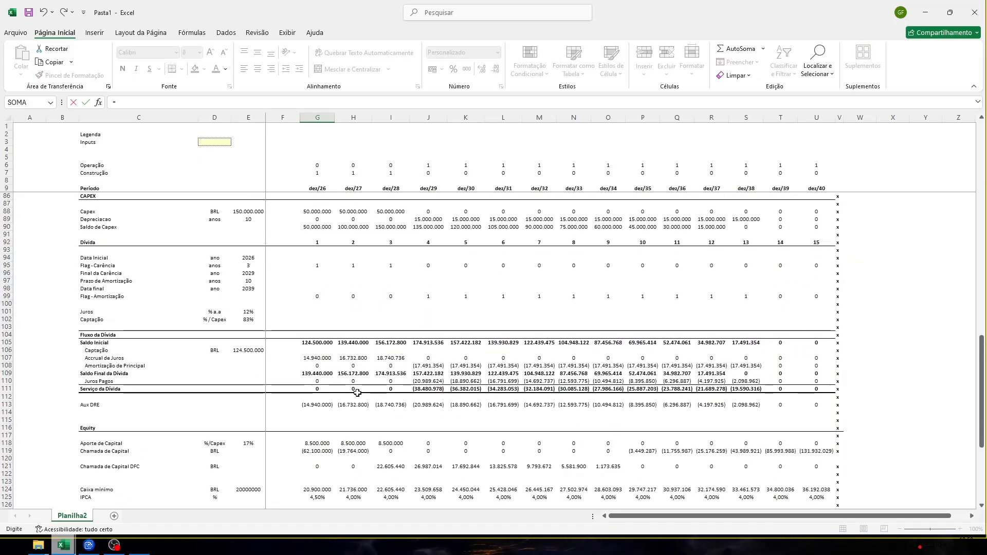
scroll(241, 294, up, 3)
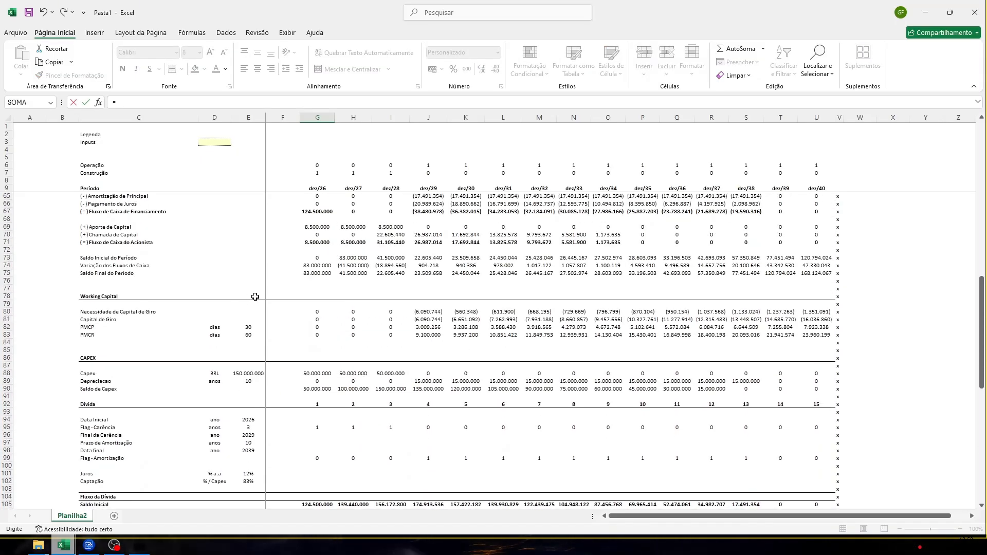
scroll(259, 291, down, 2)
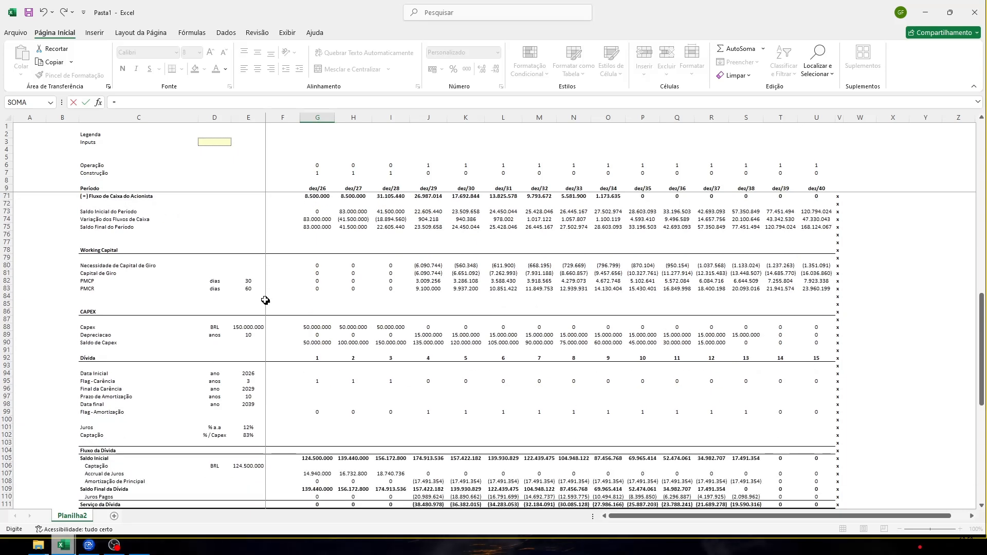
click(314, 279)
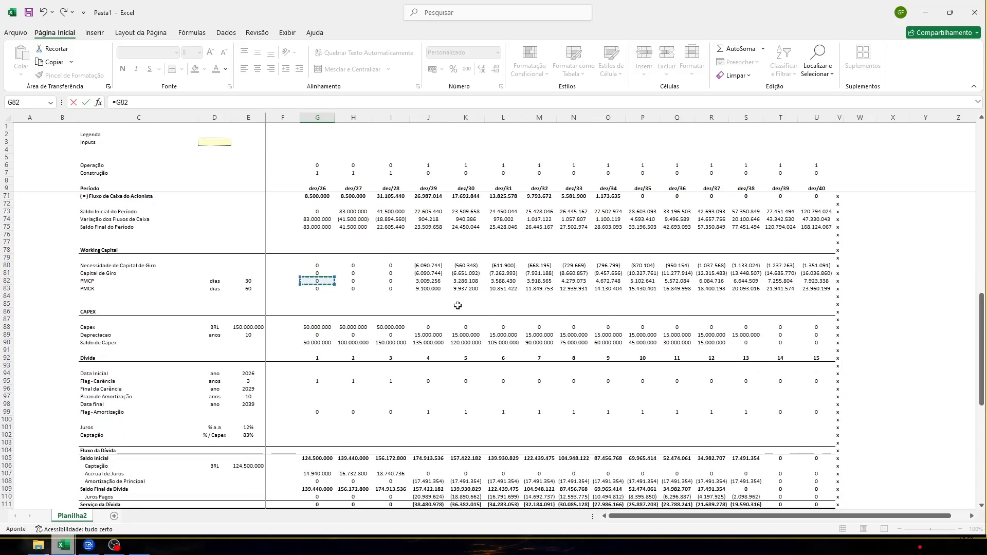
key(ctrl+Return)
Copy the Contas a pagar formula from G138 across all periods through dez/40 and go to Capital Social for dez/26 in G141
key(ctrl+c)
key(ctrl+shift+Right)
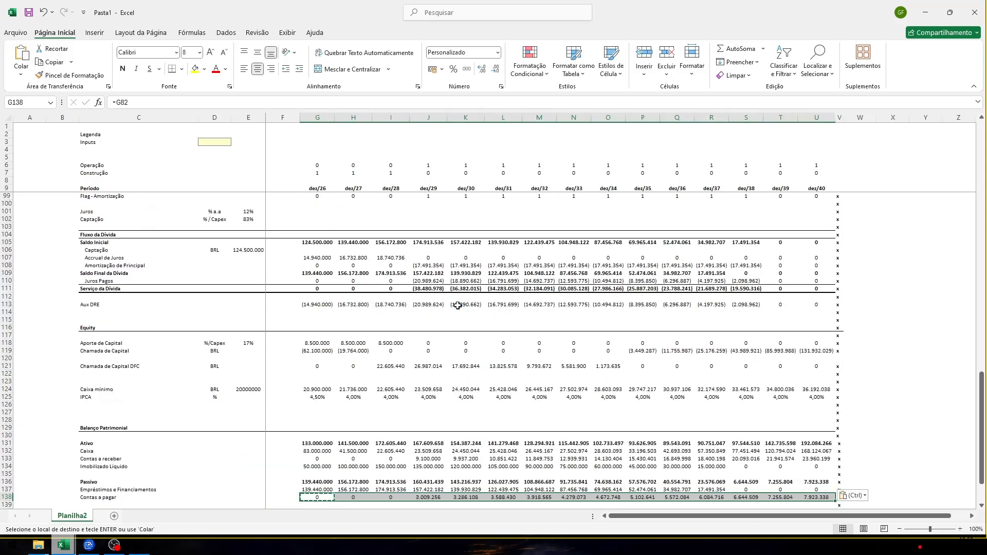
key(Return)
scroll(474, 307, down, 3)
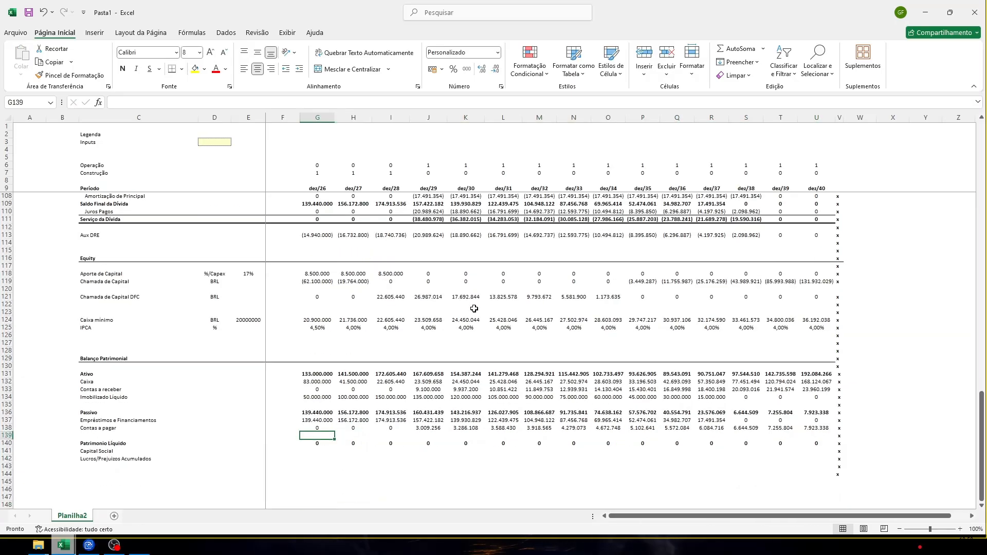
key(Down)
key(Down)
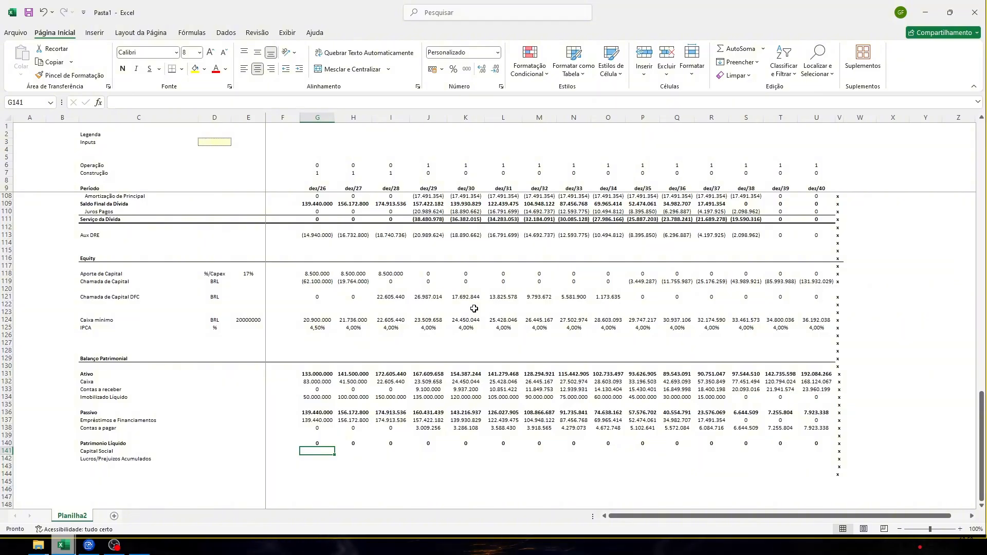
text(=)
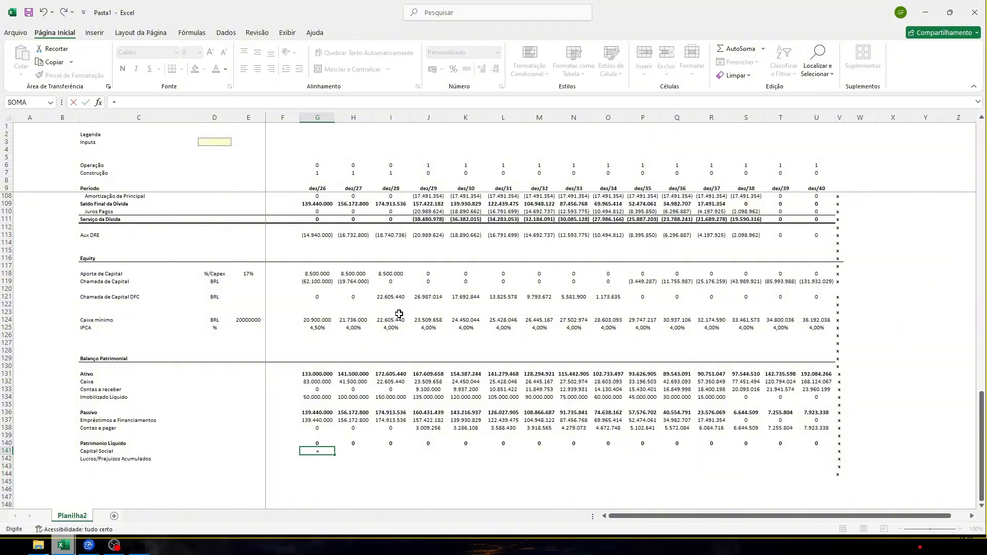
scroll(398, 313, up, 10)
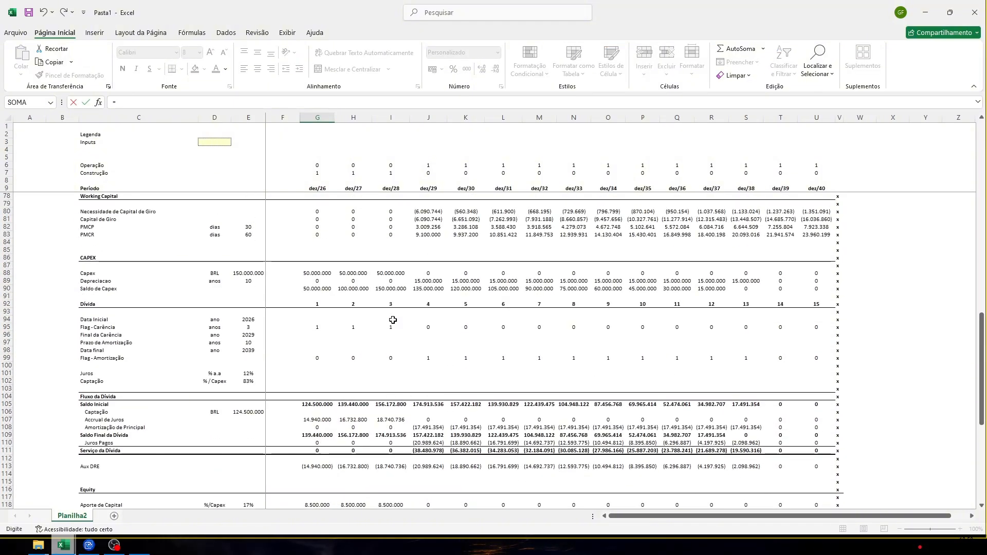
scroll(392, 320, down, 14)
key(Escape)
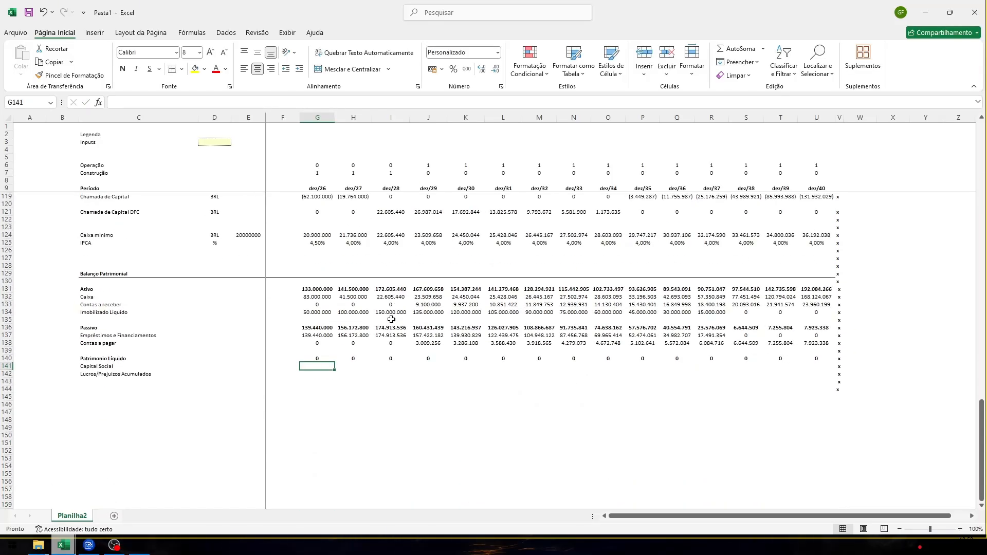
Enter =SOMA(F141;G71) as Capital Social for dez/26 in G141, accumulating the prior balance and the Fluxo de Caixa do Acionista
text(=SOMA()
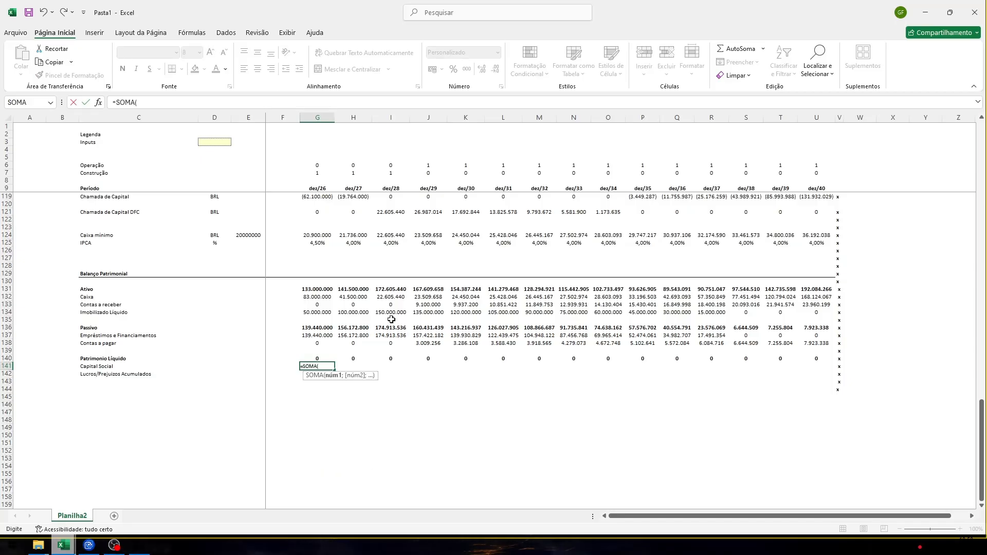
key(Left)
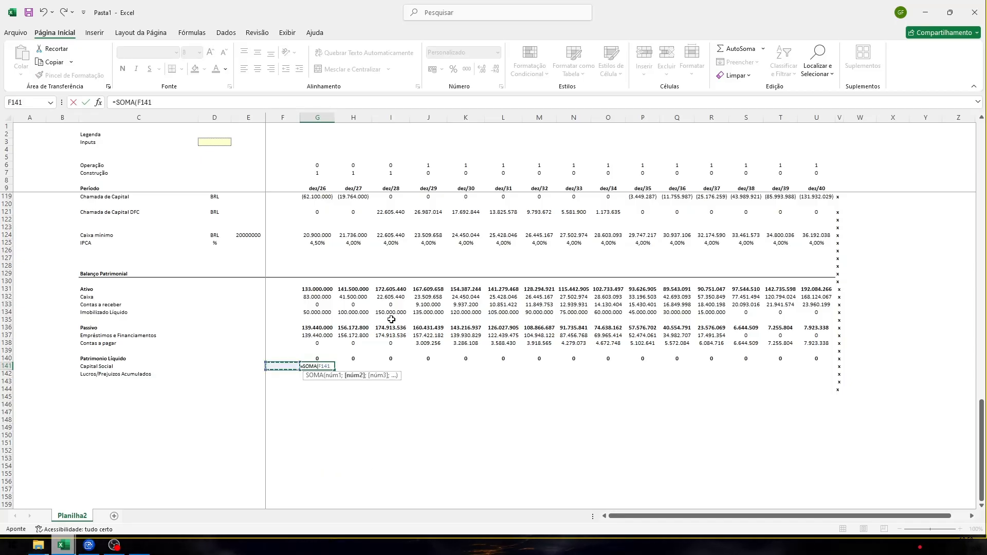
text(;)
scroll(359, 317, up, 13)
scroll(331, 316, up, 8)
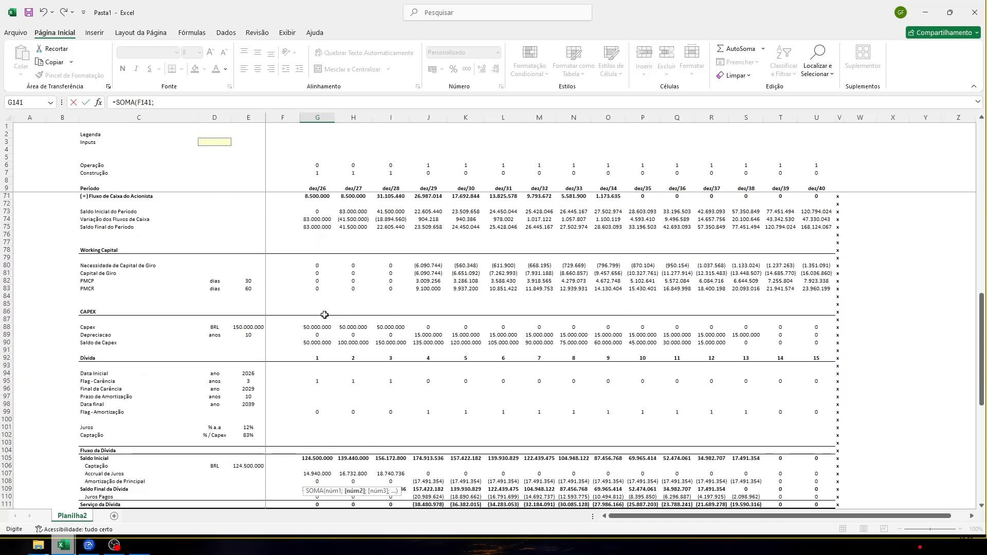
scroll(324, 315, up, 2)
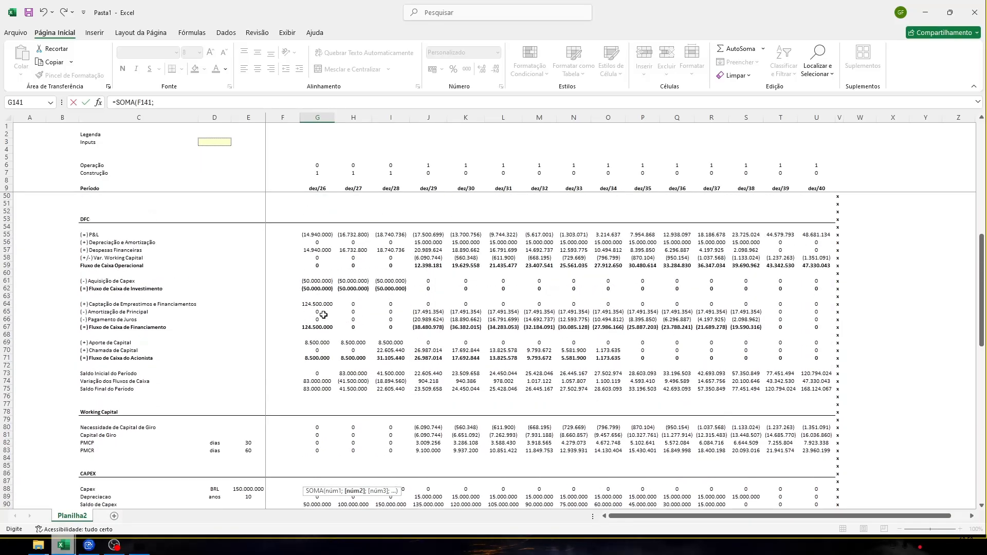
click(319, 357)
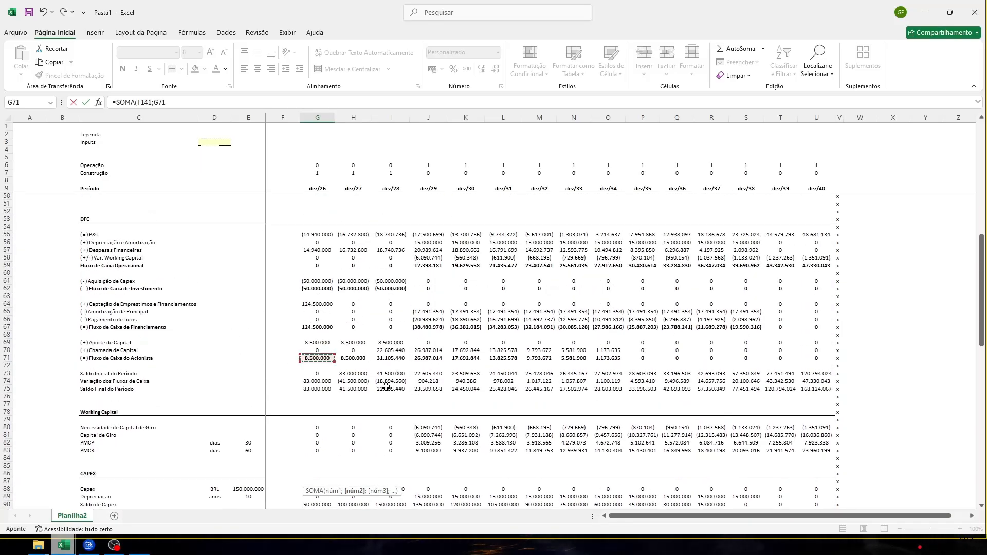
scroll(328, 349, down, 2)
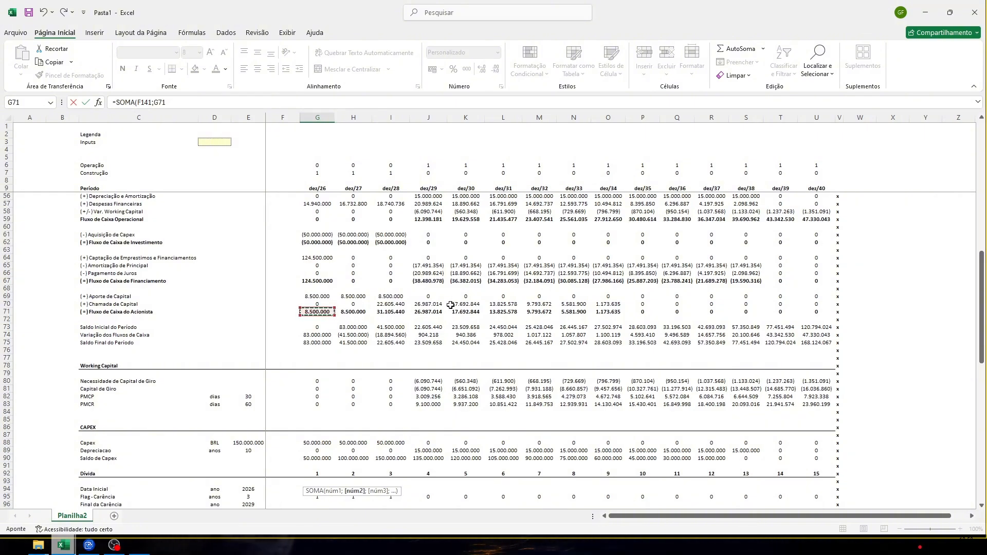
scroll(514, 348, down, 20)
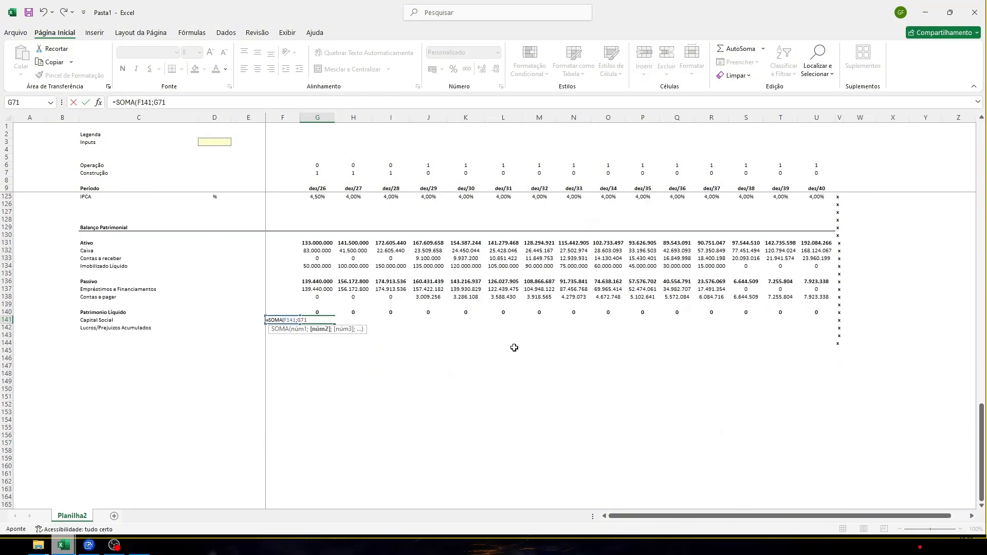
key(Return)
key(Up)
key(F2)
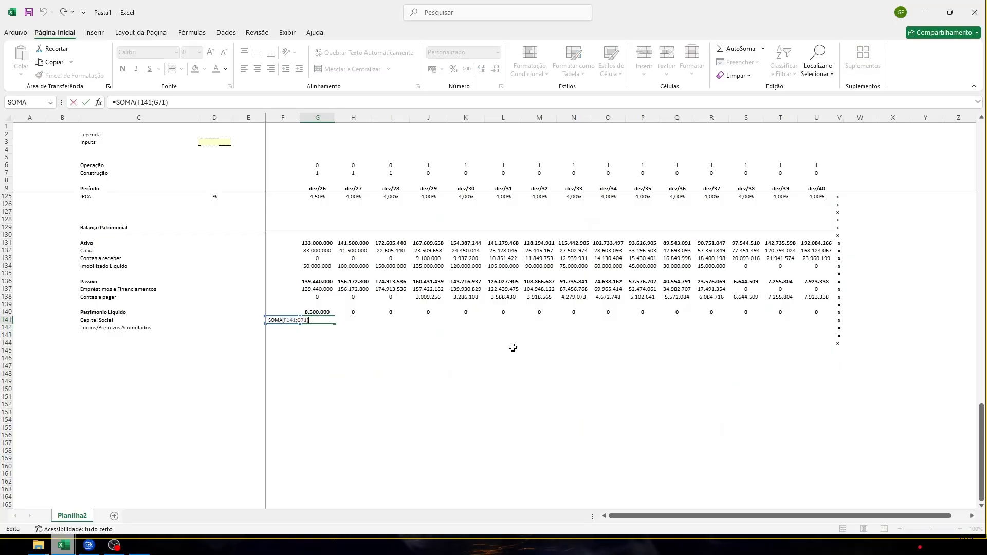
key(Escape)
Copy the Capital Social formula from G141 across the remaining periods through dez/40
key(ctrl+c)
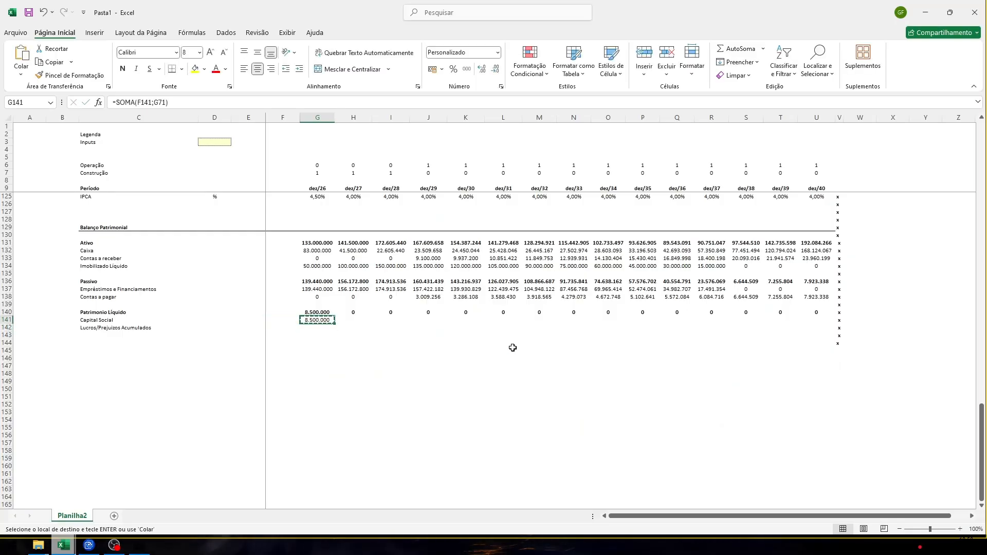
key(Right)
key(ctrl+shift+Right)
key(ctrl+v)
key(Left)
key(Left)
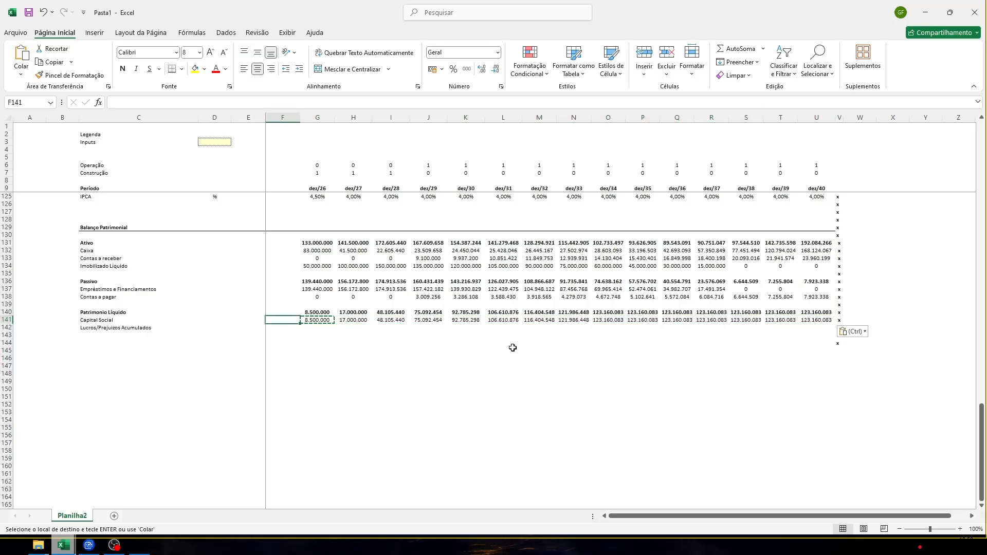
key(Right)
key(Escape)
Check the copied Capital Social formulas in row 141 period by period from dez/27 to dez/32
key(Right)
key(Right)
key(Right)
key(Right)
key(Right)
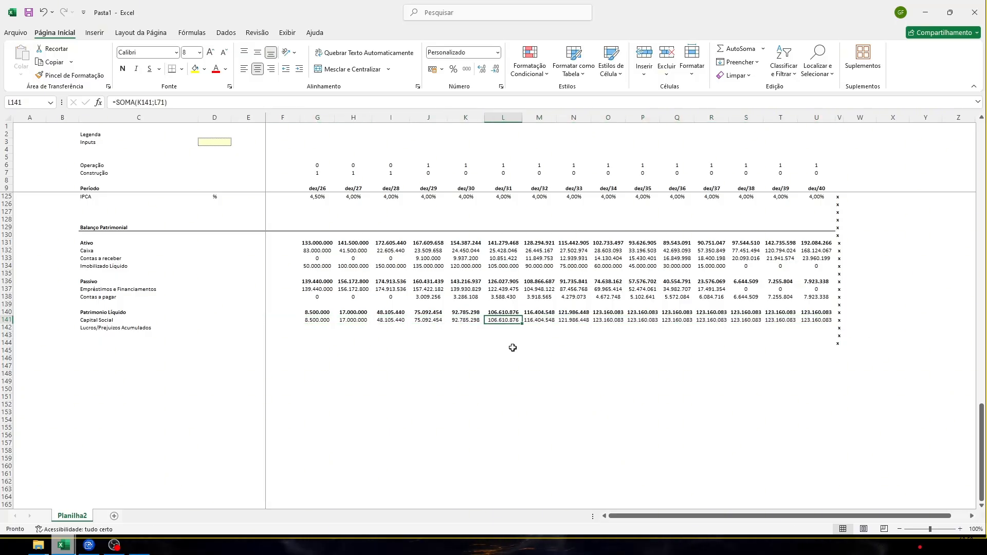
key(Right)
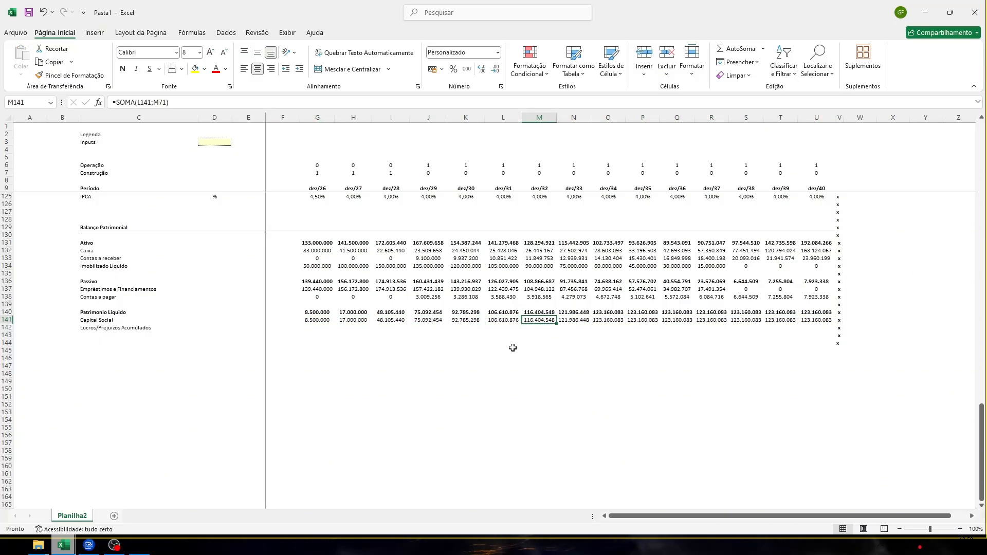
Inspect the Capital Social formulas from dez/33 to dez/38, tracing the dez/35 reference up to Fluxo de Caixa do Acionista
key(Right)
key(Right)
key(Right)
key(Left)
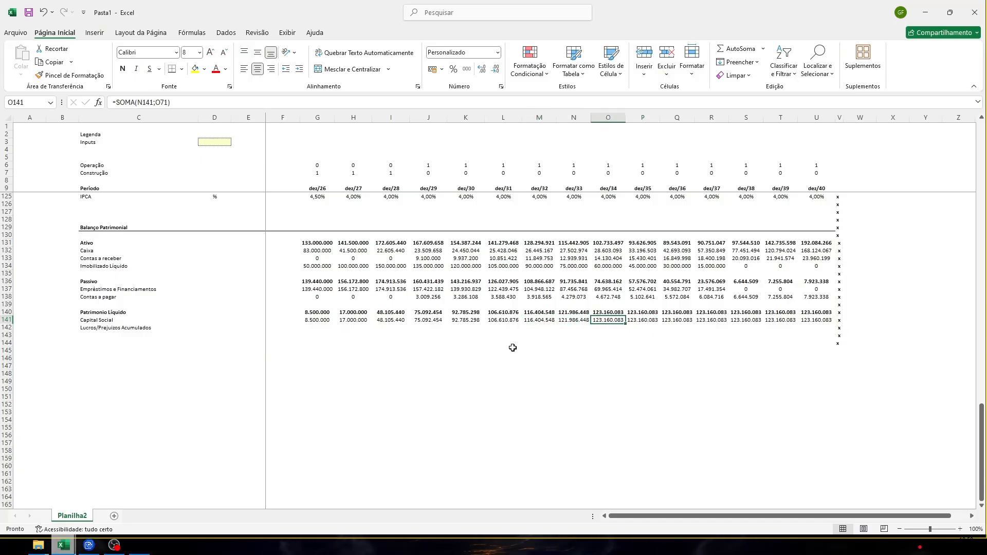
key(F2)
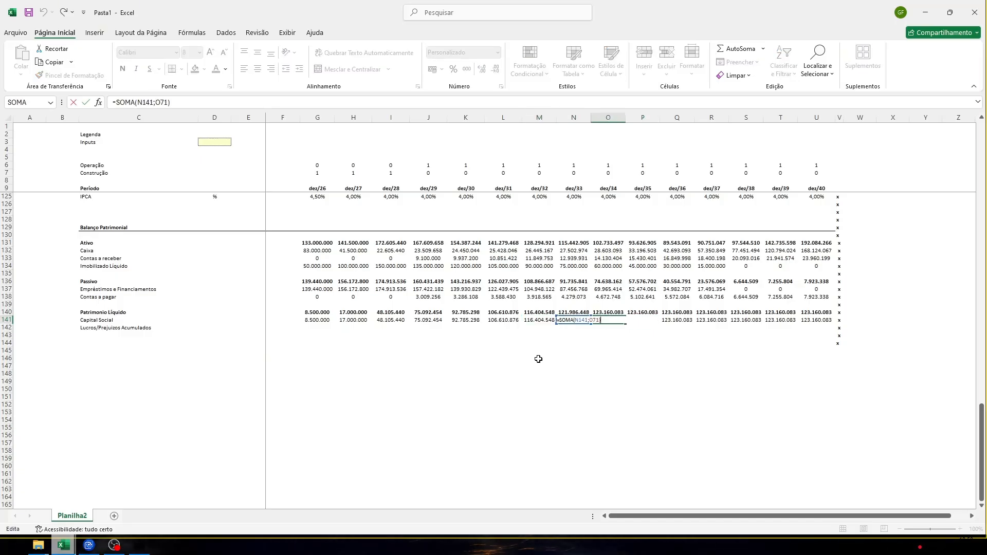
key(Escape)
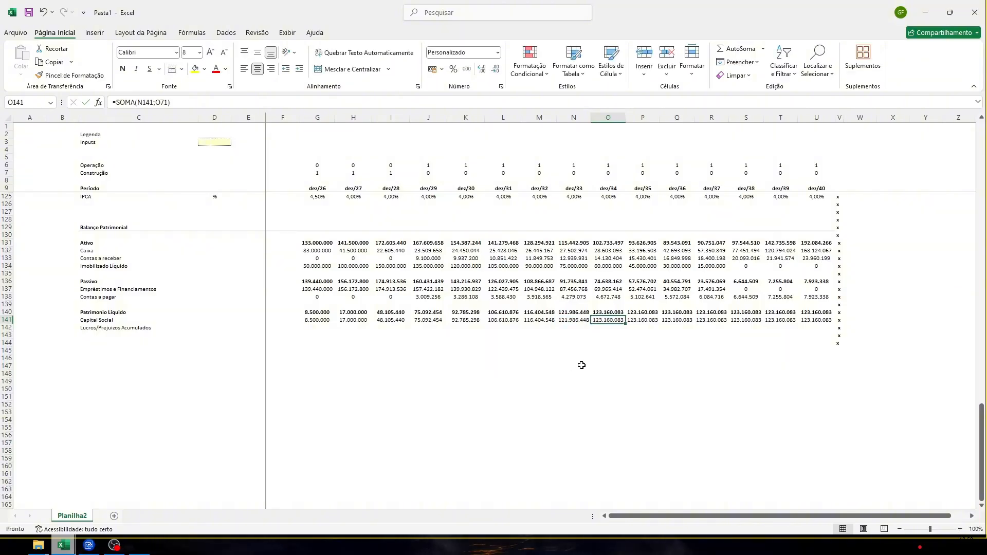
key(Right)
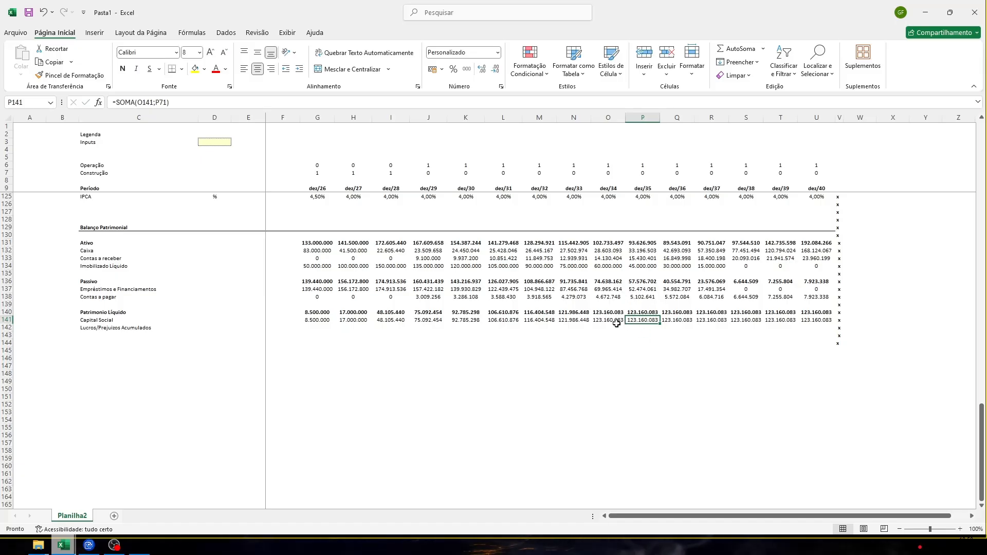
key(F2)
scroll(643, 376, up, 20)
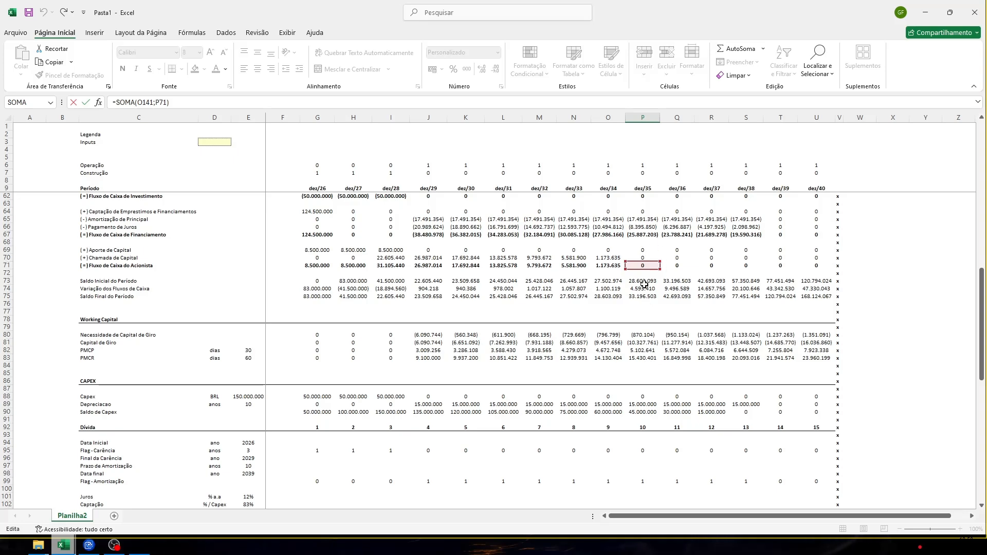
scroll(644, 284, up, 1)
key(Escape)
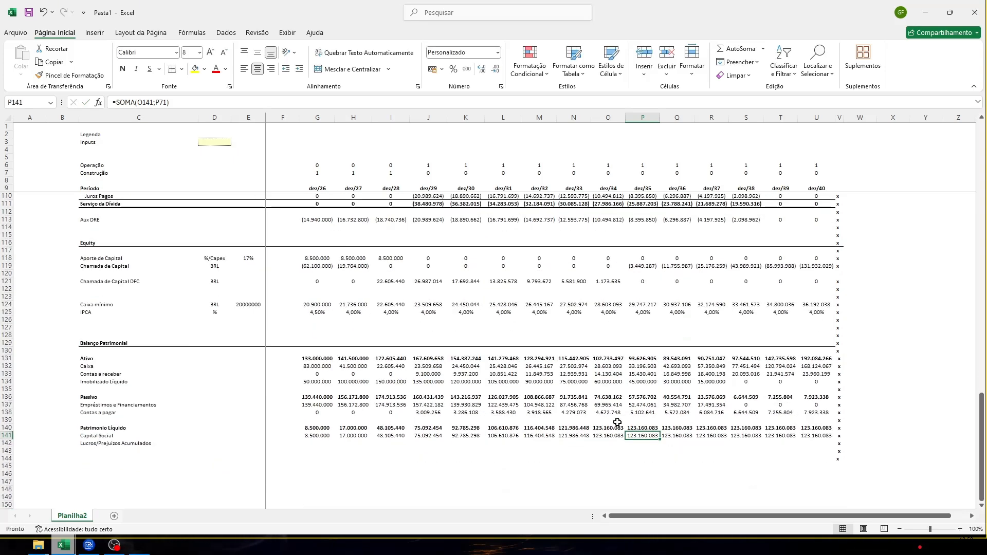
key(Right)
key(Right)
key(Right)
key(Right)
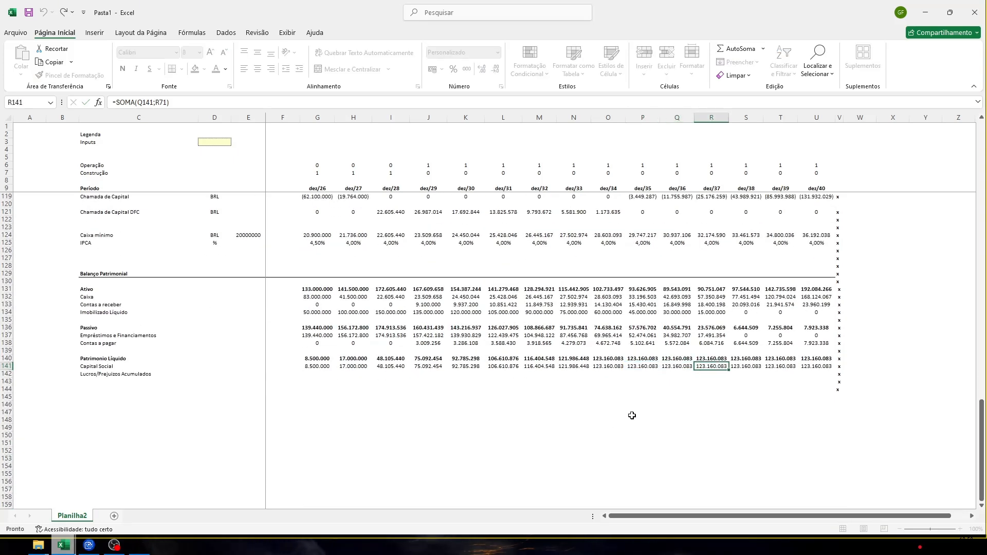
key(Right)
Enter =SOMA(F142;G49) as Lucros/Prejuízos Acumulados for dez/26 in G142, accumulating the prior balance and the period's P&L
key(Left)
key(Left)
key(Left)
key(Left)
key(Left)
key(Left)
key(Left)
key(Left)
key(Left)
key(Left)
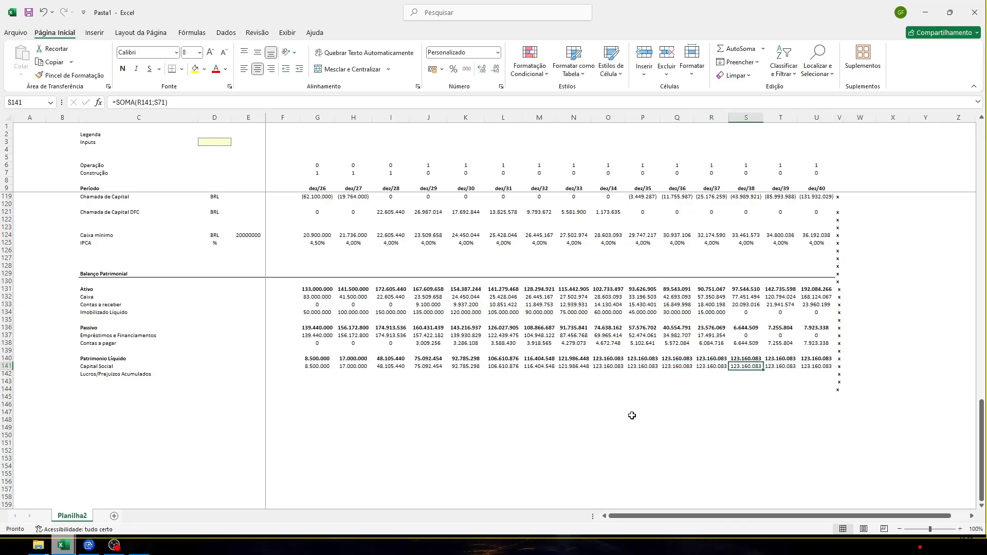
key(Left)
key(Left)
key(Left)
key(Left)
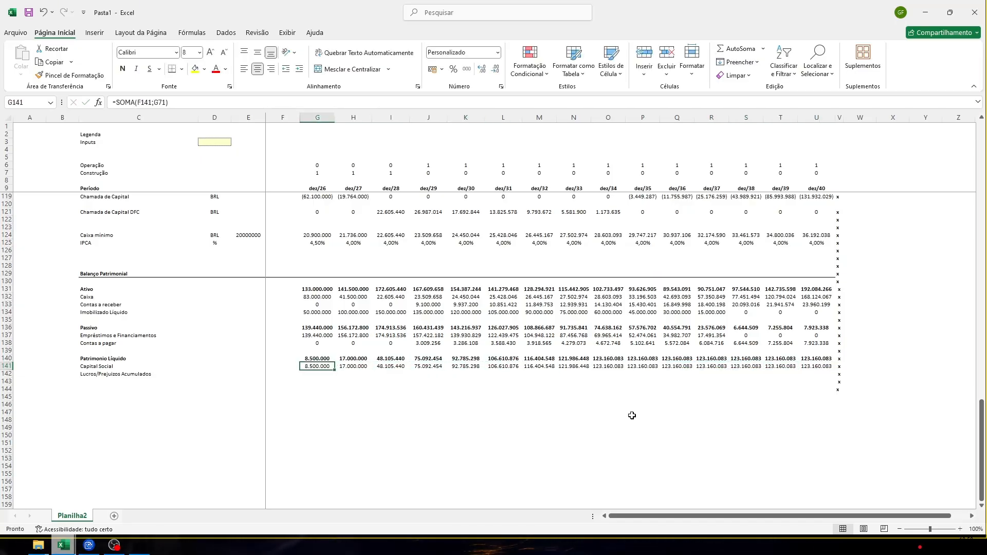
key(Down)
text(=s)
key(Tab)
key(Left)
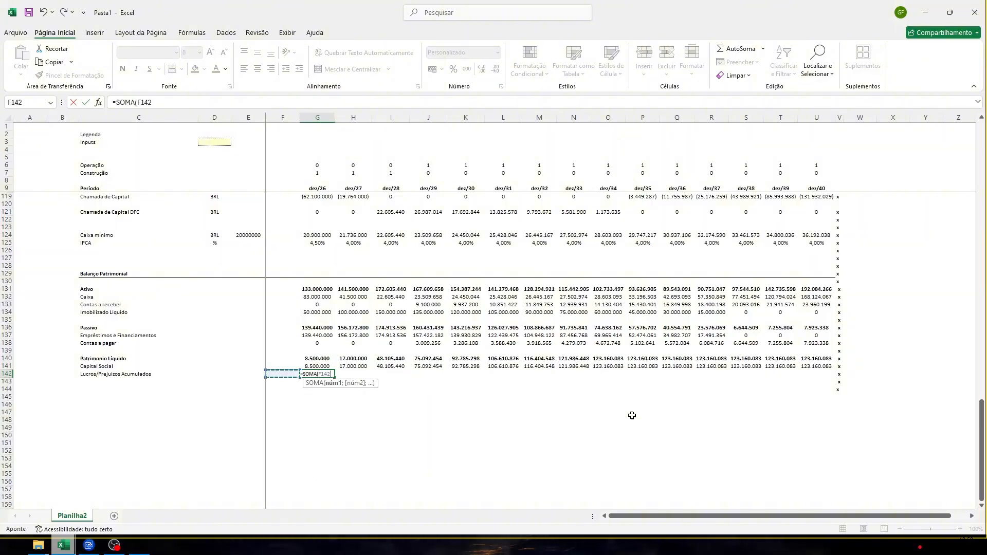
text(;)
scroll(387, 353, up, 18)
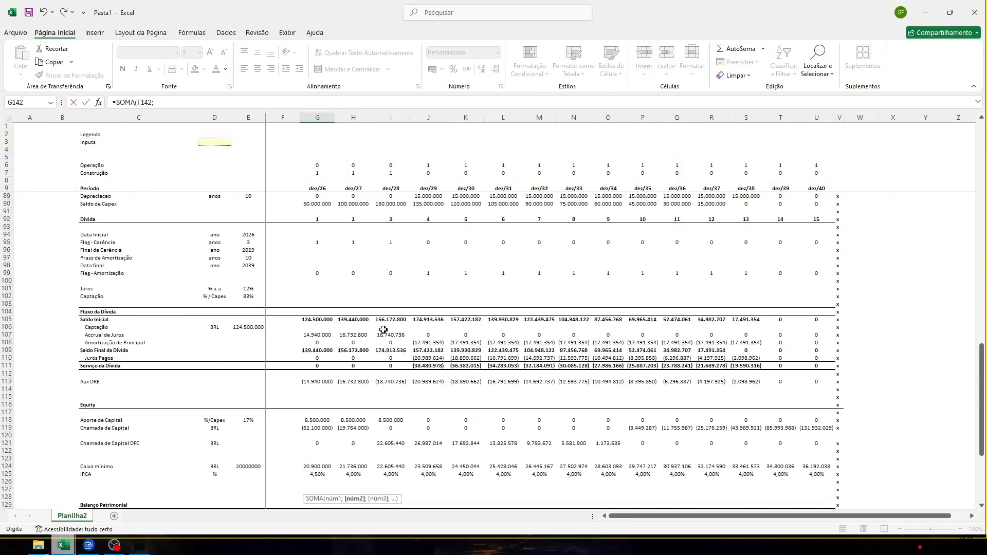
scroll(380, 331, up, 9)
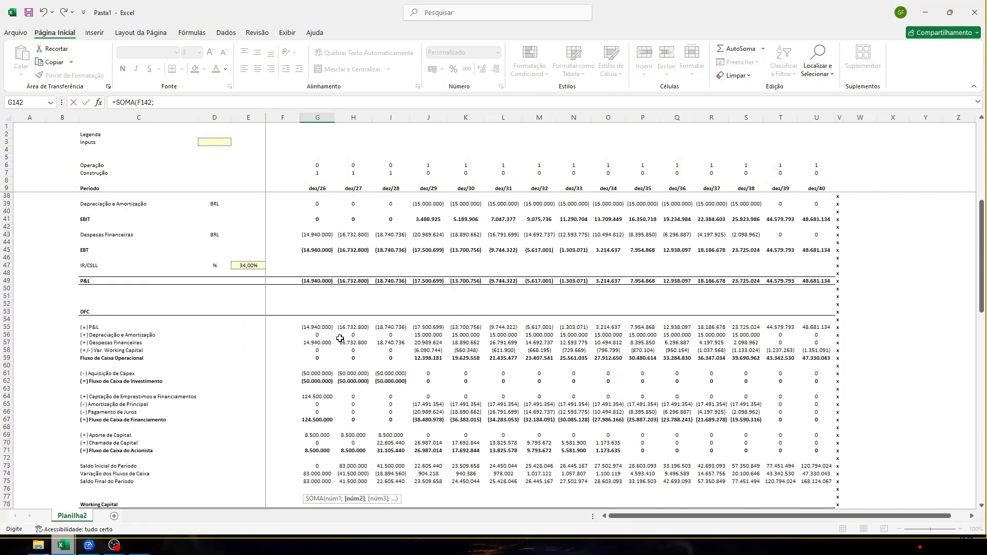
scroll(309, 299, up, 1)
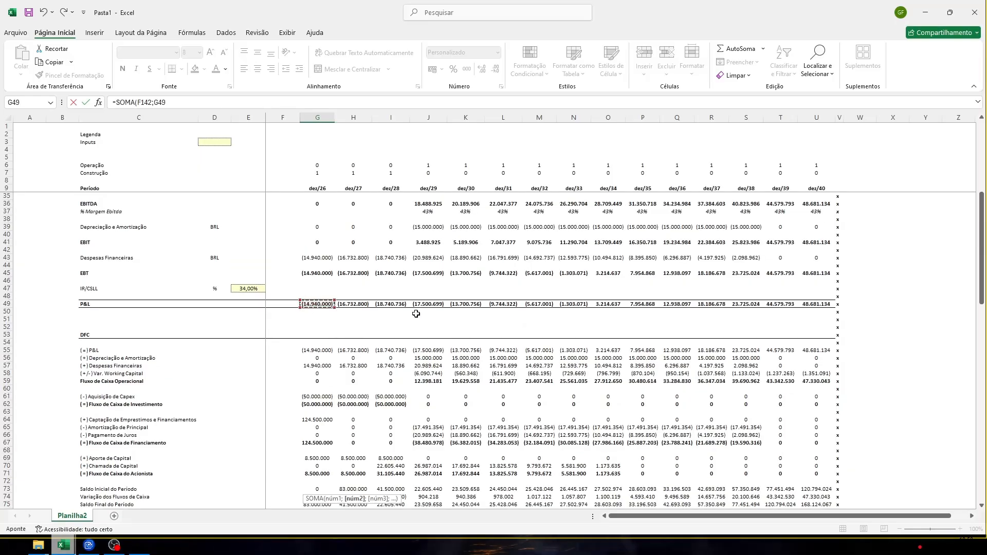
key(Return)
Fill the Lucros/Prejuízos Acumulados formula from G142 across the remaining periods through dez/40
scroll(456, 313, down, 4)
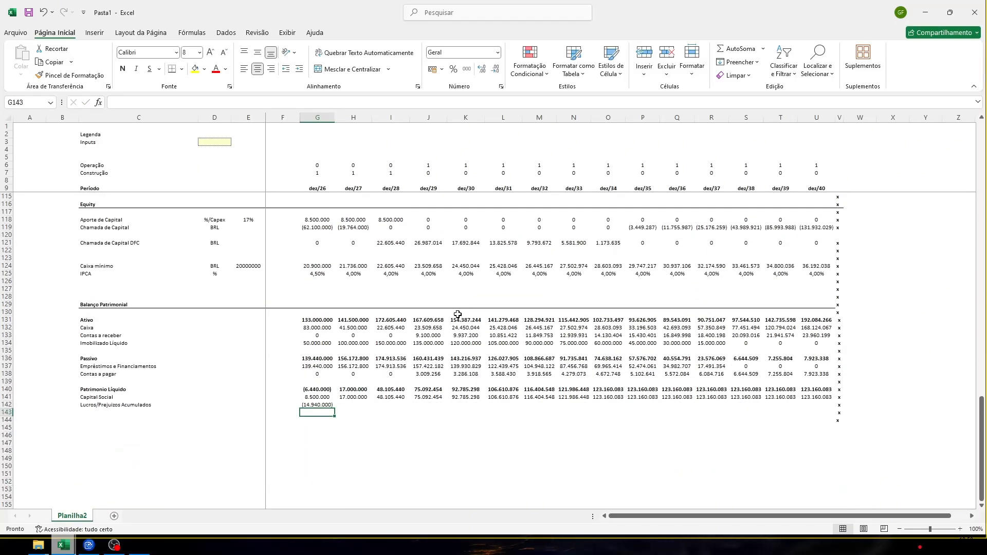
key(Up)
key(ctrl+shift+Right)
key(shift+Left)
key(ctrl+r)
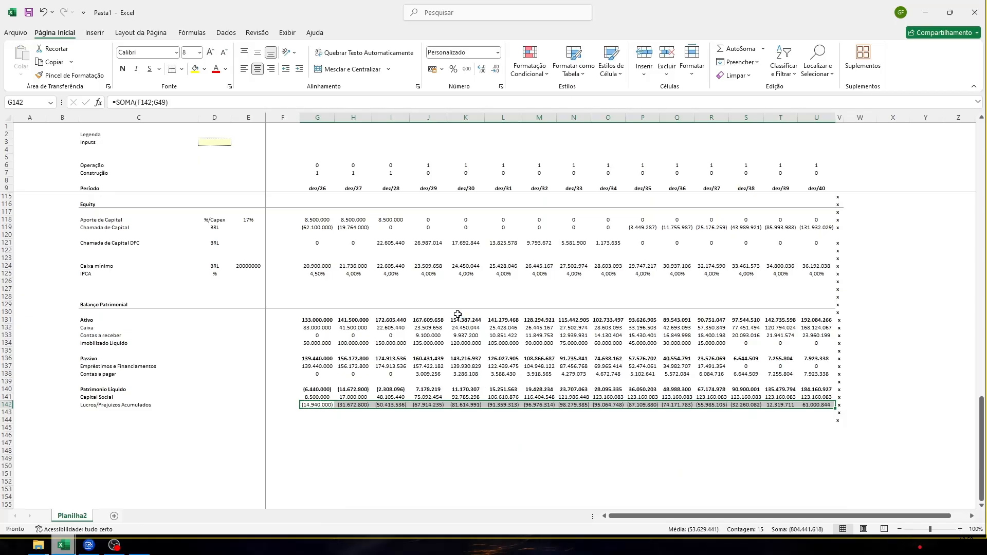
Check the copied Lucros/Prejuízos Acumulados formulas in row 142 period by period through dez/40
key(Right)
key(Right)
key(Right)
key(Right)
key(Right)
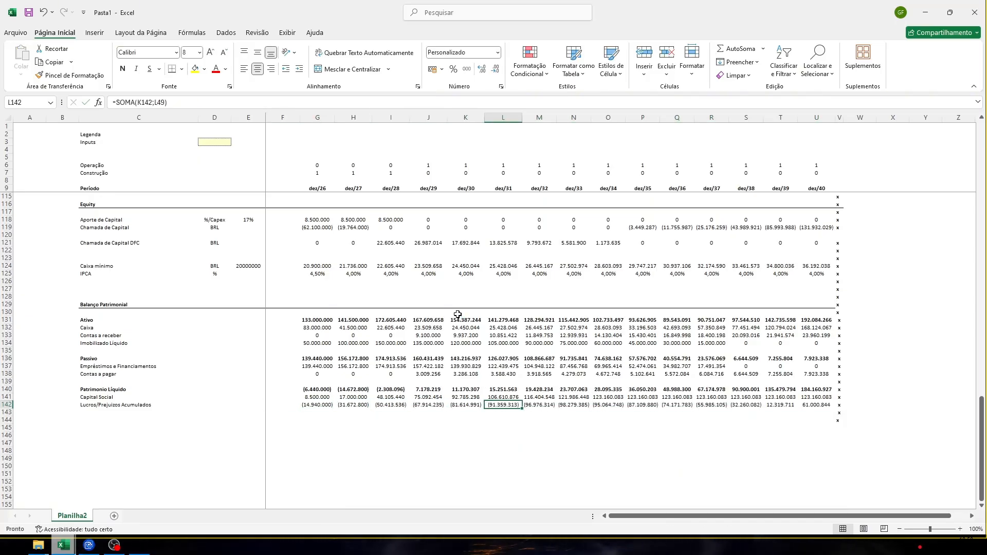
key(Right)
key(Right)
key(Right)
key(Right)
key(Right)
key(Right)
key(Right)
key(Right)
key(Right)
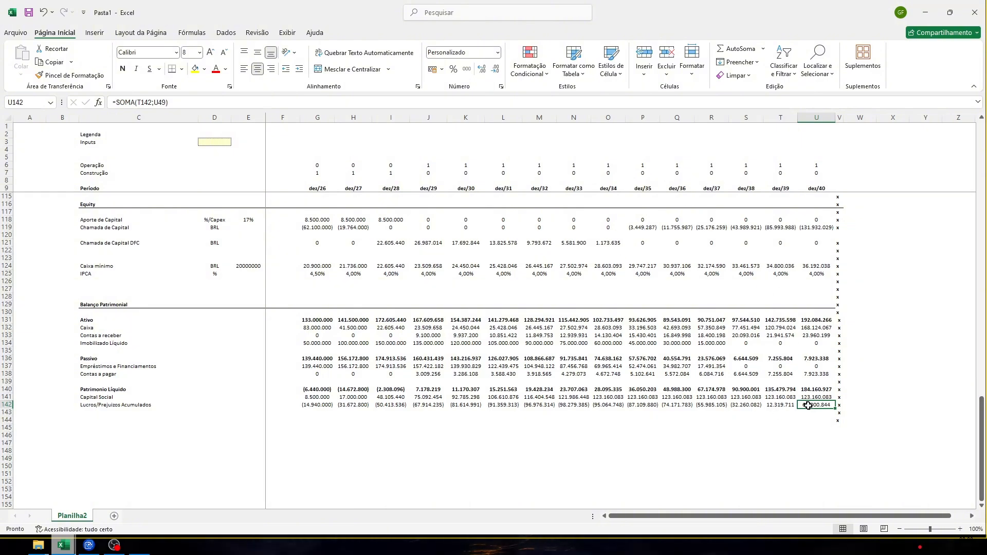
Total the P&L across all periods with =SOMA(G49:U49) in W49 as a temporary cross-check, and clear the cell
scroll(817, 397, up, 15)
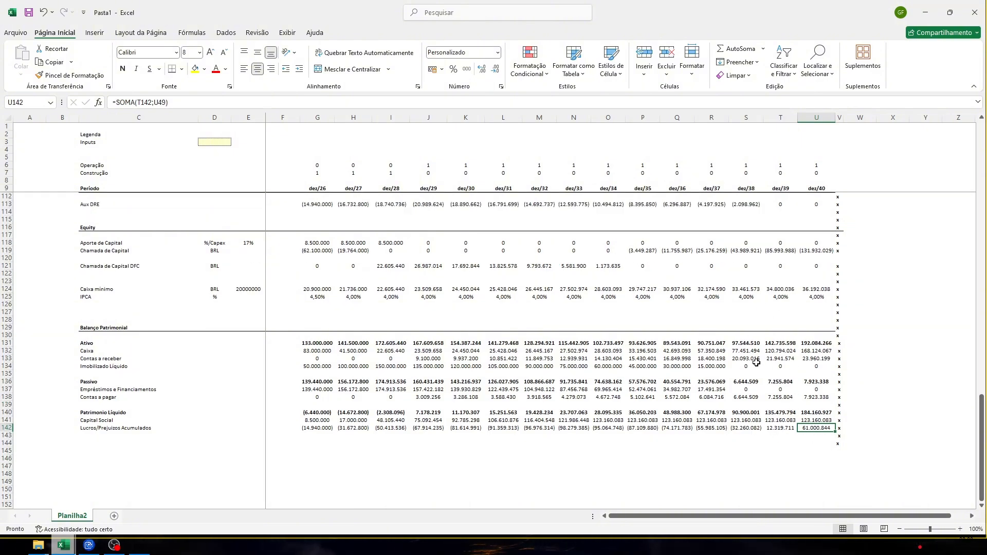
scroll(685, 342, up, 14)
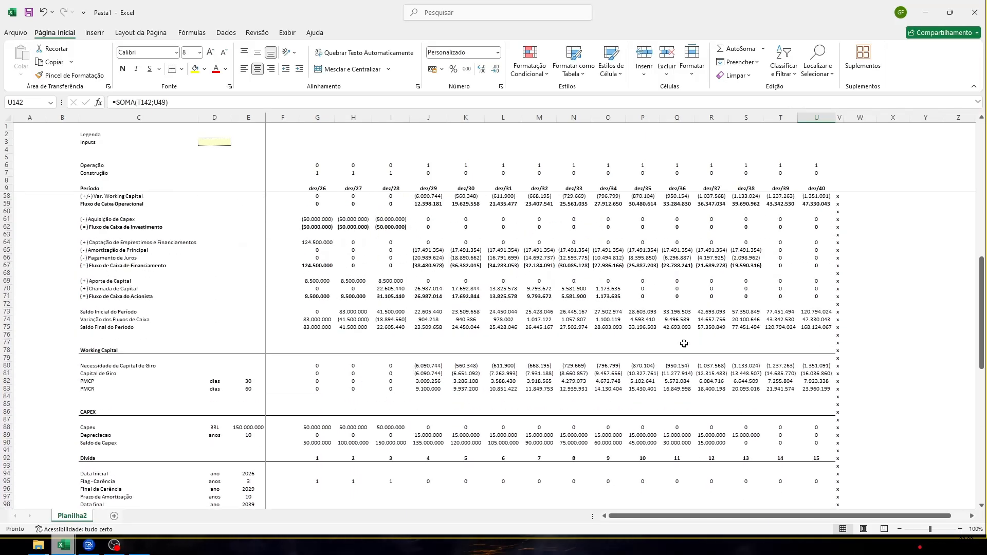
click(869, 358)
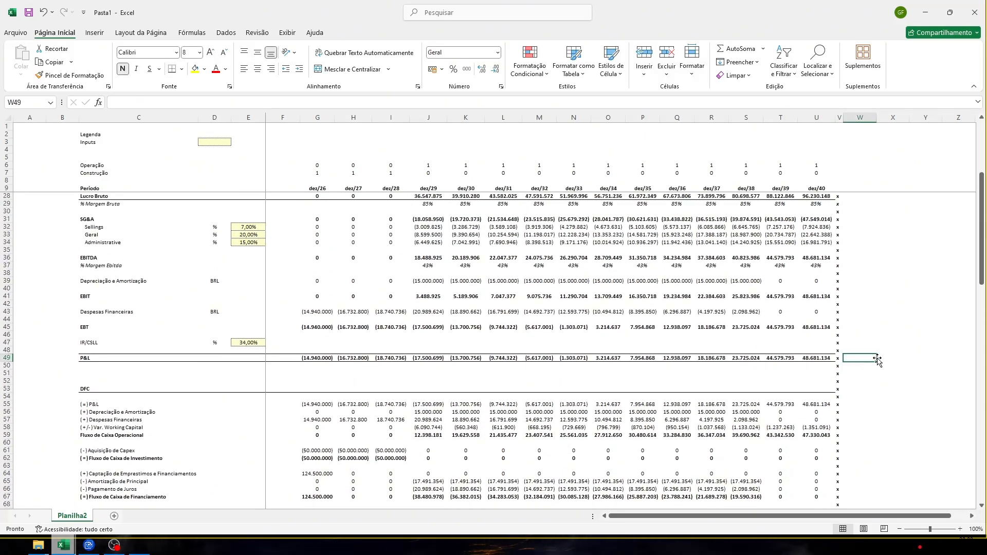
text(=soma)
key(Tab)
key(Left)
key(Left)
key(ctrl+shift+Left)
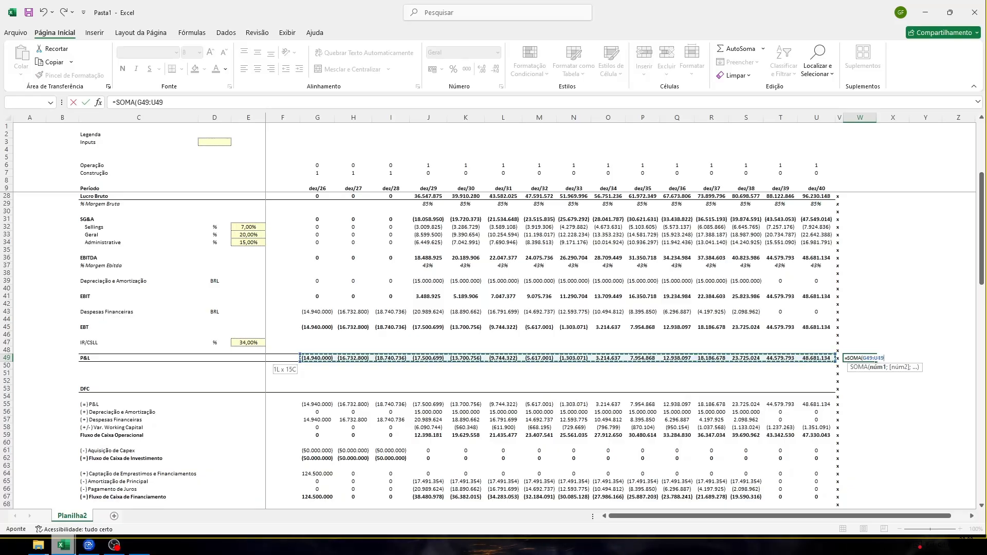
key(Return)
click(876, 359)
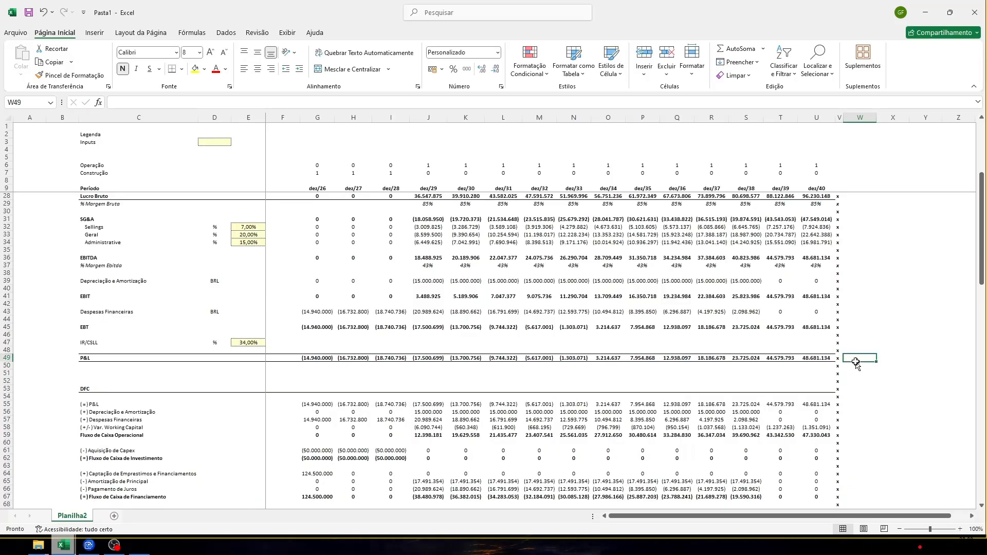
Label C144 below the Balanço Patrimonial as Check and go to the dez/26 cell G144
scroll(856, 363, down, 20)
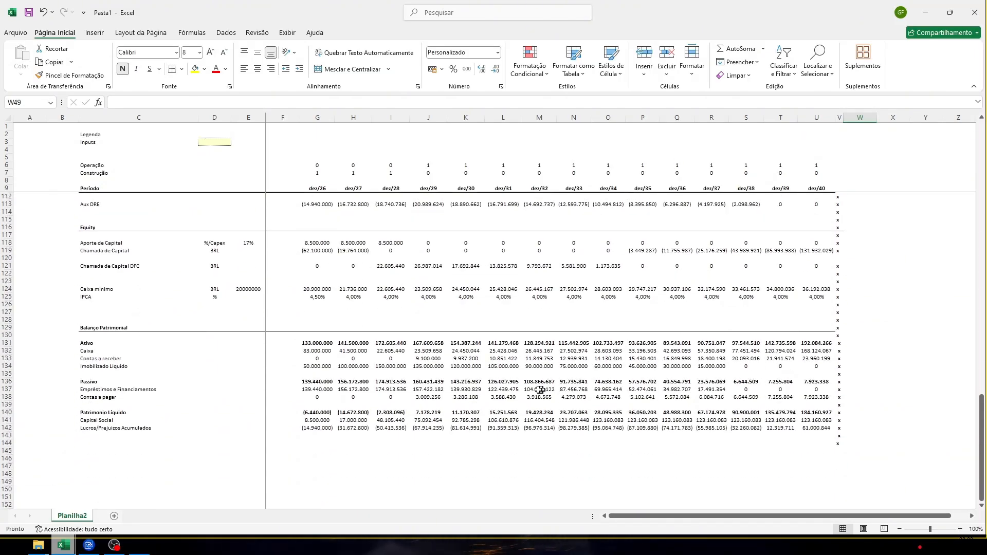
click(131, 446)
text(Che)
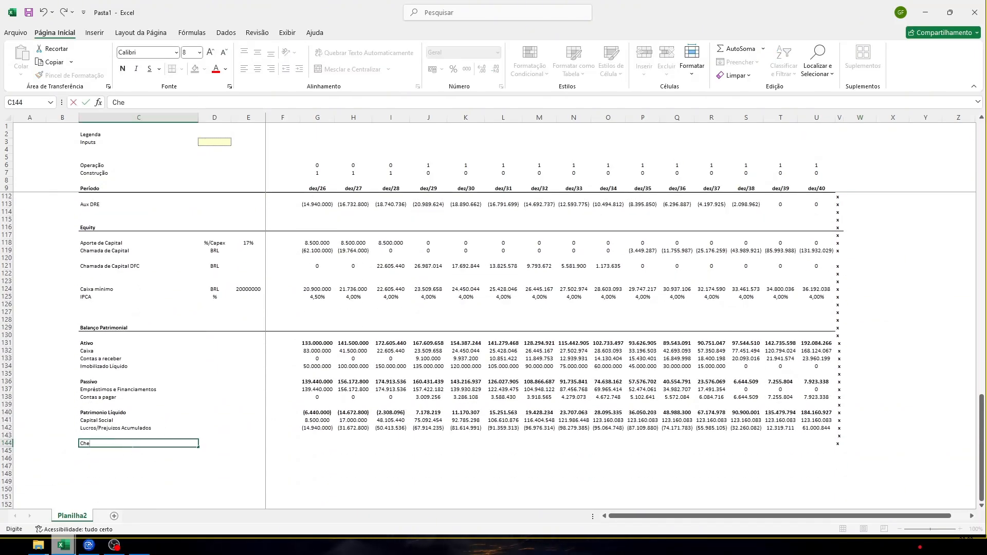
key(Right)
key(Right)
key(Right)
key(Right)
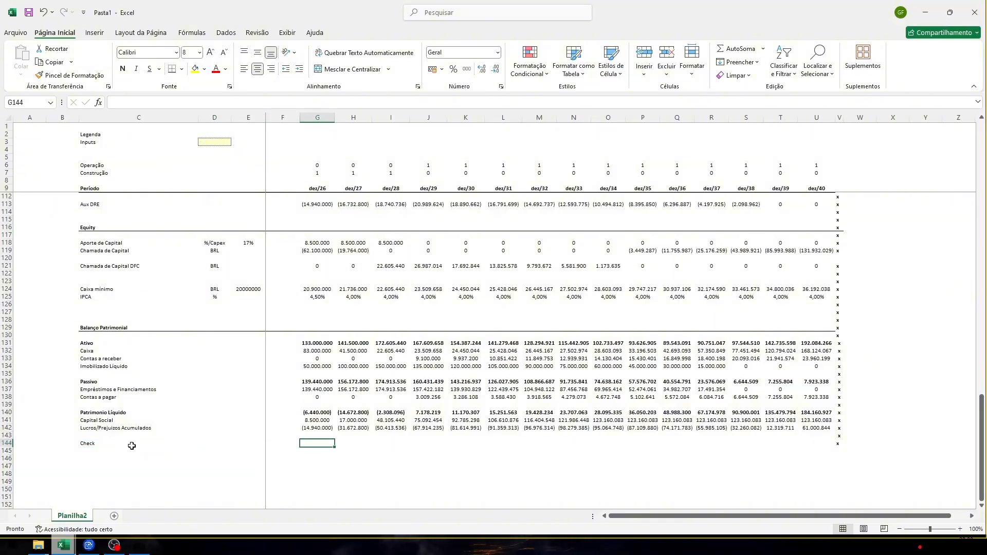
Enter =G131-SOMA(G136;G140) in G144 to compare Ativo with the sum of Passivo and Patrimonio Líquido for dez/26
text(=)
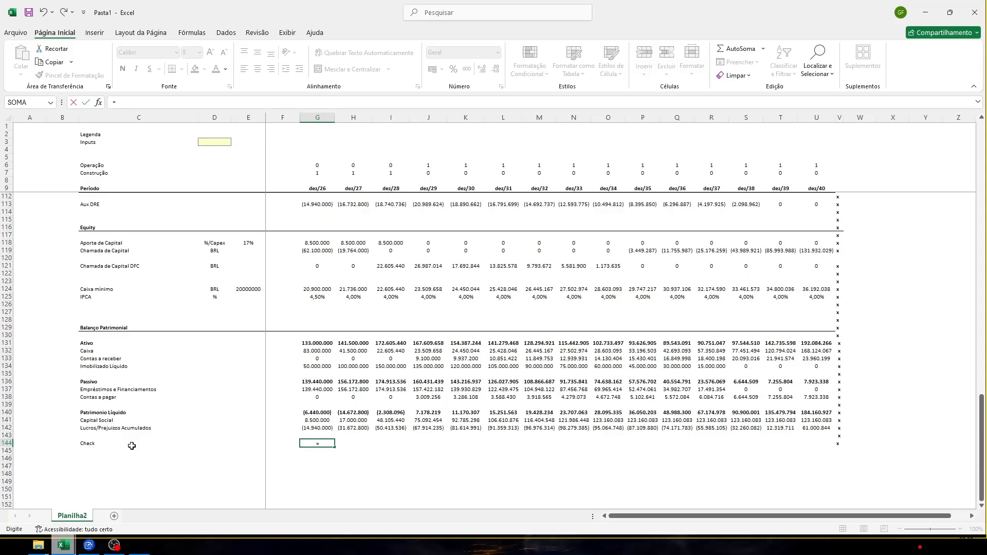
key(Up)
key(Up)
key(Up)
key(Up)
key(Up)
key(Up)
key(Up)
key(Up)
key(Up)
key(Up)
key(Up)
key(Up)
key(Up)
text(-)
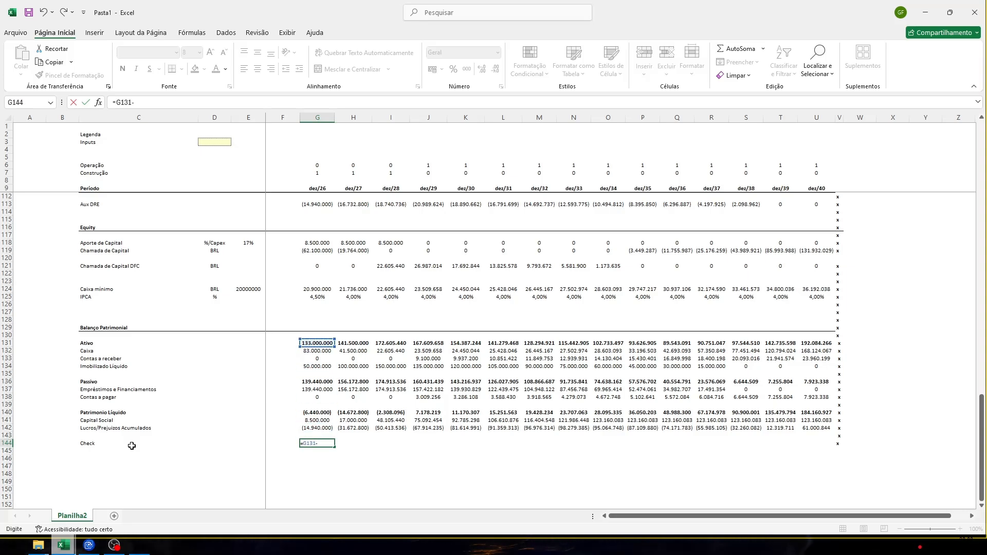
text(SOMA()
key(Up)
key(Up)
key(Up)
key(Up)
key(Up)
key(Up)
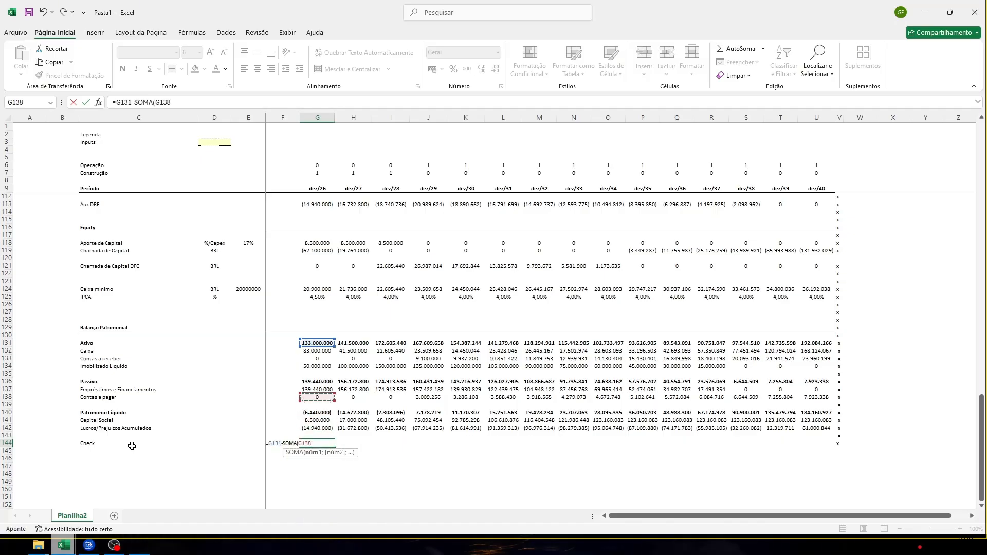
key(Up)
key(Up)
text(;)
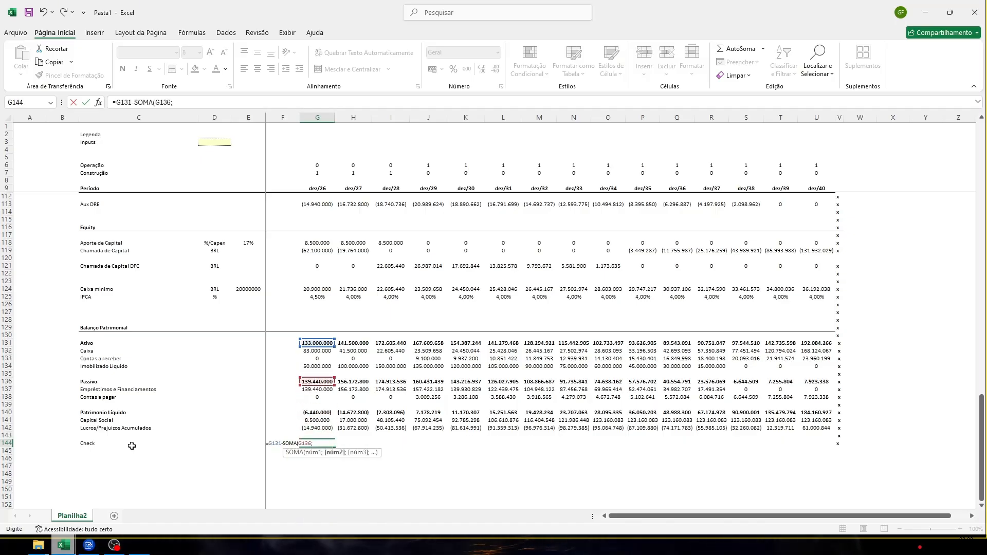
key(Return)
key(Return)
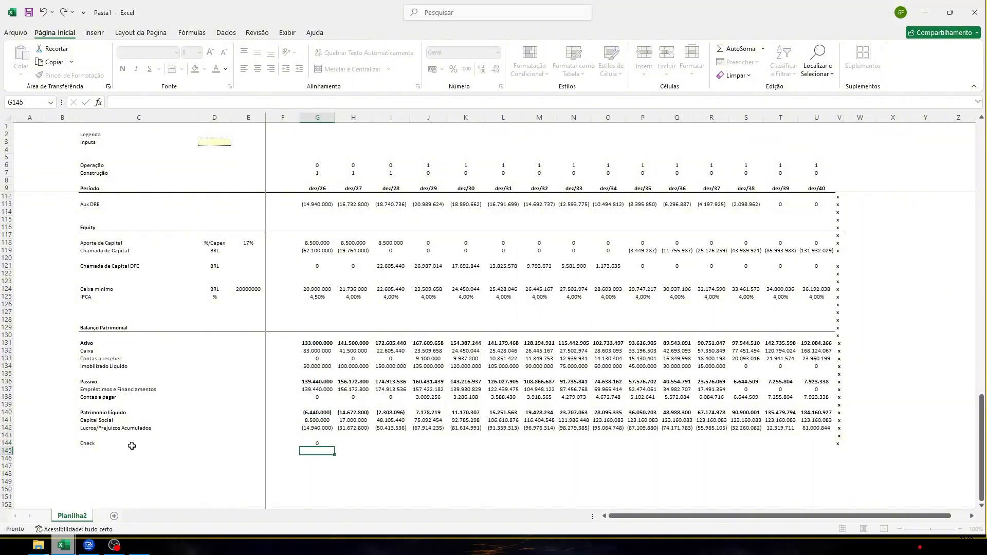
Copy the Check formula from G144 across all periods through dez/40
key(ctrl+c)
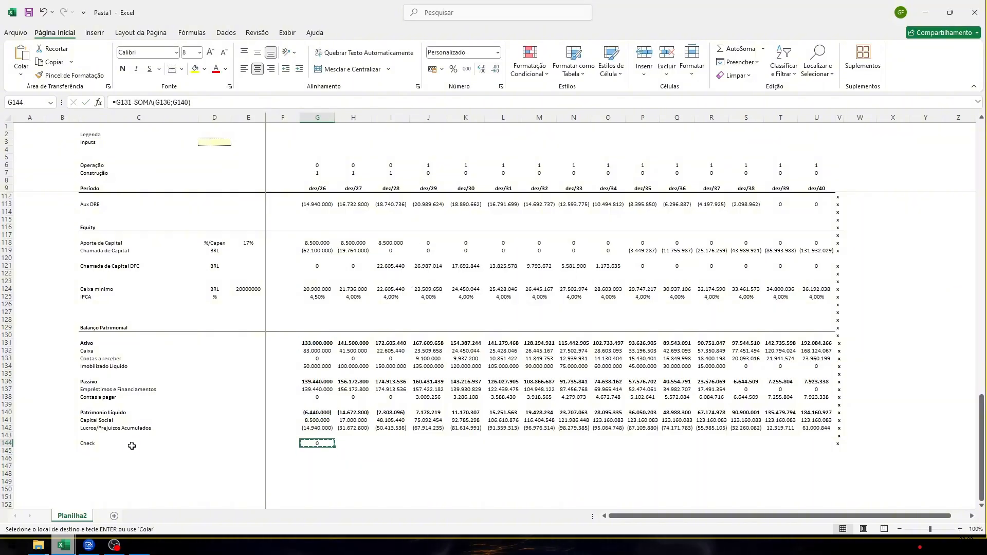
key(ctrl+shift+Right)
key(shift+Left)
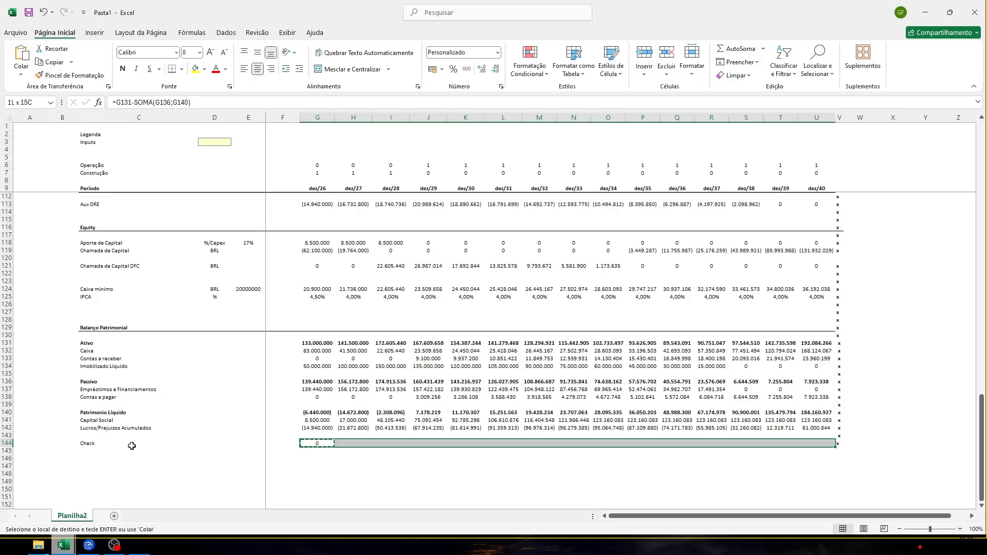
key(Return)
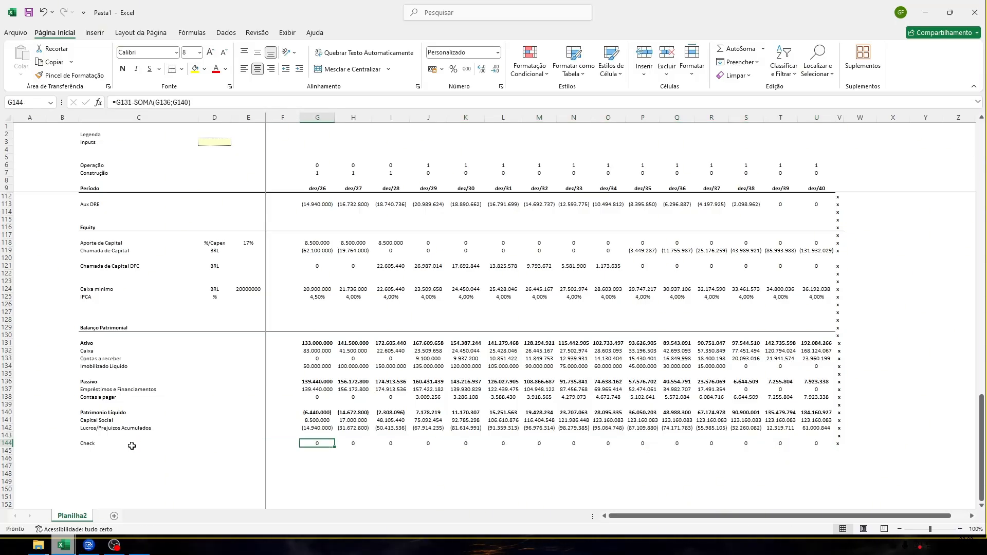
Review the Check row's formulas and results in row 144 period by period from dez/27 to dez/40
key(Right)
key(F2)
key(Escape)
key(Right)
key(Right)
key(Right)
key(Right)
key(Right)
key(Right)
key(Right)
key(Right)
key(Right)
key(Right)
key(Right)
key(Right)
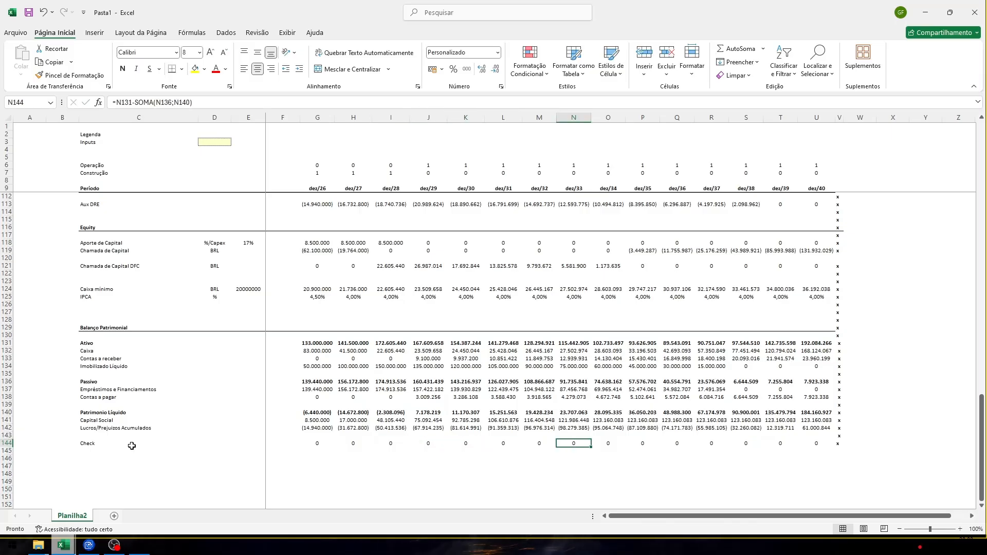
key(Right)
key(Right)
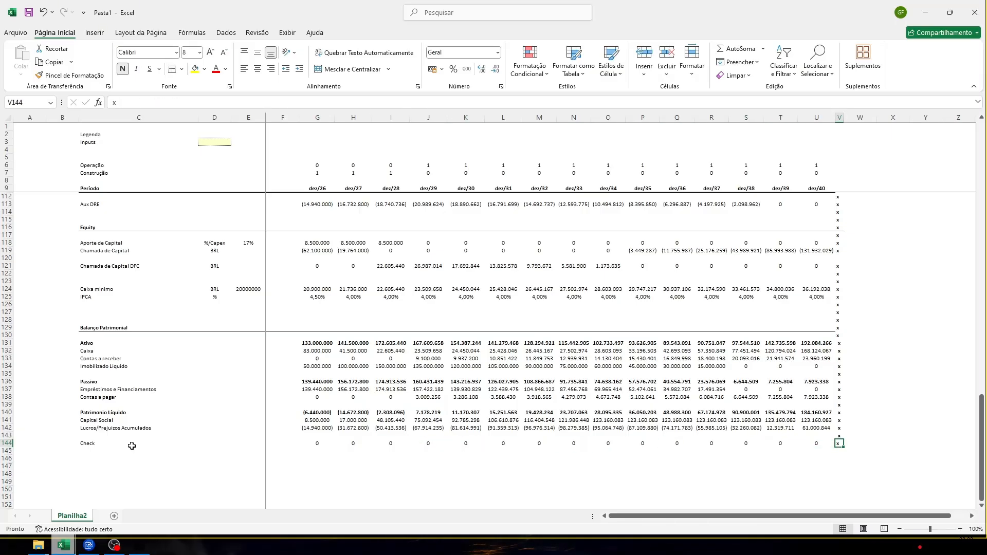
Review the Fluxo de Caixa, Working Capital, CAPEX, Dívida and Equity sections against the Balanço Patrimonial across all periods
scroll(267, 432, up, 11)
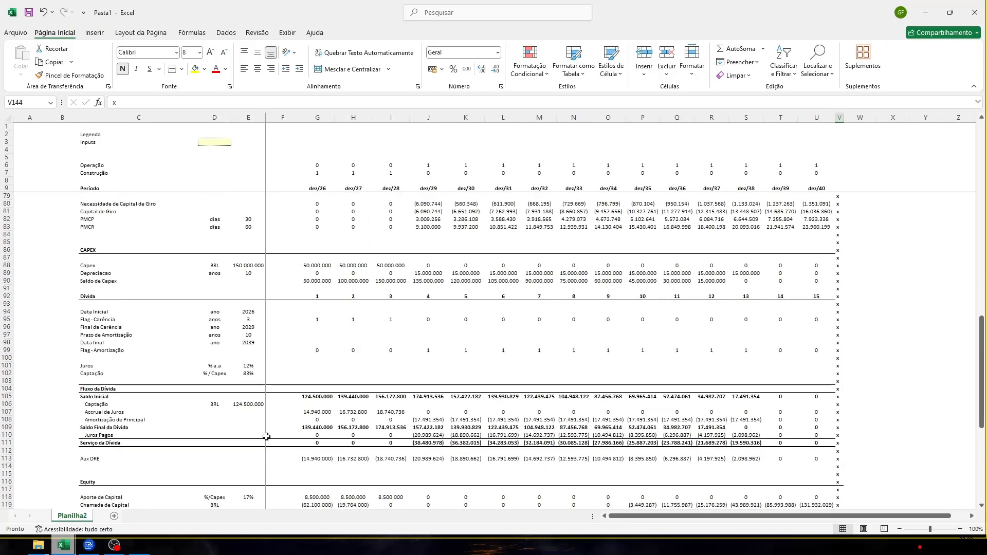
scroll(266, 437, down, 10)
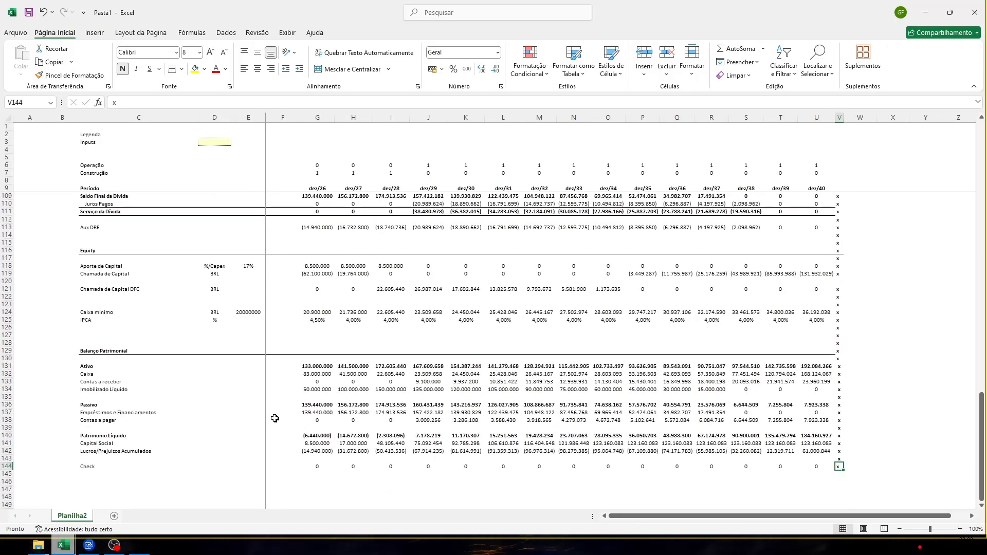
scroll(309, 406, down, 4)
scroll(323, 407, up, 8)
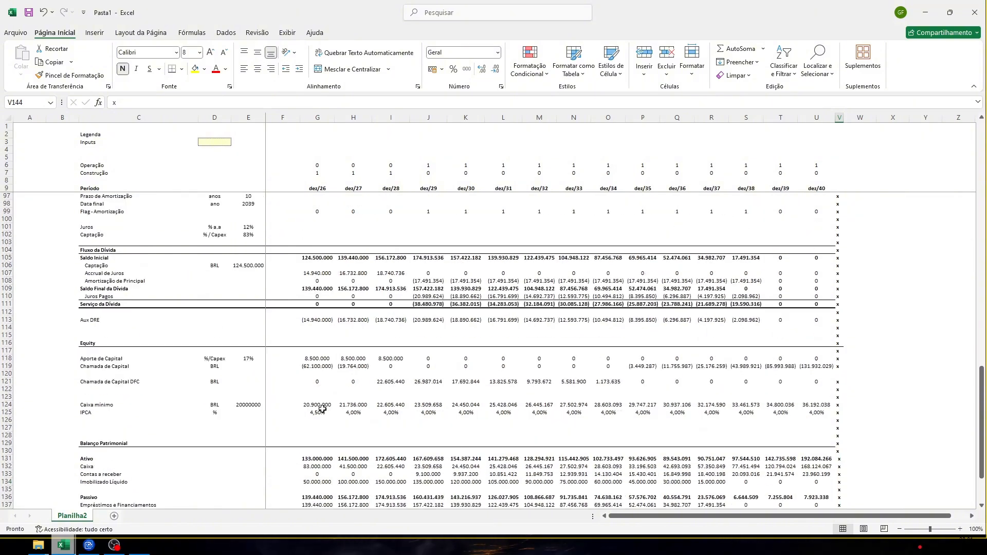
scroll(347, 374, up, 7)
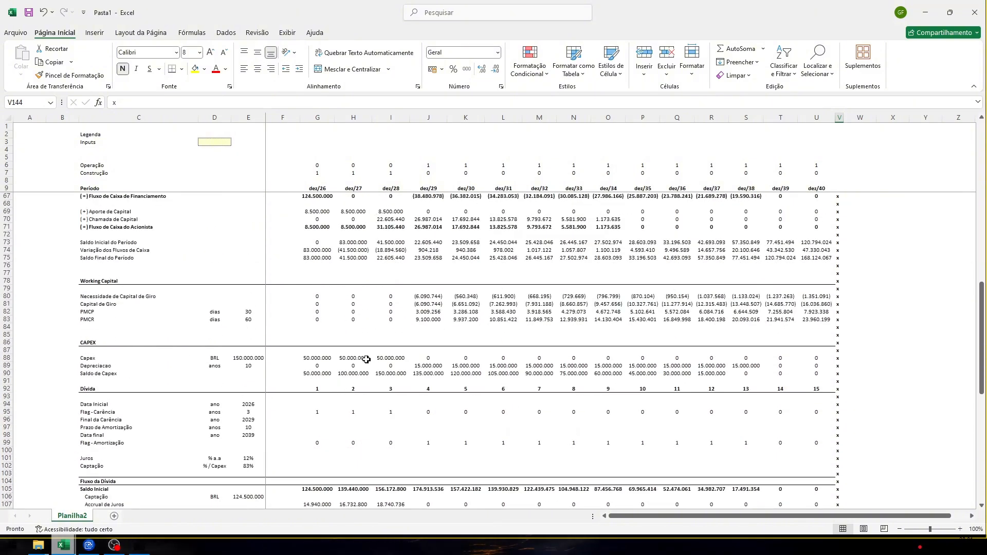
scroll(358, 392, down, 7)
scroll(334, 391, up, 5)
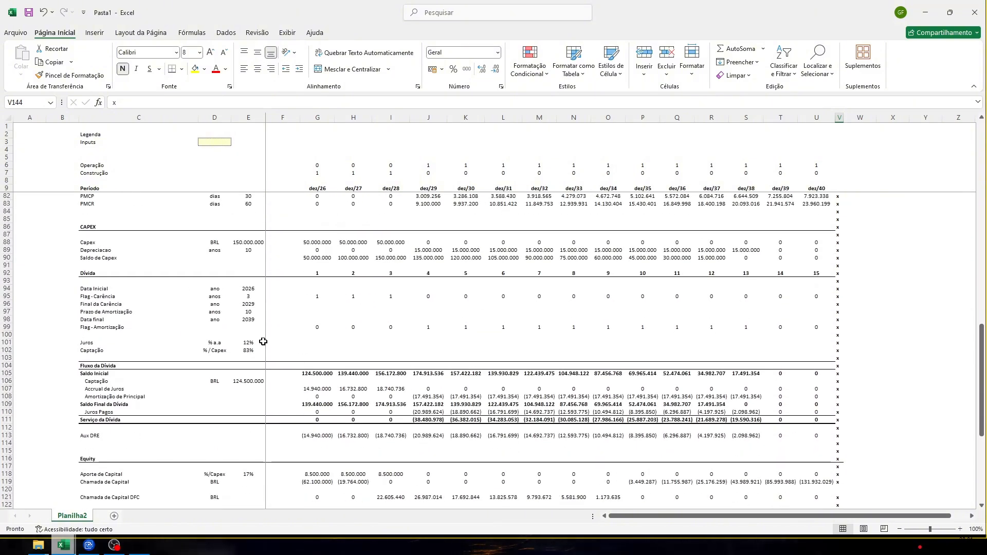
scroll(247, 334, up, 4)
scroll(277, 391, down, 11)
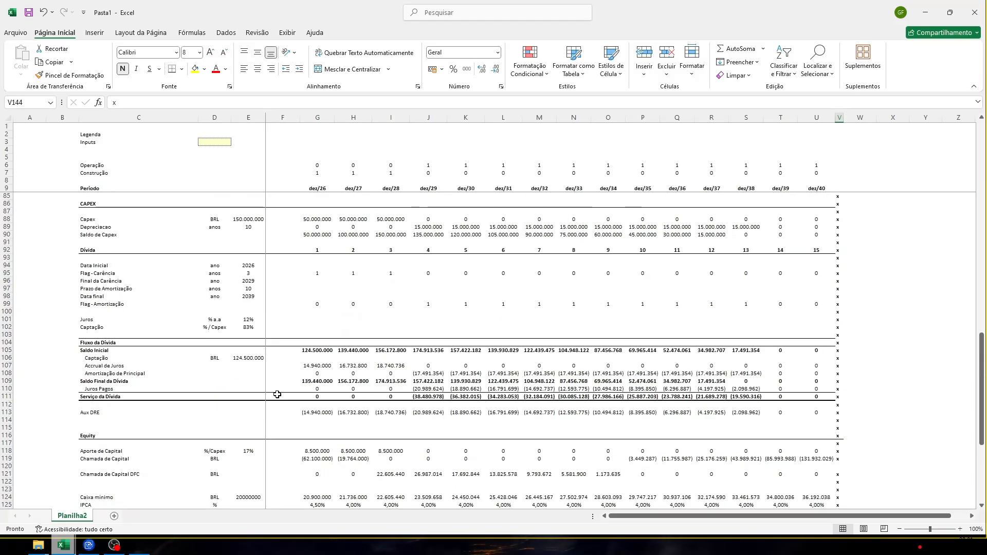
scroll(227, 343, down, 4)
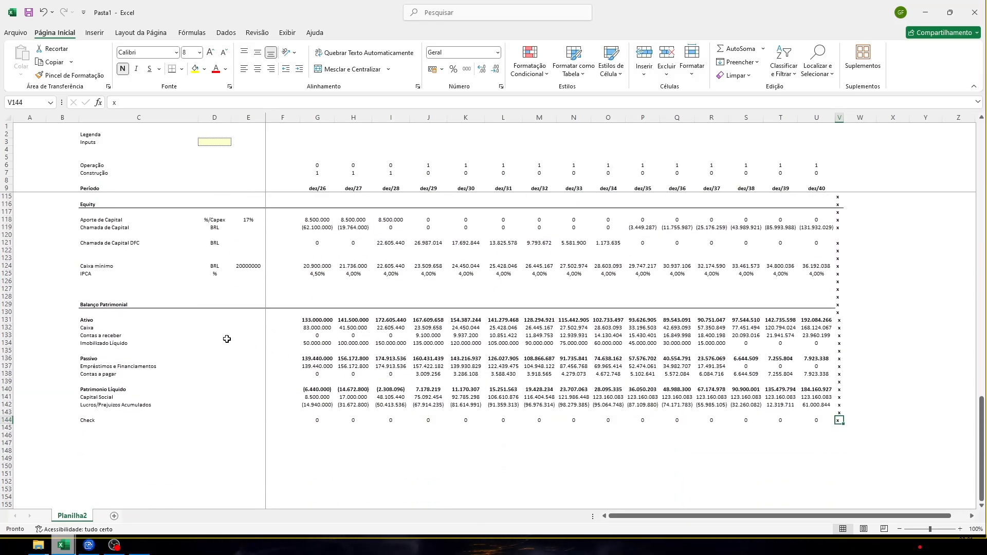
scroll(227, 344, up, 6)
scroll(226, 348, down, 5)
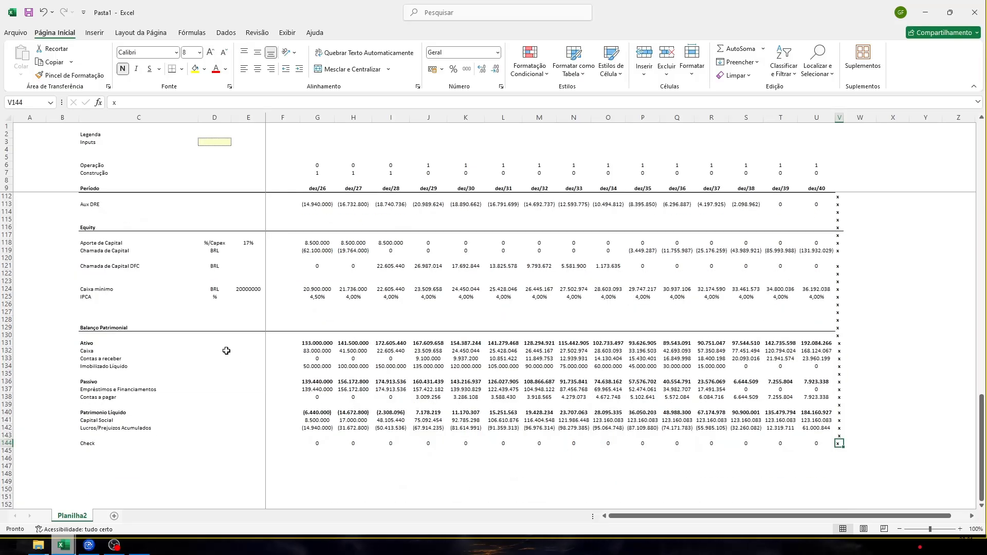
scroll(226, 349, up, 7)
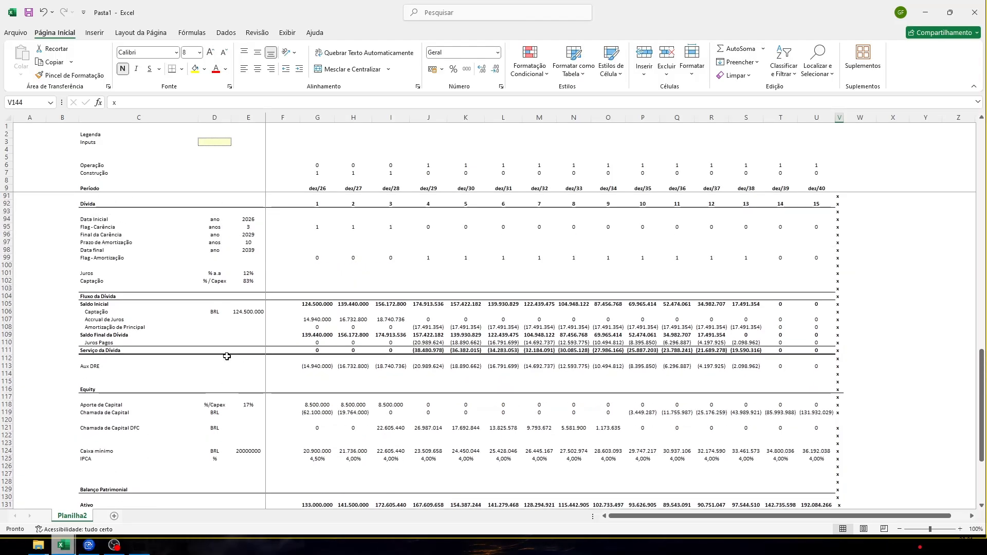
scroll(227, 356, down, 6)
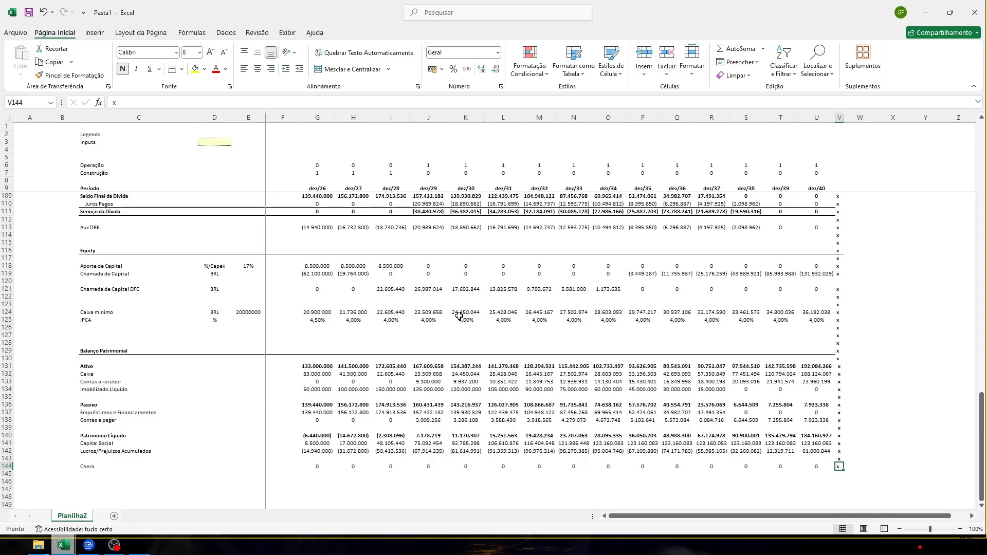
Inspect the Check formula for dez/27 in H144, then go to the end marker of row 144
scroll(436, 329, down, 4)
click(362, 374)
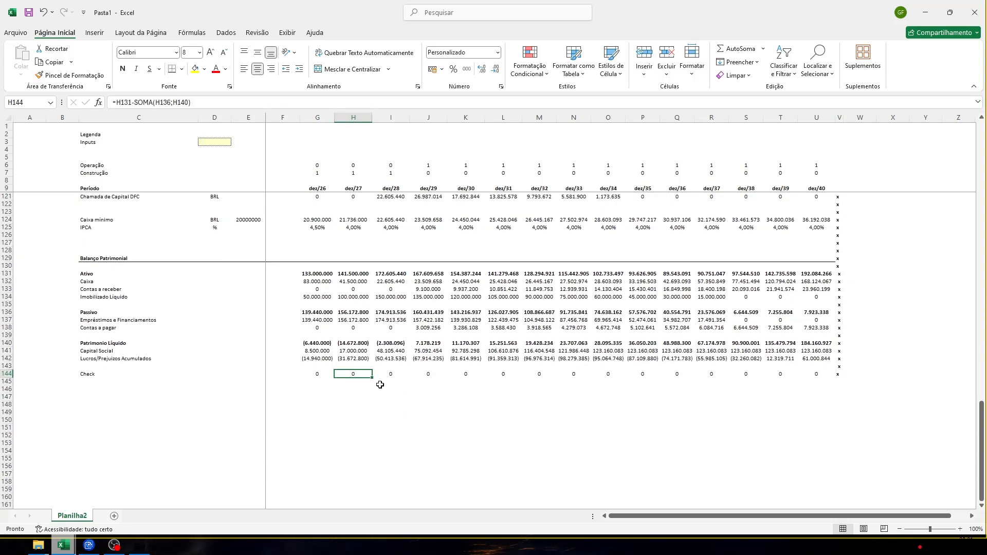
scroll(342, 383, up, 5)
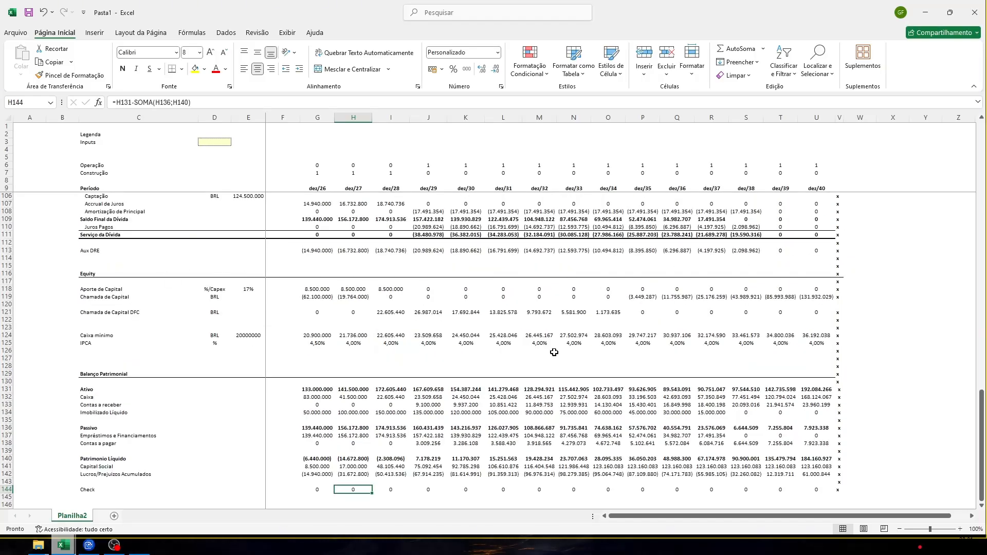
scroll(553, 353, down, 5)
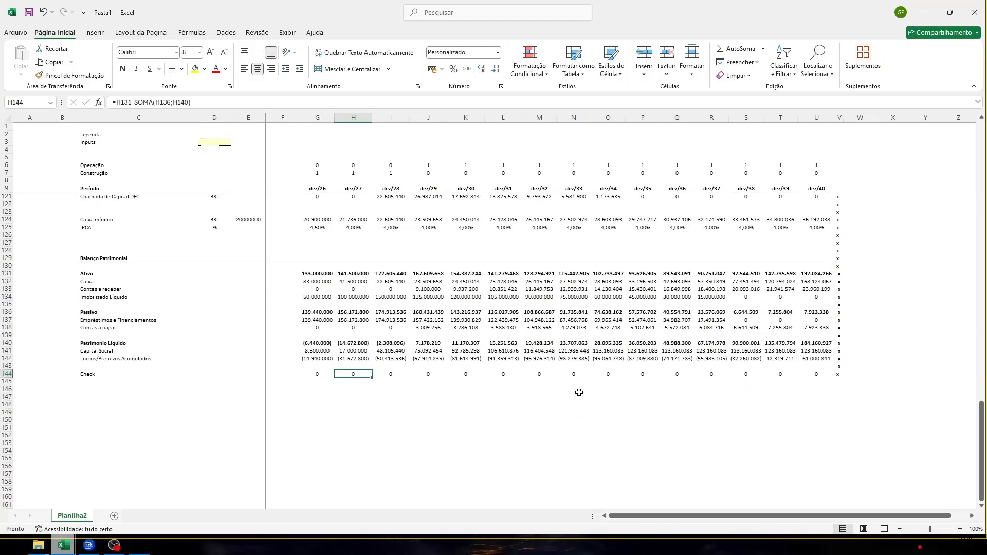
key(Left)
key(Left)
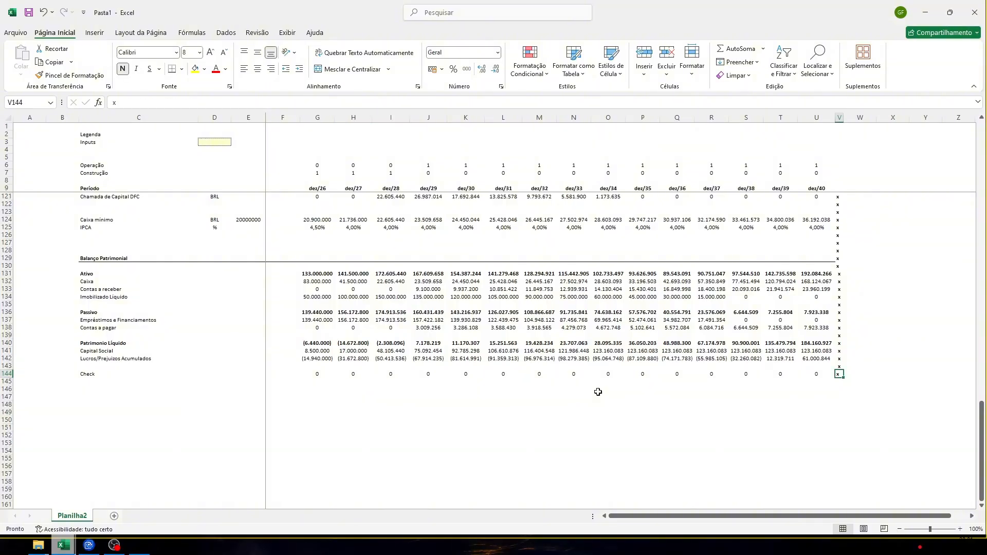